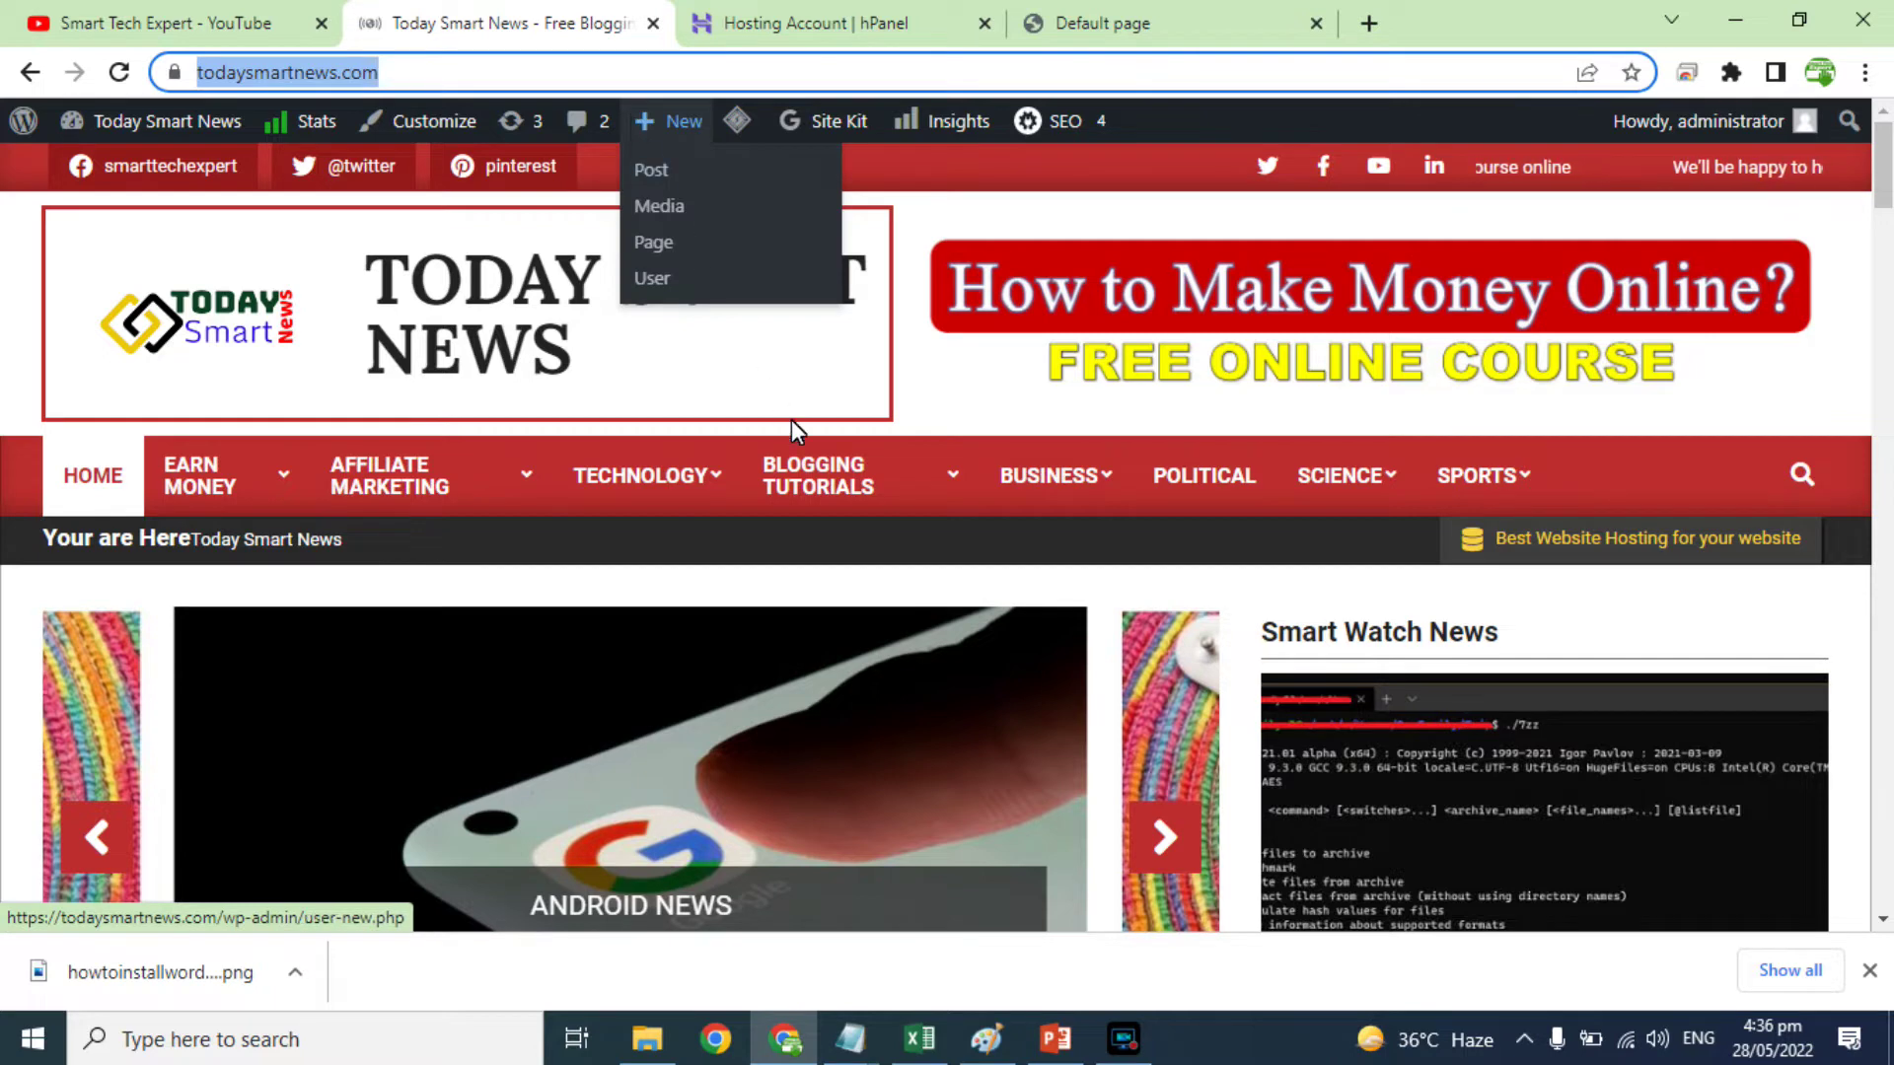
# Step: Look over the Today Smart News homepage with the admin toolbar showing the logged-in session
pyautogui.moveTo(837, 494)
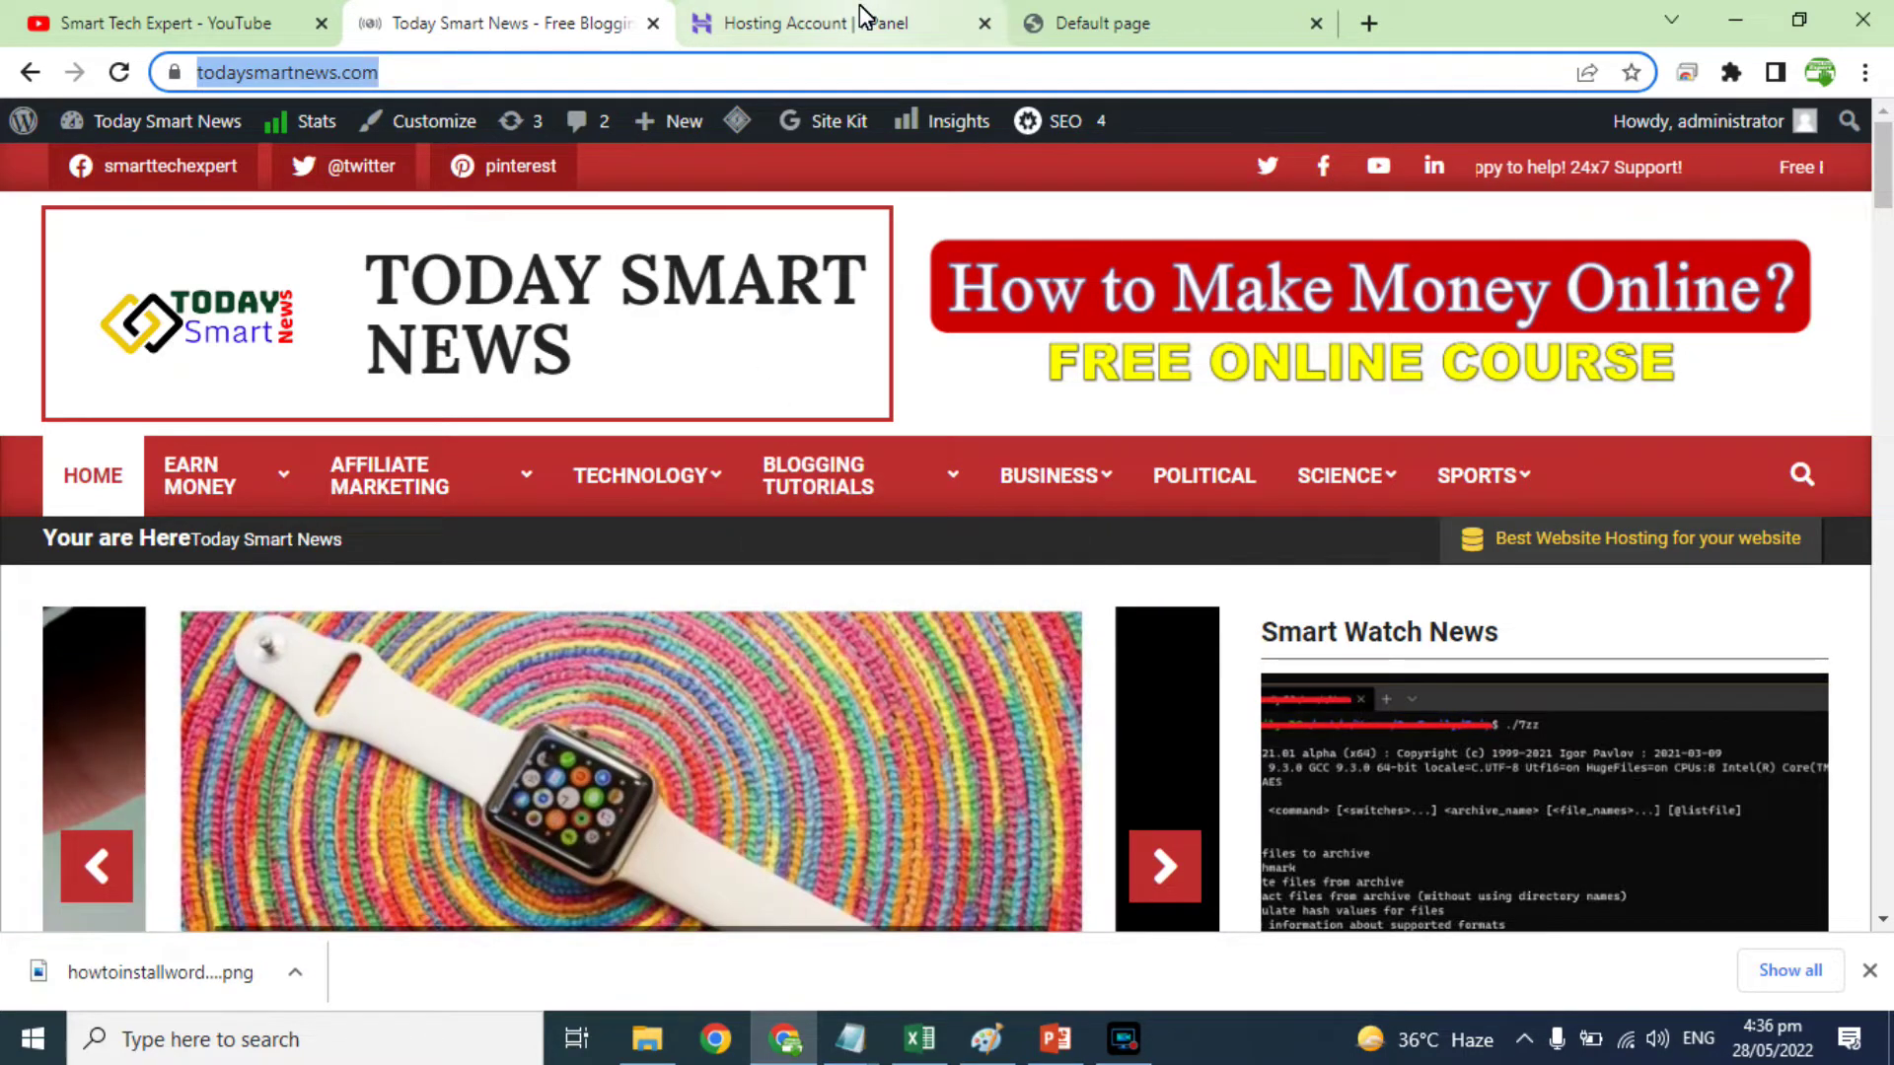
# Step: Reload urdu.todaysmartnews.com to confirm it still shows Hostinger's default placeholder page
pyautogui.click(1161, 18)
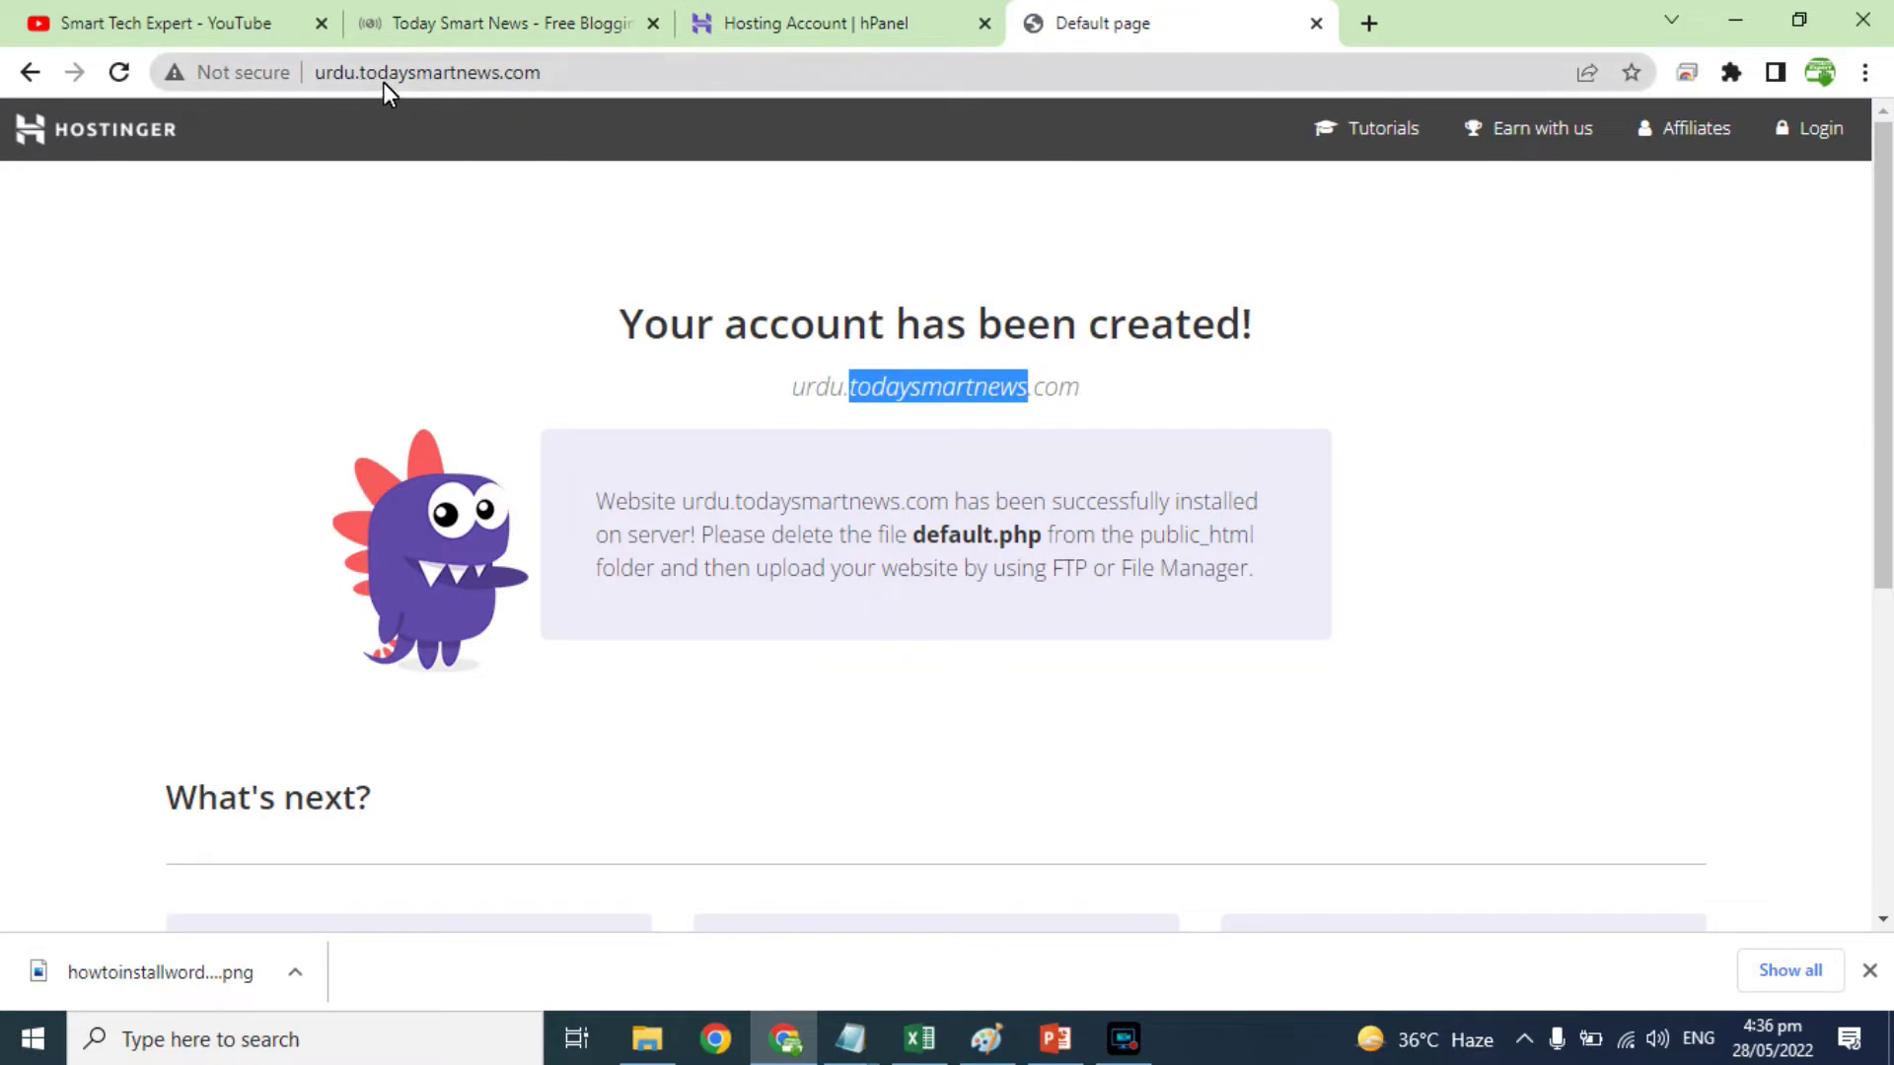
pyautogui.click(536, 75)
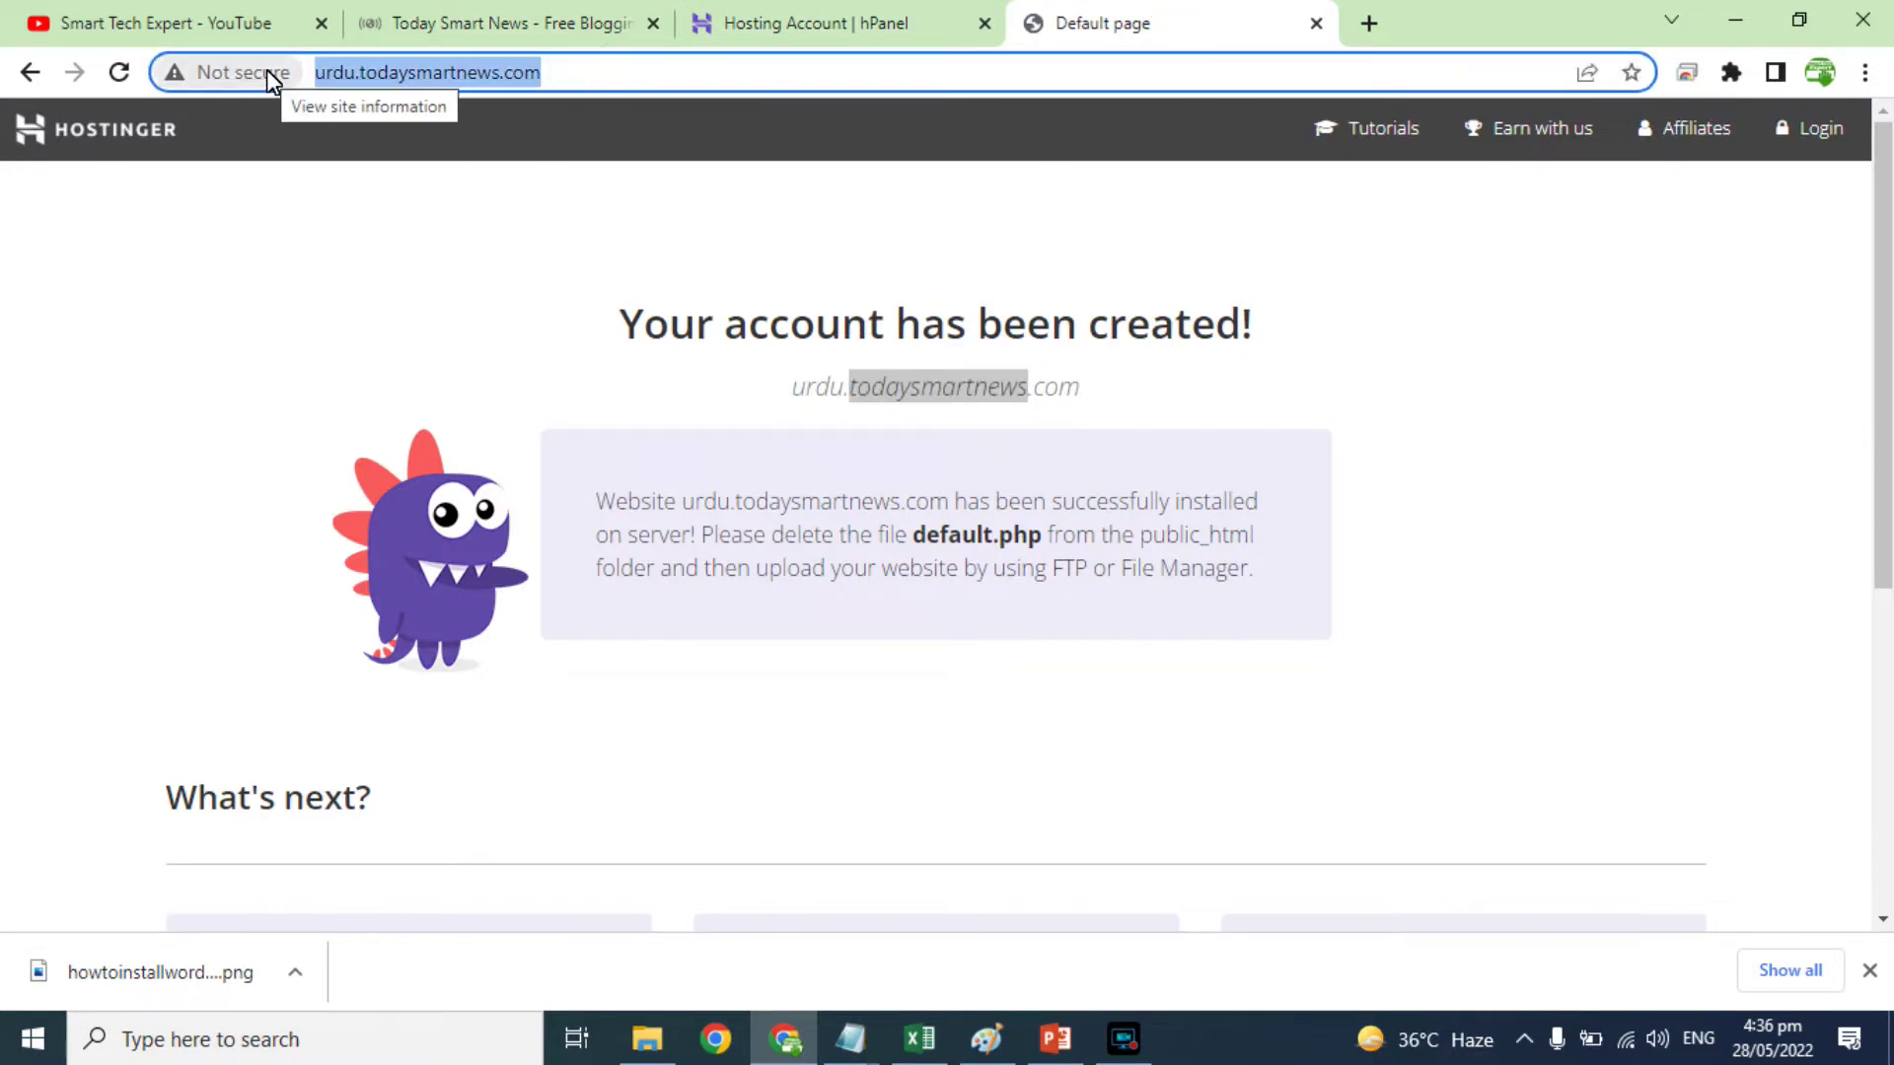
pyautogui.press('Return')
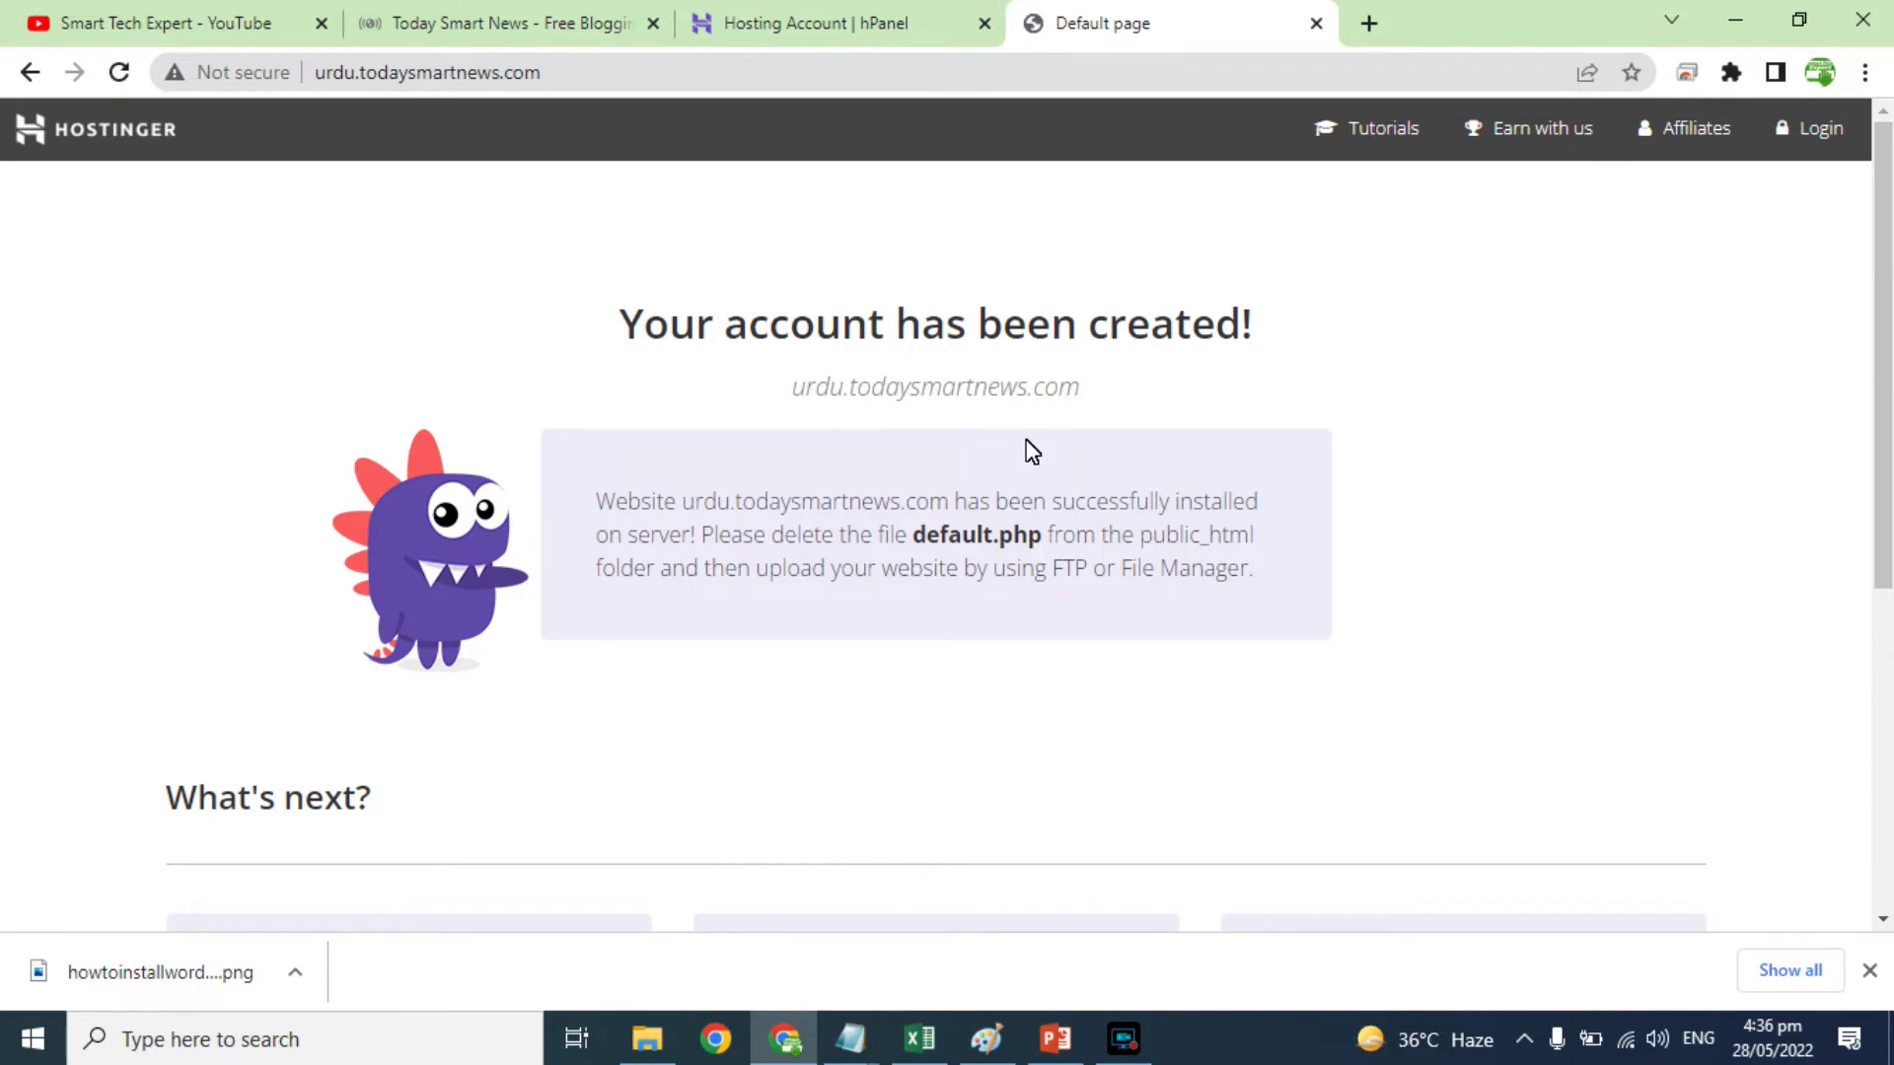
# Step: Read through the Best Cheap Web Hosting 2022 article on the Today Smart News site
pyautogui.click(503, 23)
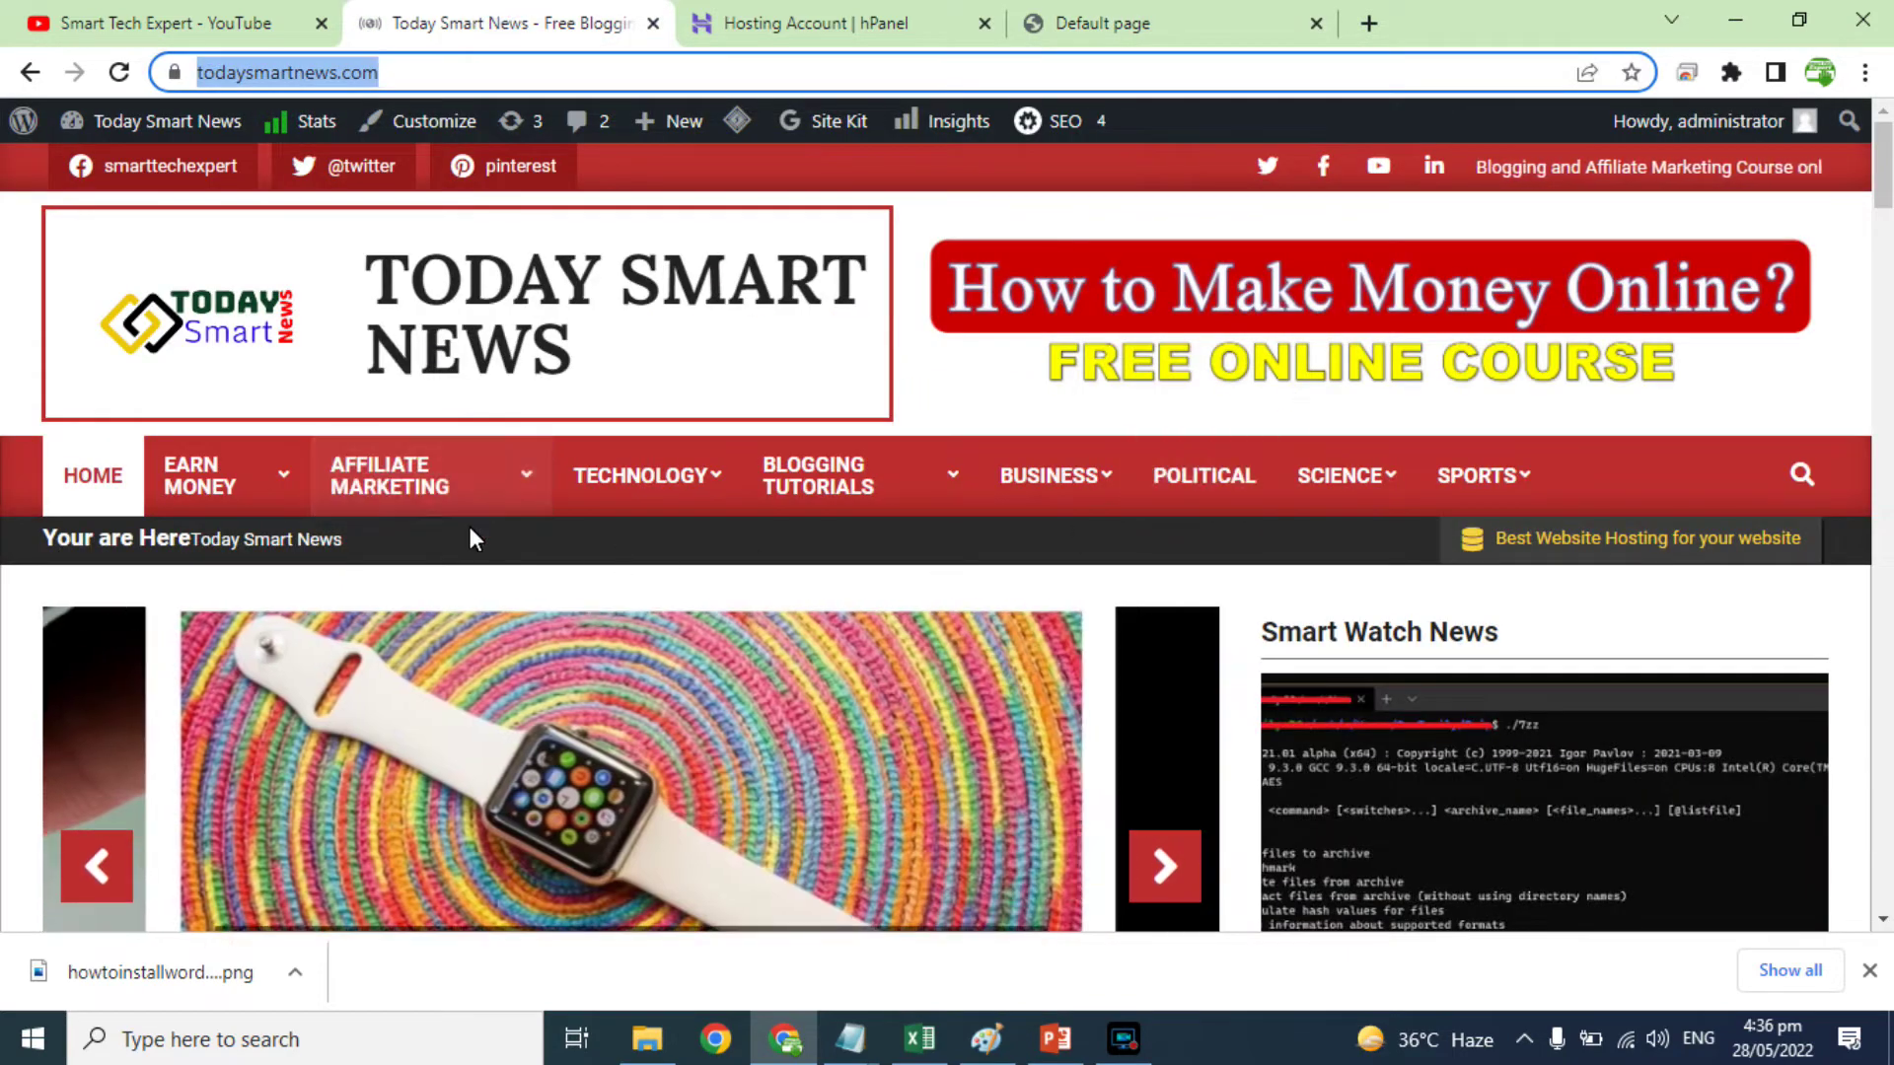
pyautogui.scroll(-7, 1614, 617)
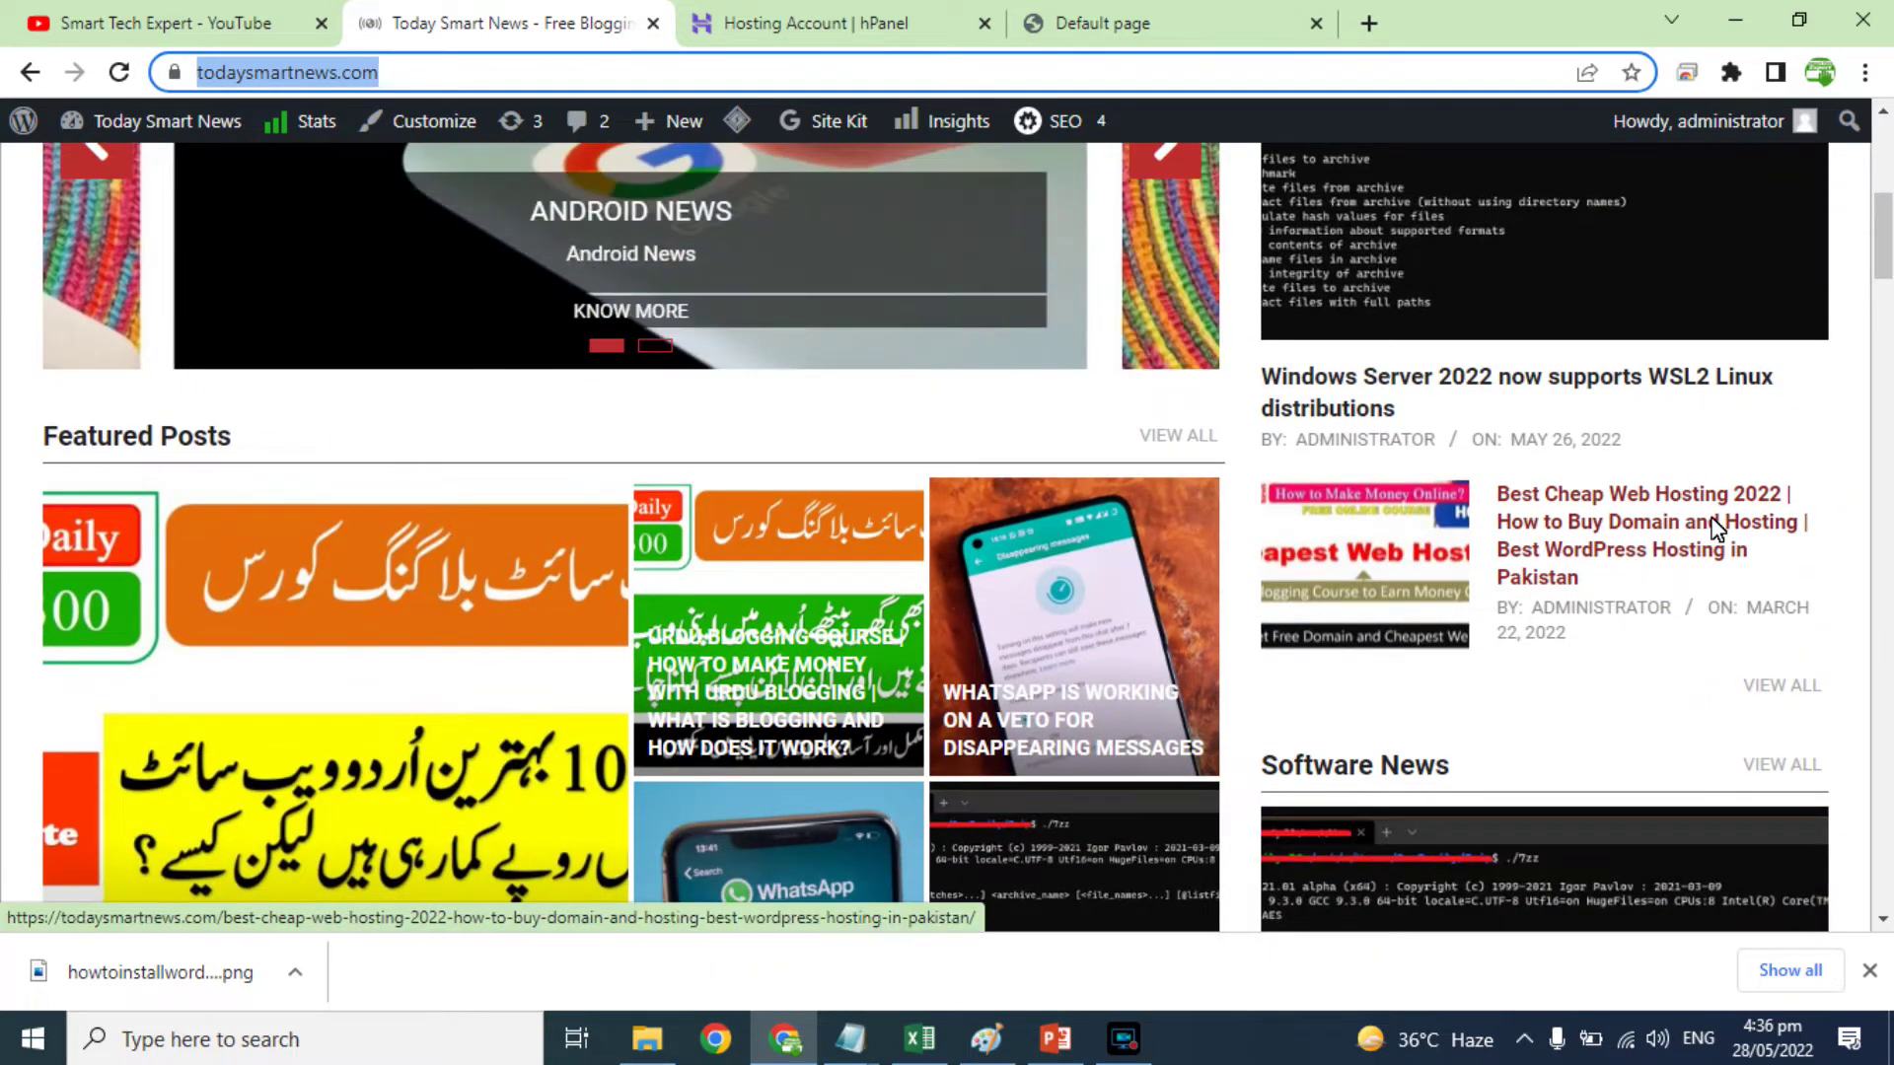
pyautogui.click(1714, 525)
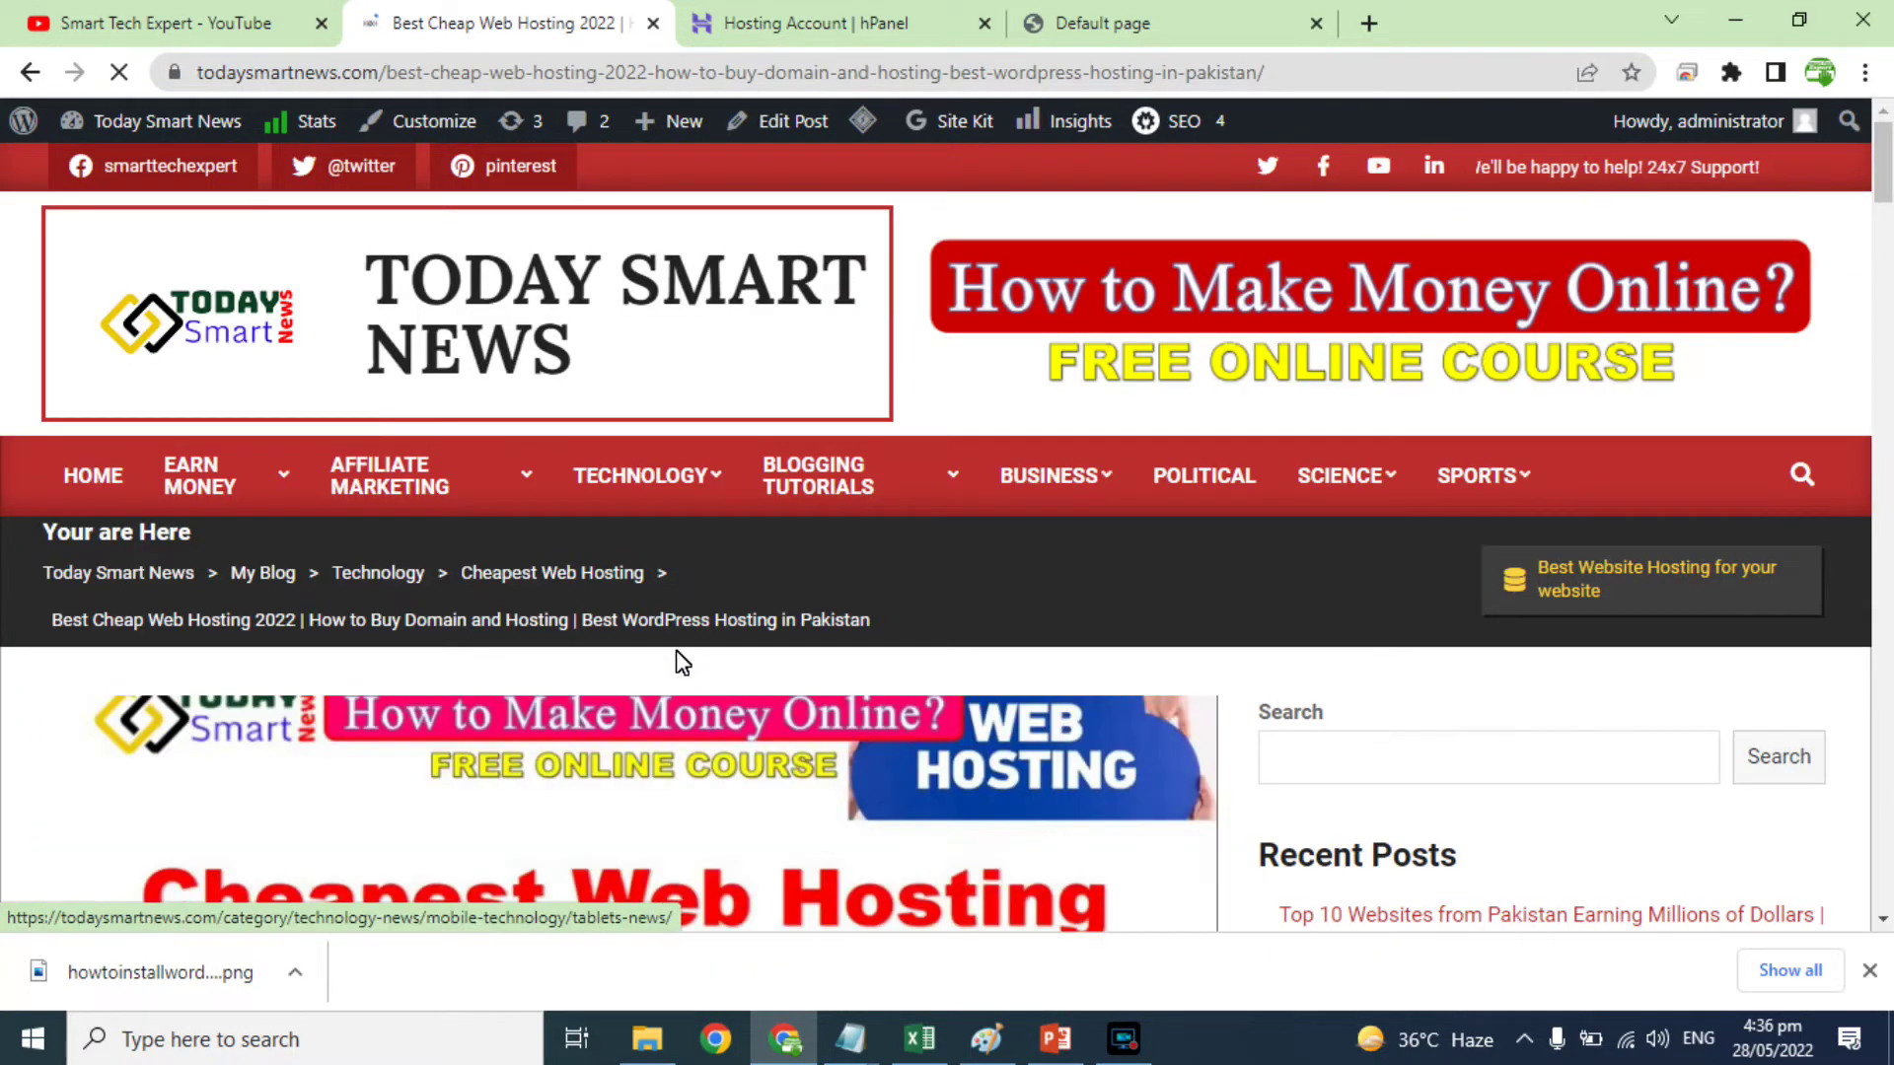
pyautogui.scroll(-4, 681, 660)
pyautogui.scroll(-4, 897, 799)
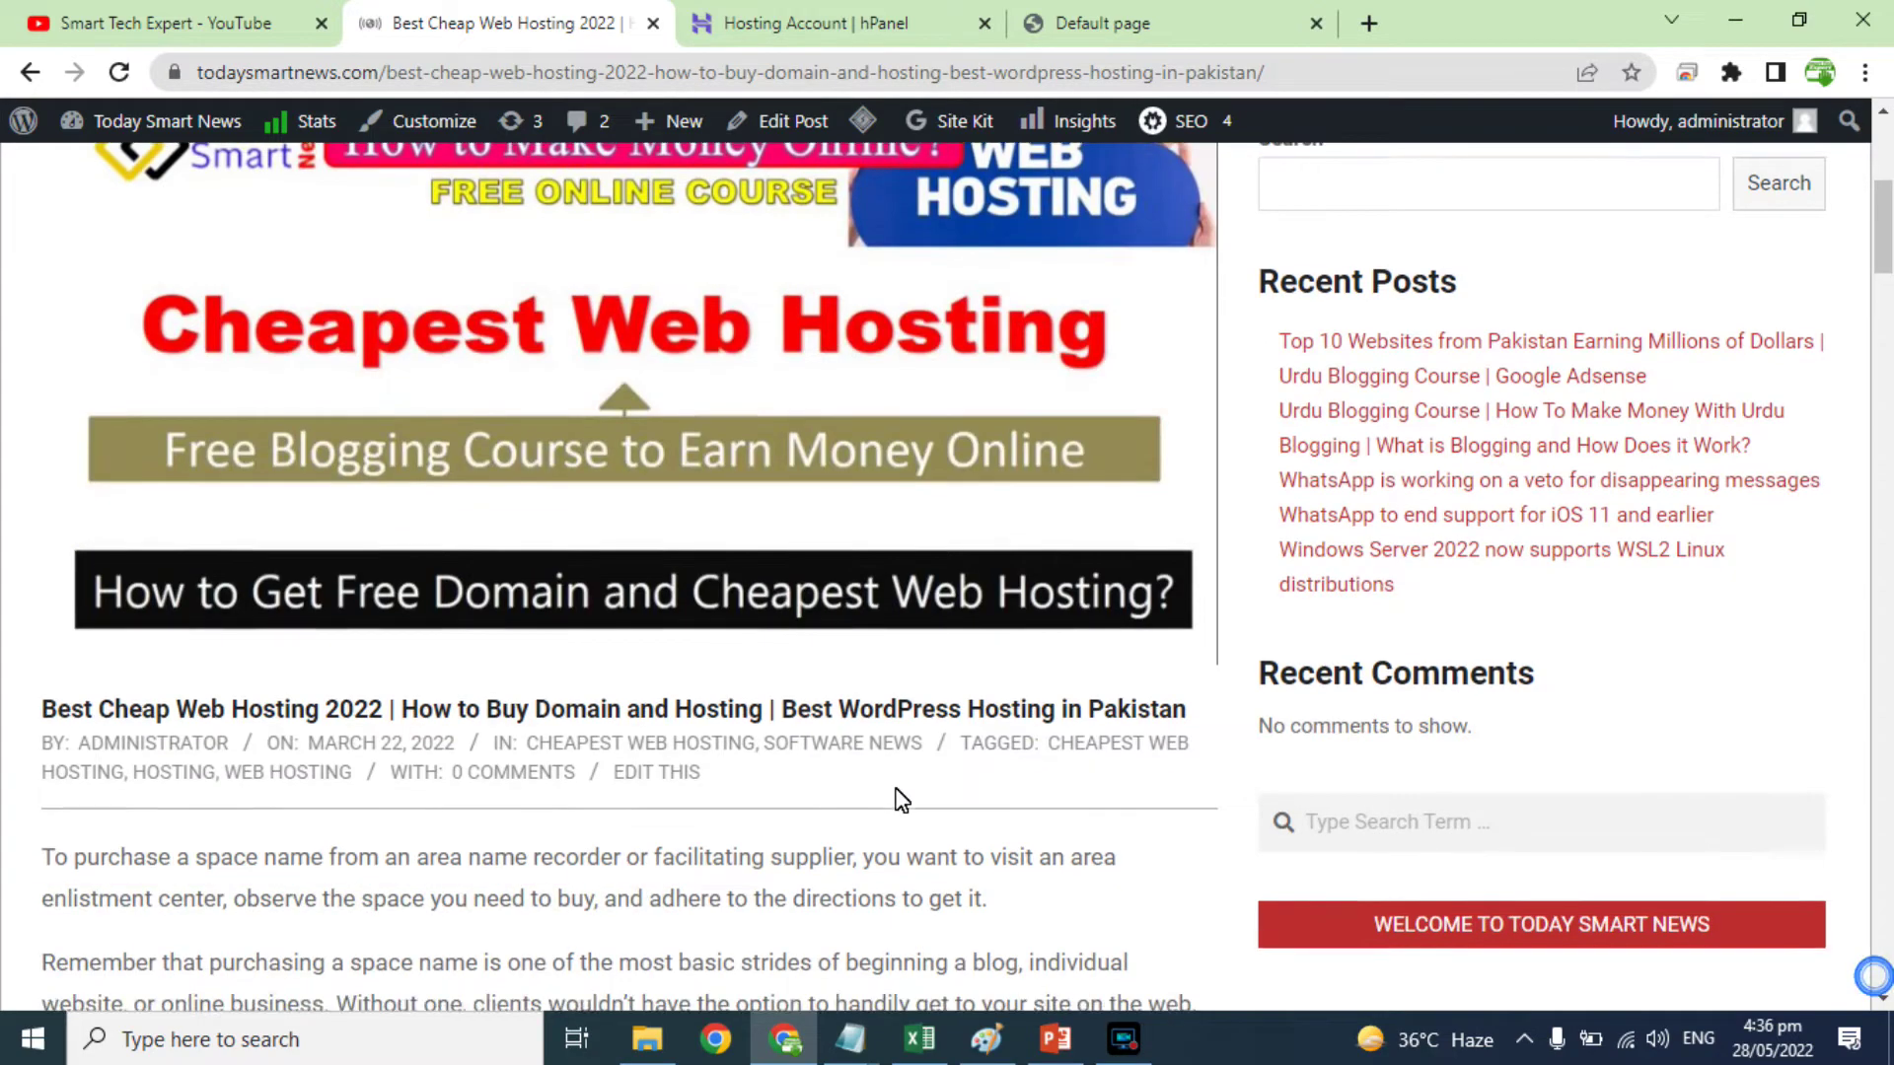
pyautogui.scroll(-14, 894, 787)
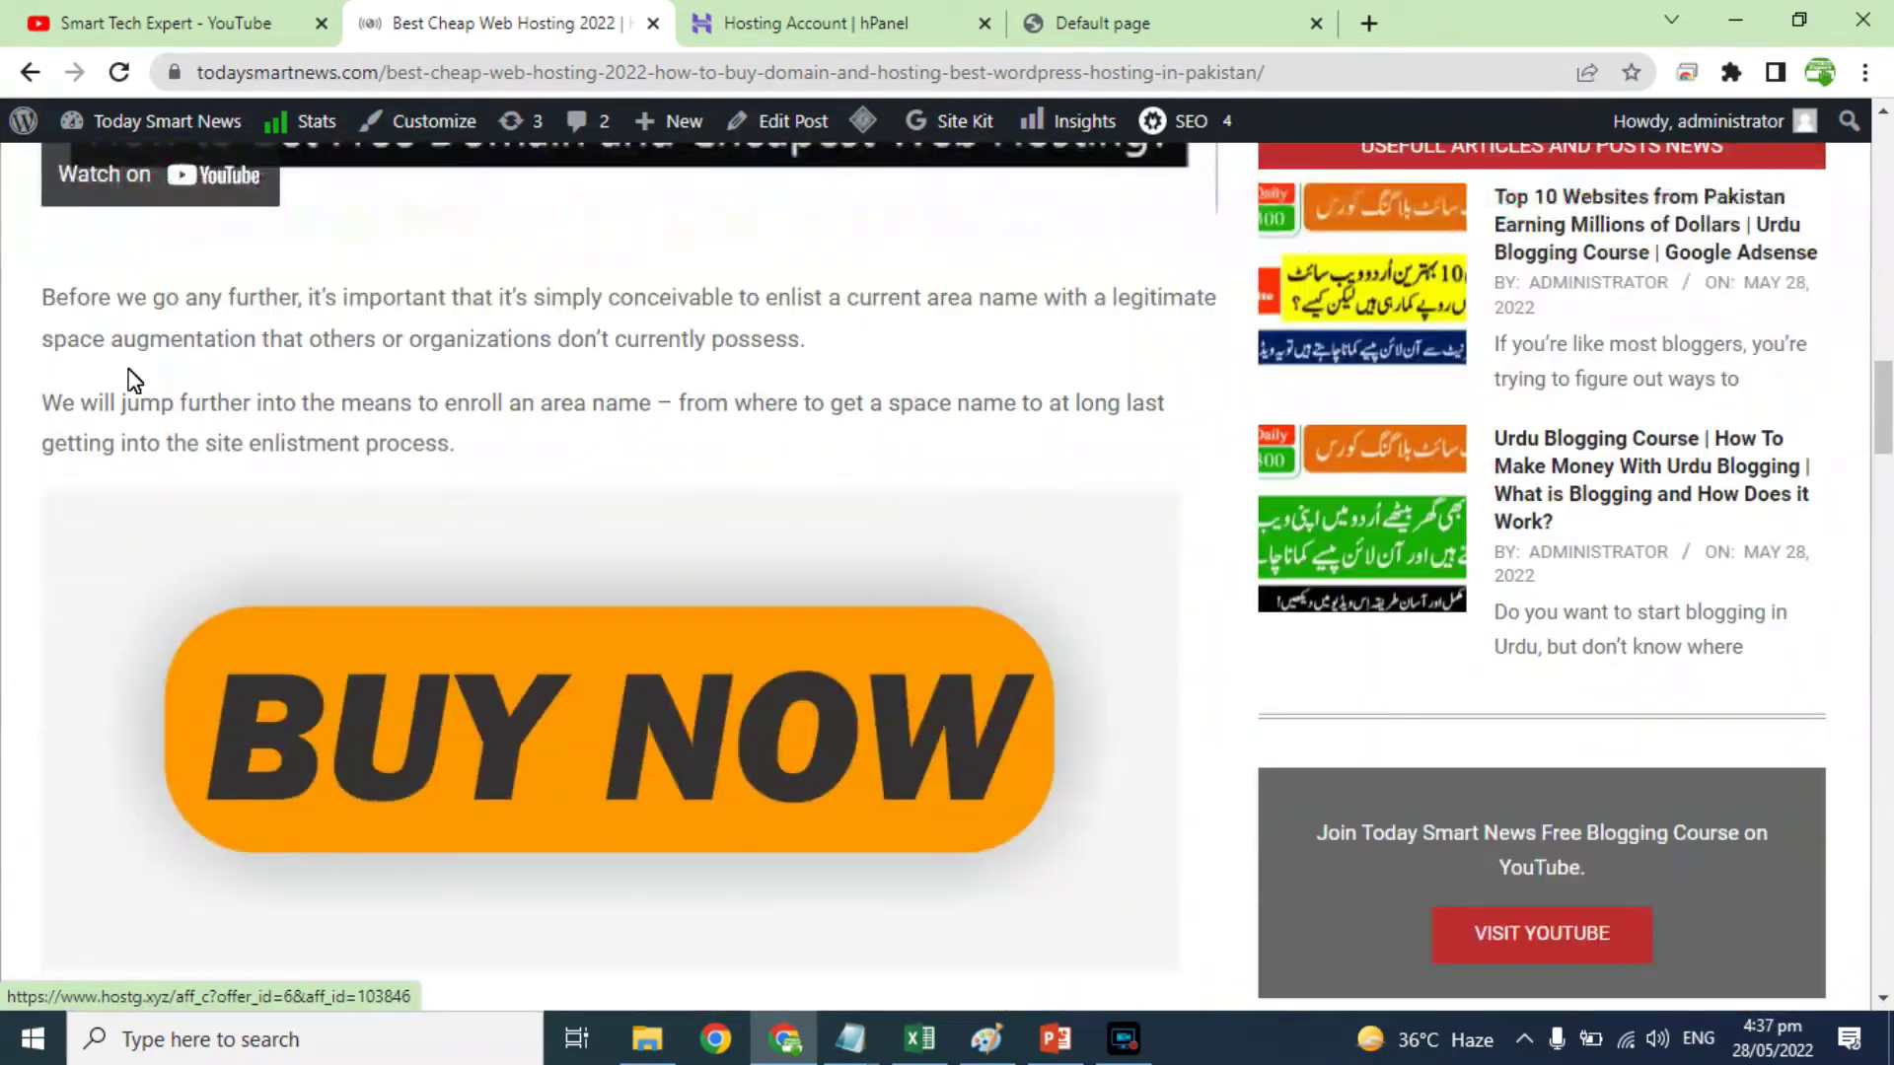
pyautogui.scroll(-6, 642, 708)
pyautogui.scroll(4, 566, 473)
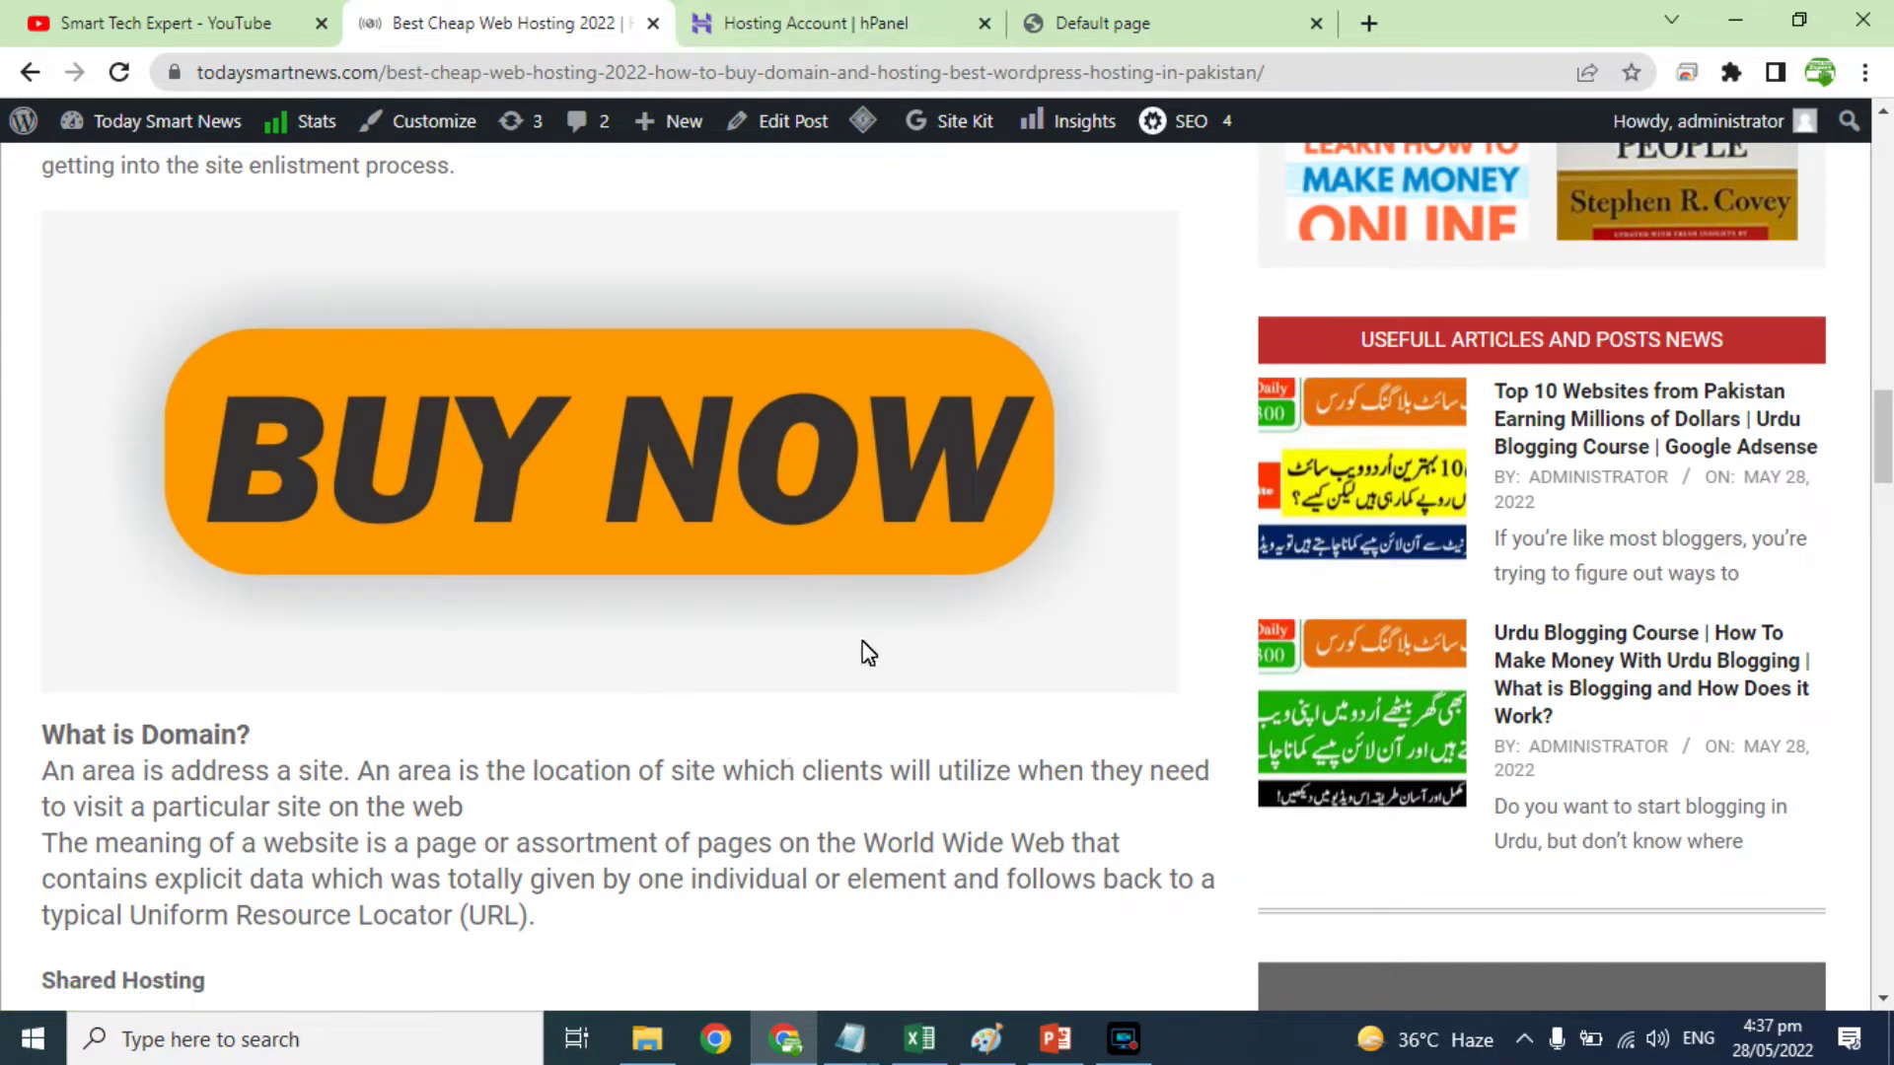
pyautogui.click(833, 10)
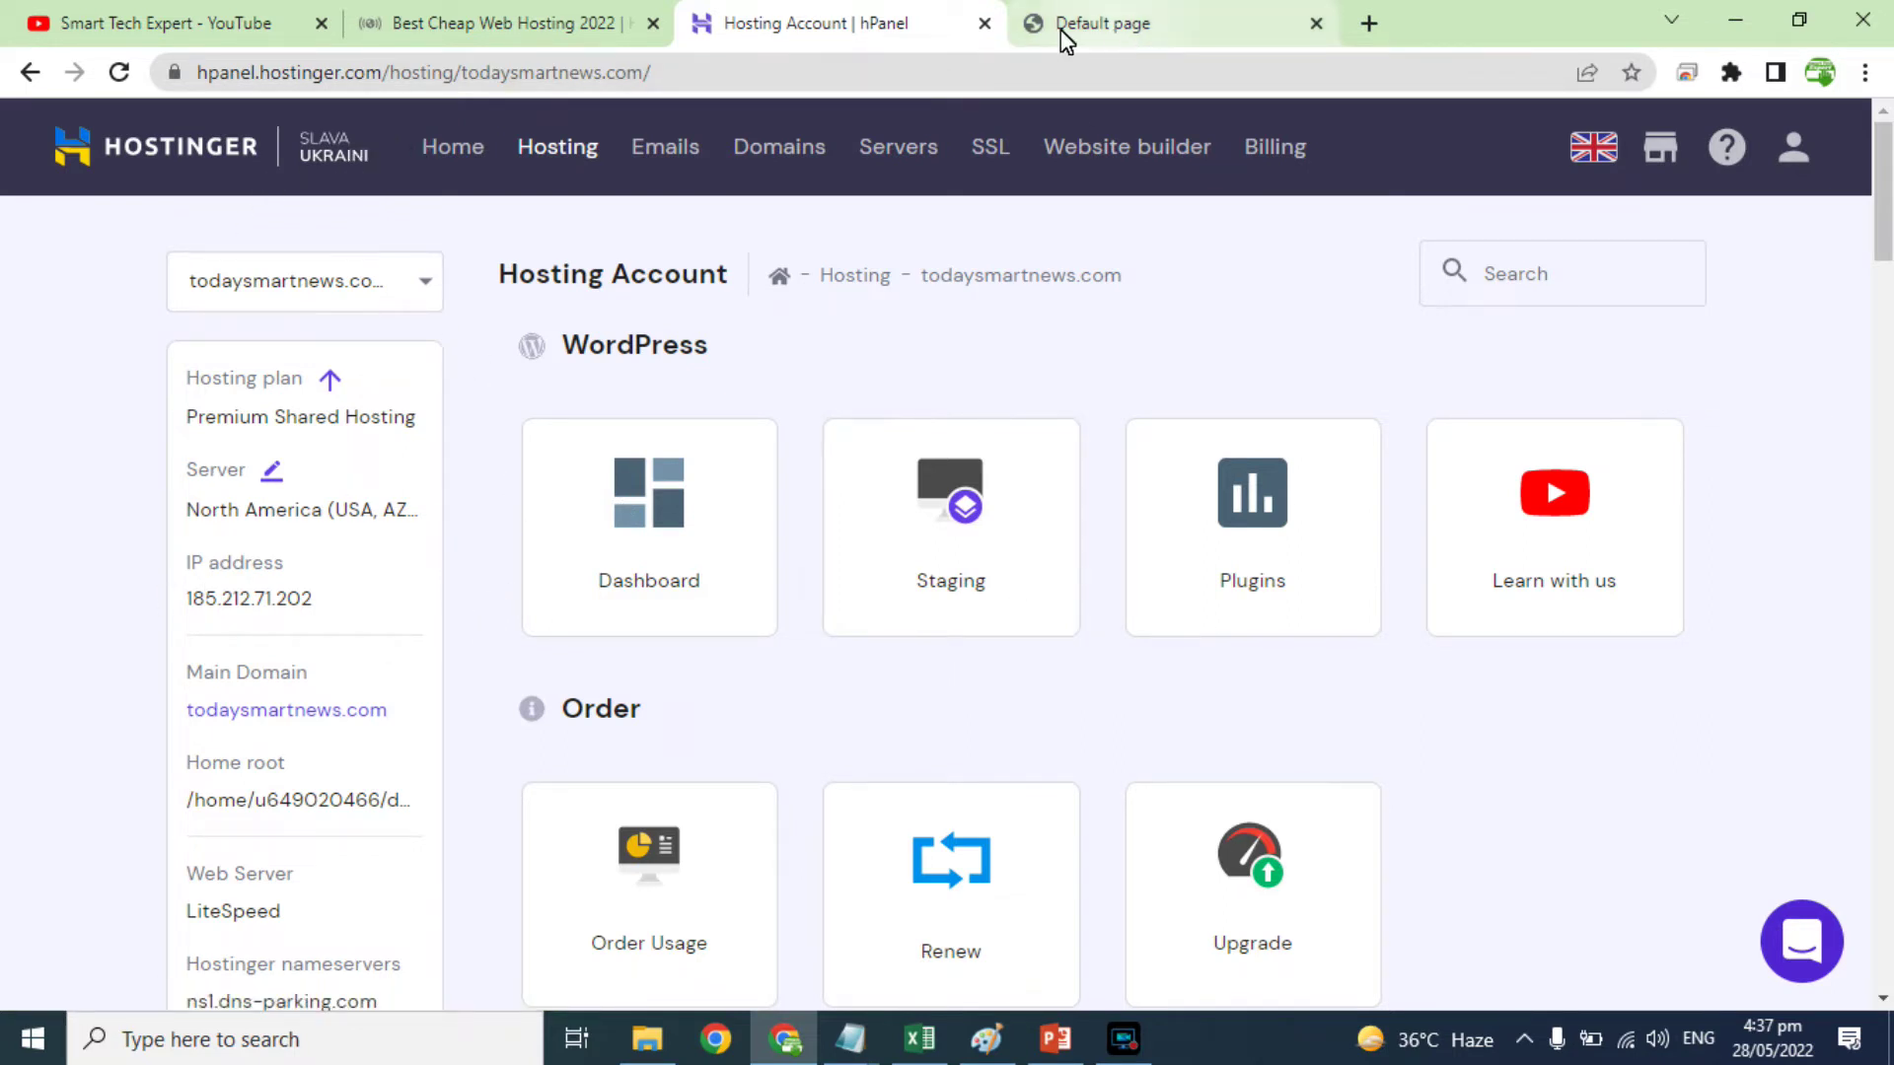
# Step: Search hPanel for 'wordp', open the WordPress dashboard, and start a new Site Install
pyautogui.click(1535, 287)
pyautogui.write('word')
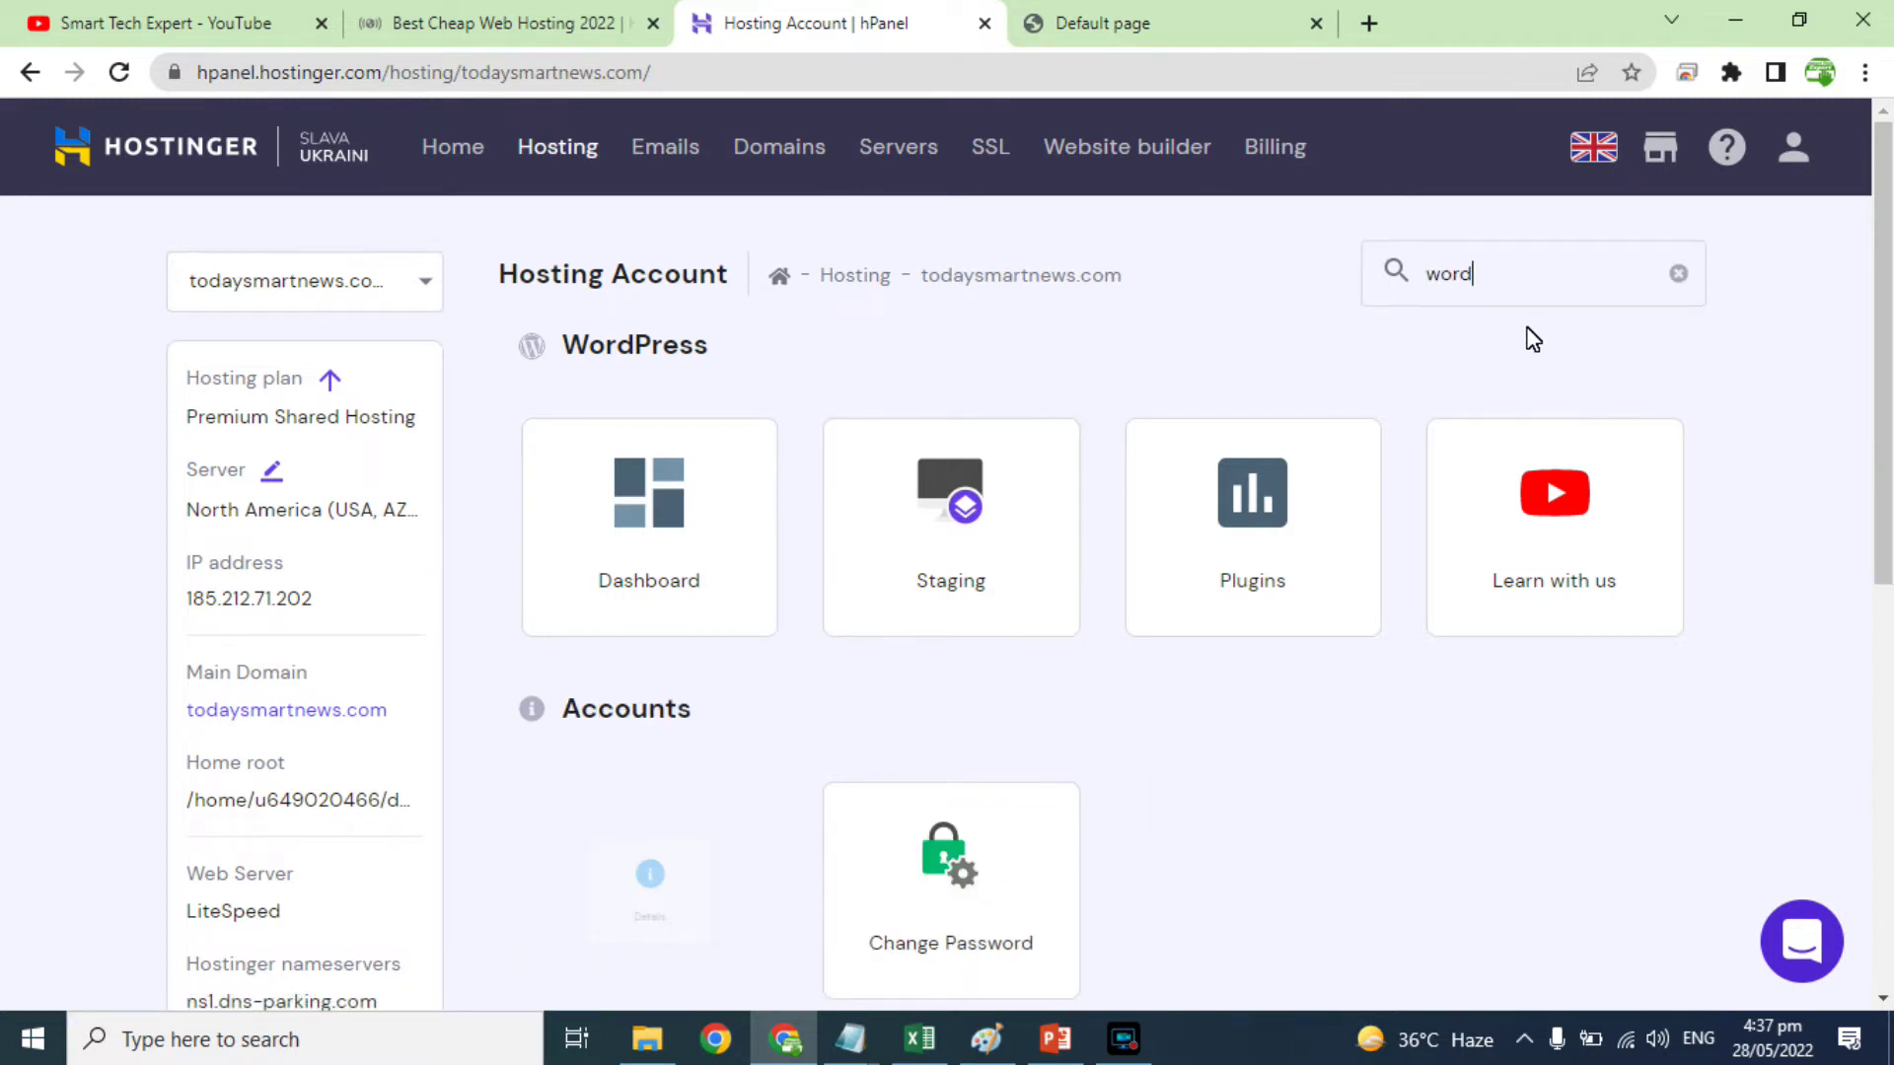
pyautogui.write('p')
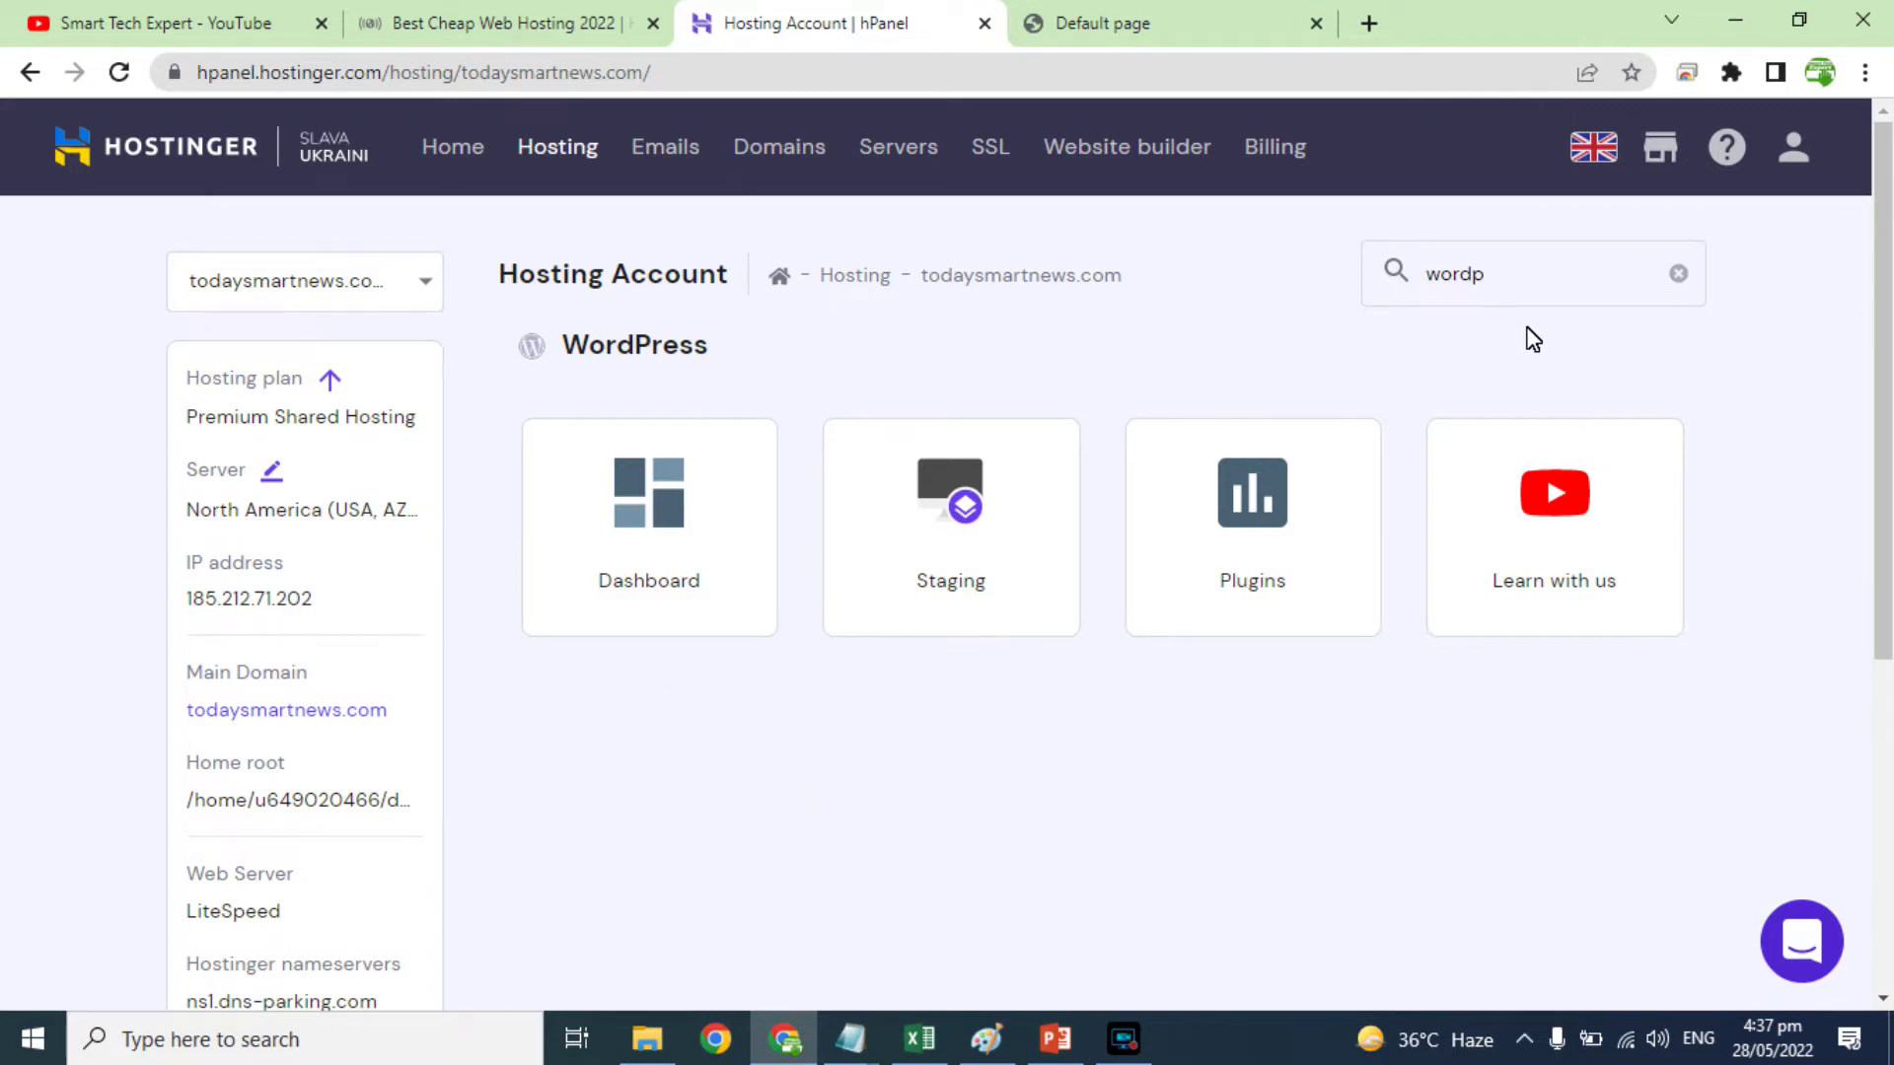
pyautogui.click(677, 542)
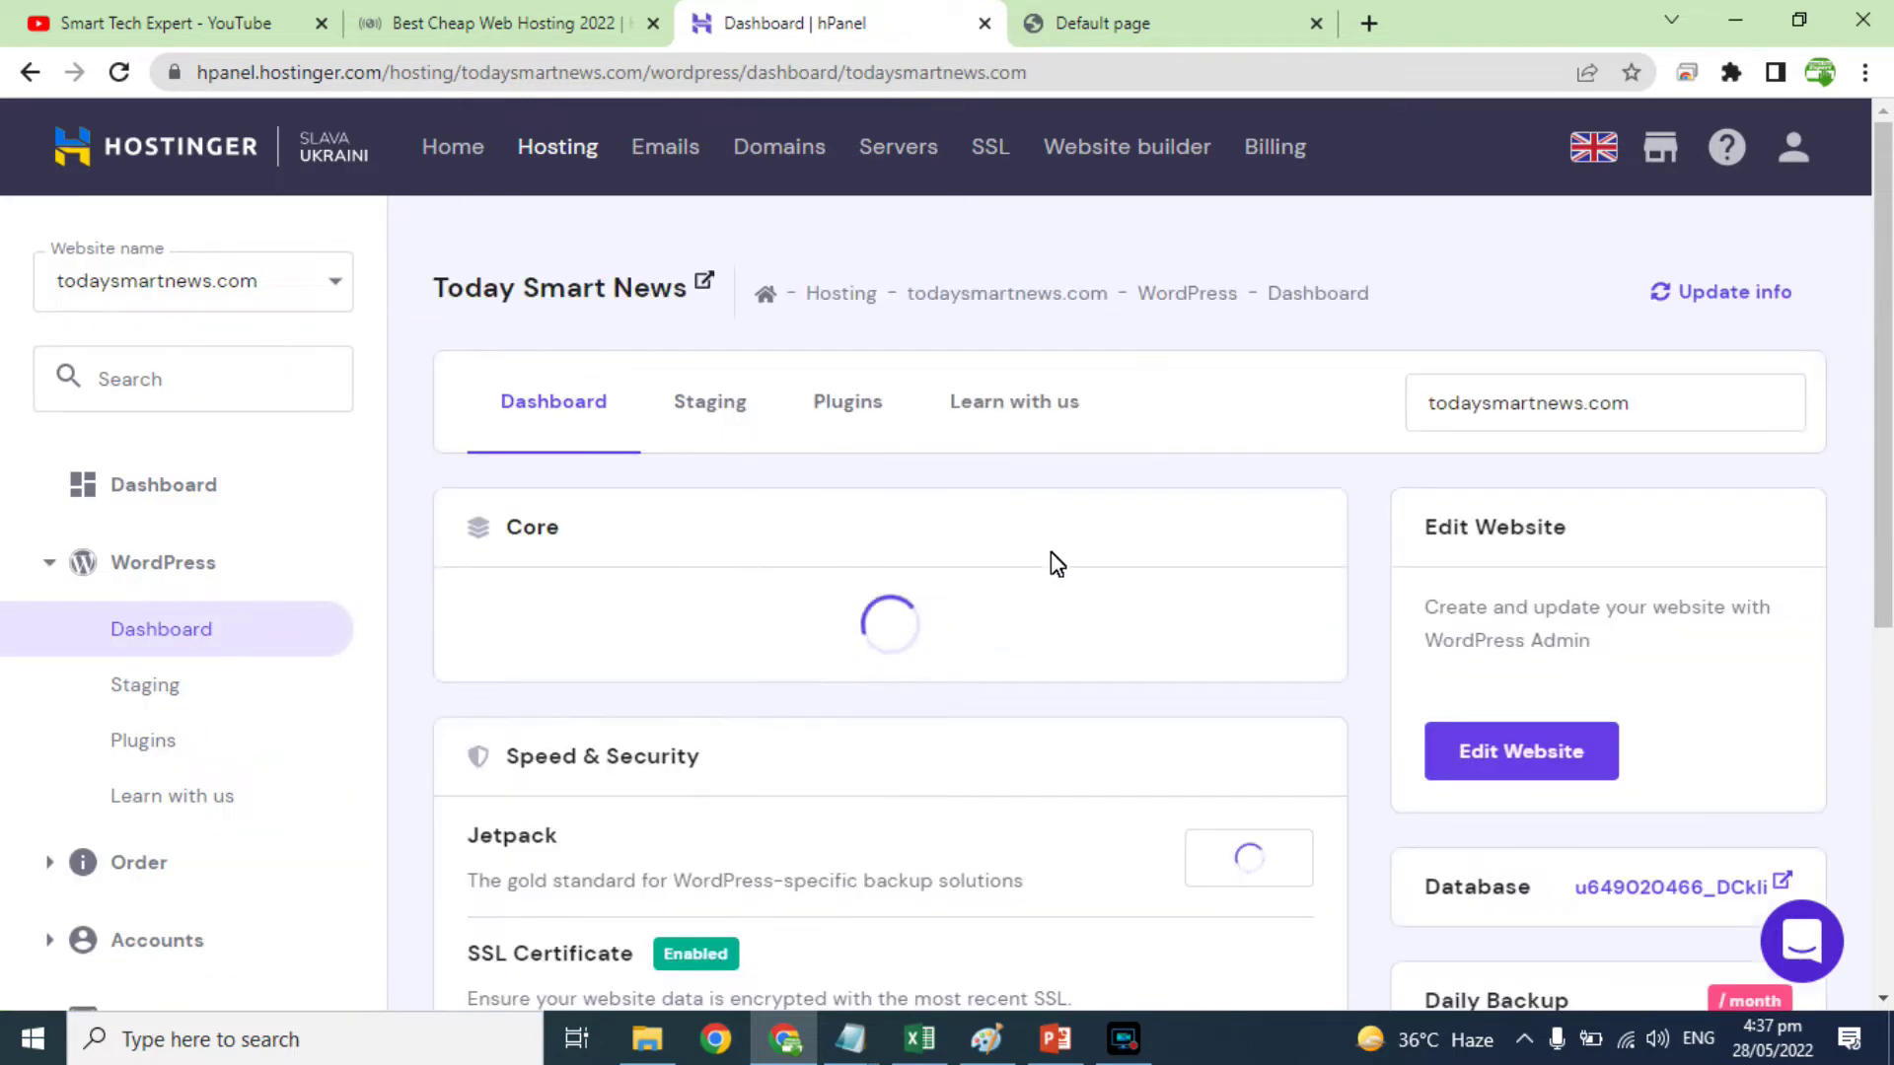
pyautogui.scroll(-4, 1069, 867)
pyautogui.scroll(2, 1069, 867)
pyautogui.scroll(-2, 1385, 666)
pyautogui.scroll(2, 1515, 362)
pyautogui.scroll(-5, 1108, 736)
pyautogui.scroll(-2, 1112, 745)
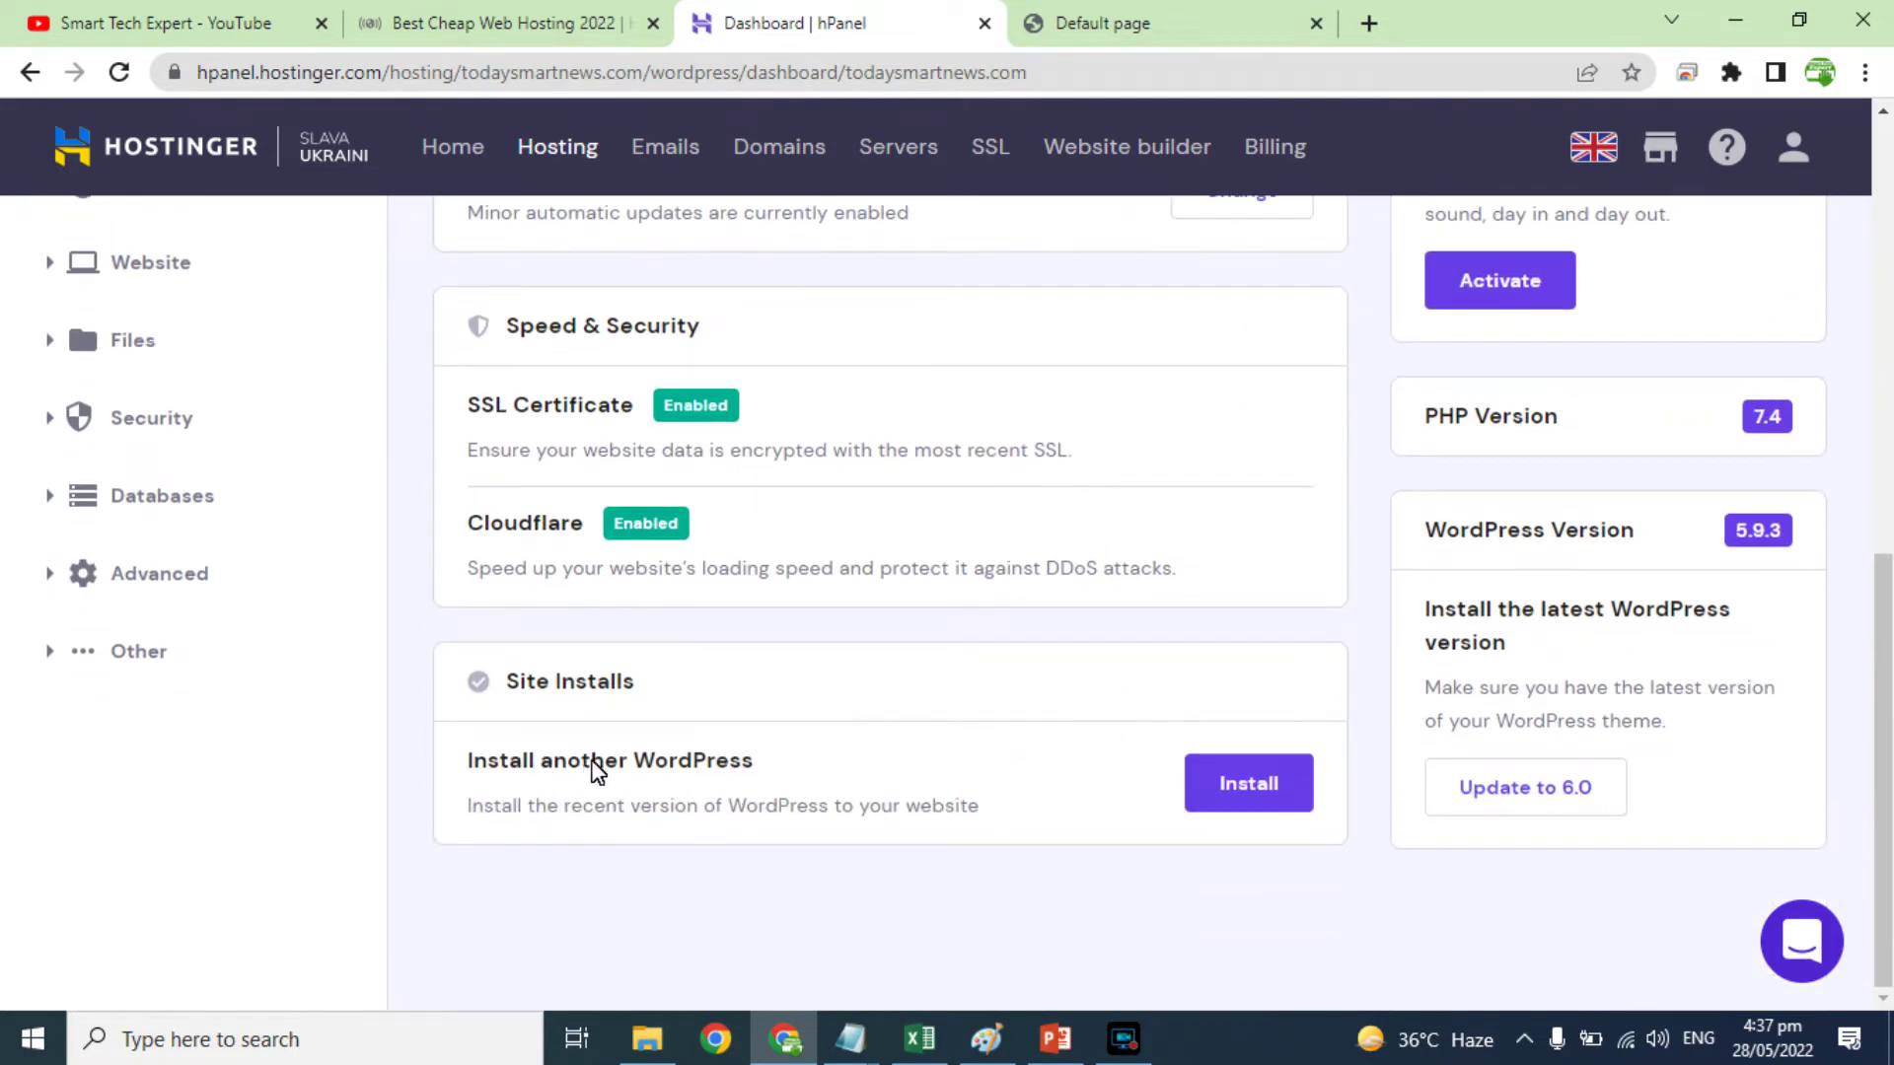
pyautogui.click(1225, 781)
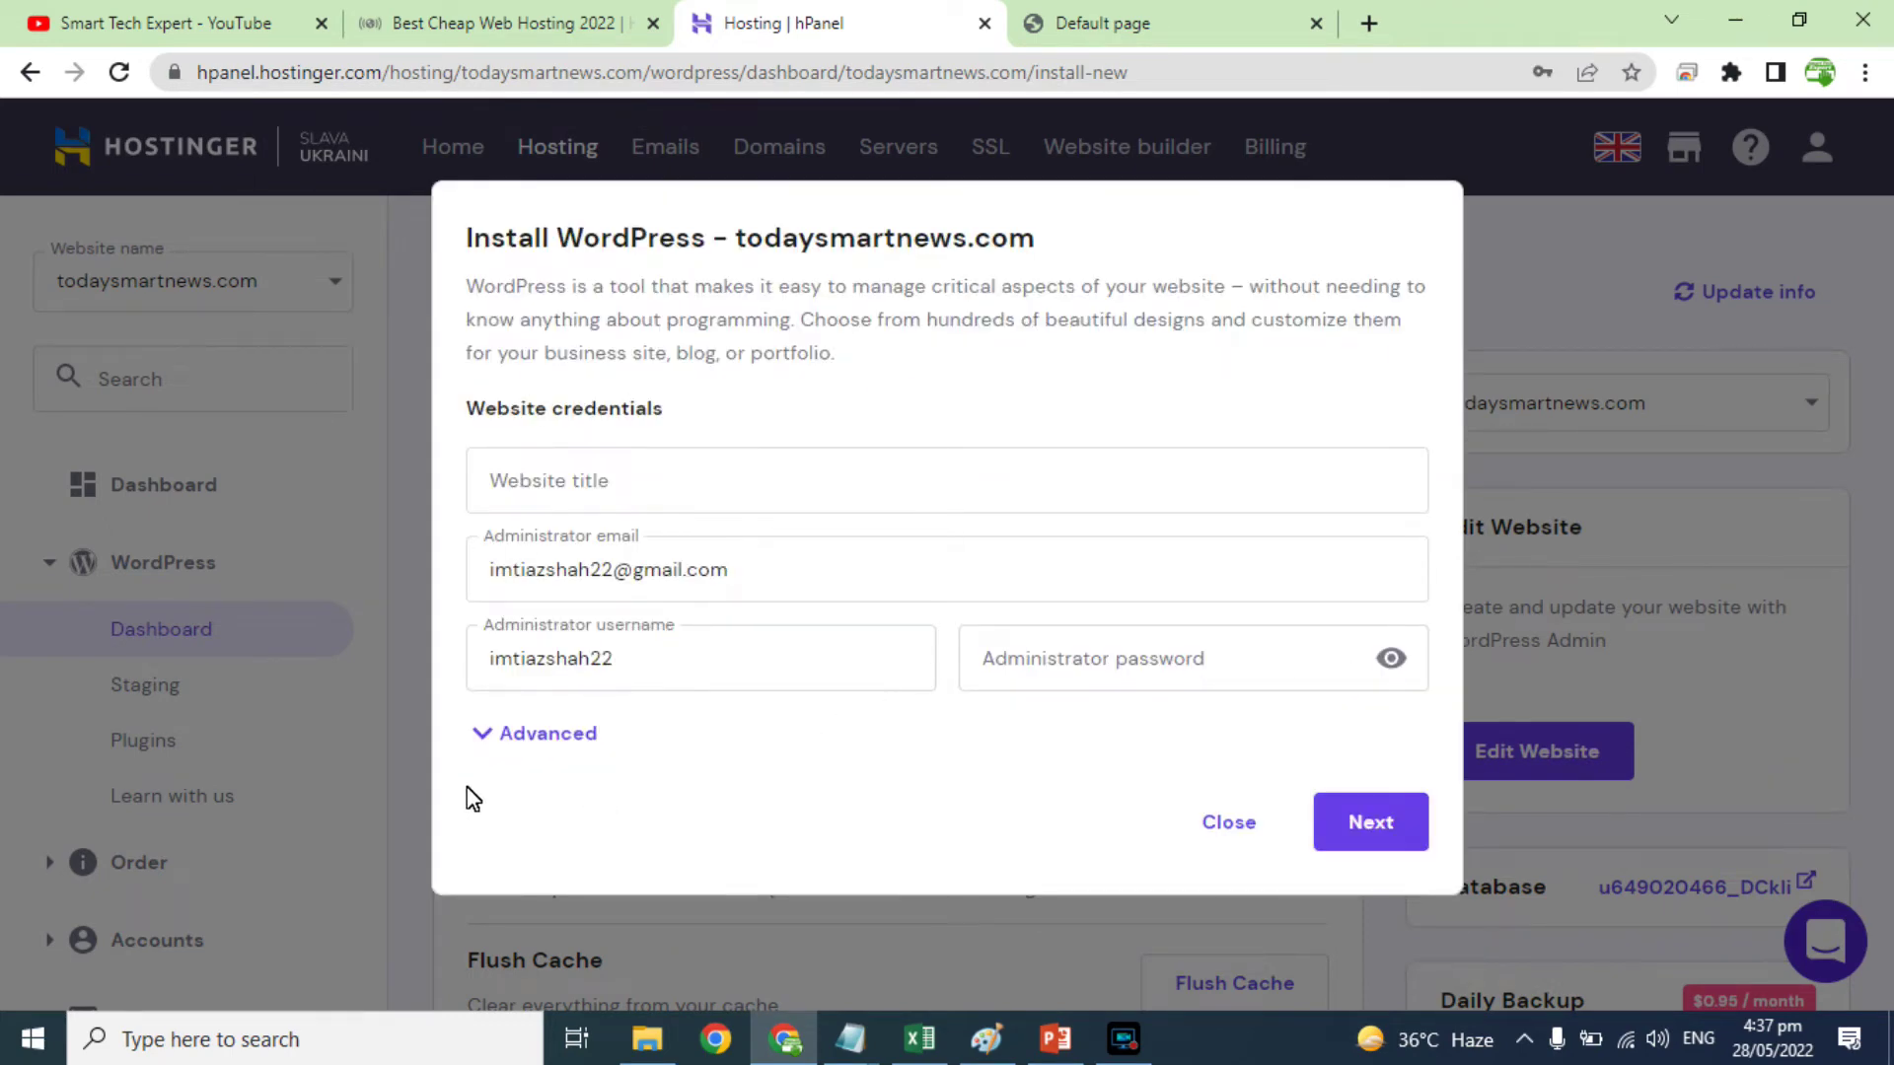
# Step: Set the advanced installation path to urdu.todaysmartnews.com
pyautogui.click(533, 736)
pyautogui.scroll(-2, 1002, 774)
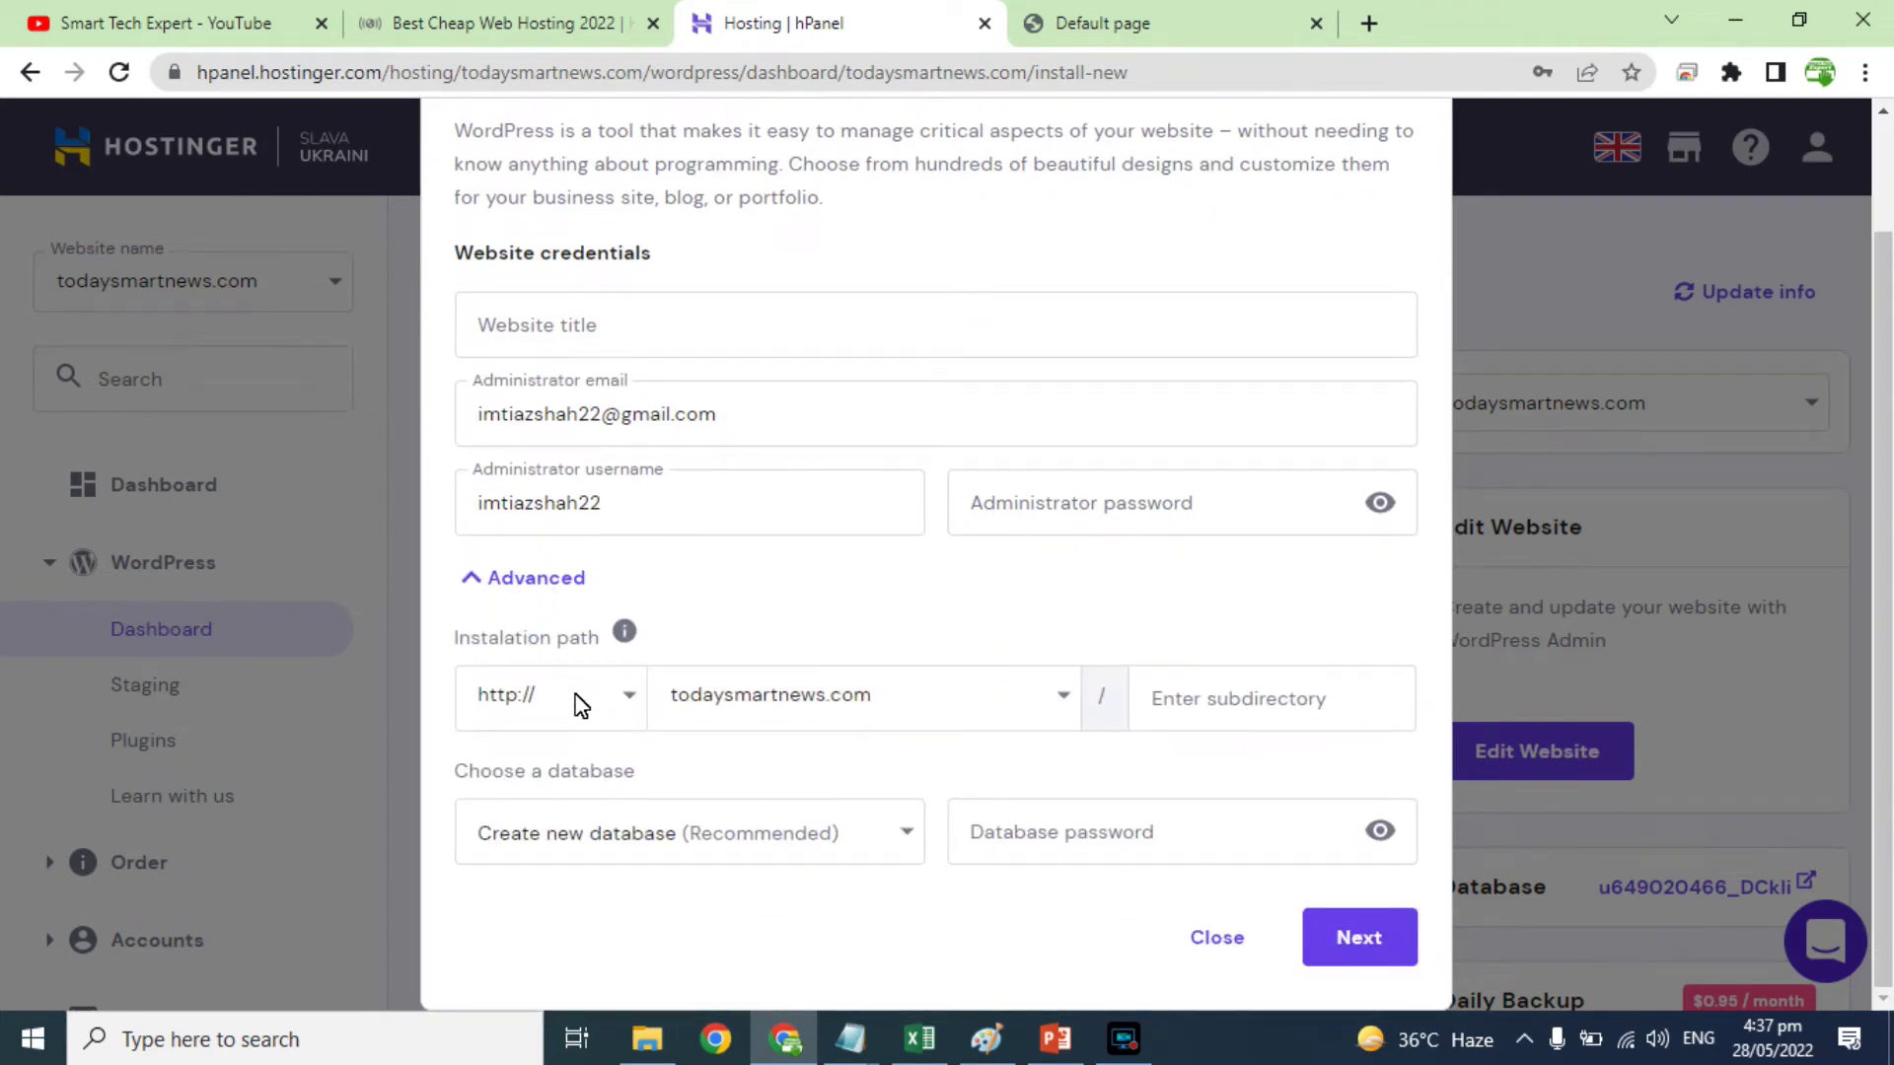
pyautogui.click(989, 717)
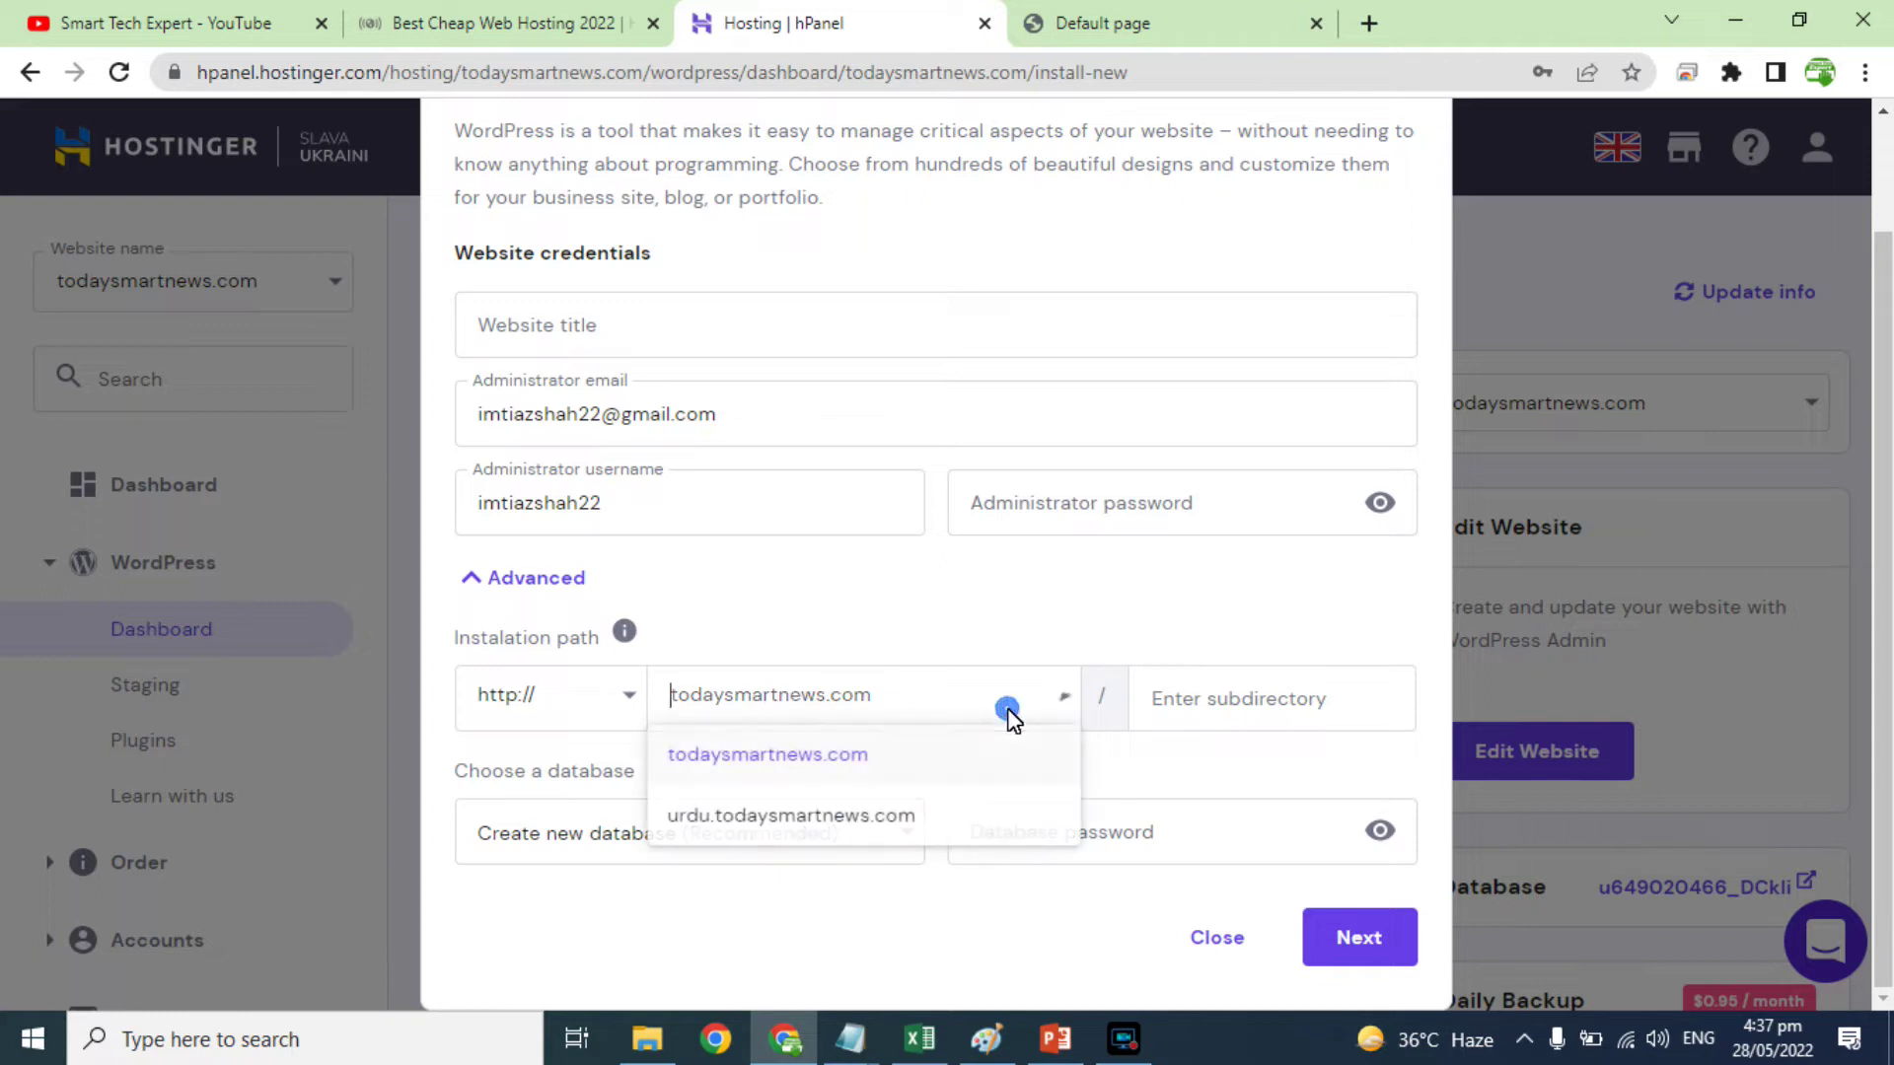
pyautogui.click(712, 816)
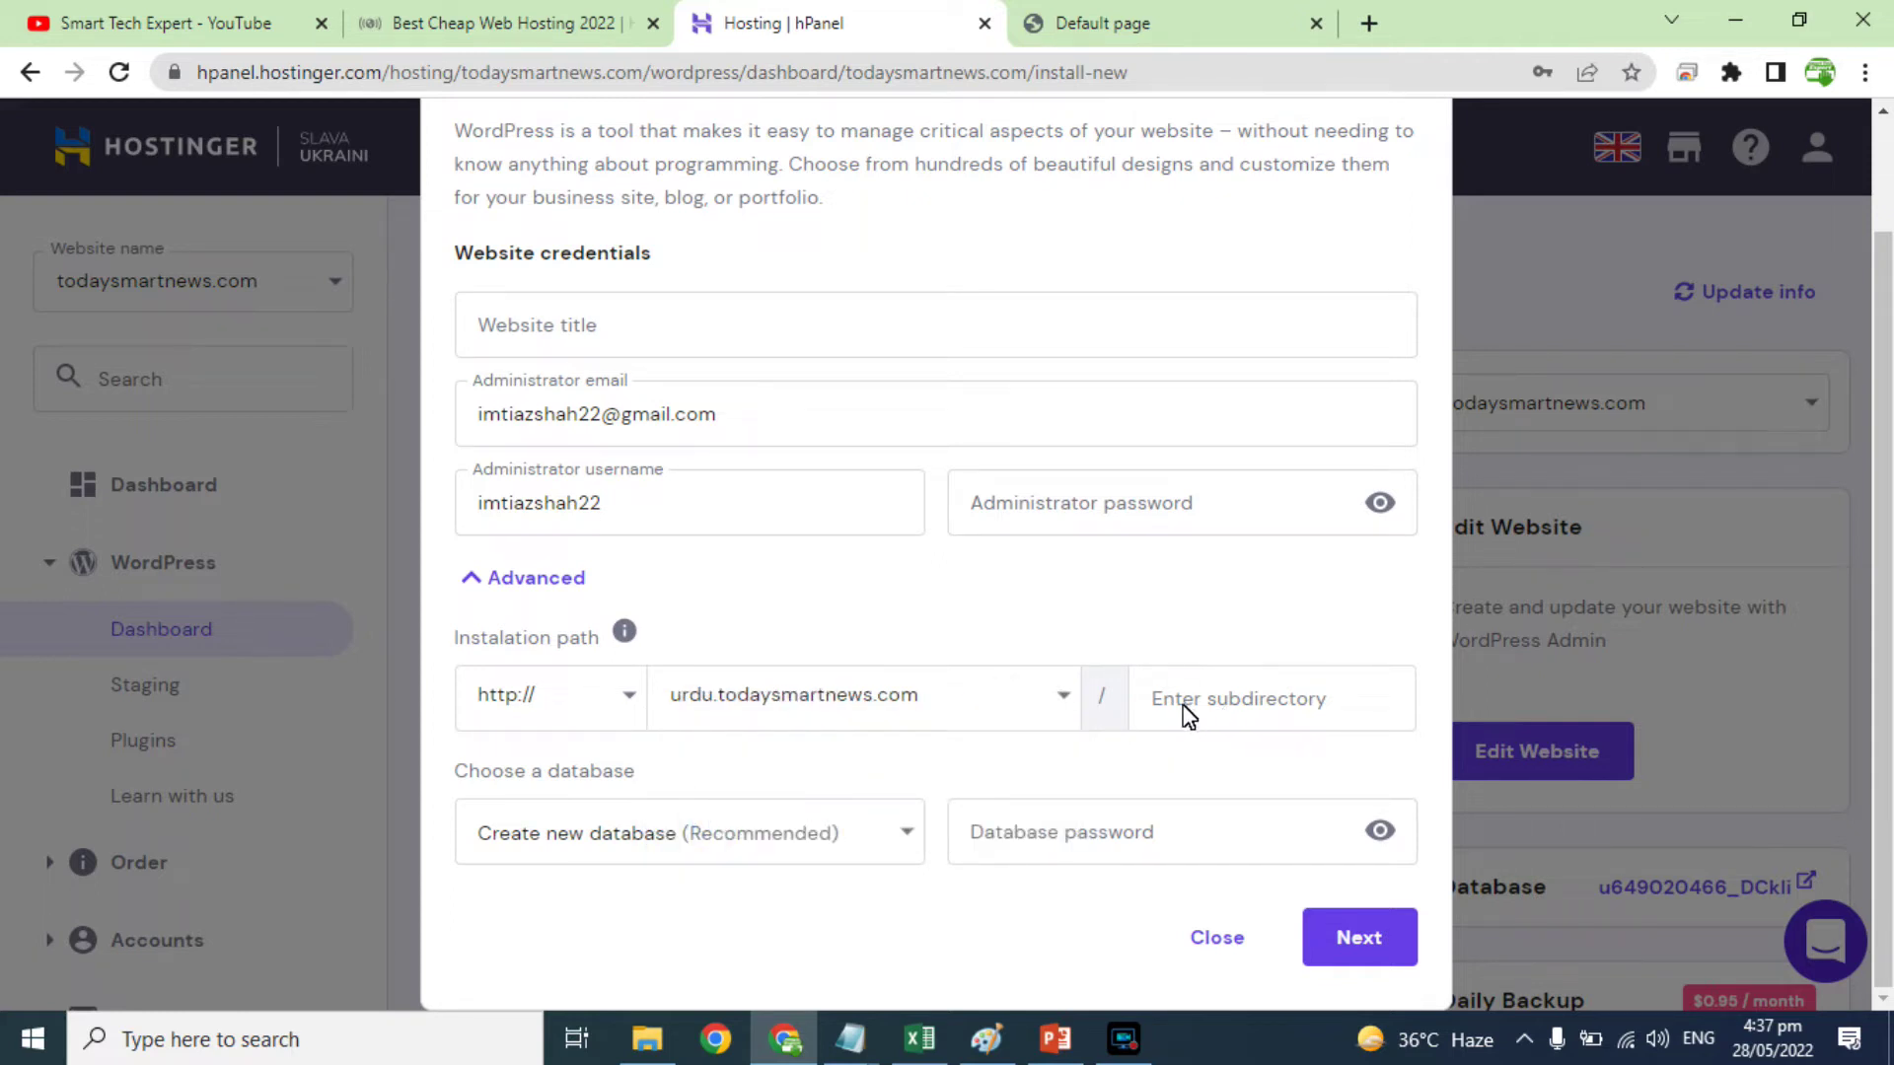
# Step: Set the admin username to administrator, fill in the saved password, and continue
pyautogui.scroll(2, 742, 739)
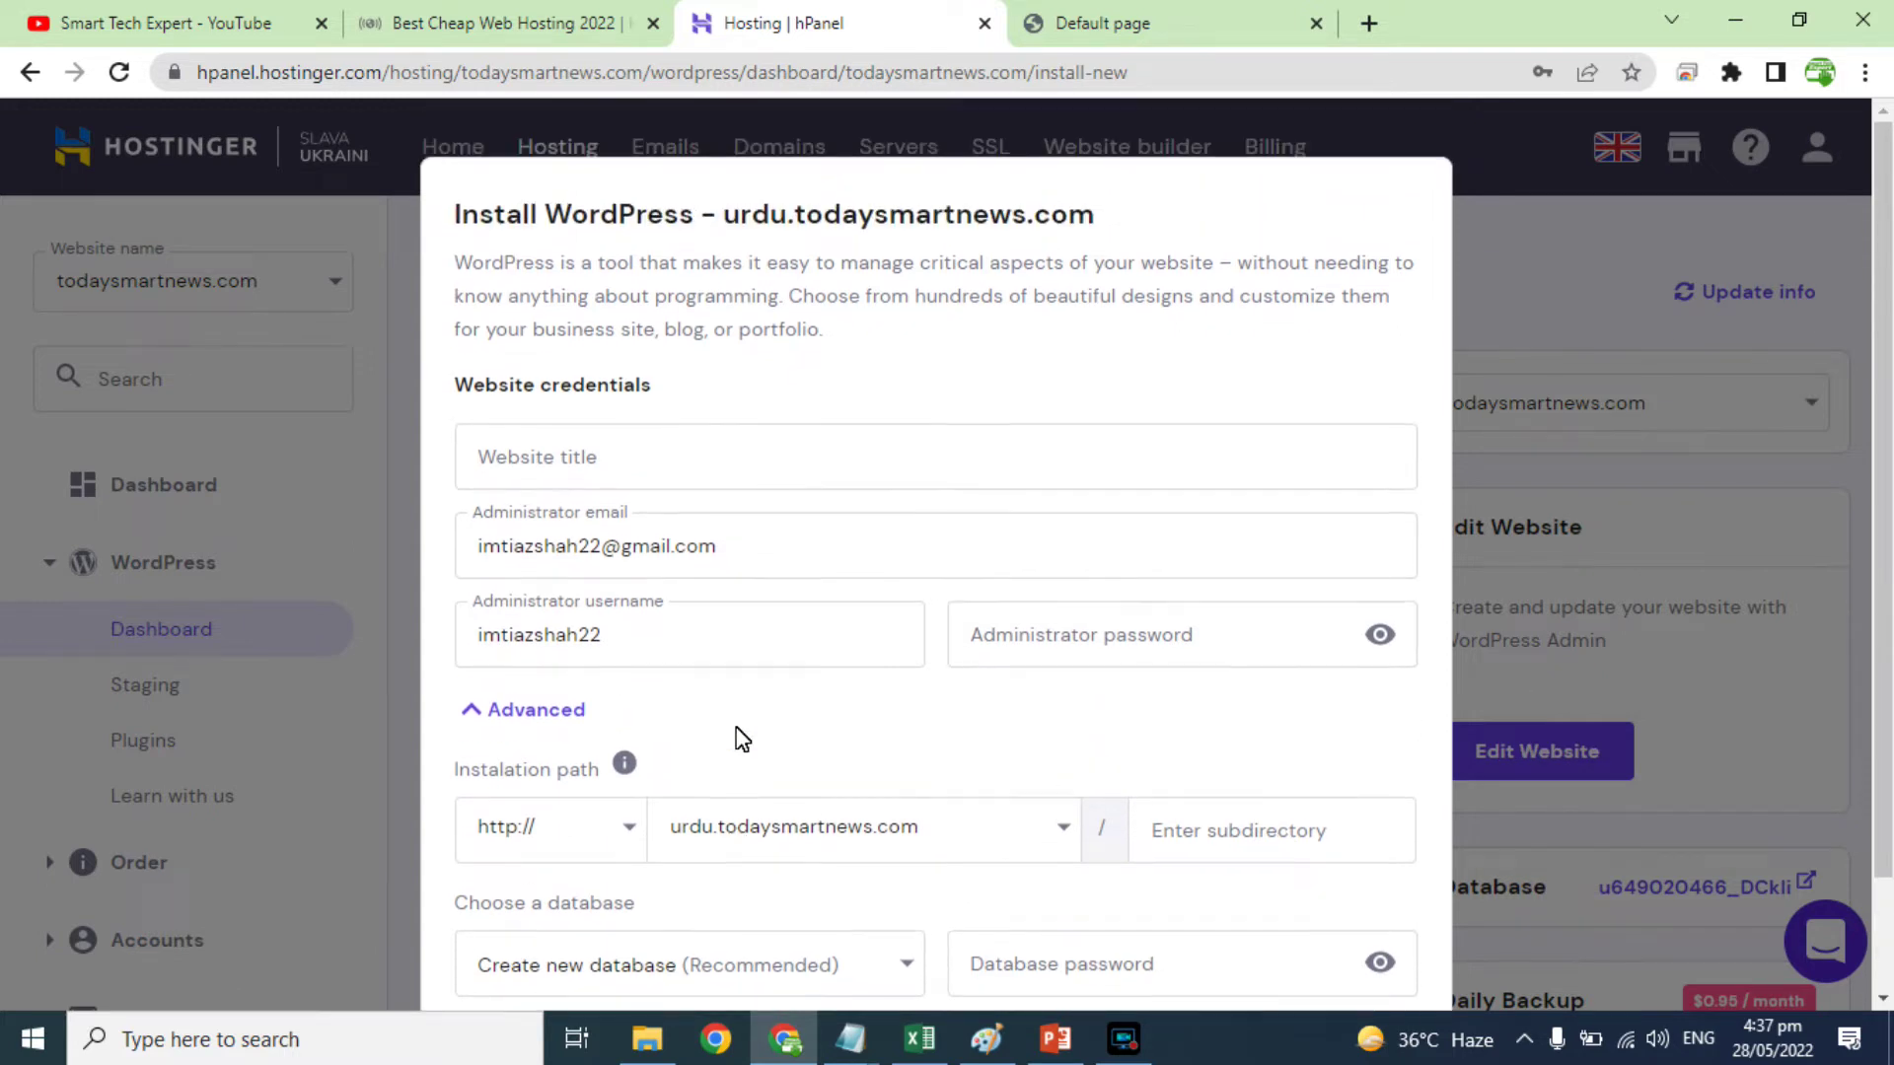
pyautogui.doubleClick(543, 641)
pyautogui.write('administrator')
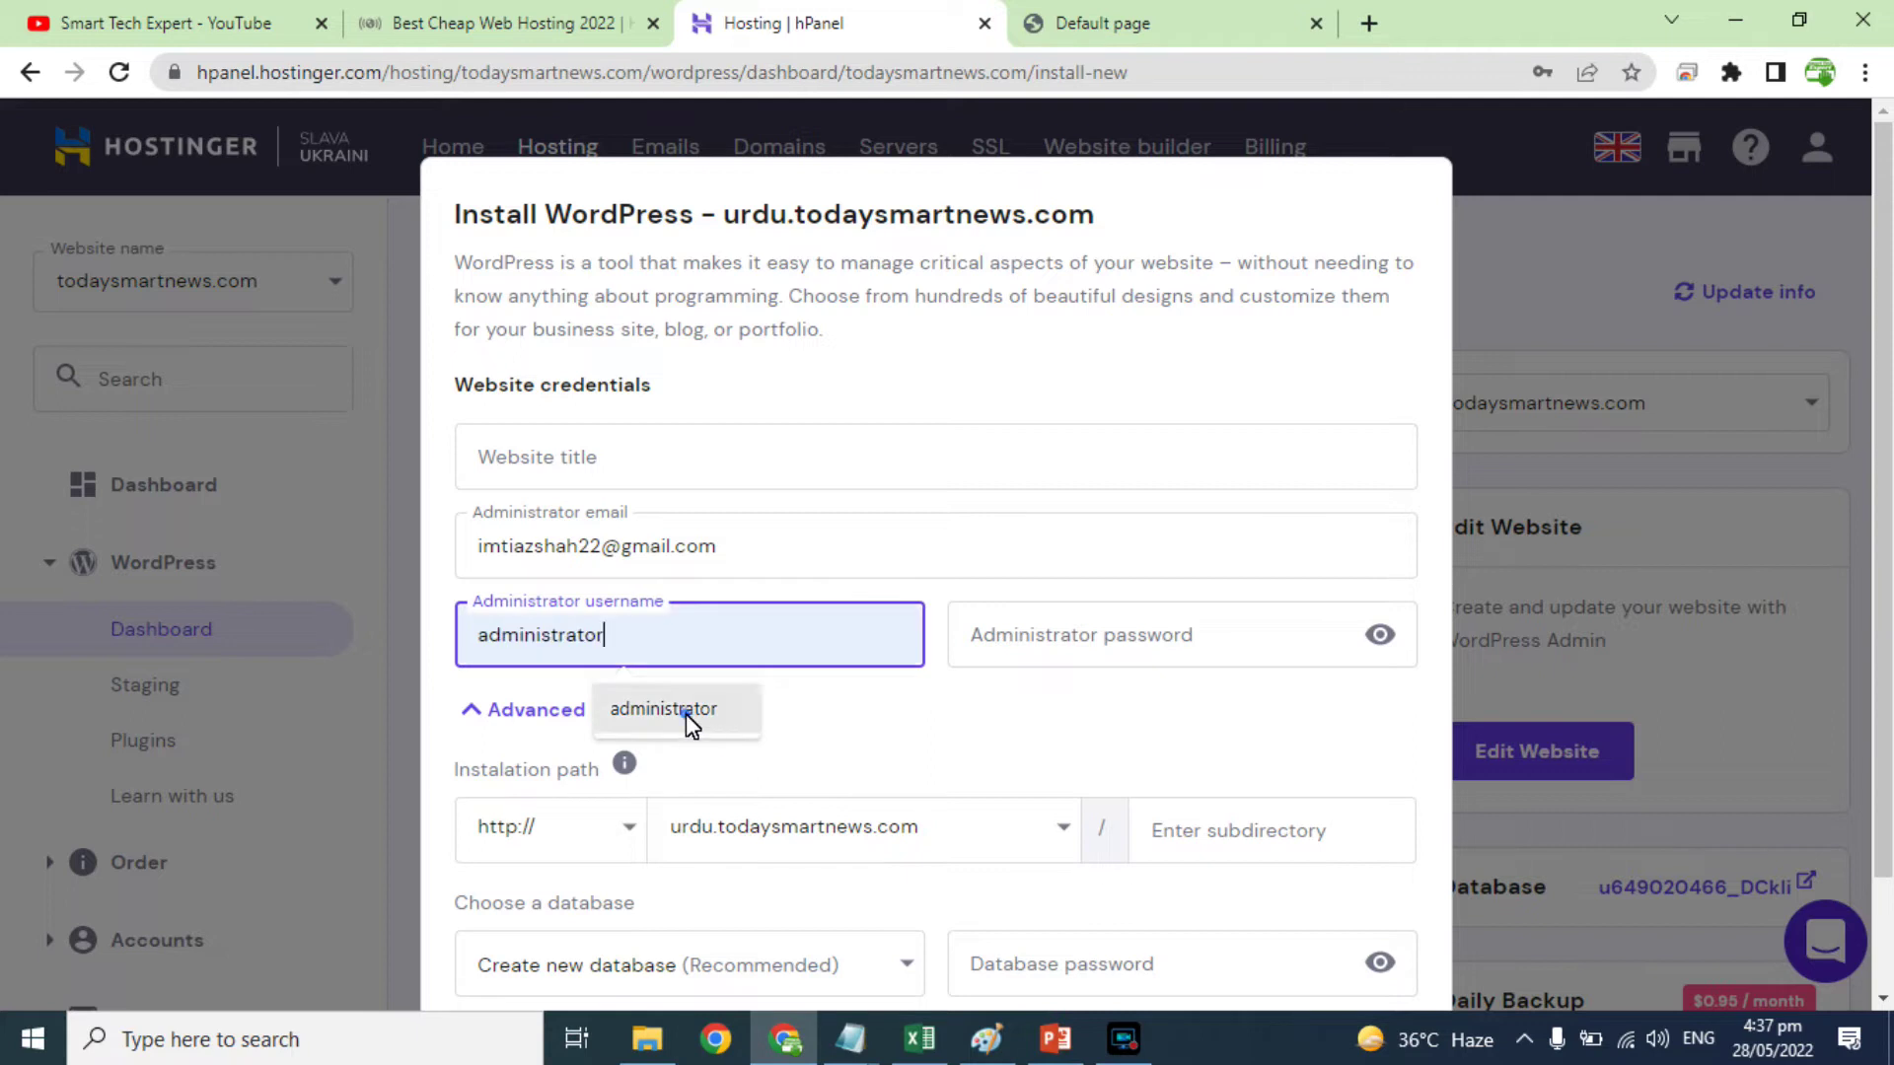
pyautogui.click(688, 721)
pyautogui.click(1015, 639)
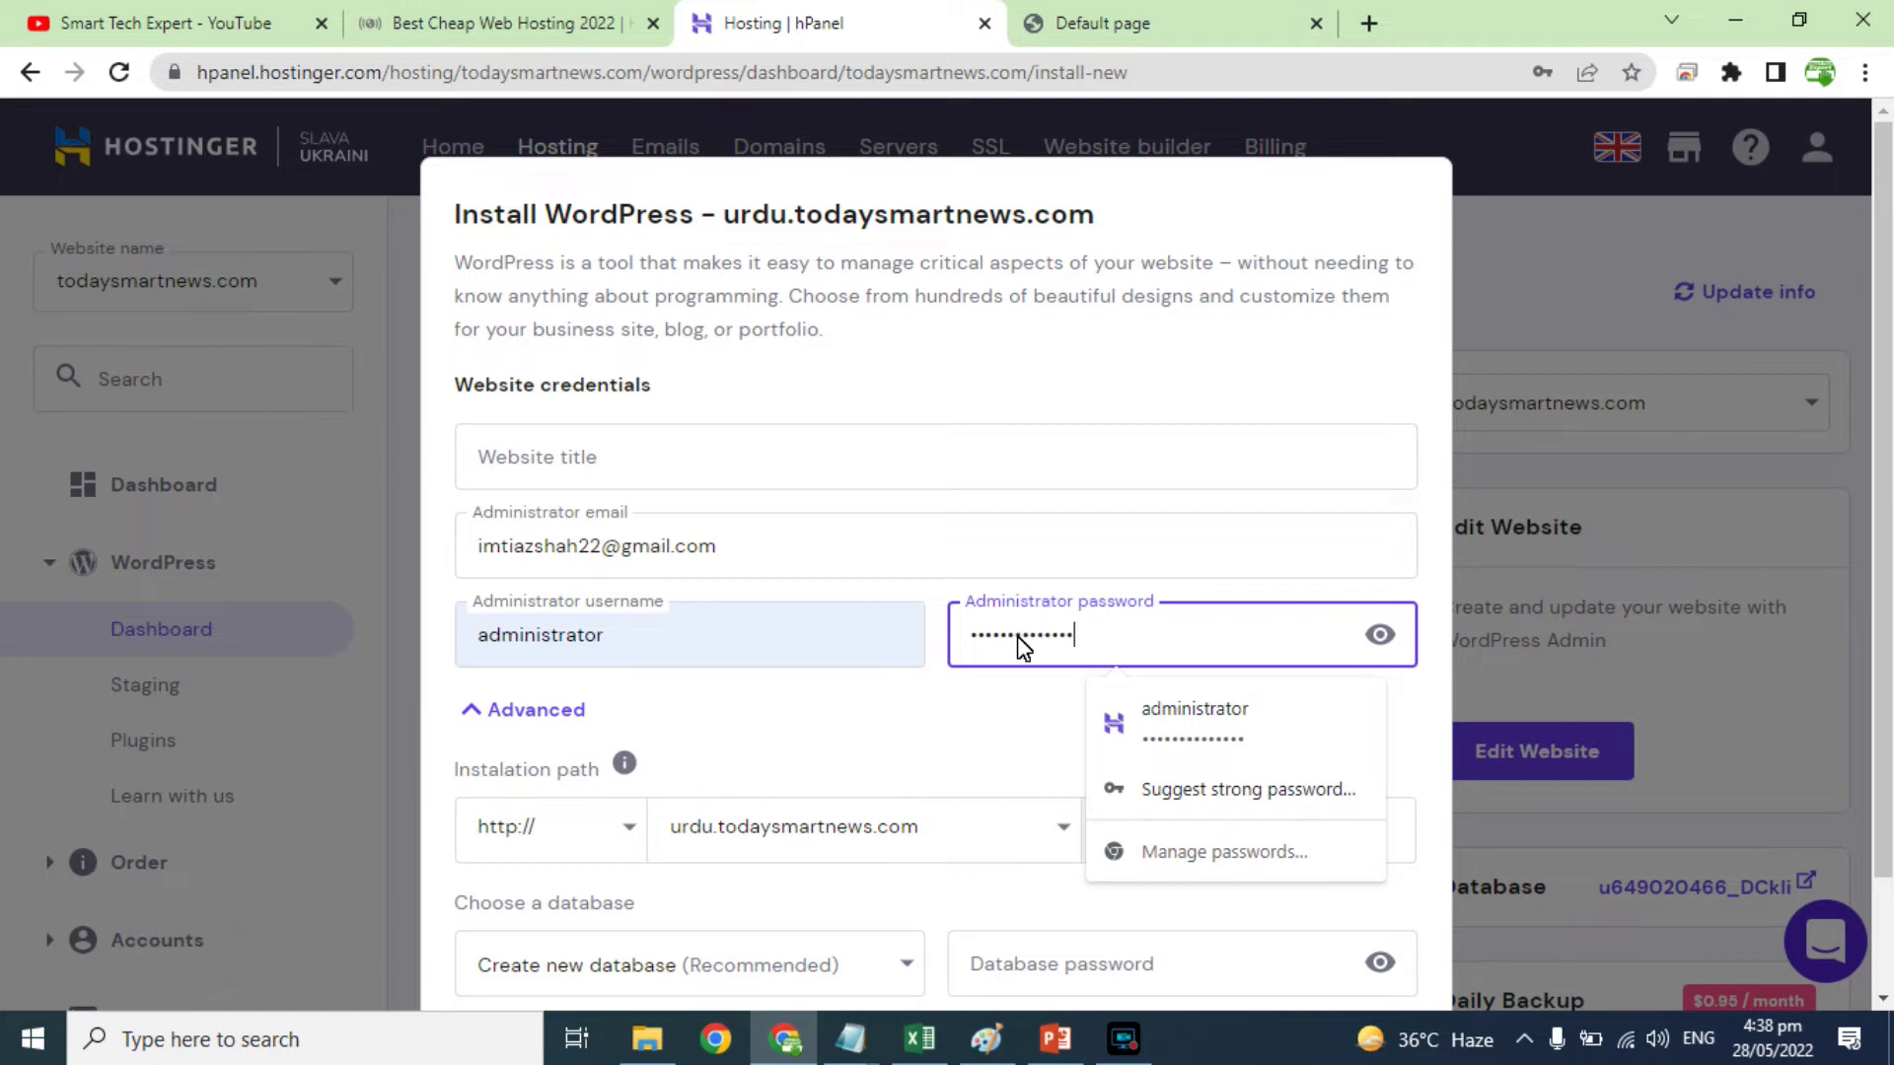
pyautogui.scroll(-1, 979, 497)
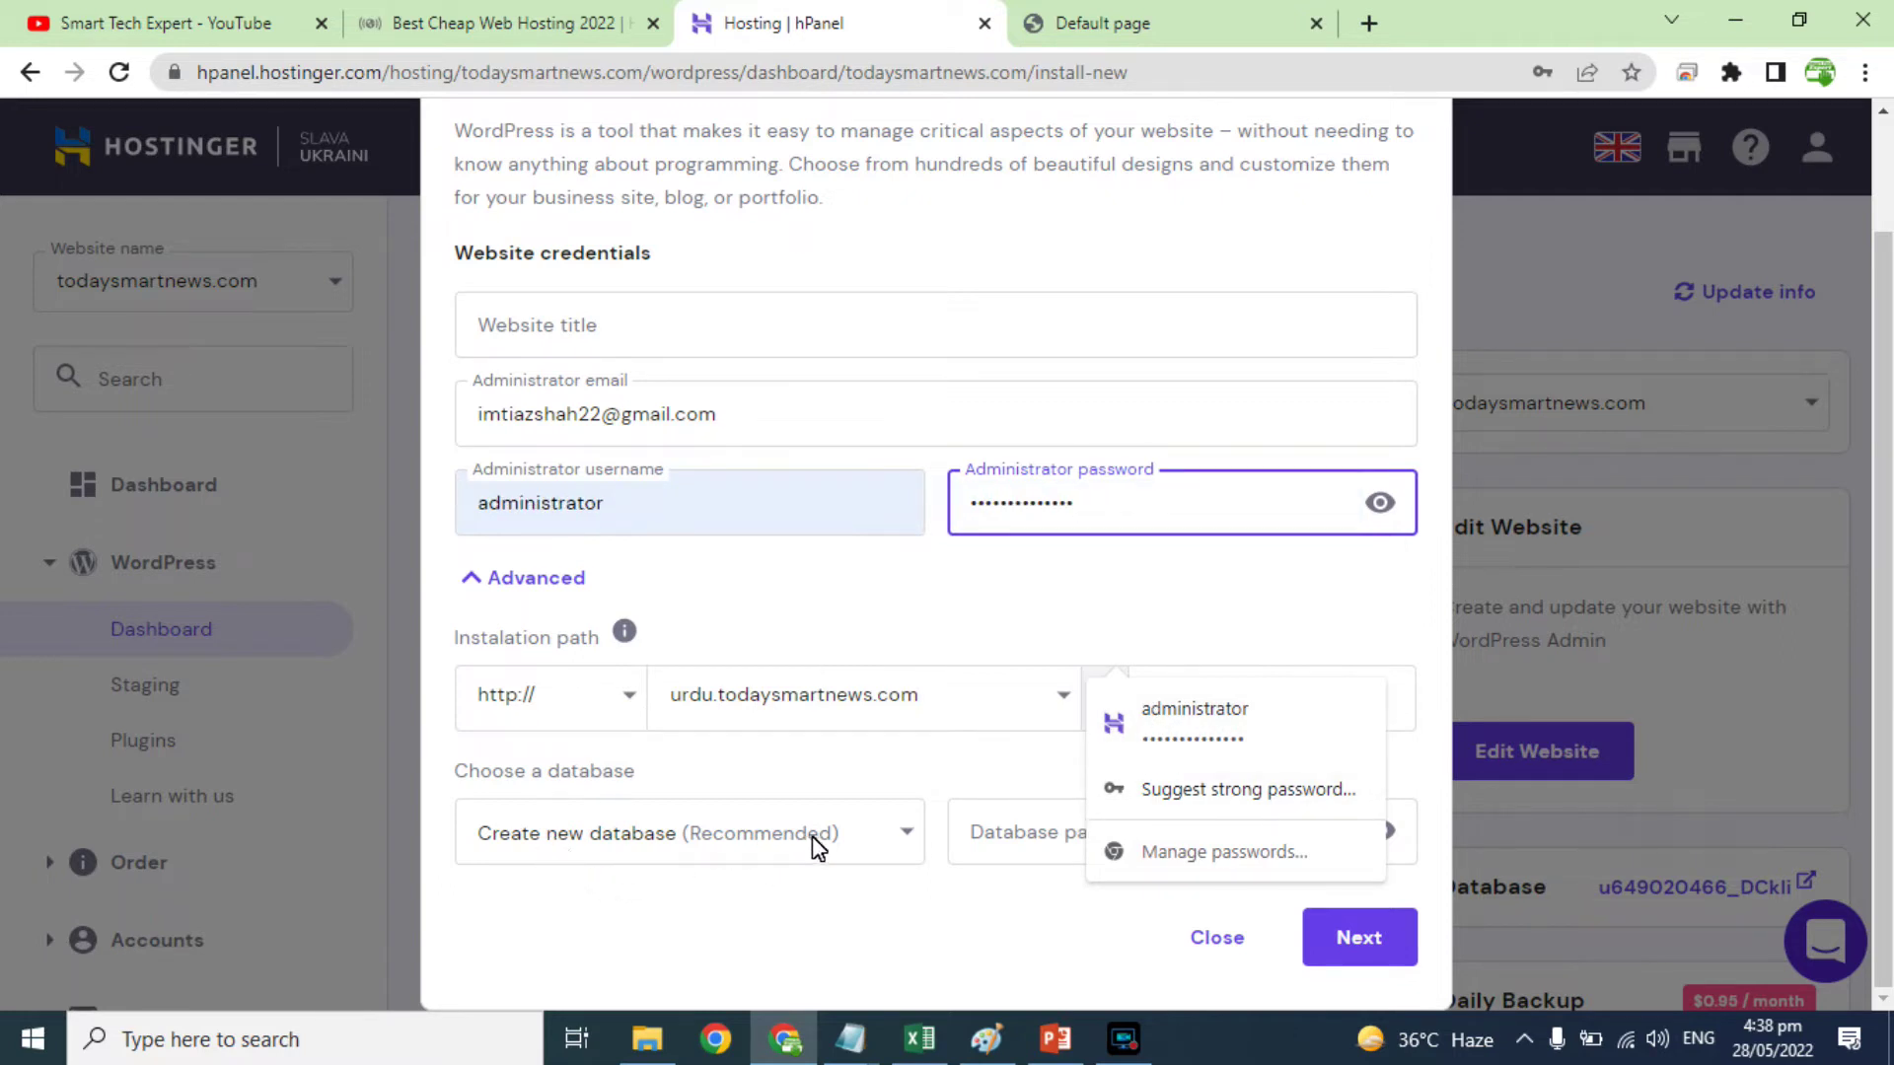
pyautogui.click(1369, 933)
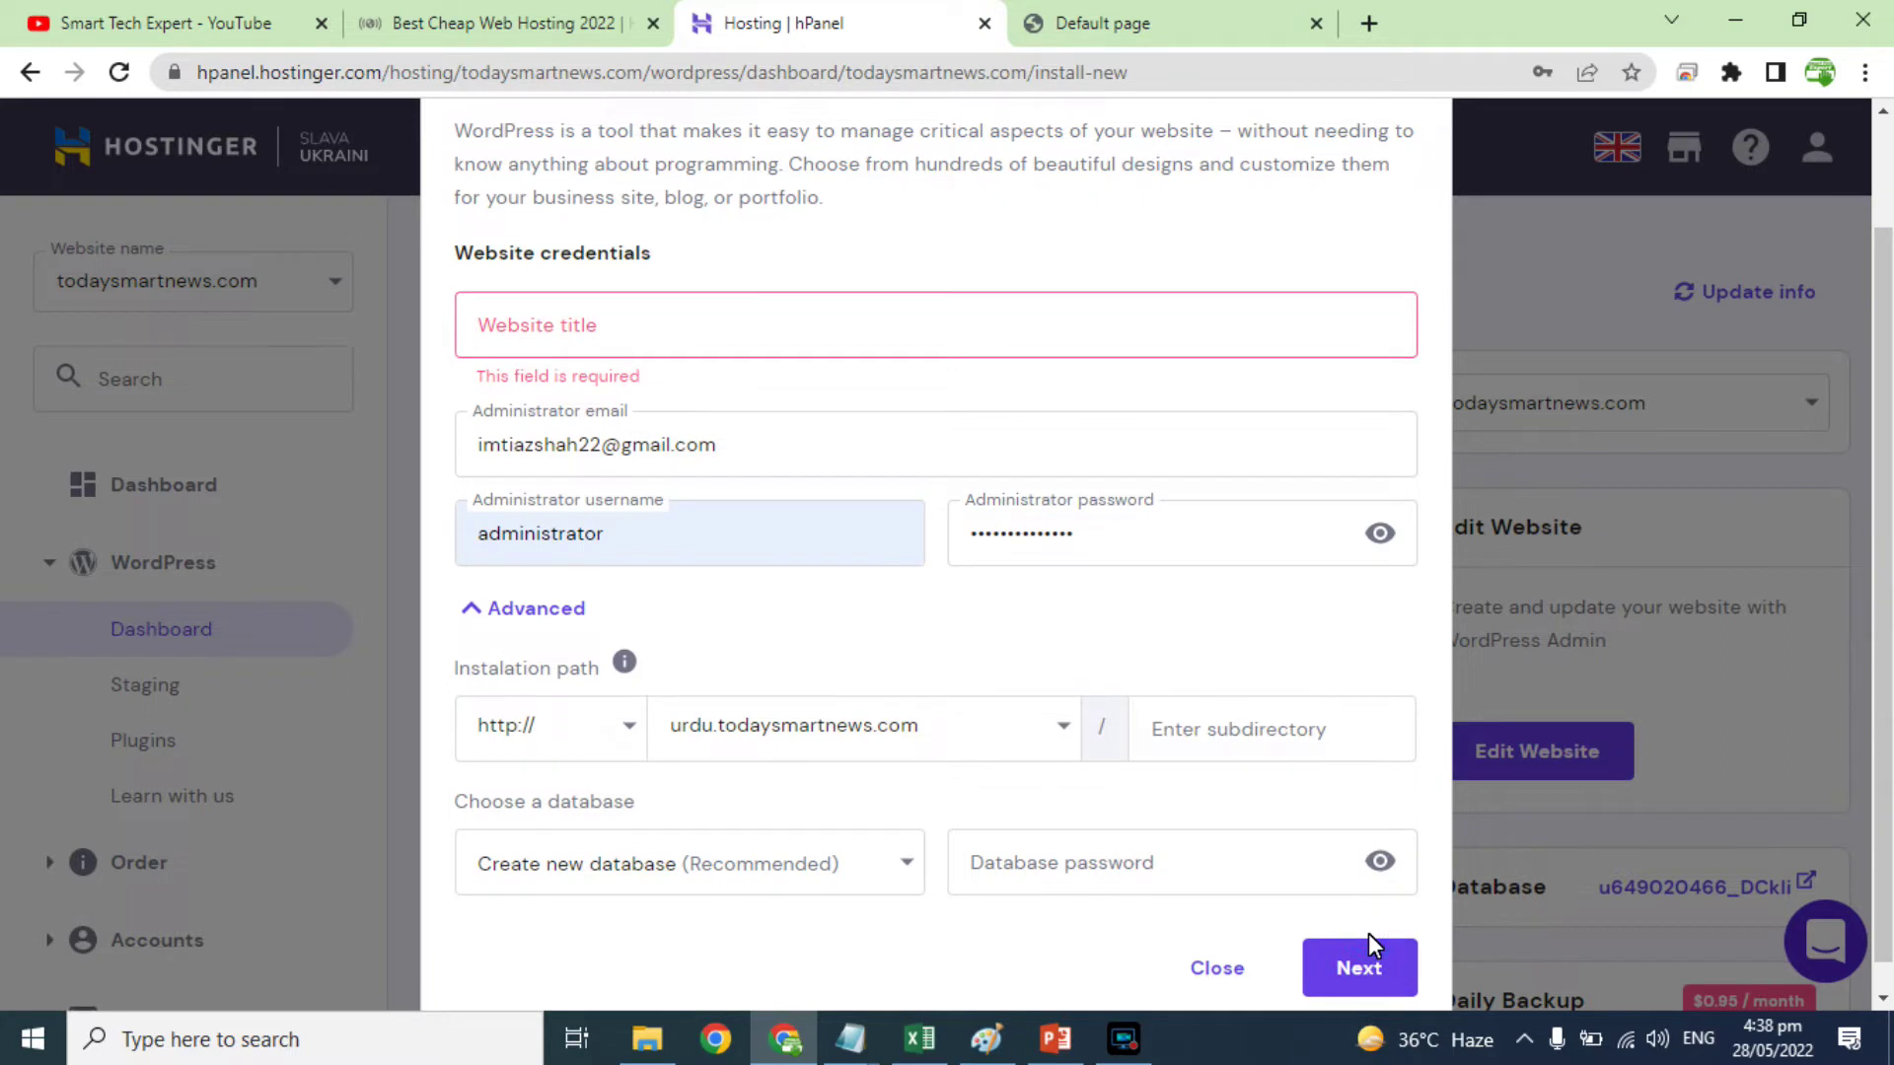
# Step: Enter 'Urdu News Website' as the website title
pyautogui.click(588, 324)
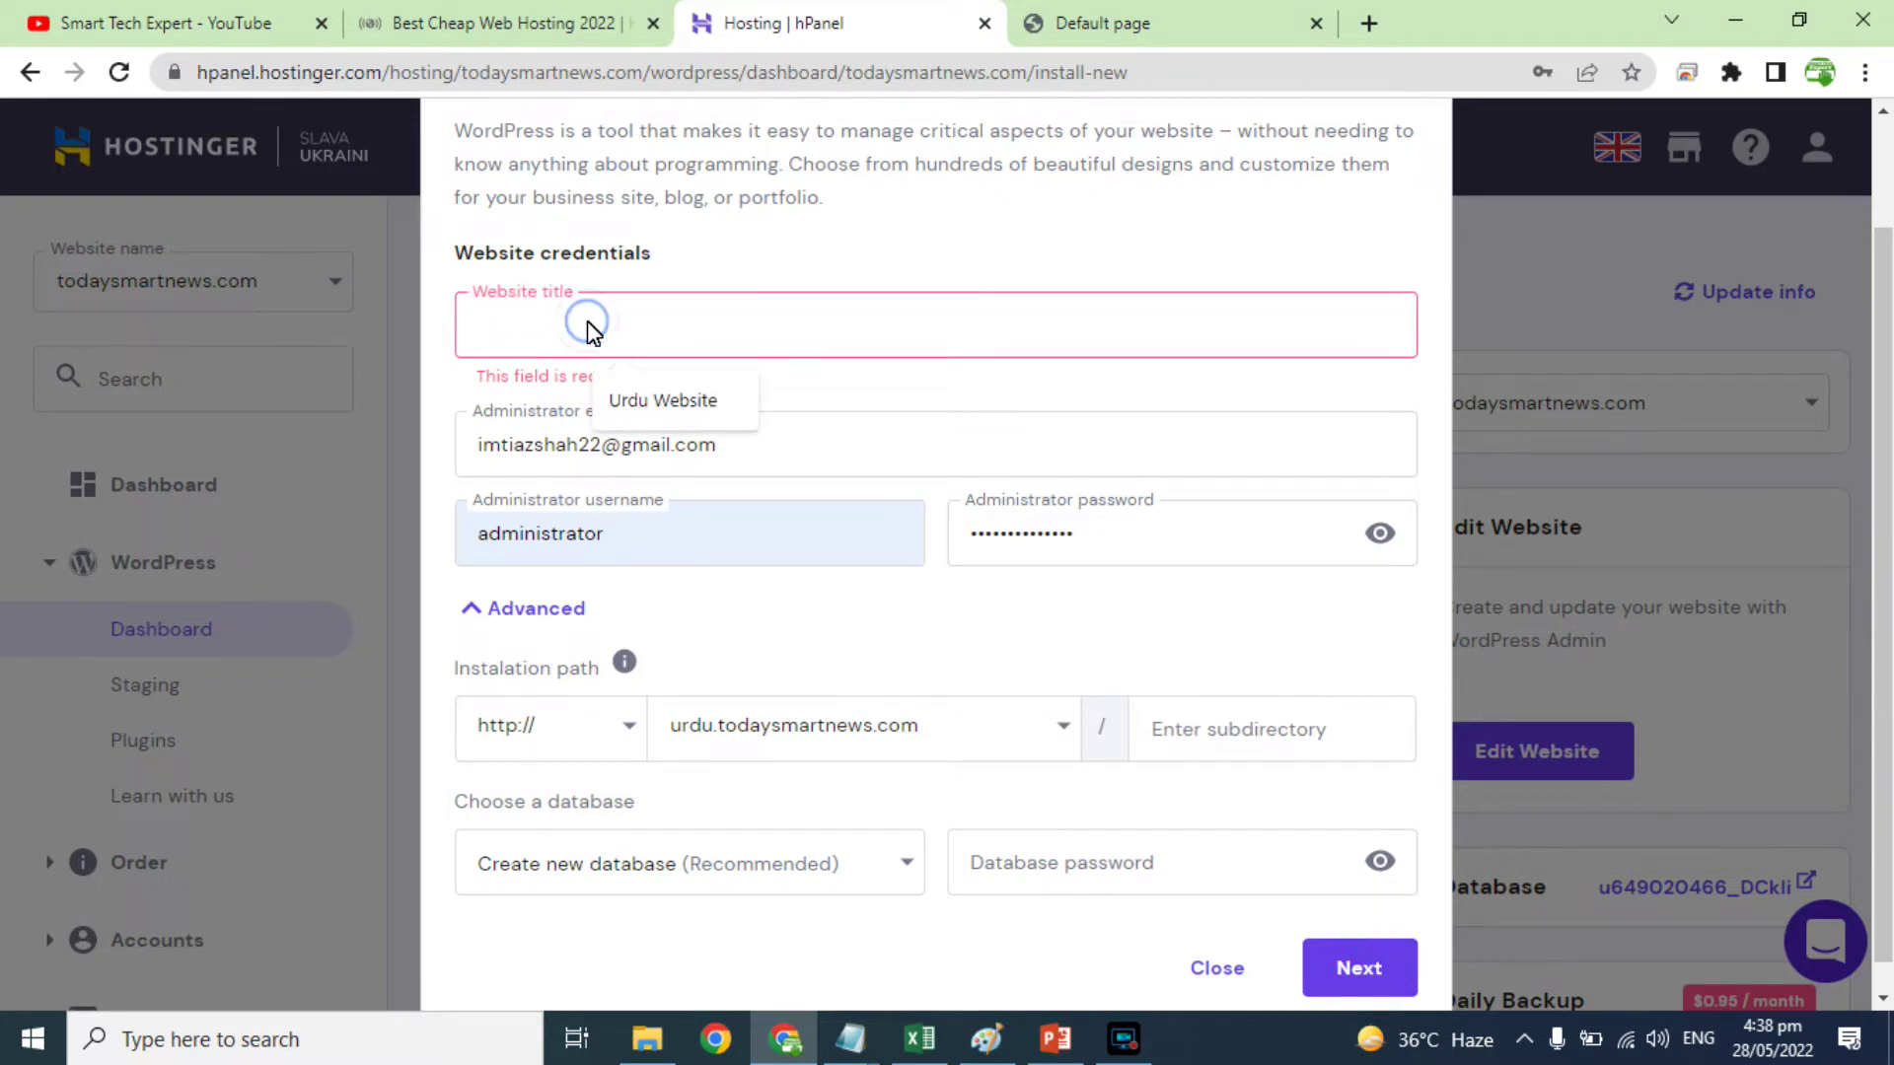
pyautogui.write('Urdu Website Blo')
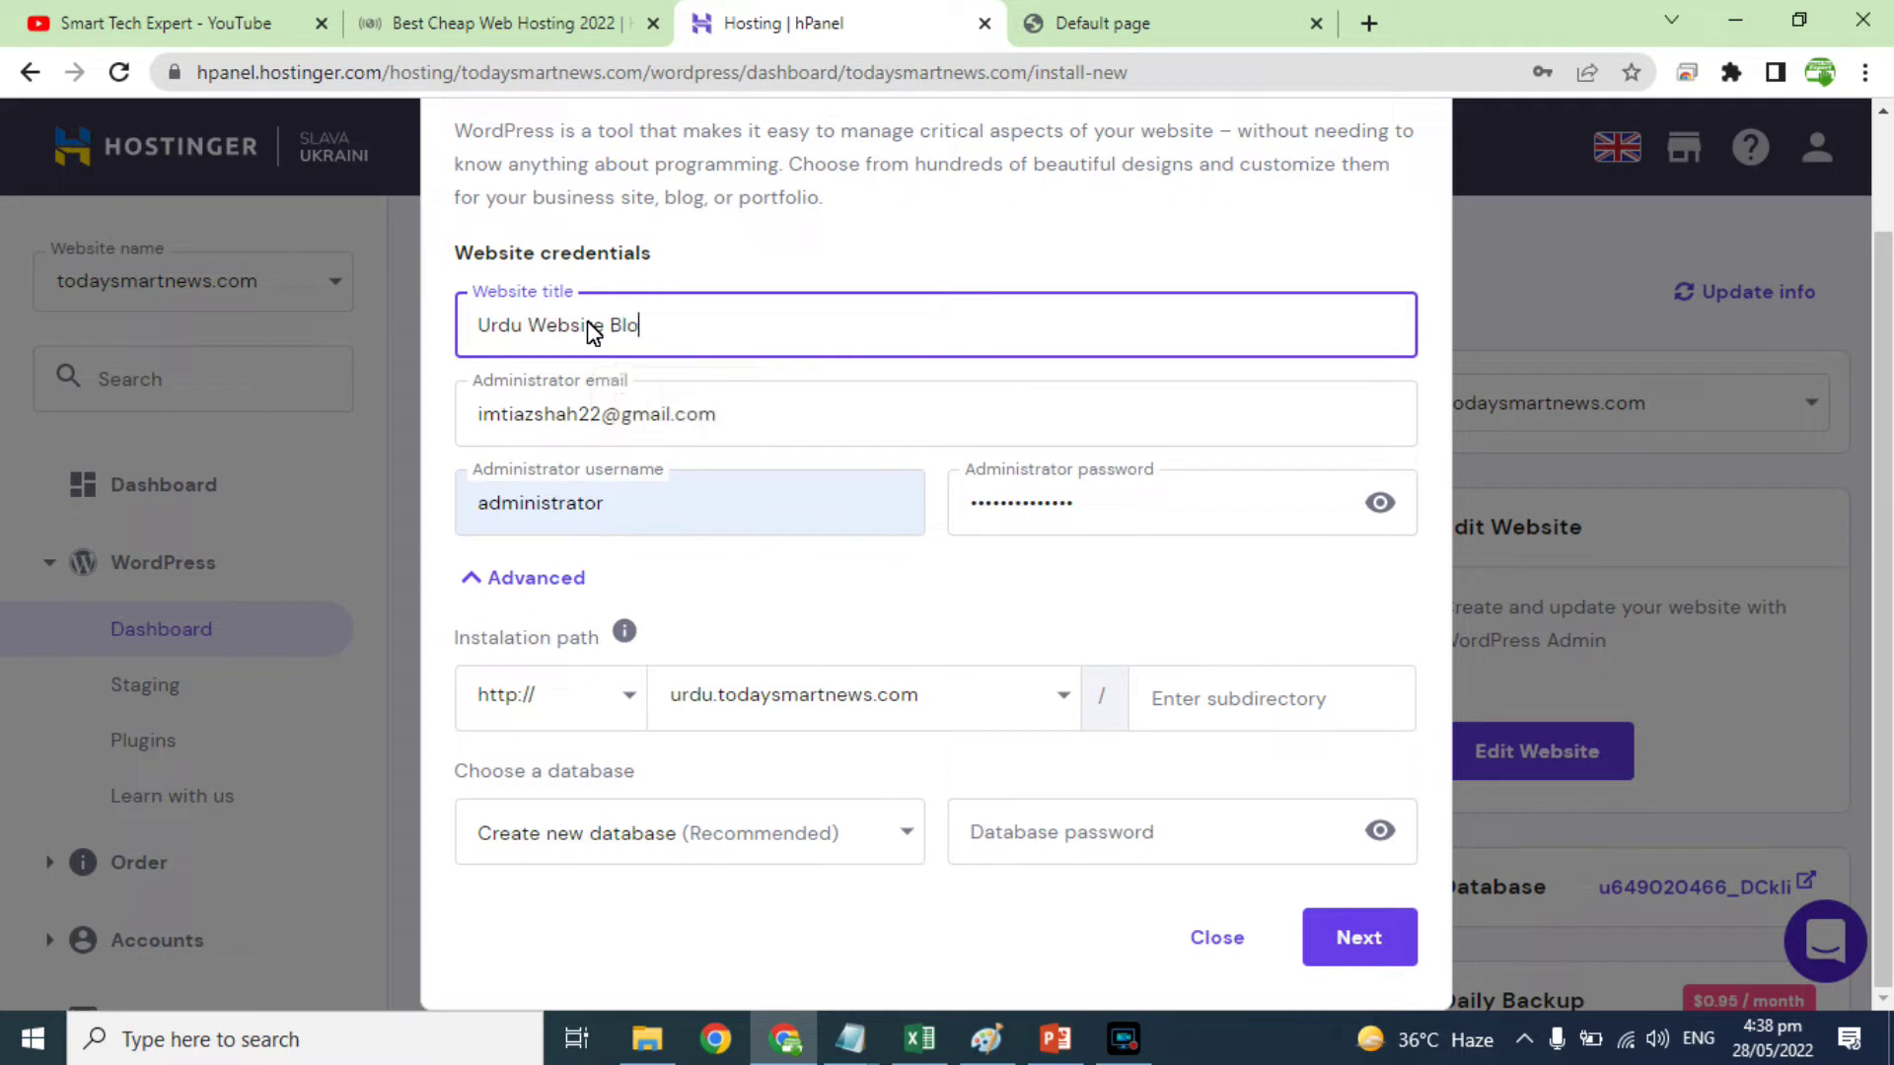
pyautogui.press('BackSpace')
pyautogui.press('BackSpace')
pyautogui.press('BackSpace')
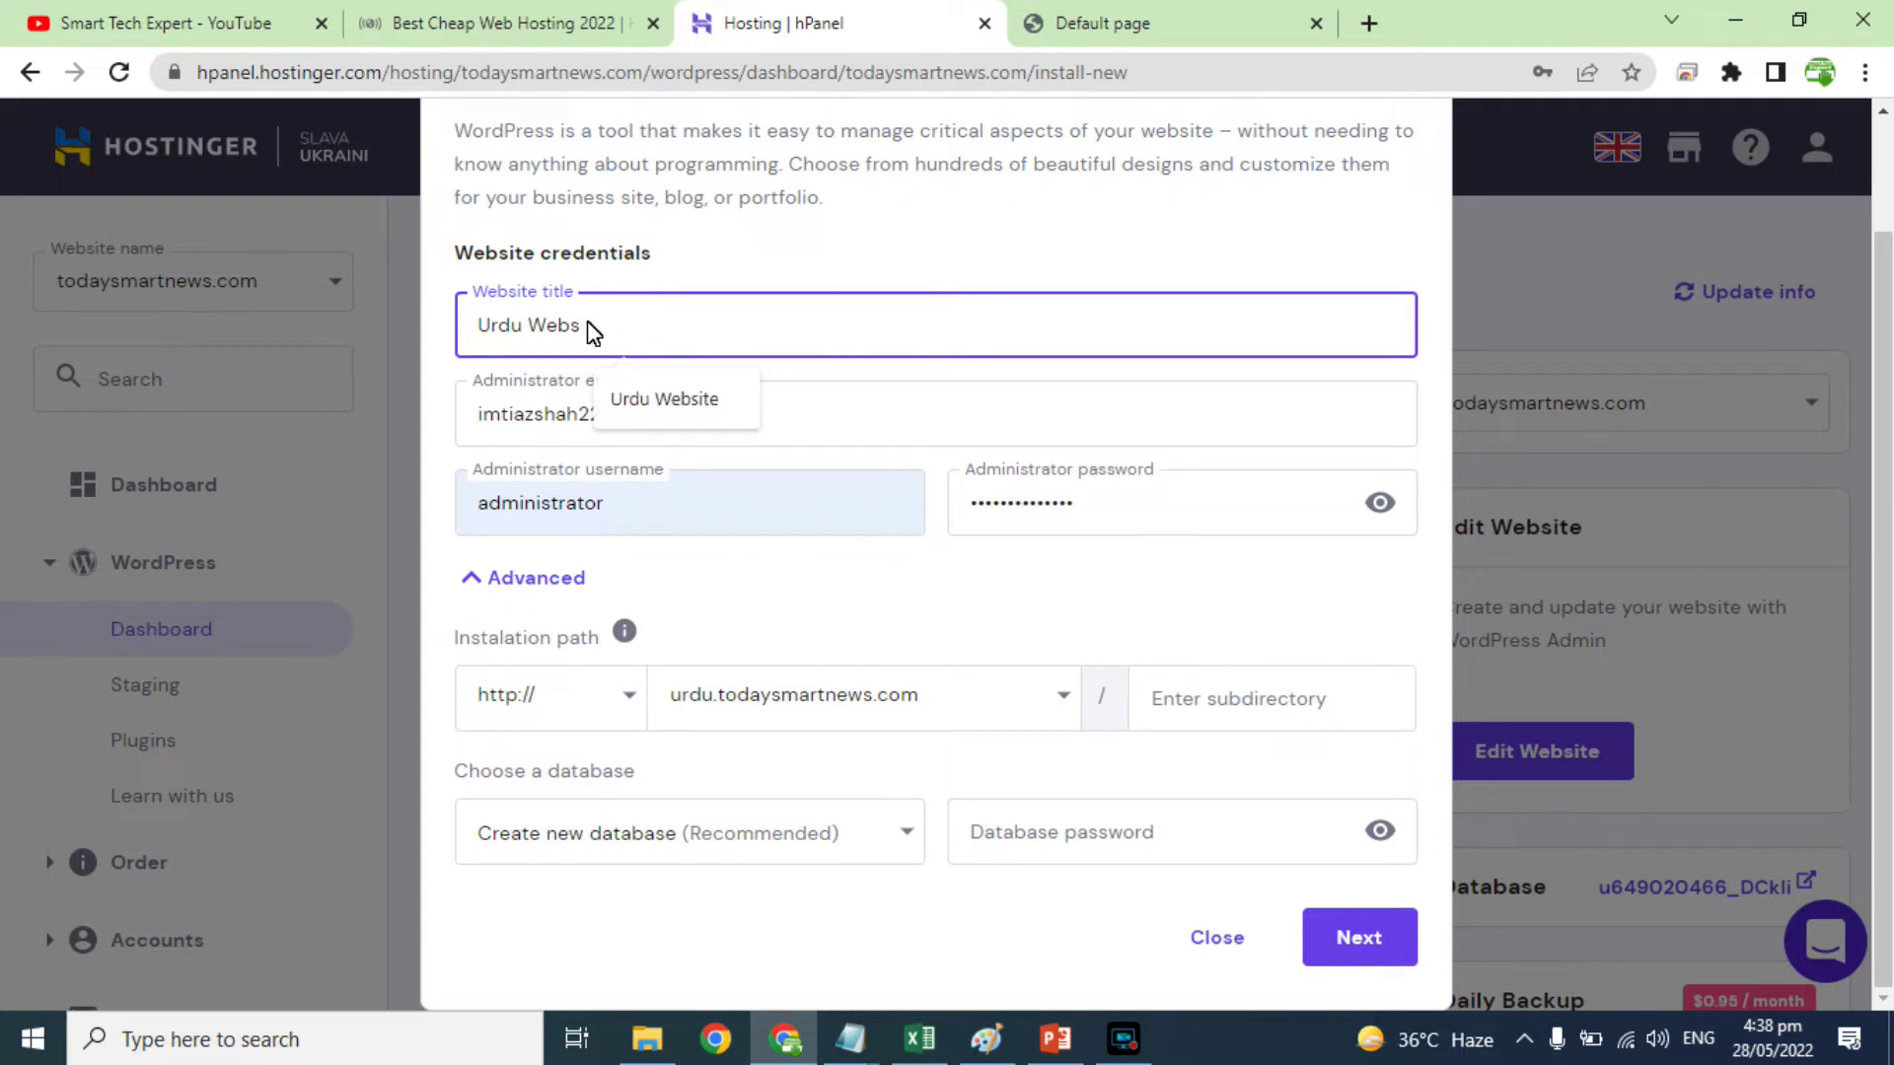
pyautogui.press('BackSpace')
pyautogui.write('News Website')
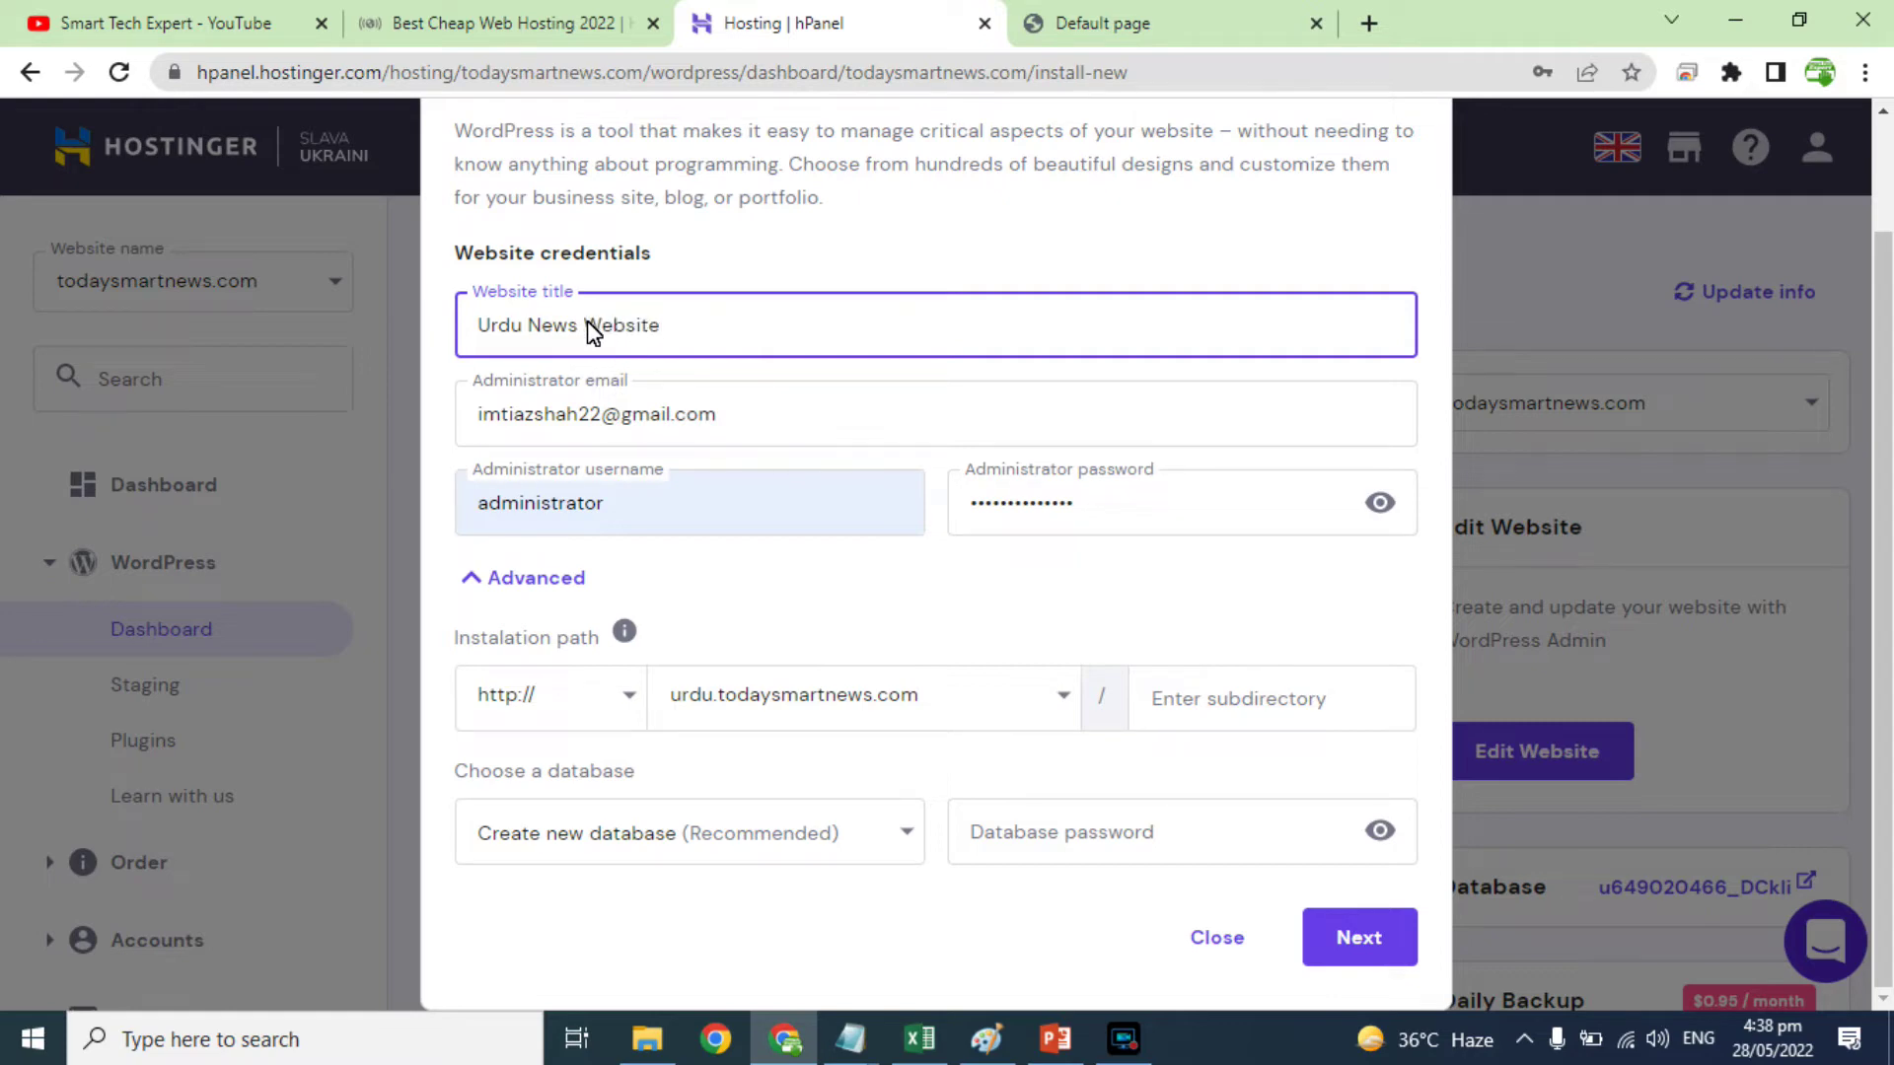
# Step: Keep WordPress 6.0 (Recommended), turn off automatic application updates, and start the install
pyautogui.click(1353, 933)
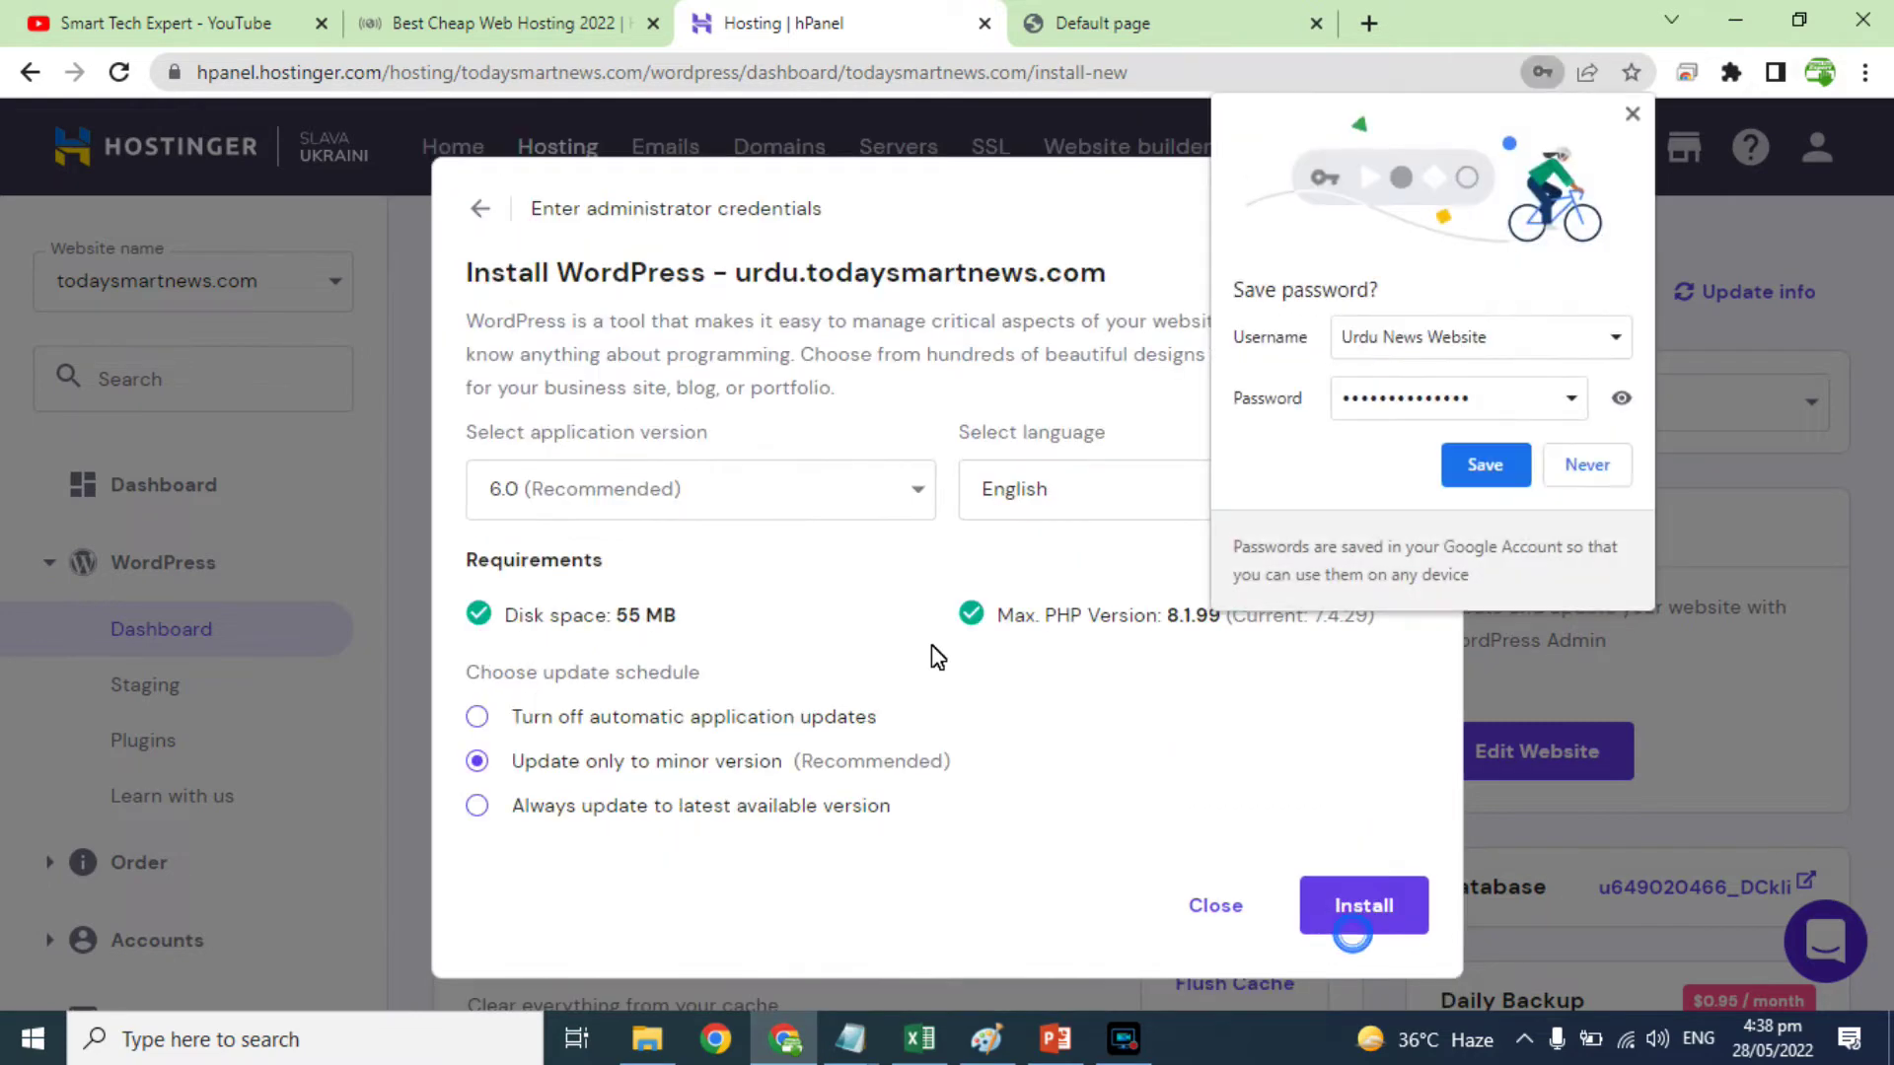
pyautogui.click(1587, 468)
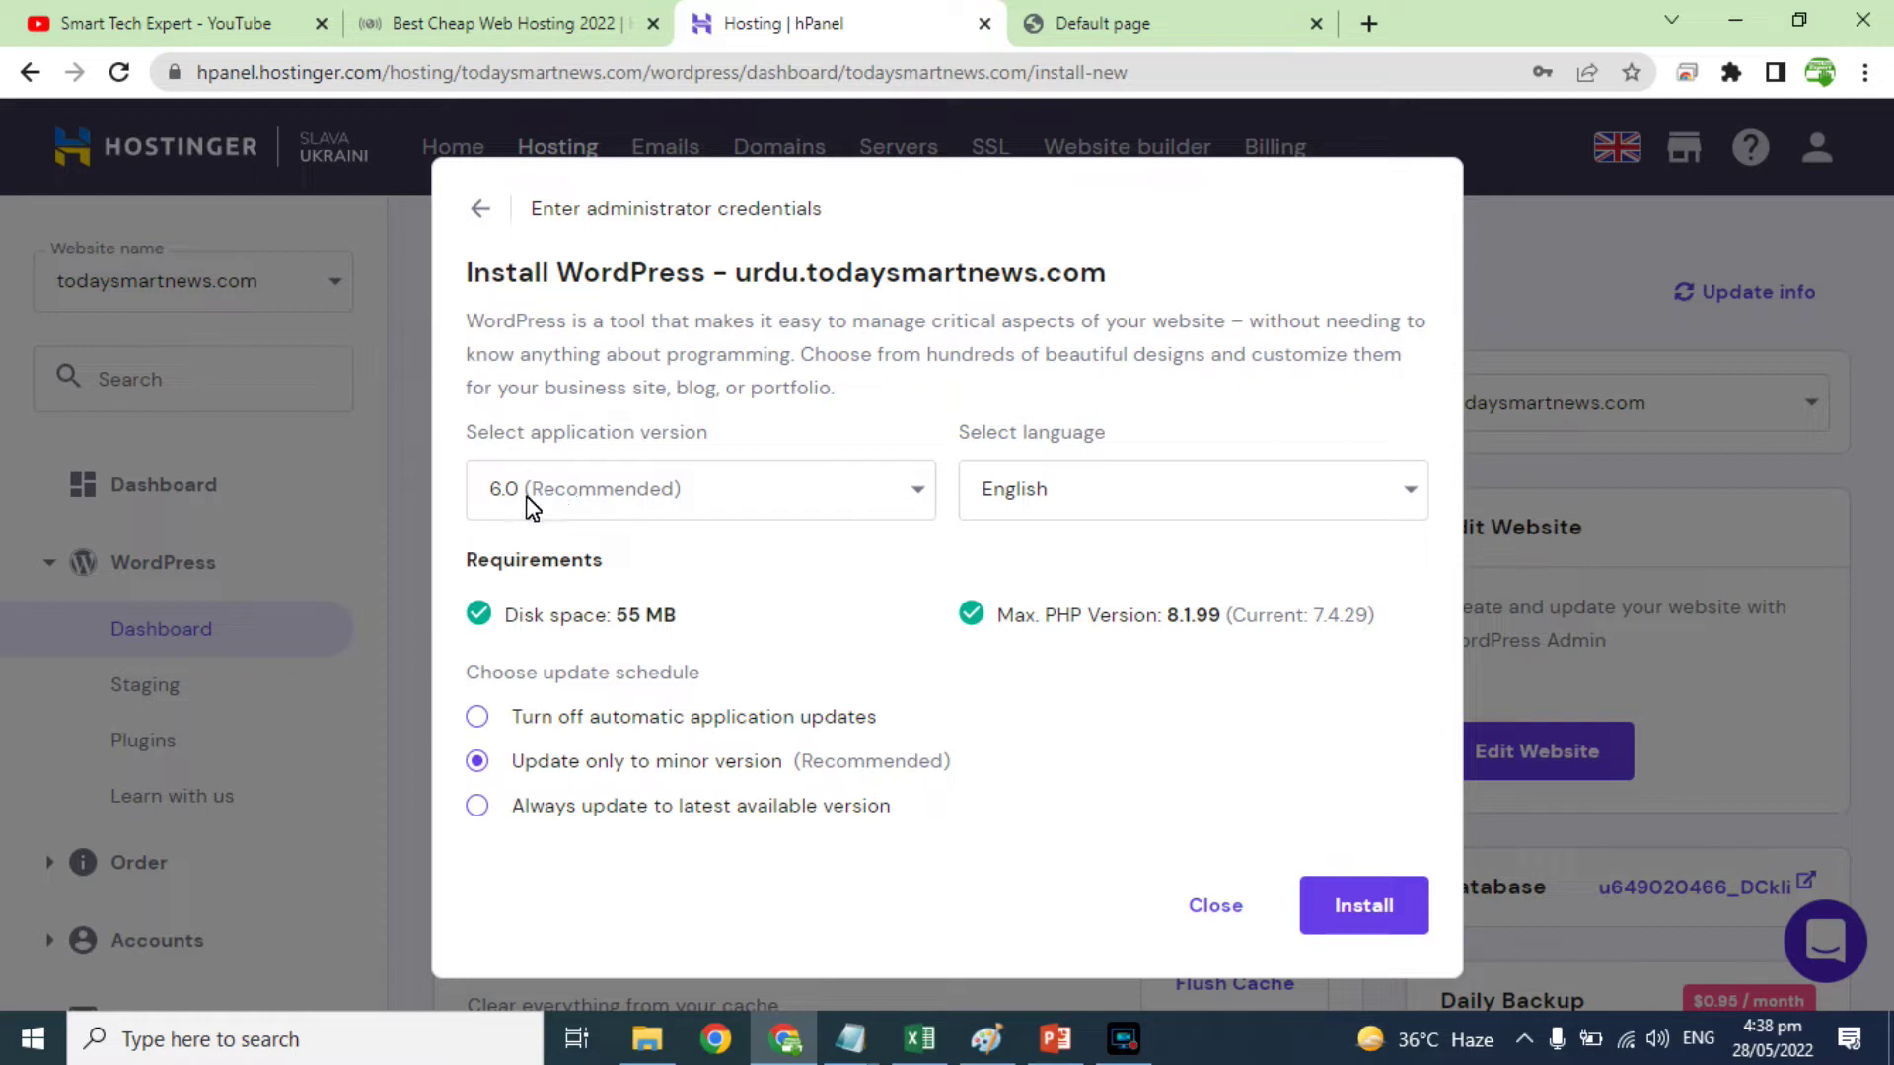
pyautogui.click(913, 490)
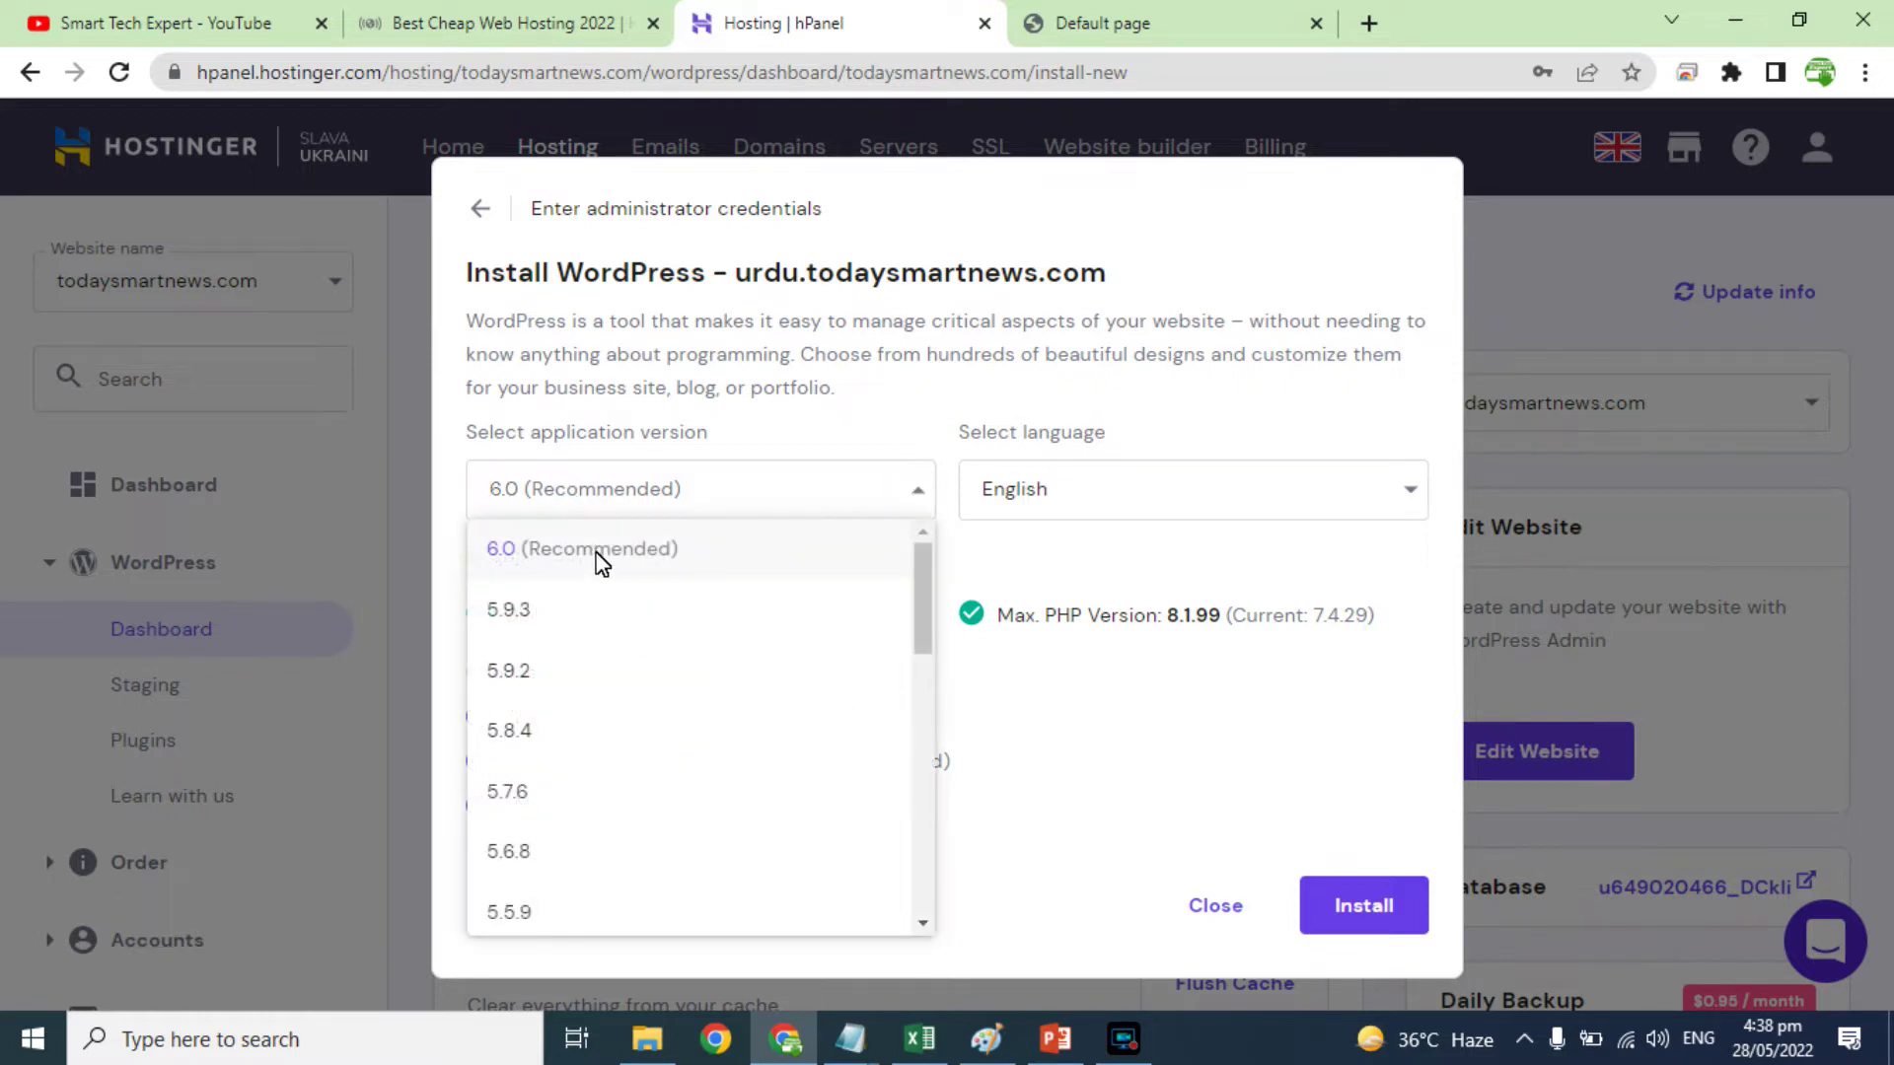
pyautogui.click(596, 551)
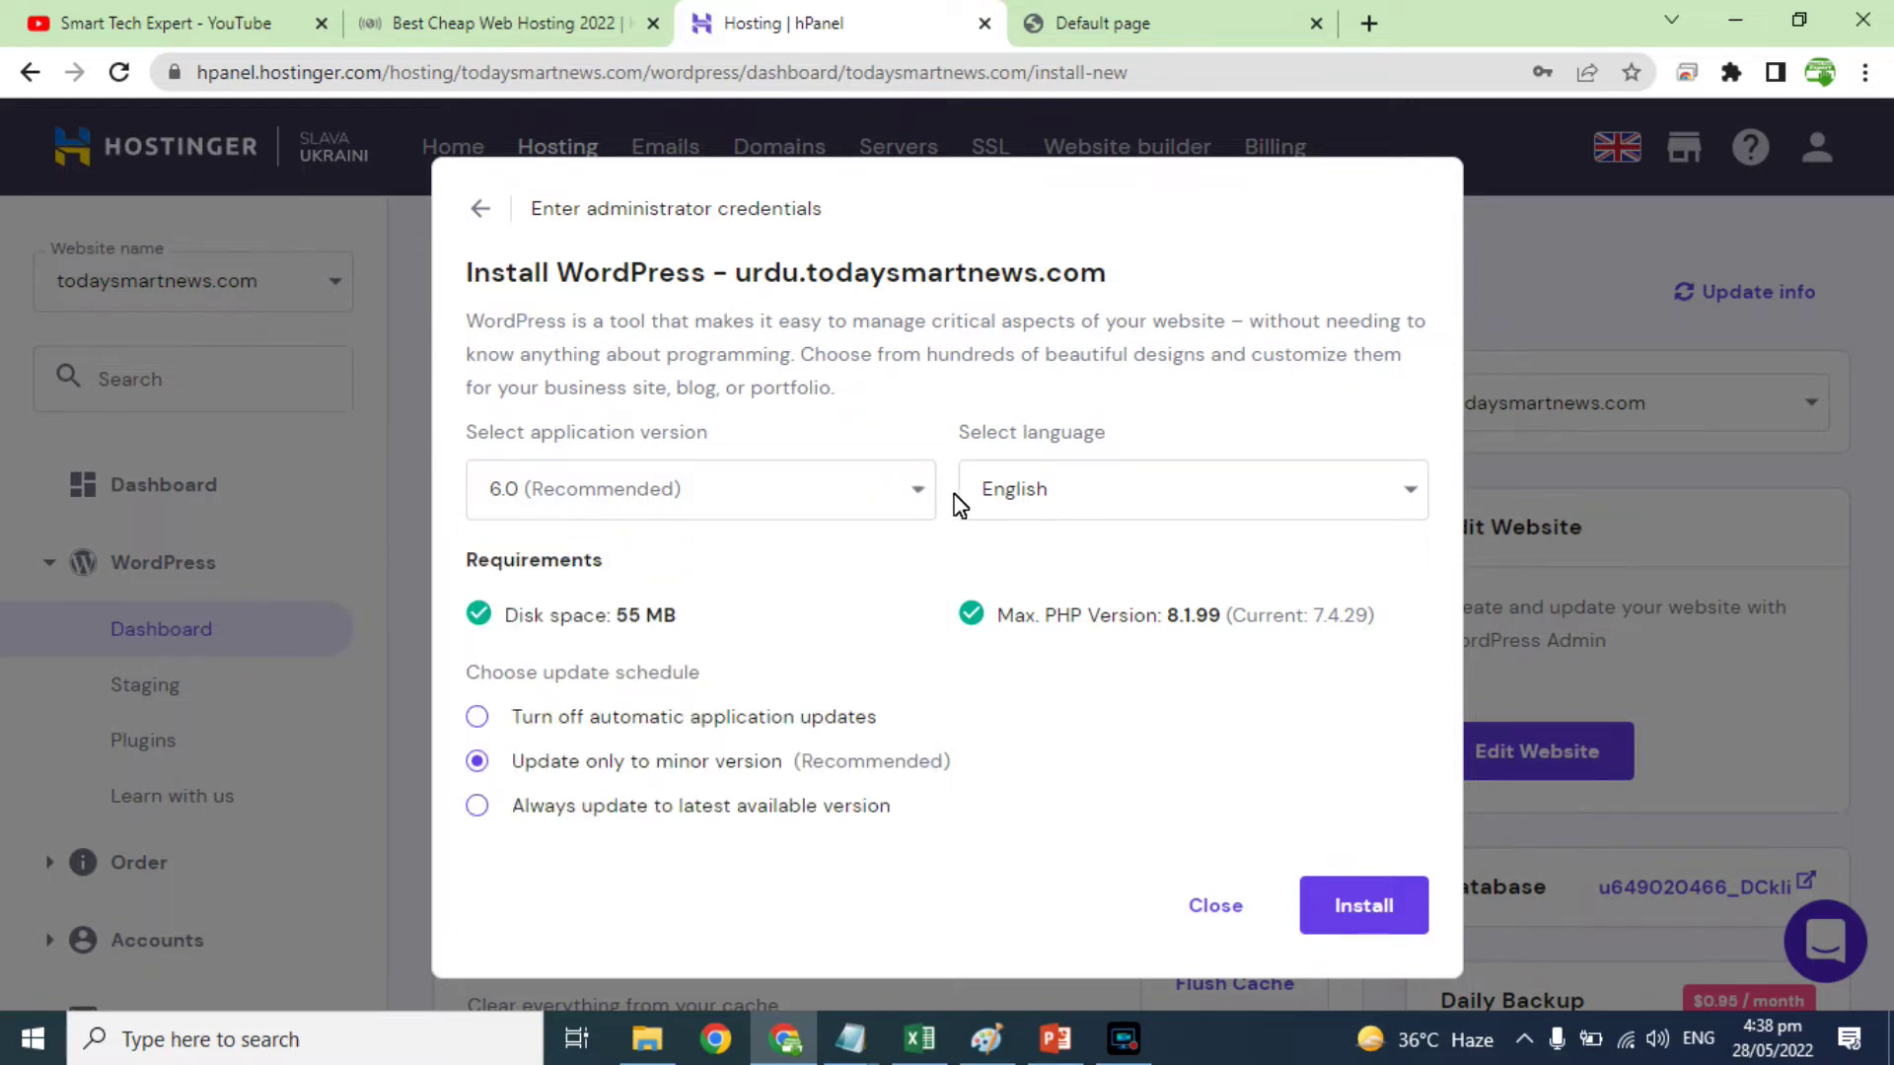
pyautogui.moveTo(579, 621); pyautogui.dragTo(653, 624)
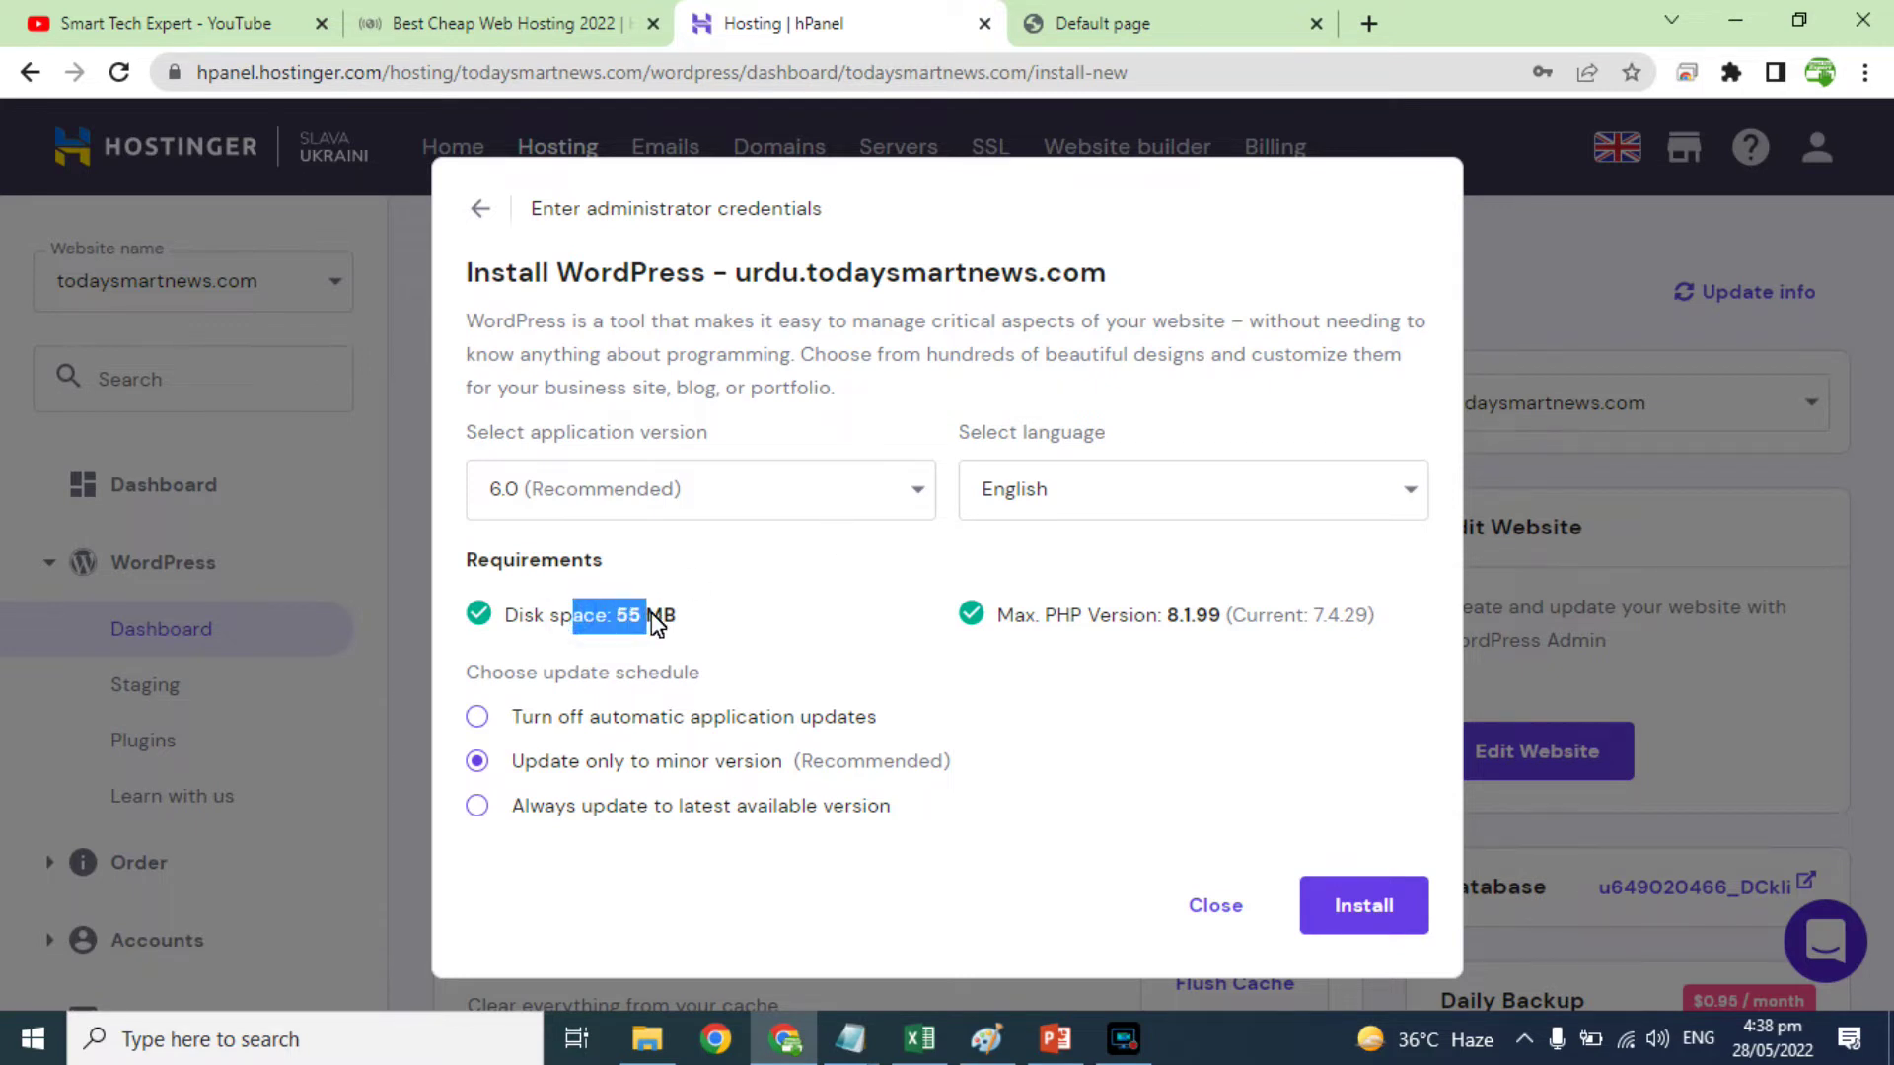
pyautogui.click(1087, 619)
pyautogui.moveTo(1087, 621); pyautogui.dragTo(1177, 624)
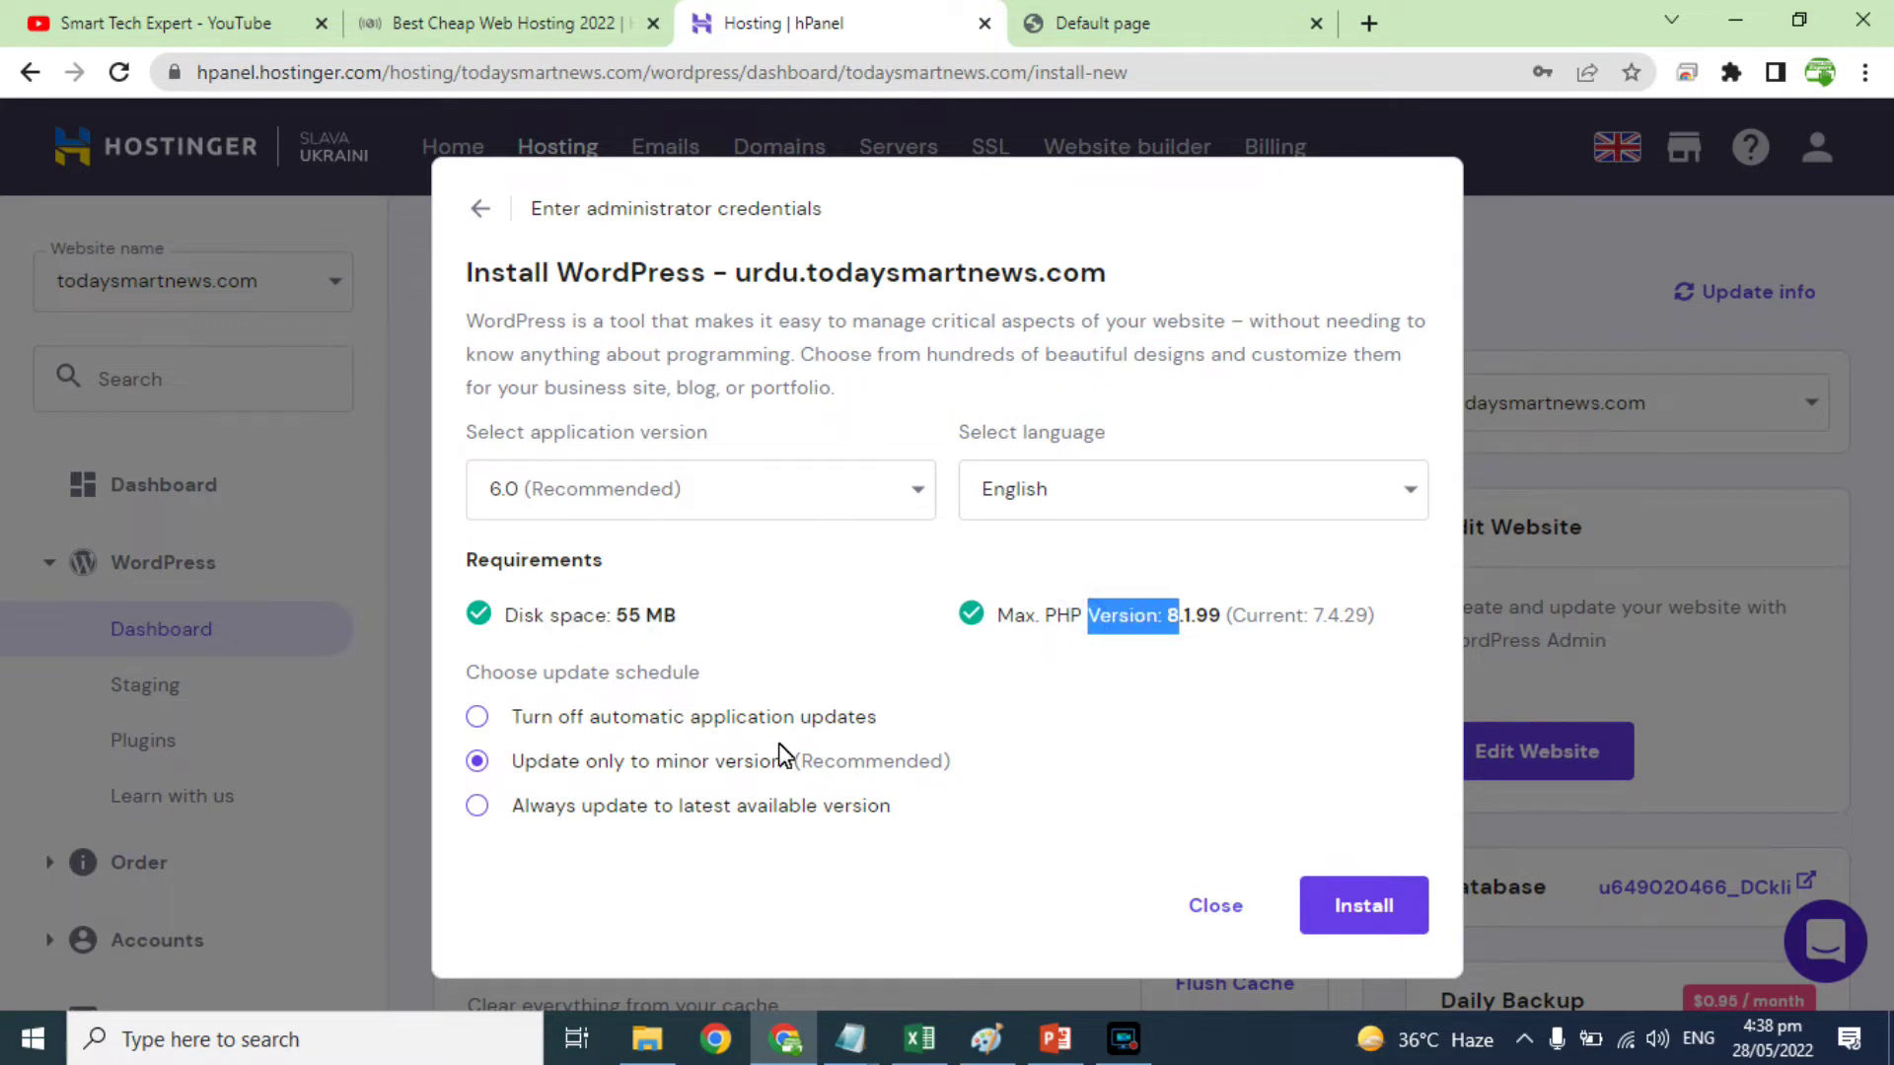
pyautogui.click(564, 718)
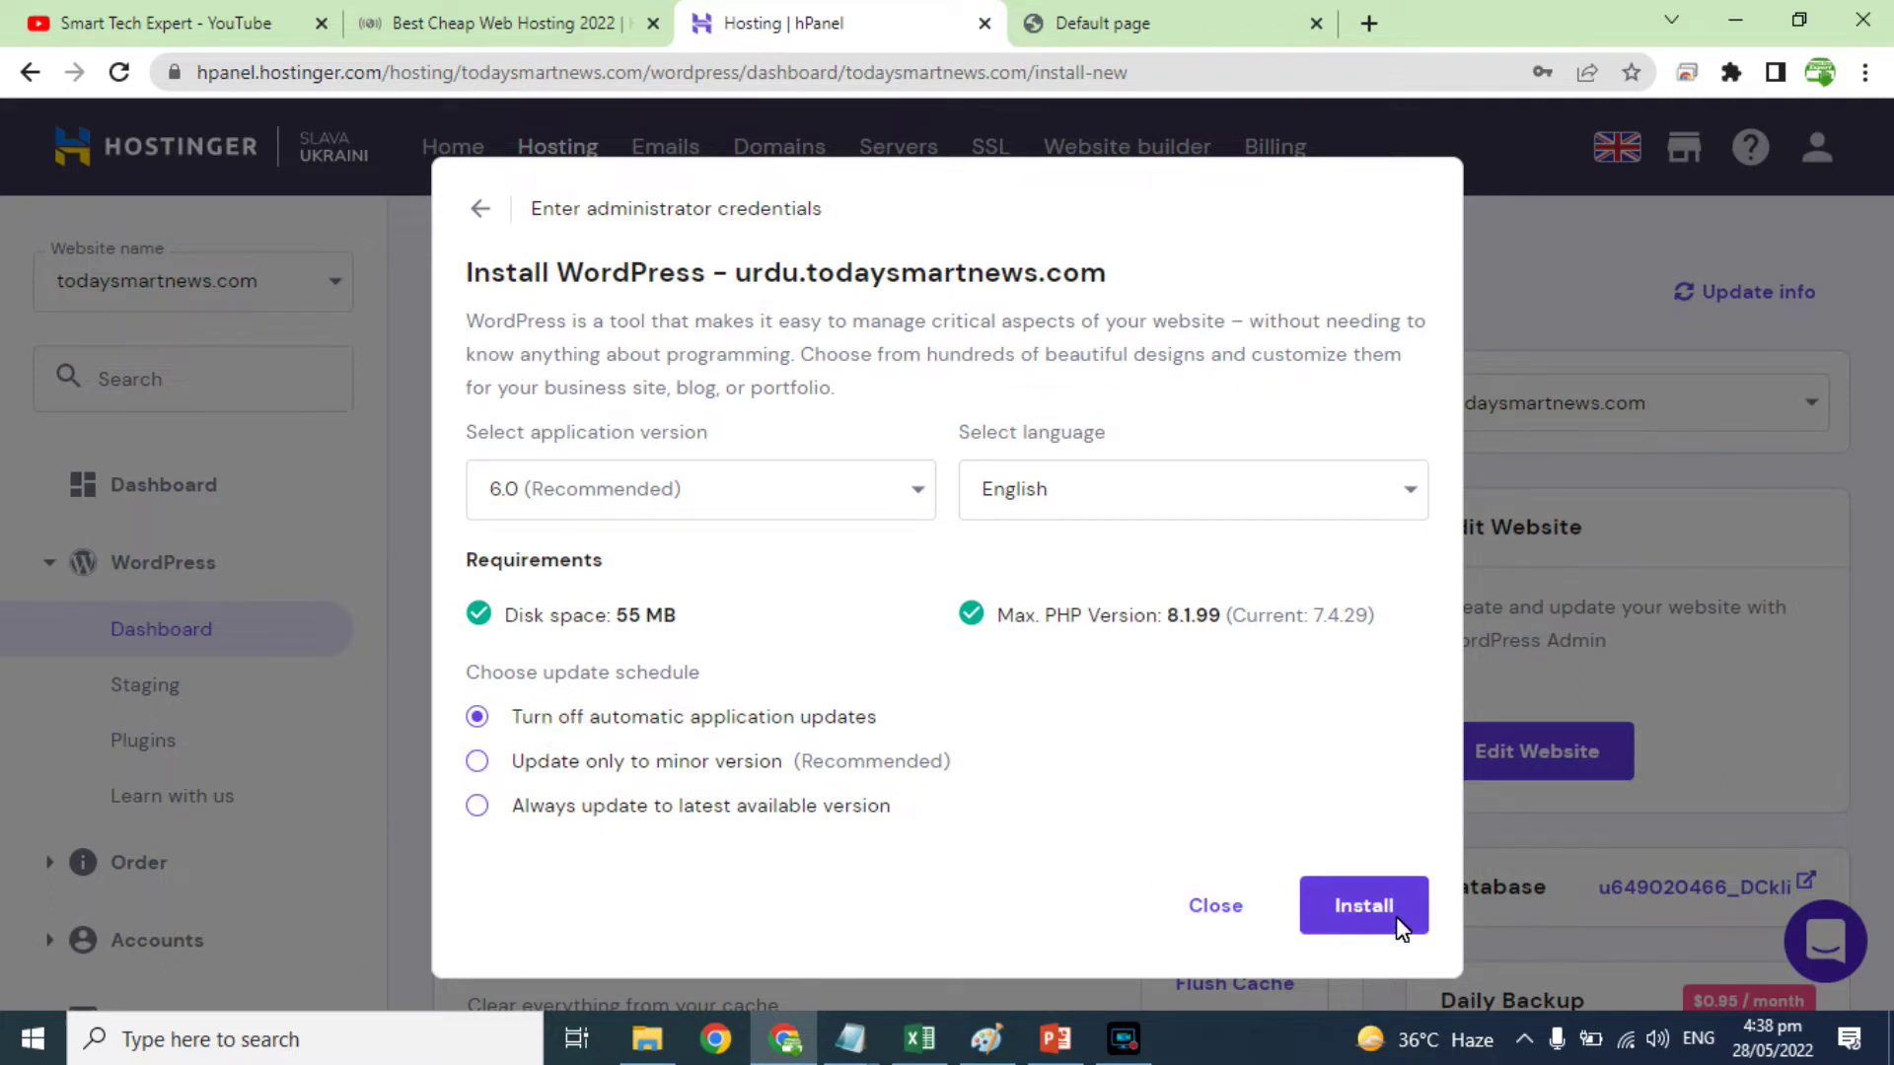
pyautogui.click(1363, 905)
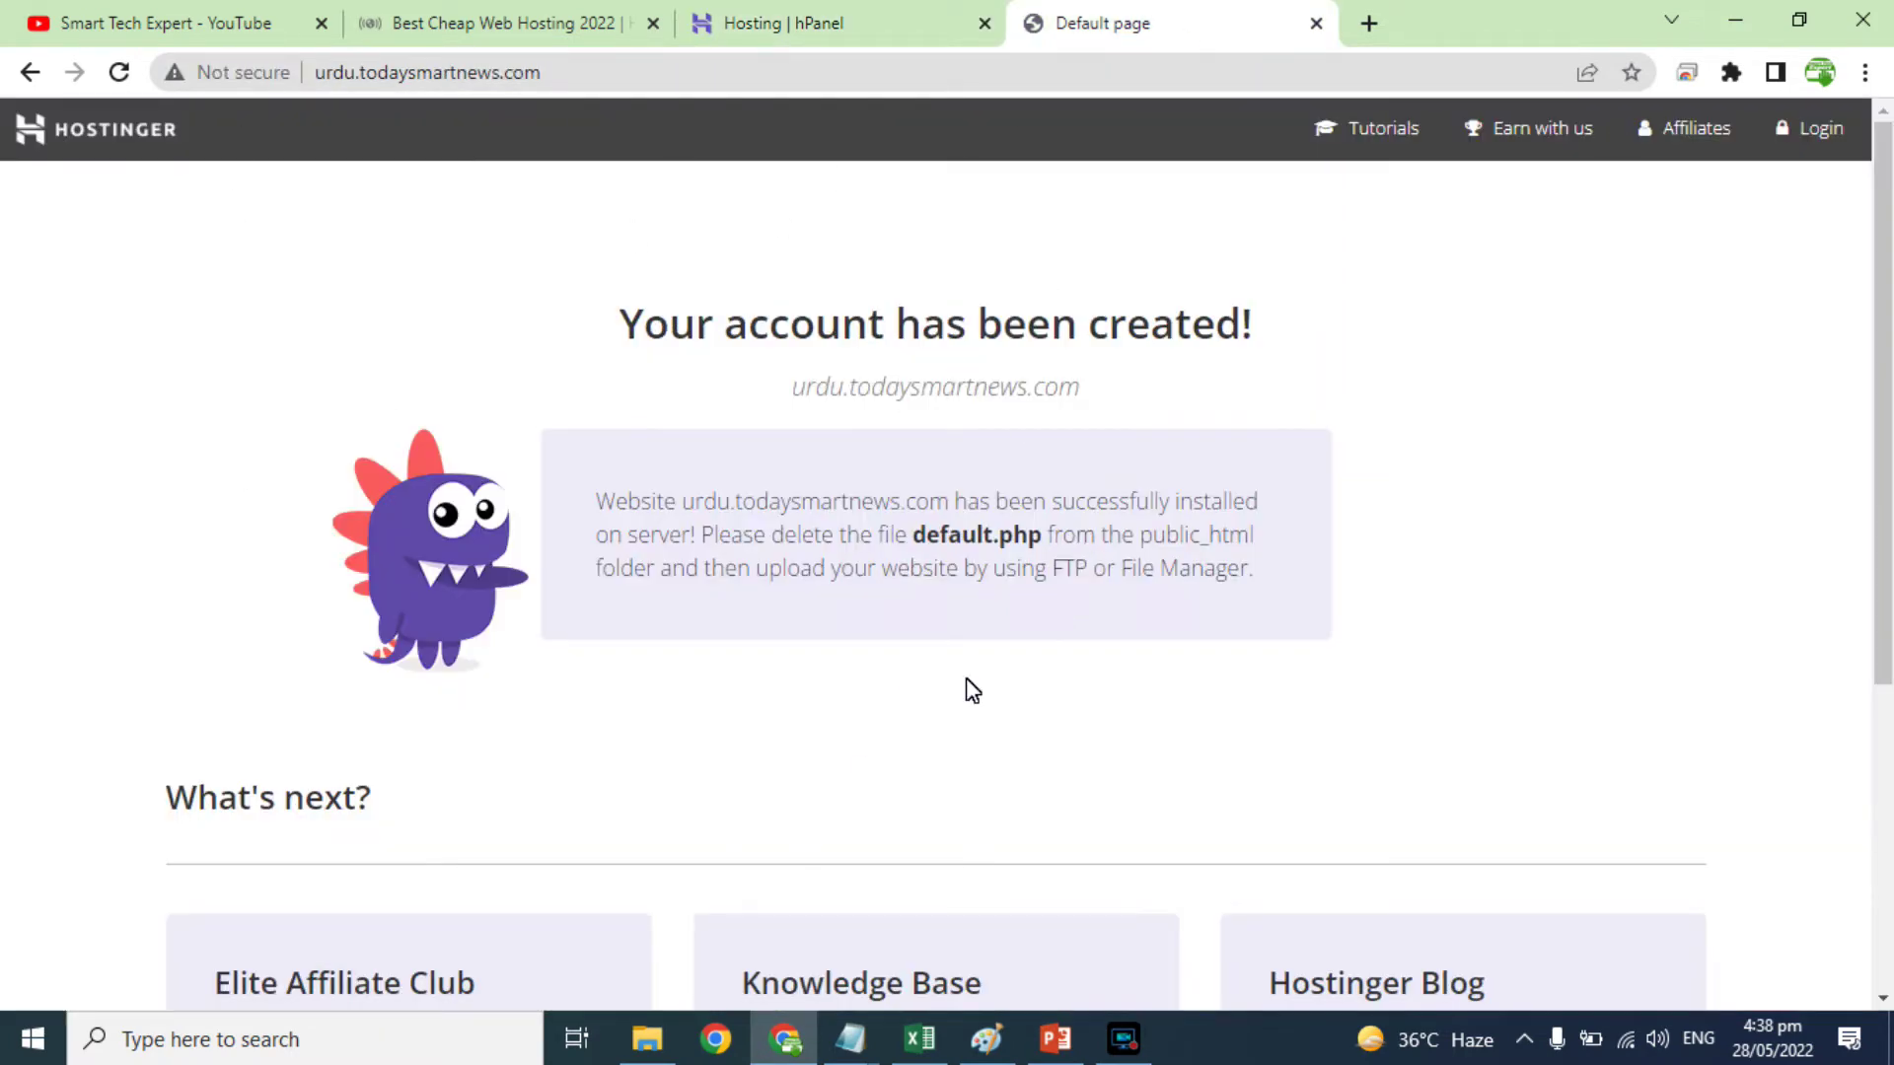
# Step: Check install progress in hPanel, then reload urdu.todaysmartnews.com to show the new WordPress homepage
pyautogui.click(875, 24)
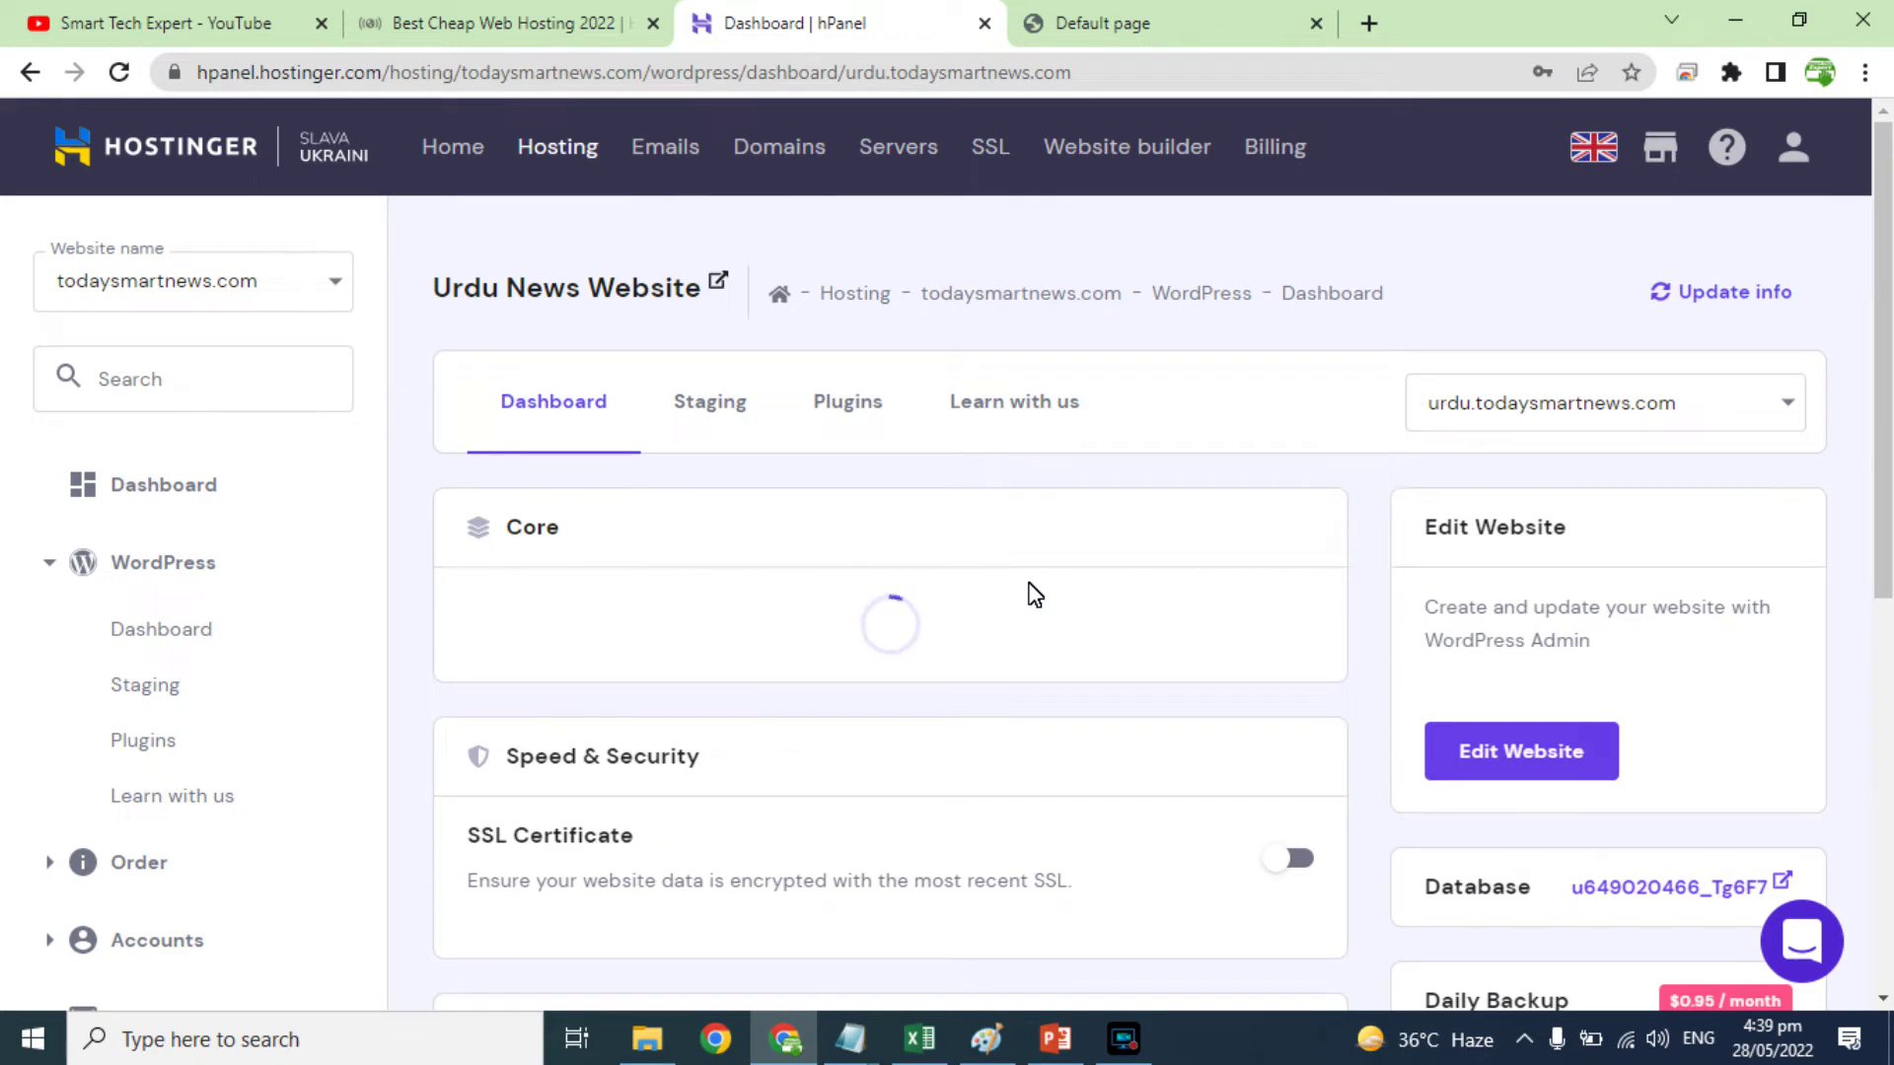
pyautogui.click(1074, 19)
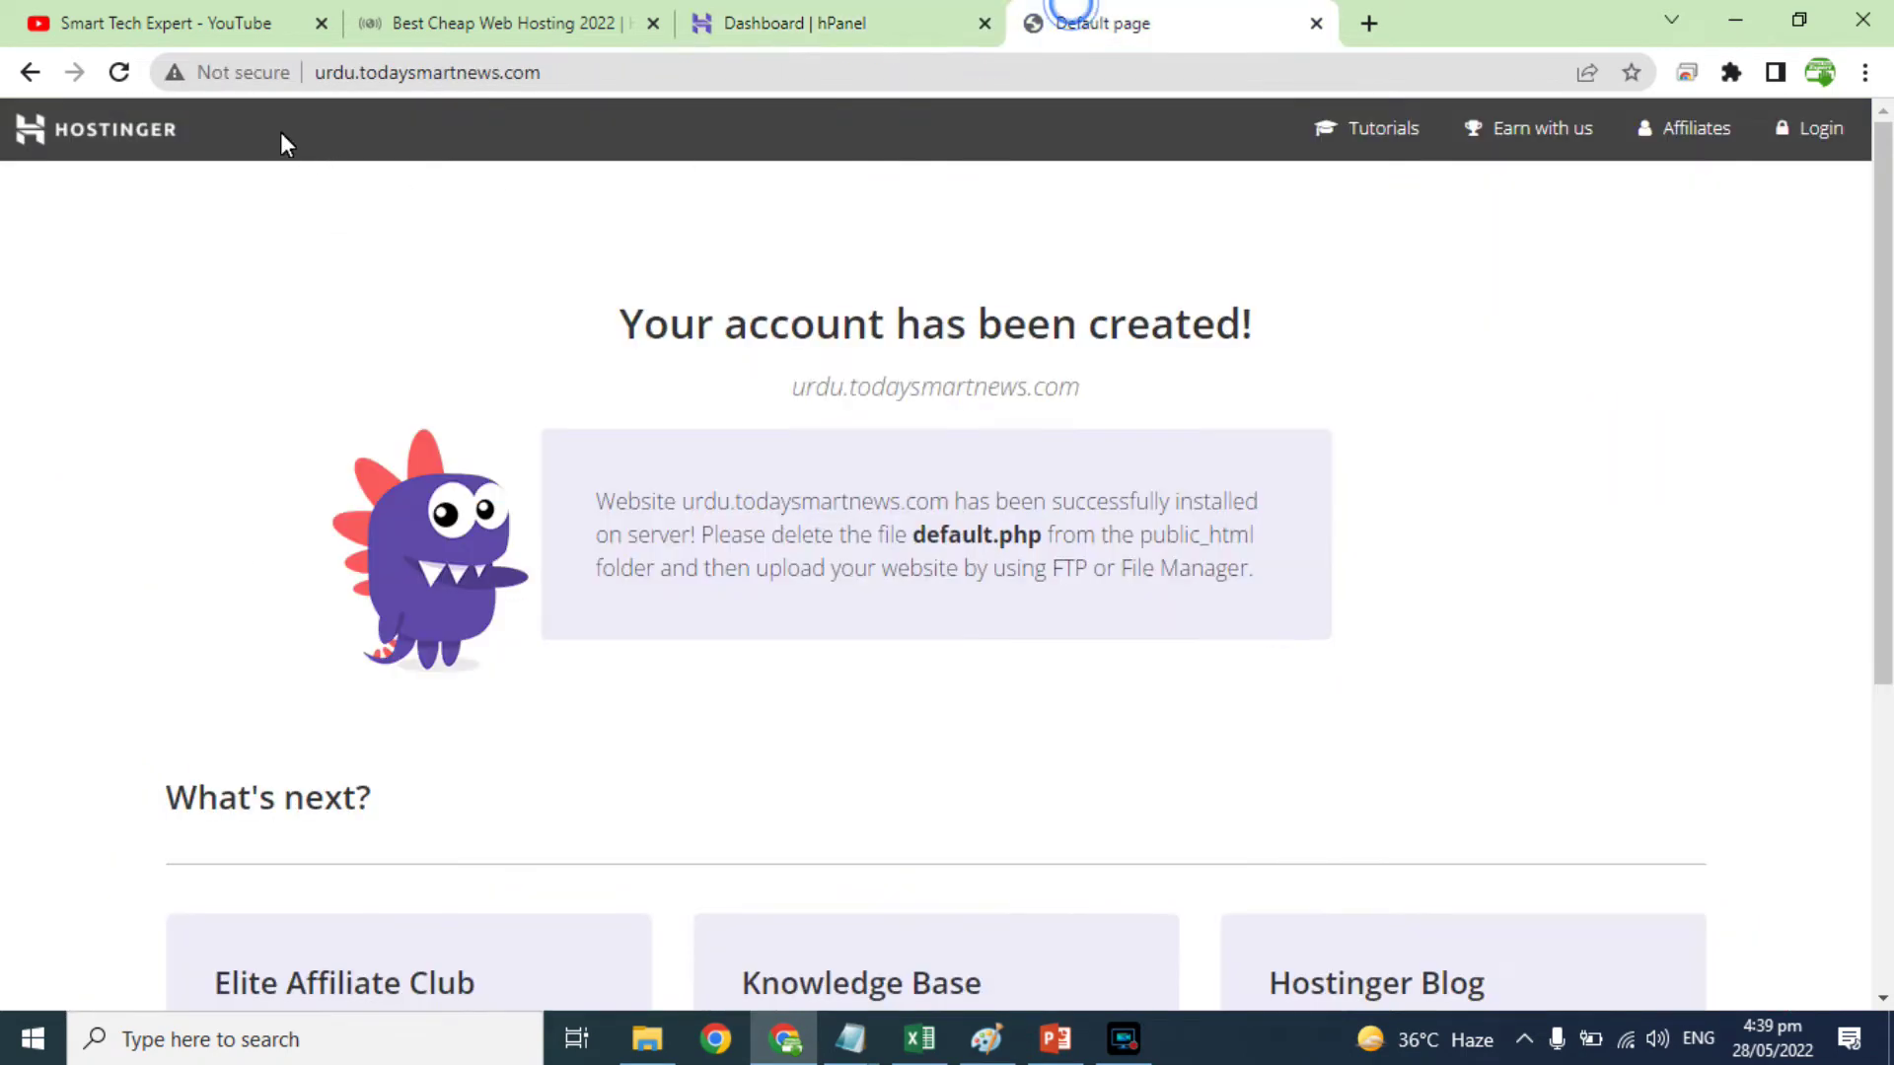
pyautogui.click(121, 74)
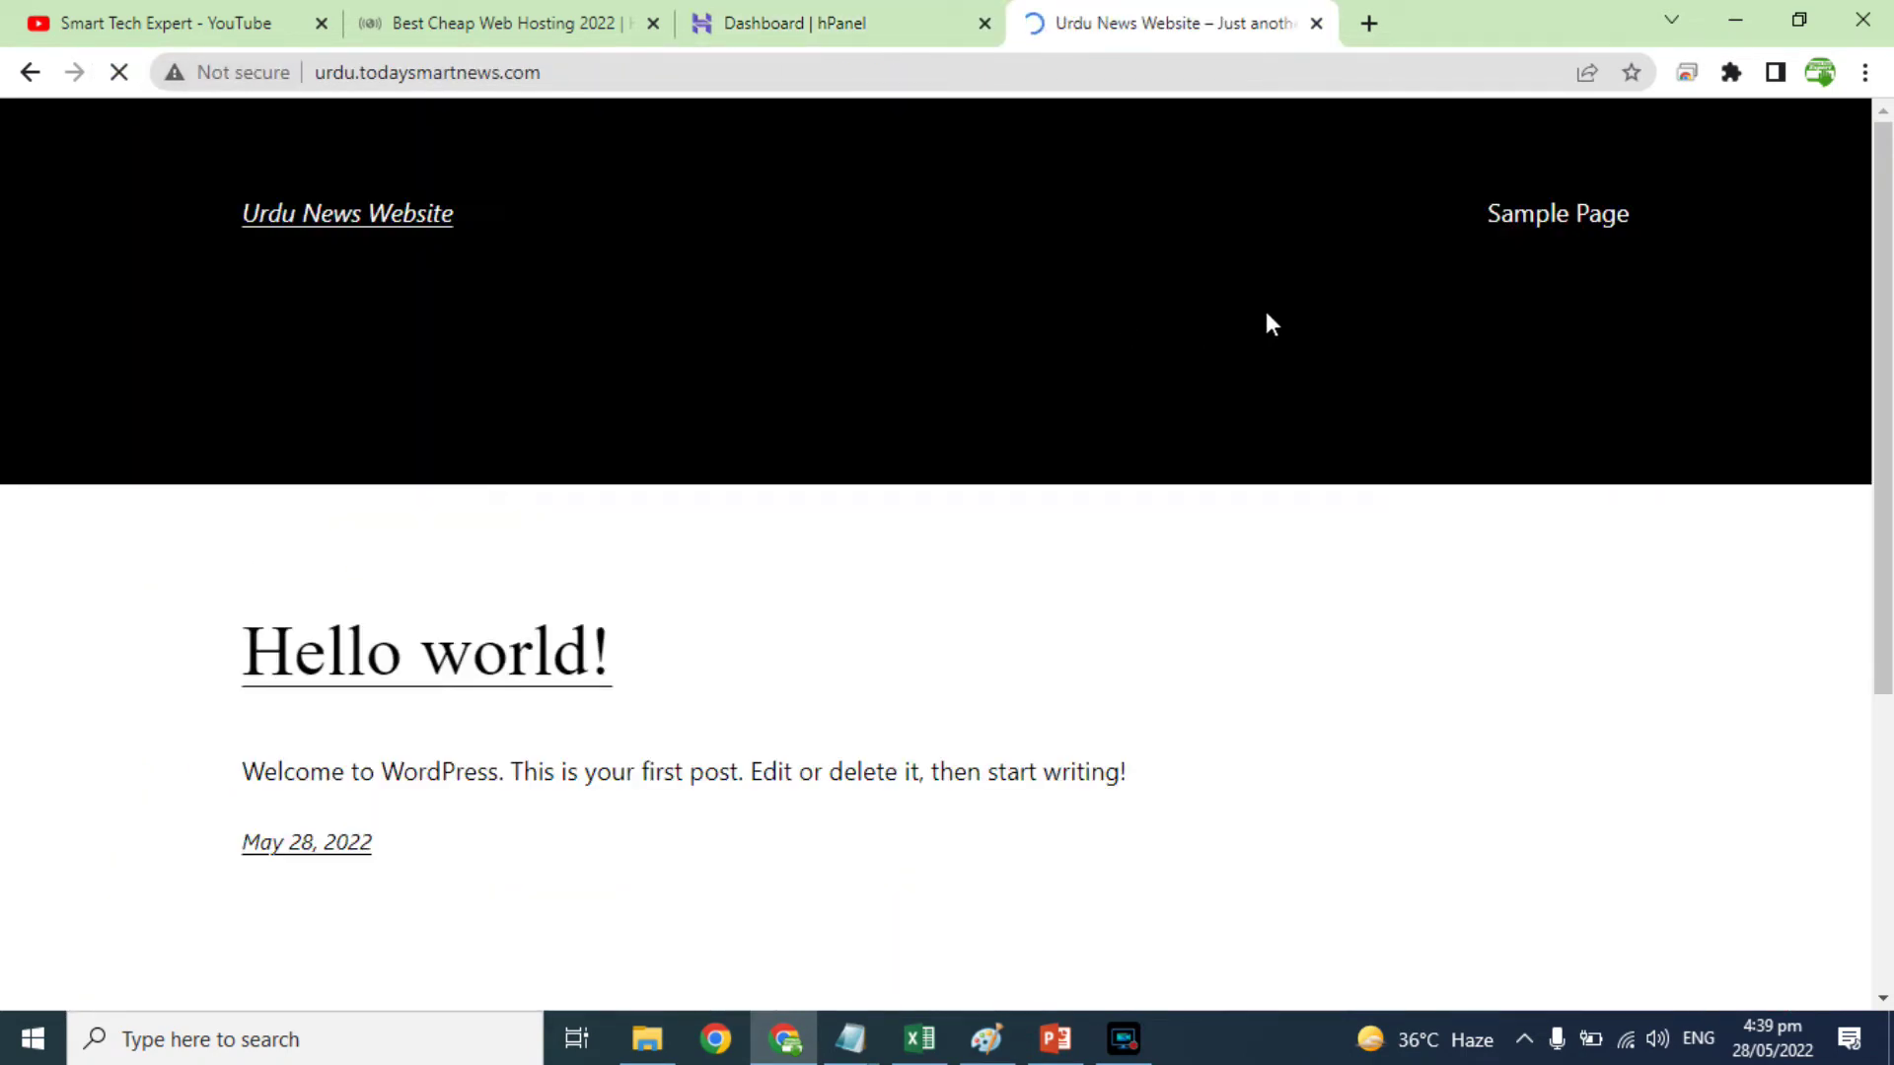
pyautogui.scroll(-5, 612, 508)
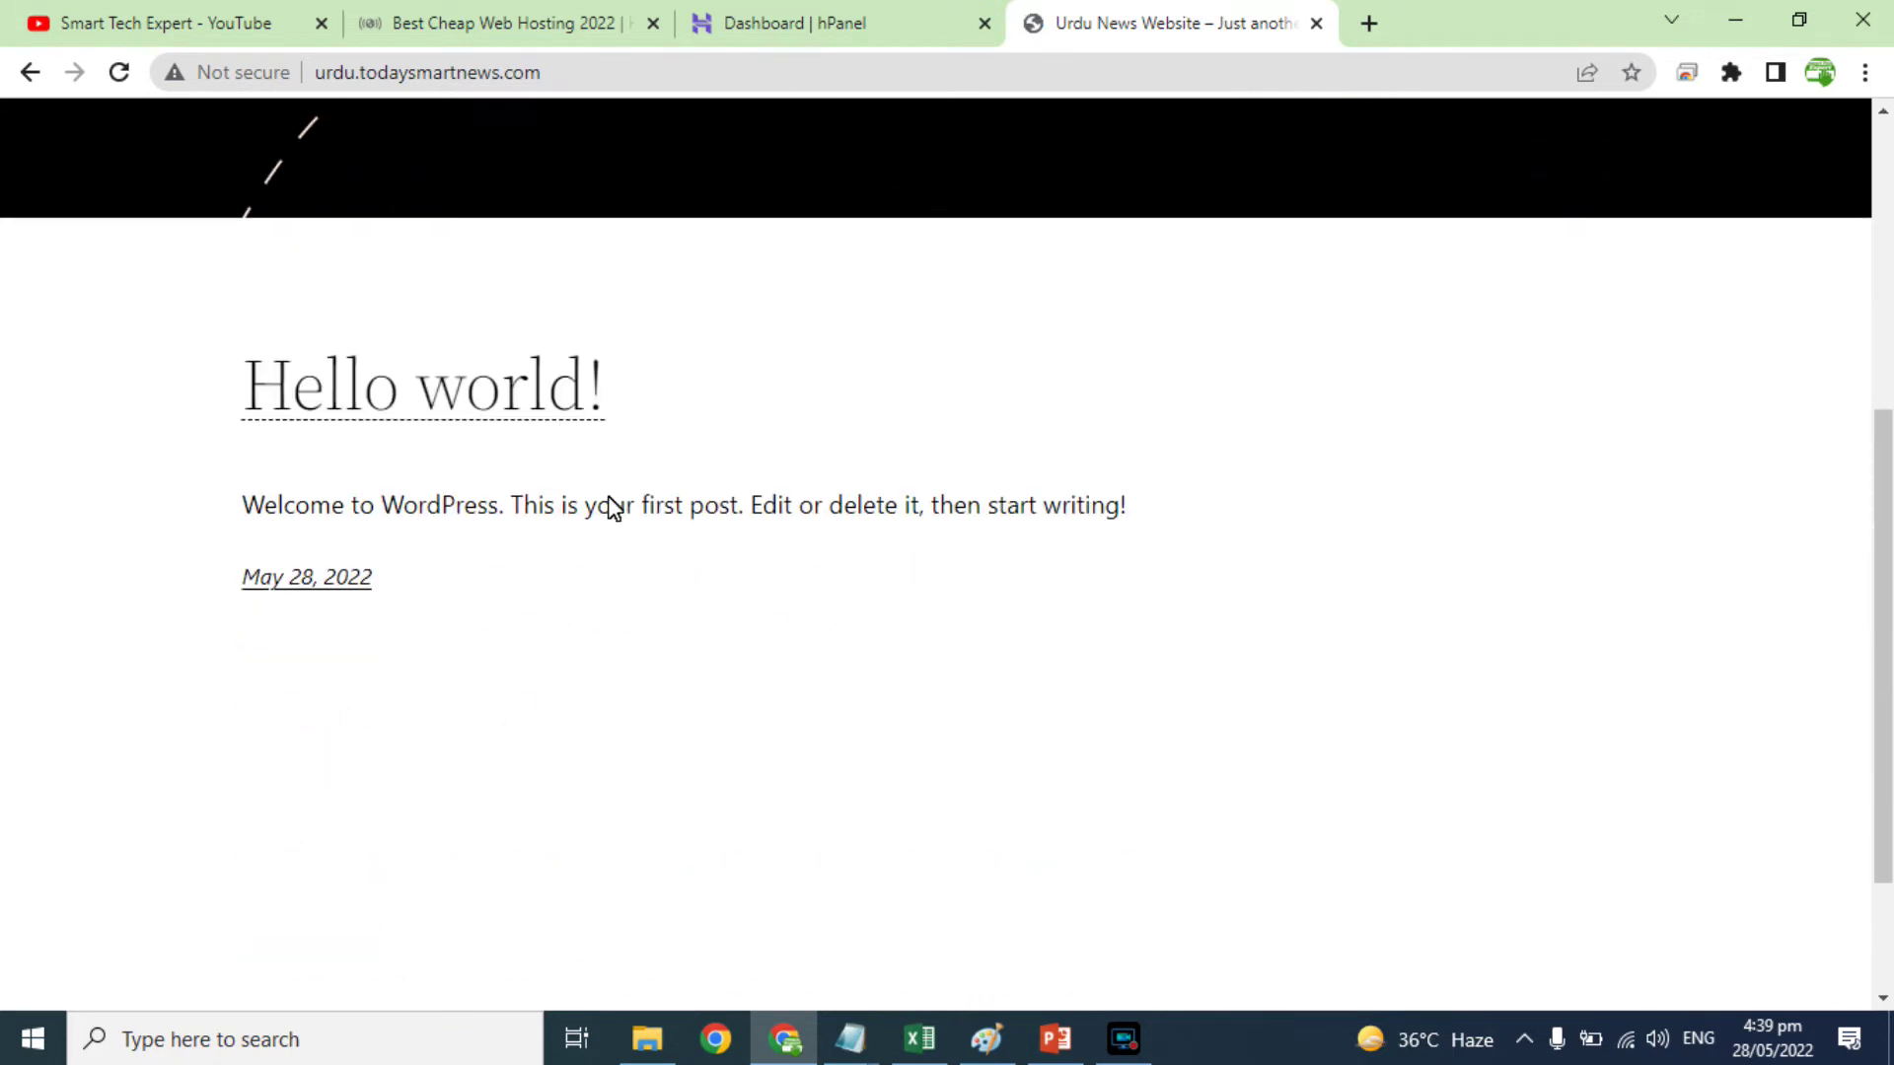
pyautogui.moveTo(441, 505); pyautogui.dragTo(522, 508)
pyautogui.moveTo(360, 575)
pyautogui.mouseDown()
pyautogui.moveTo(296, 579)
pyautogui.moveTo(408, 626)
pyautogui.moveTo(376, 604)
pyautogui.mouseUp()
pyautogui.click(353, 580)
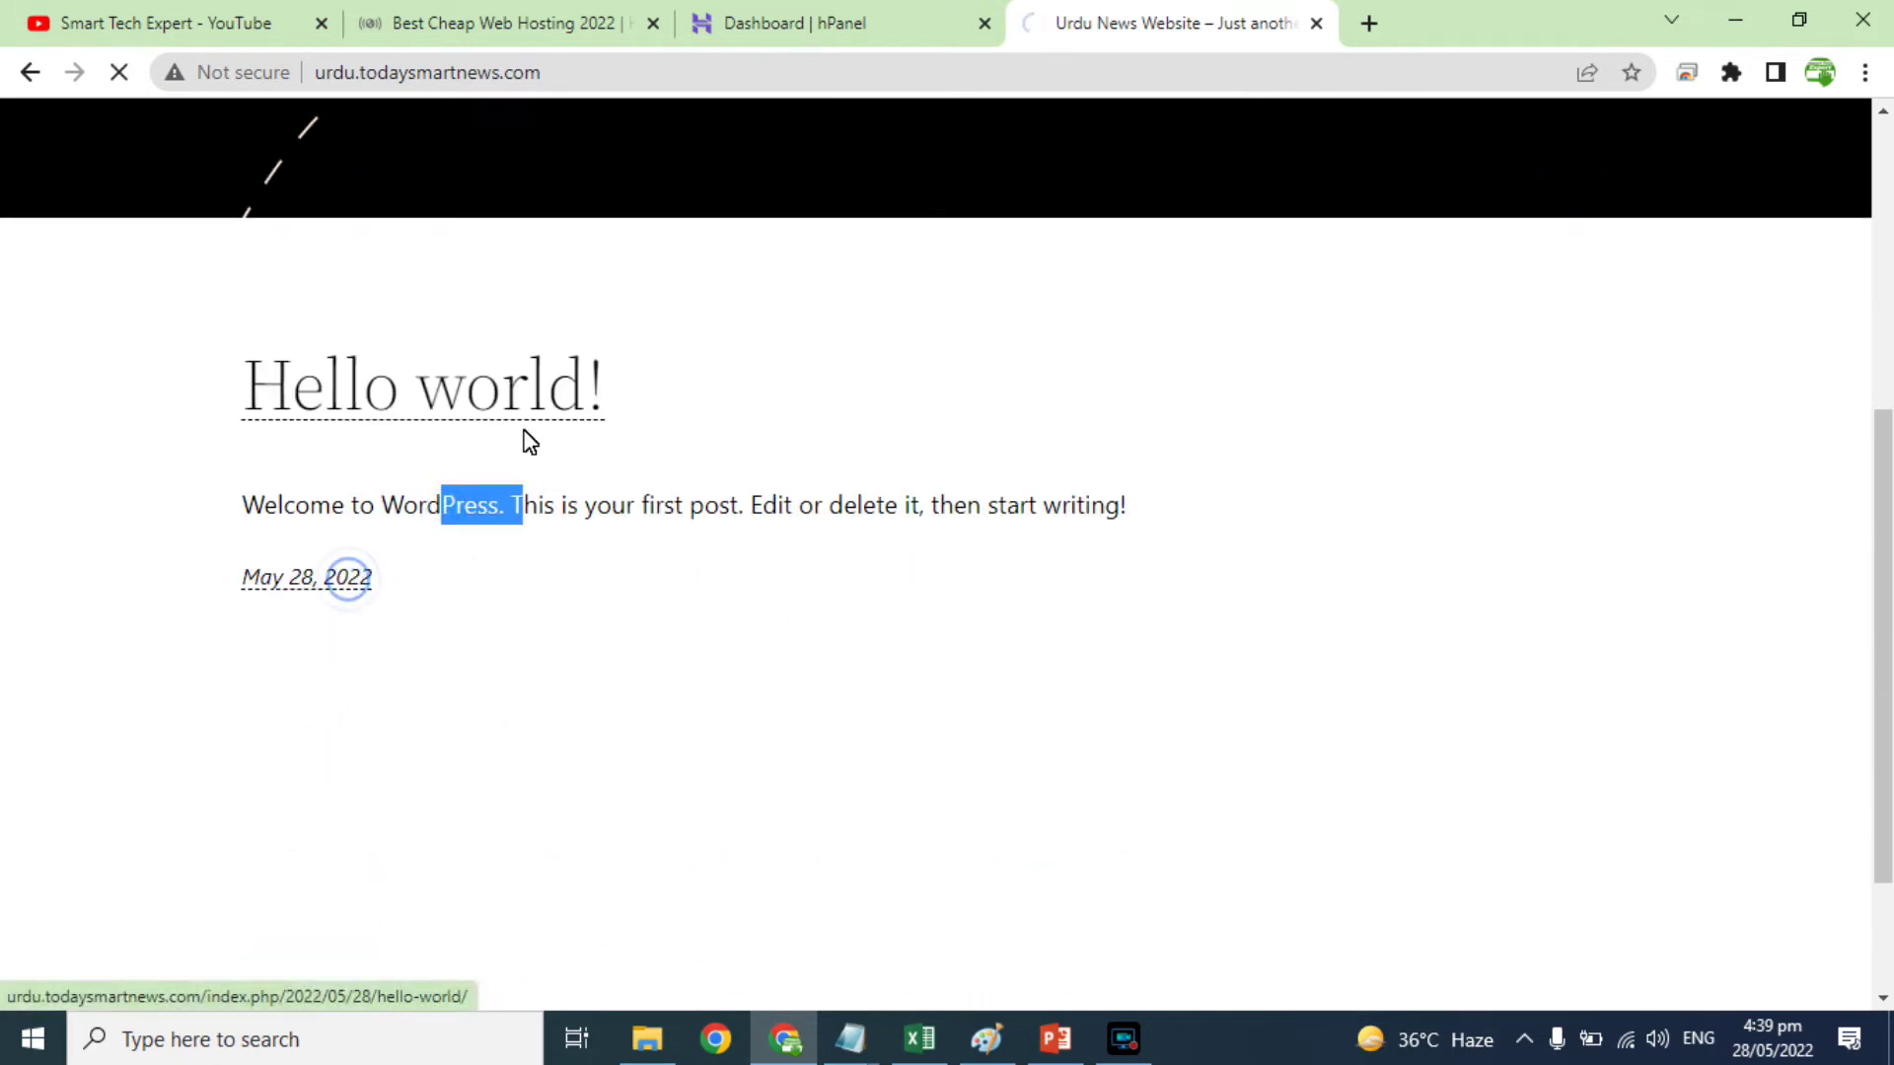
pyautogui.scroll(-10, 867, 681)
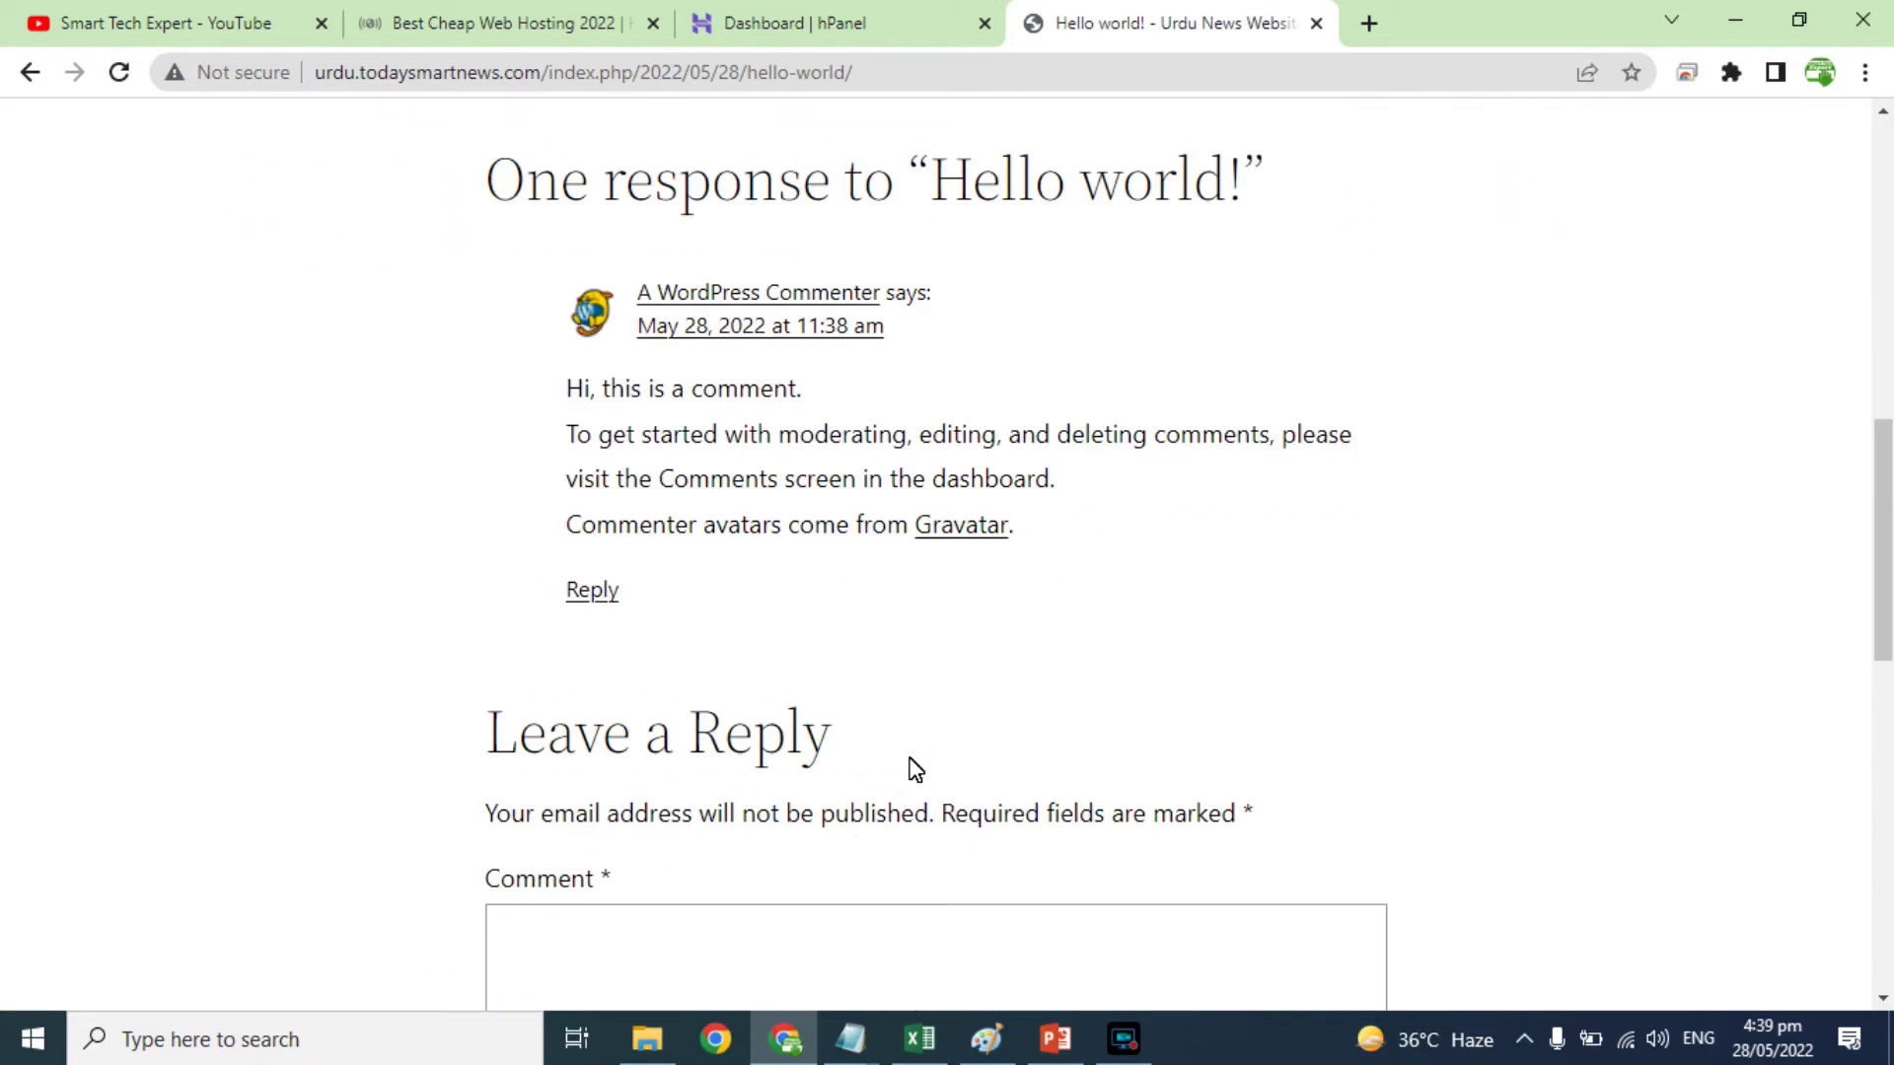
pyautogui.scroll(7, 915, 769)
pyautogui.scroll(4, 915, 770)
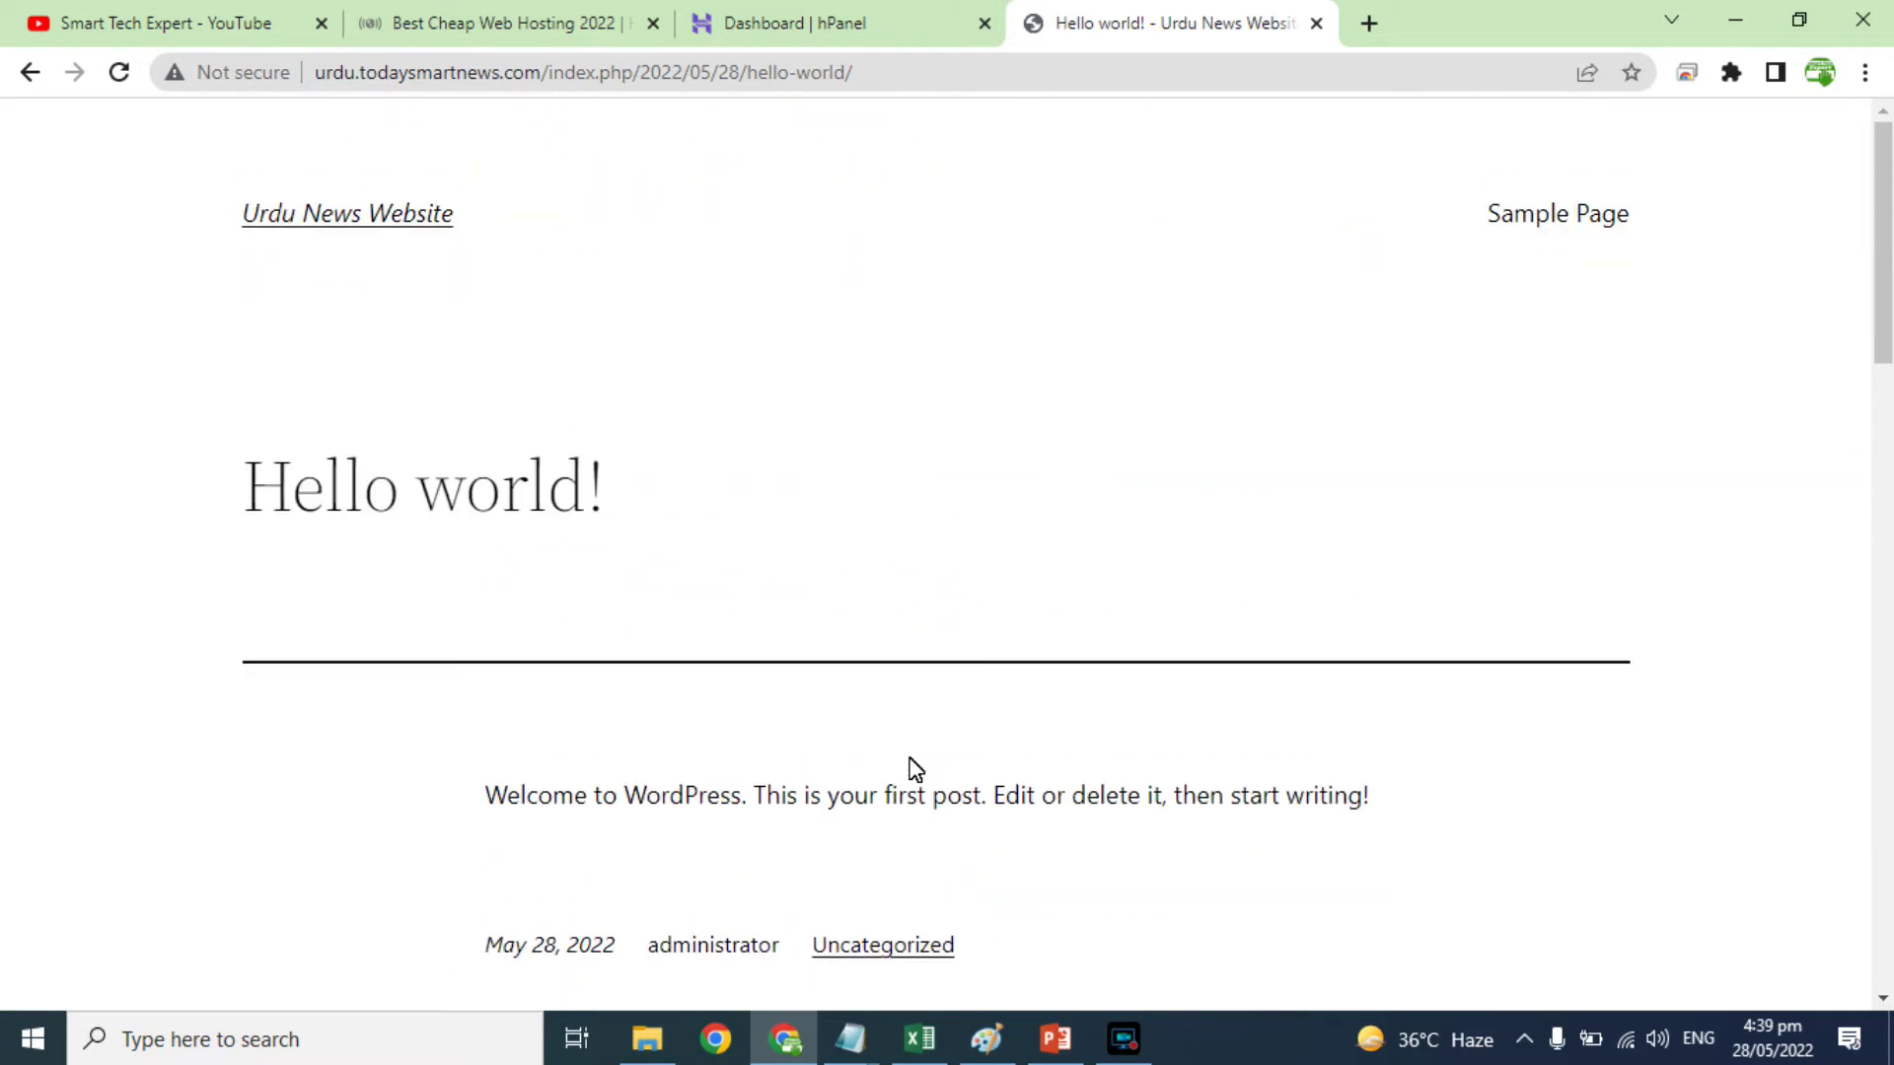
pyautogui.click(27, 73)
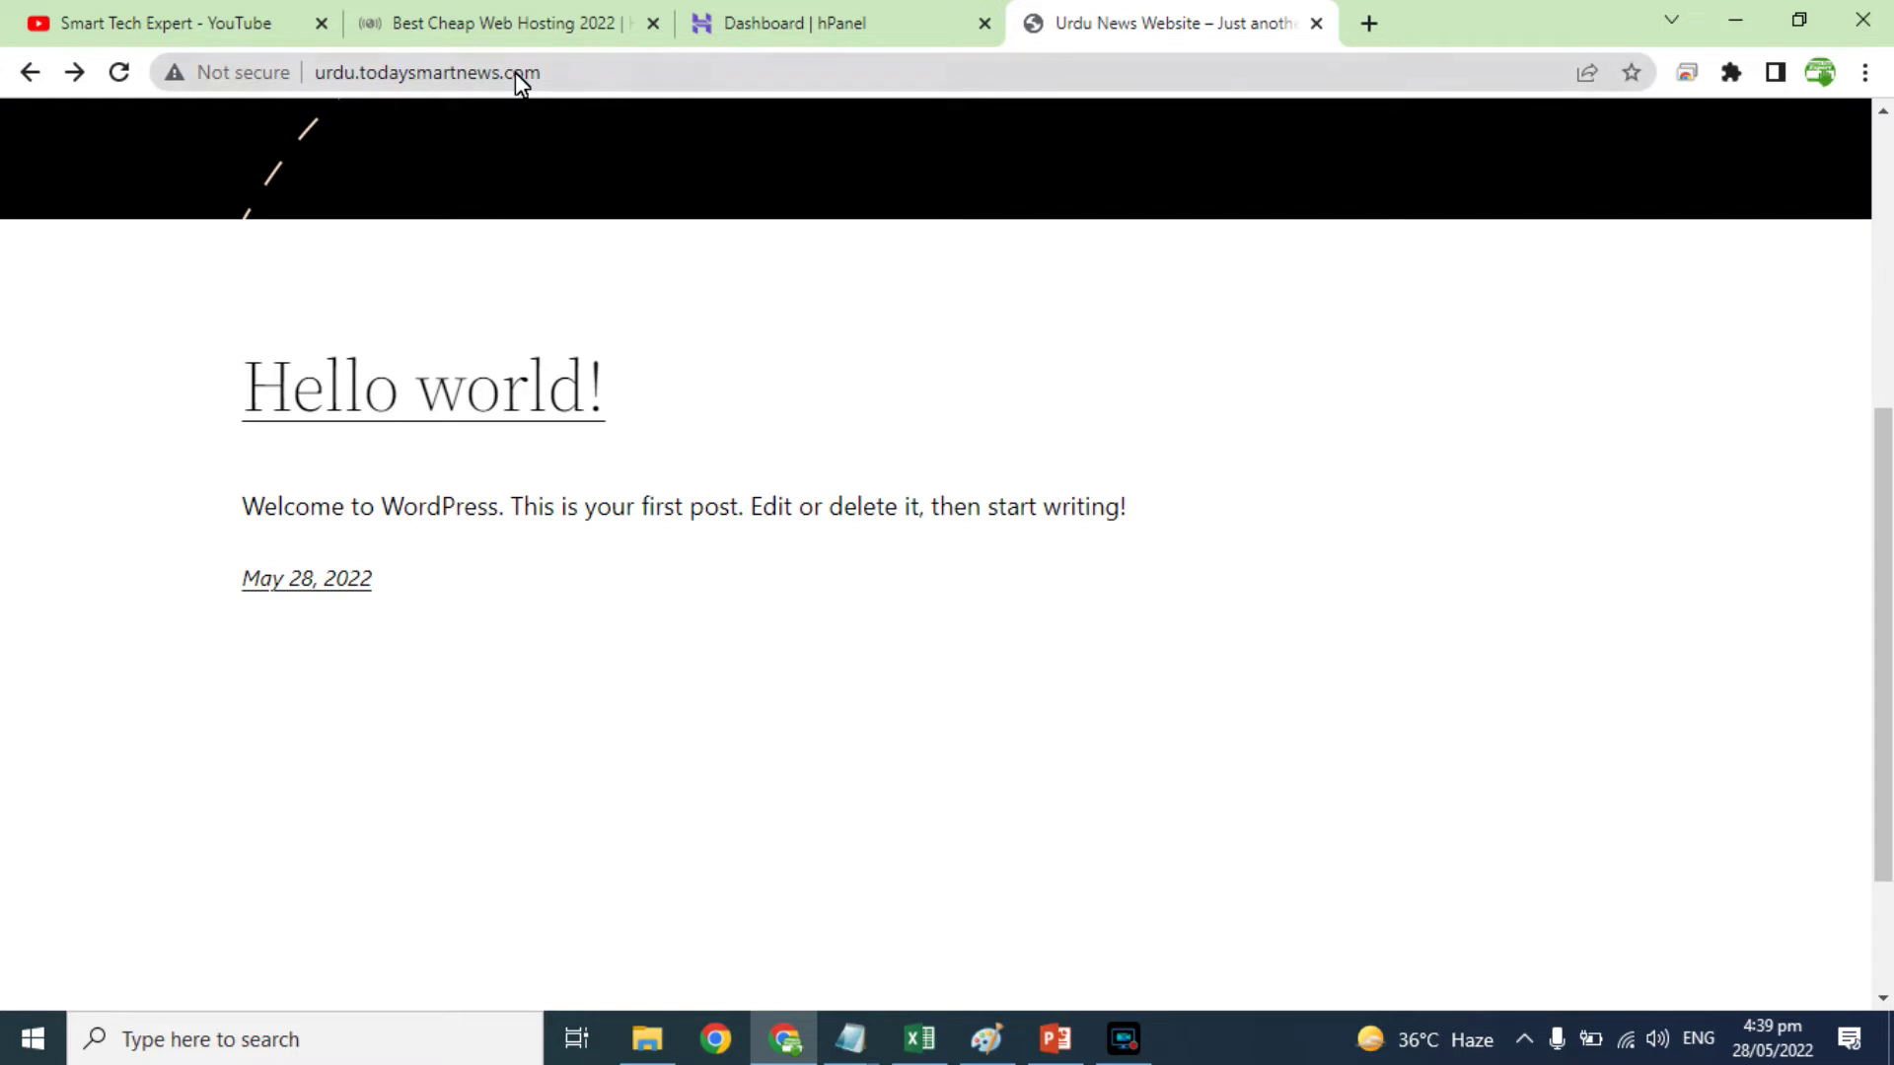
pyautogui.click(520, 74)
pyautogui.hotkey('ctrl', 'c')
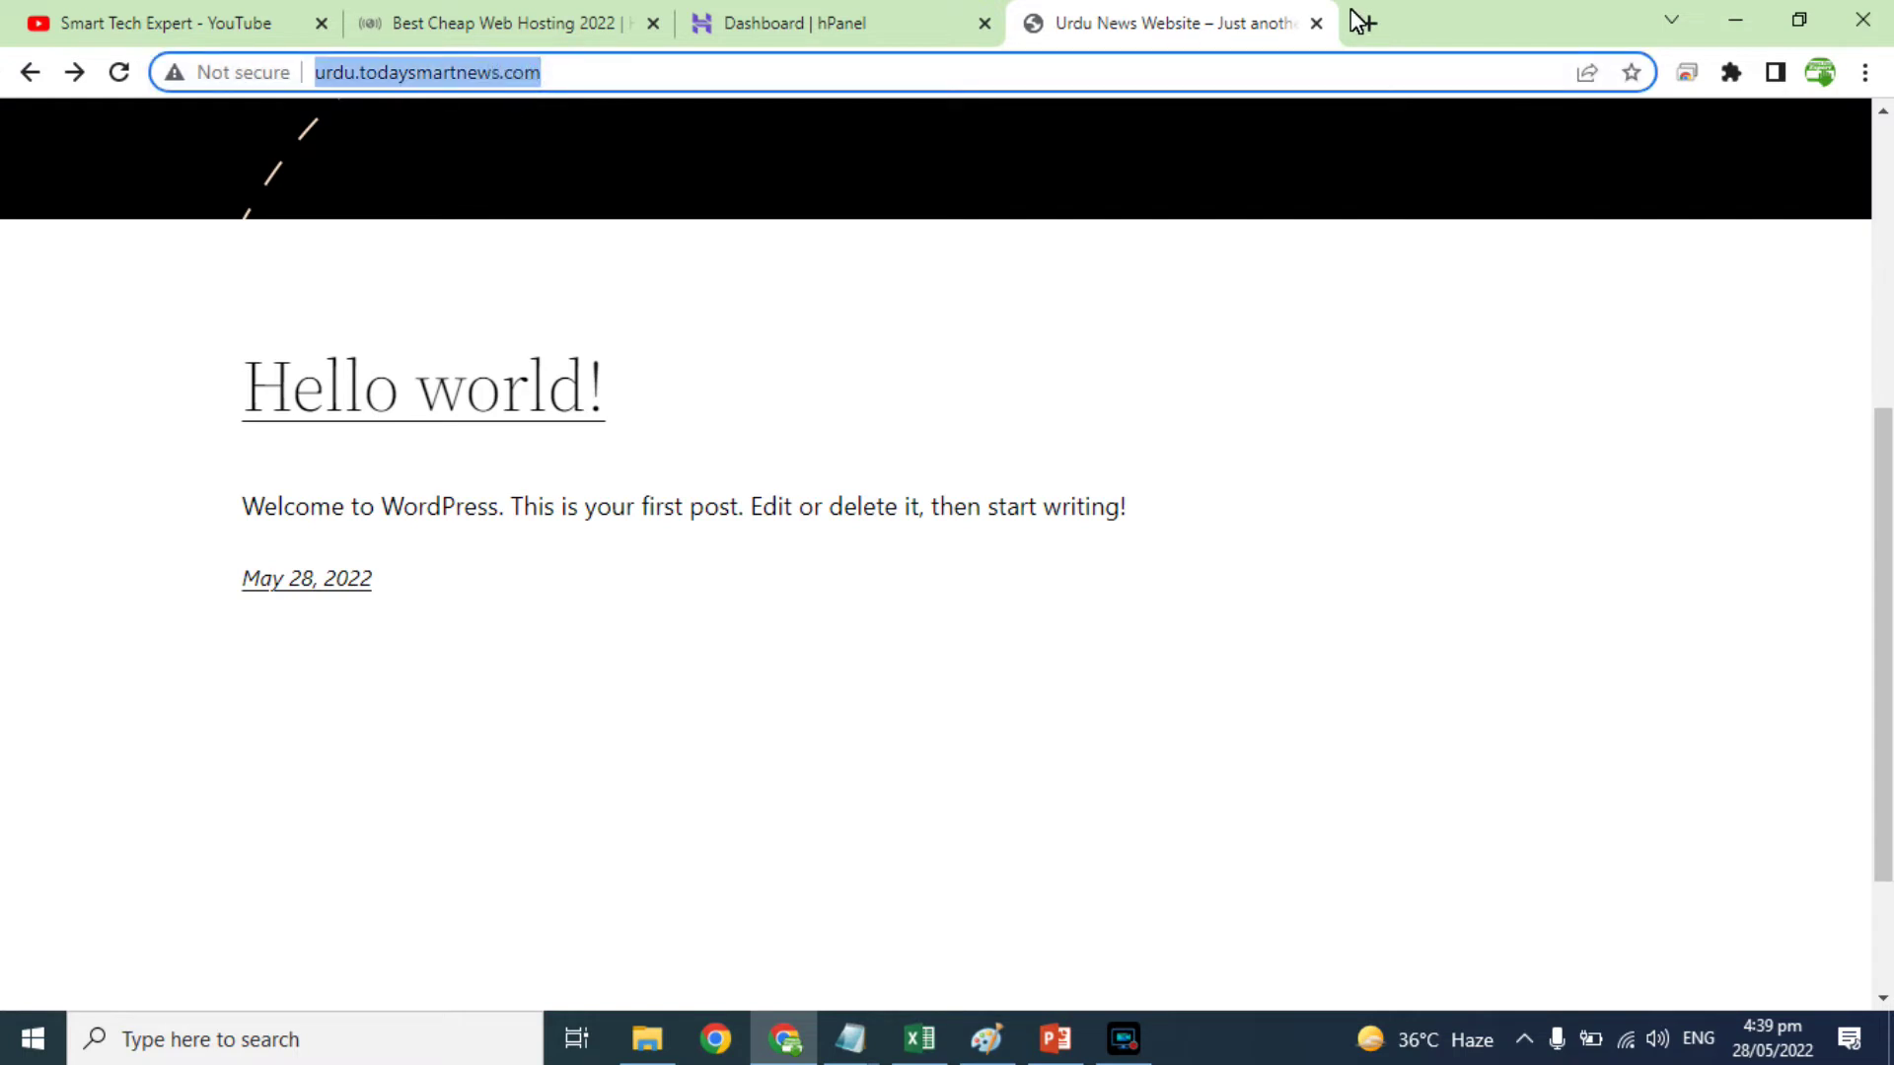
# Step: Go to the urdu.todaysmartnews.com/wp-admin login page in a new tab
pyautogui.click(1362, 22)
pyautogui.hotkey('ctrl', 'v')
pyautogui.write('w')
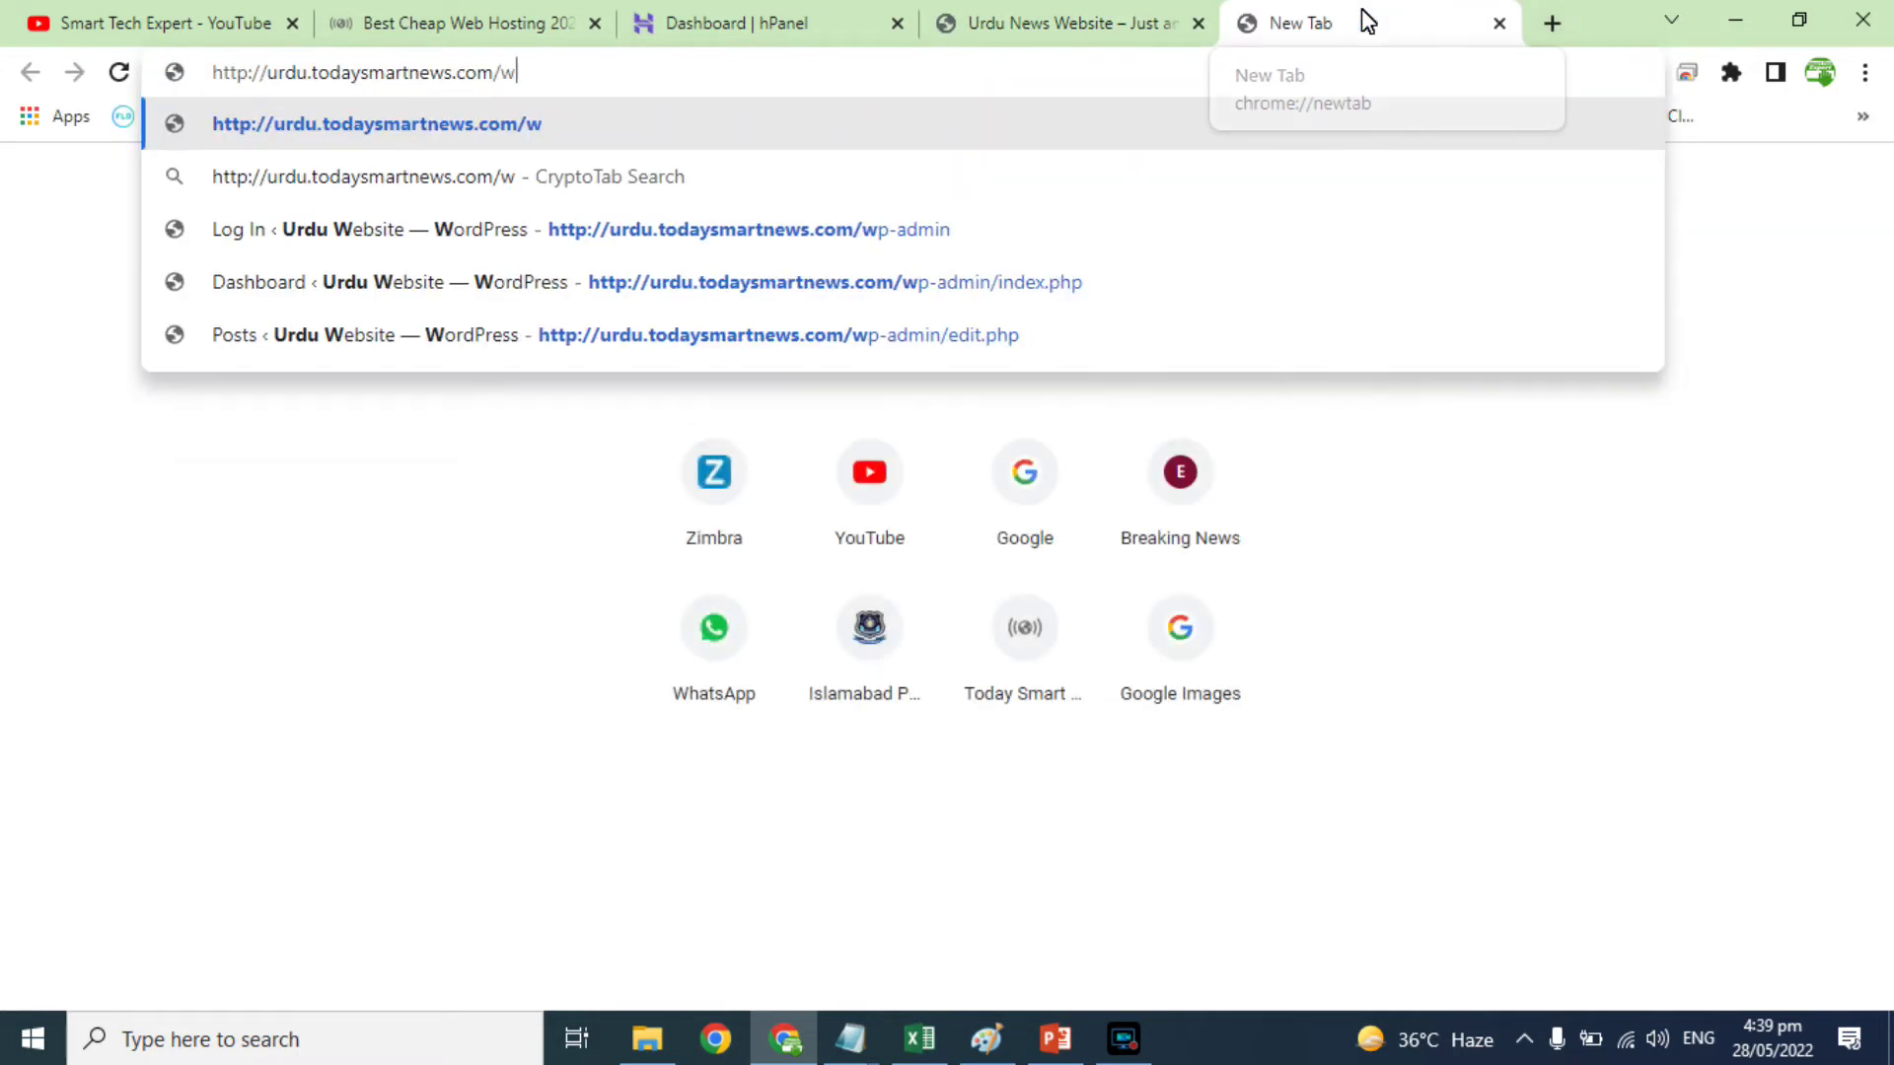
pyautogui.write('p-admin')
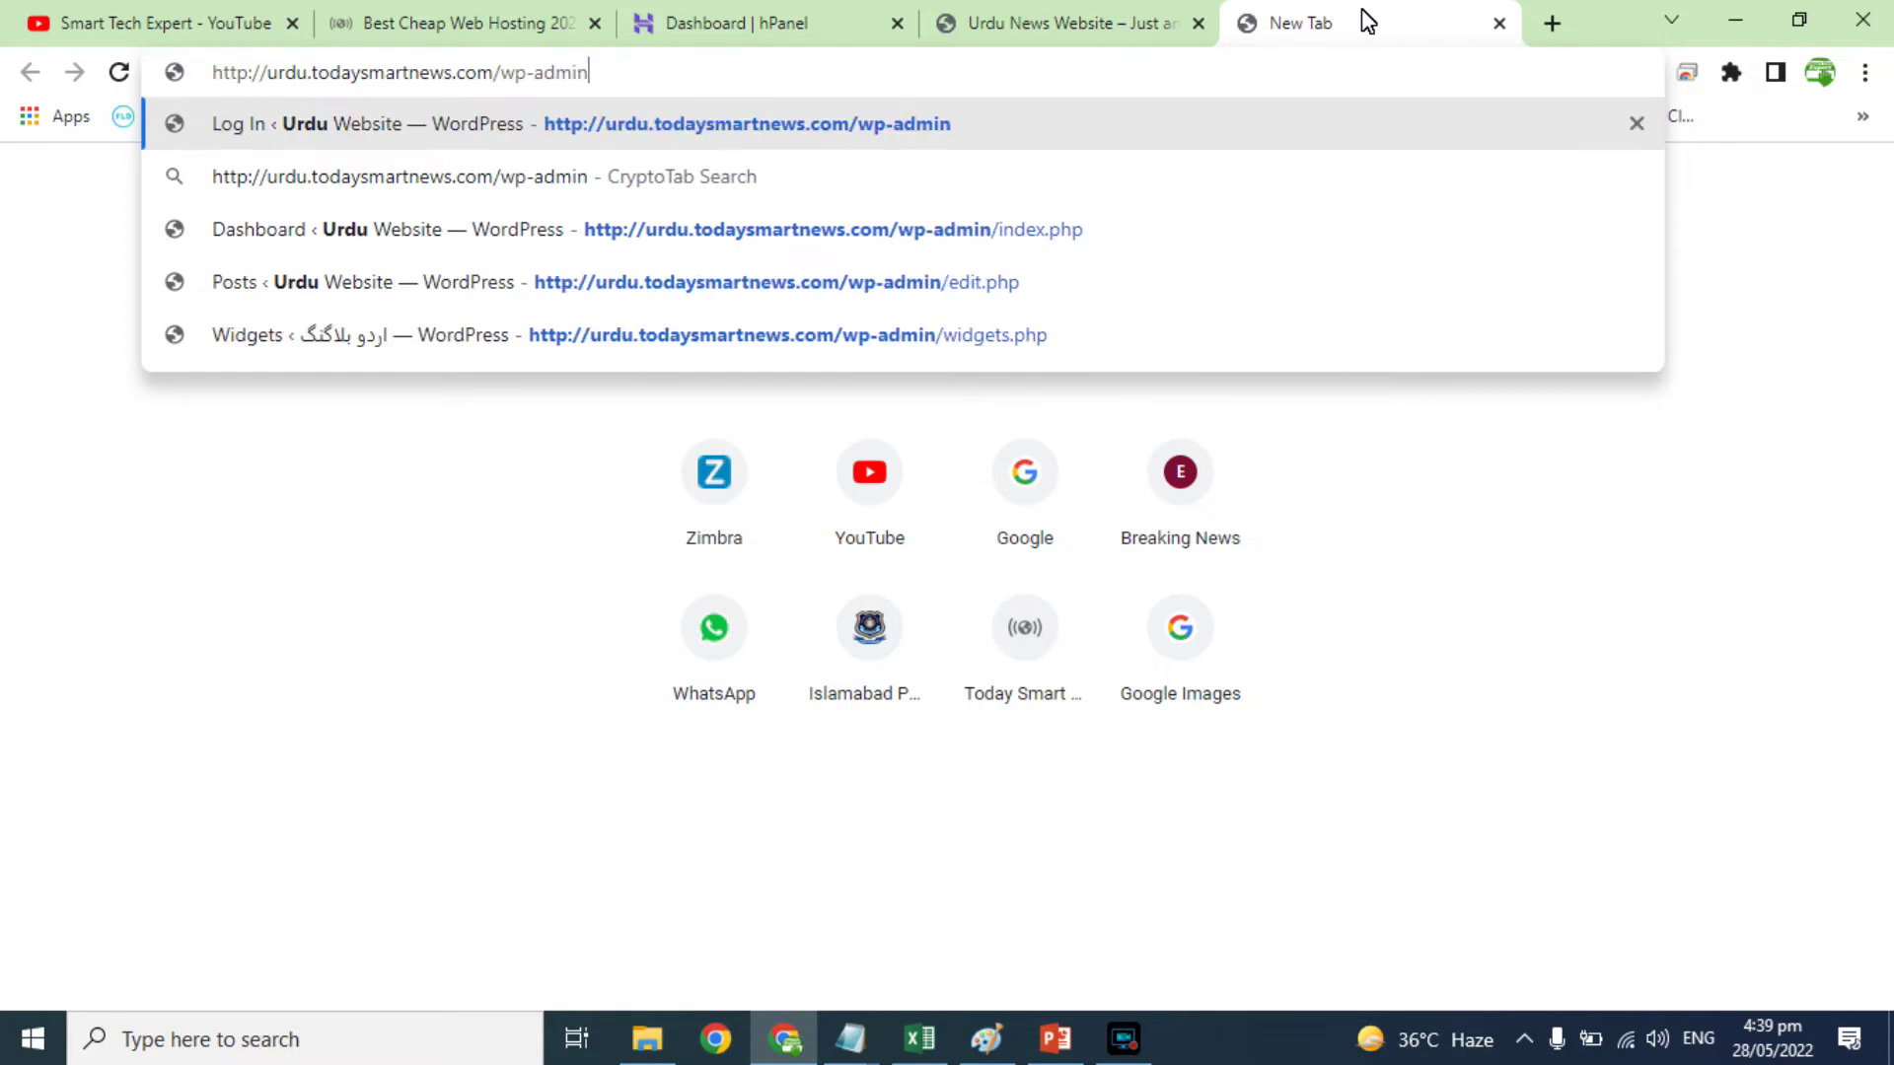
pyautogui.press('Return')
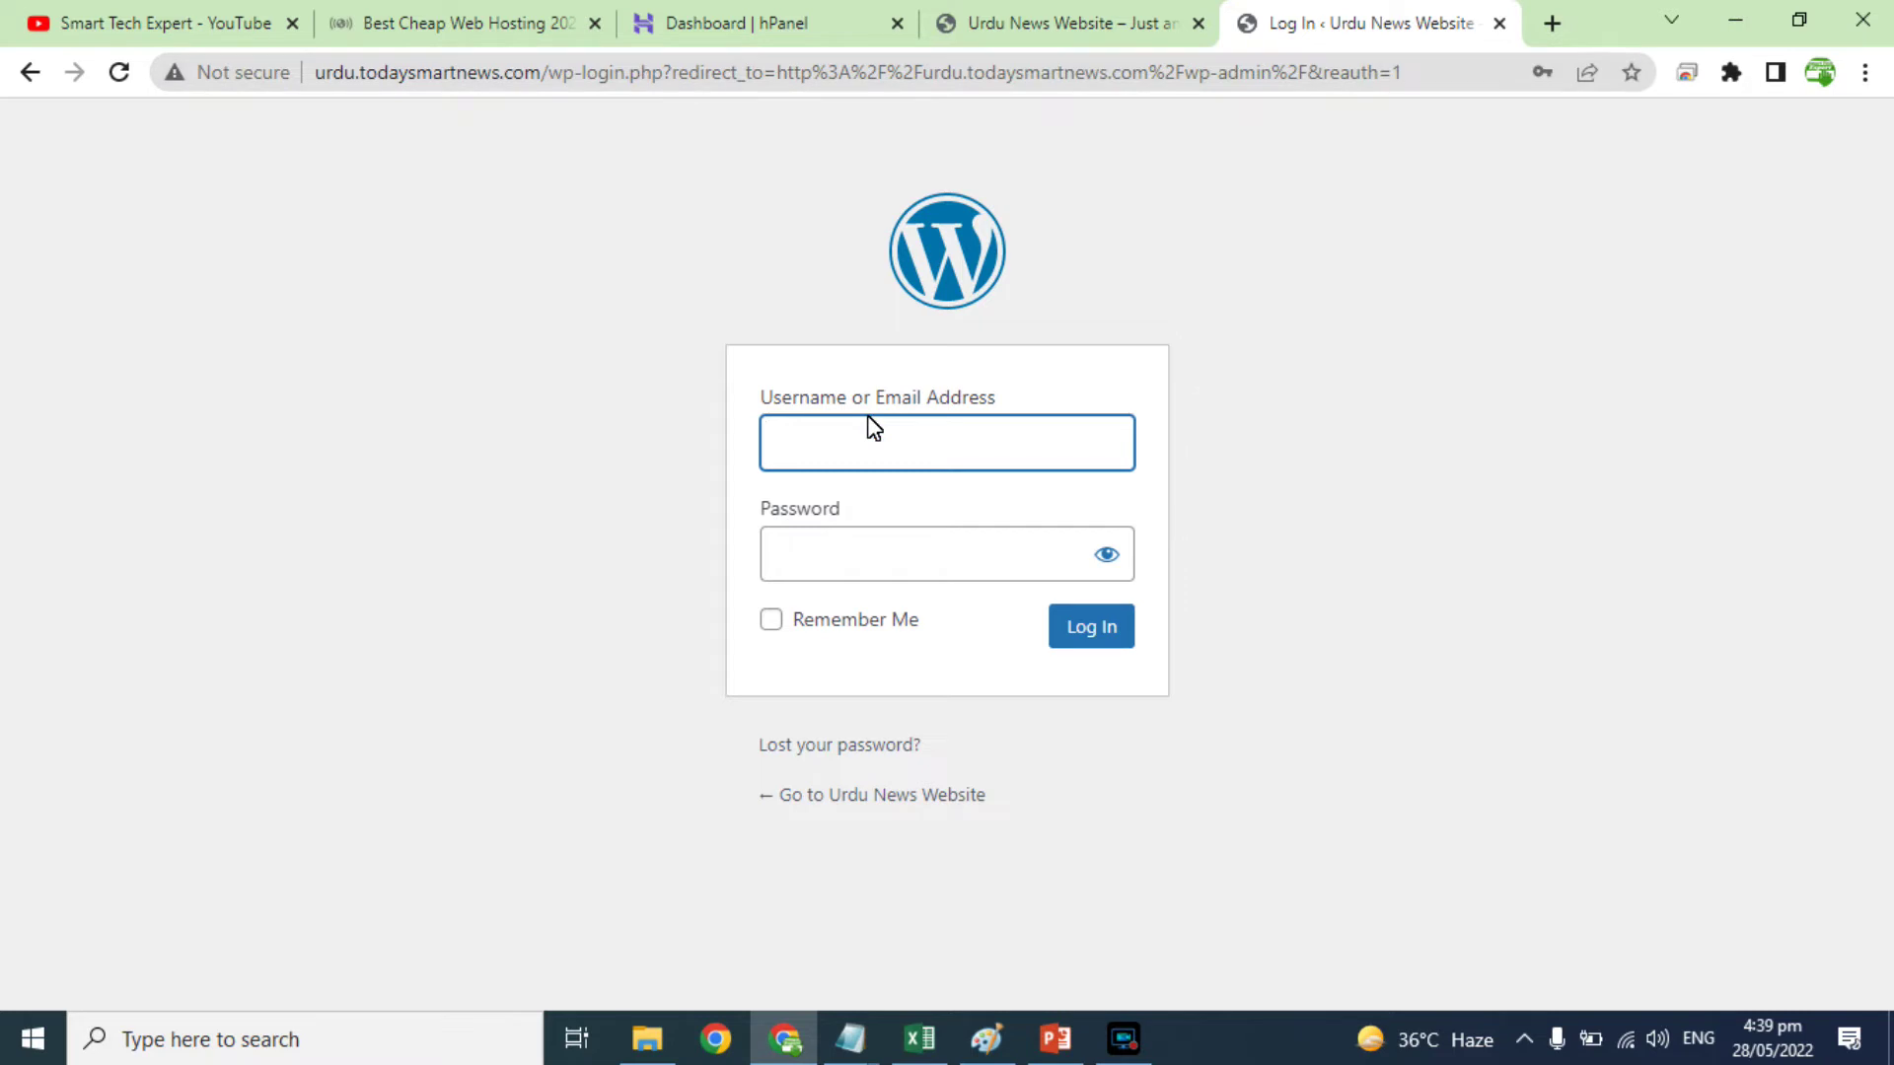
# Step: Log in with the administrator account and password, with Remember Me ticked, reaching the Dashboard
pyautogui.write('administrator')
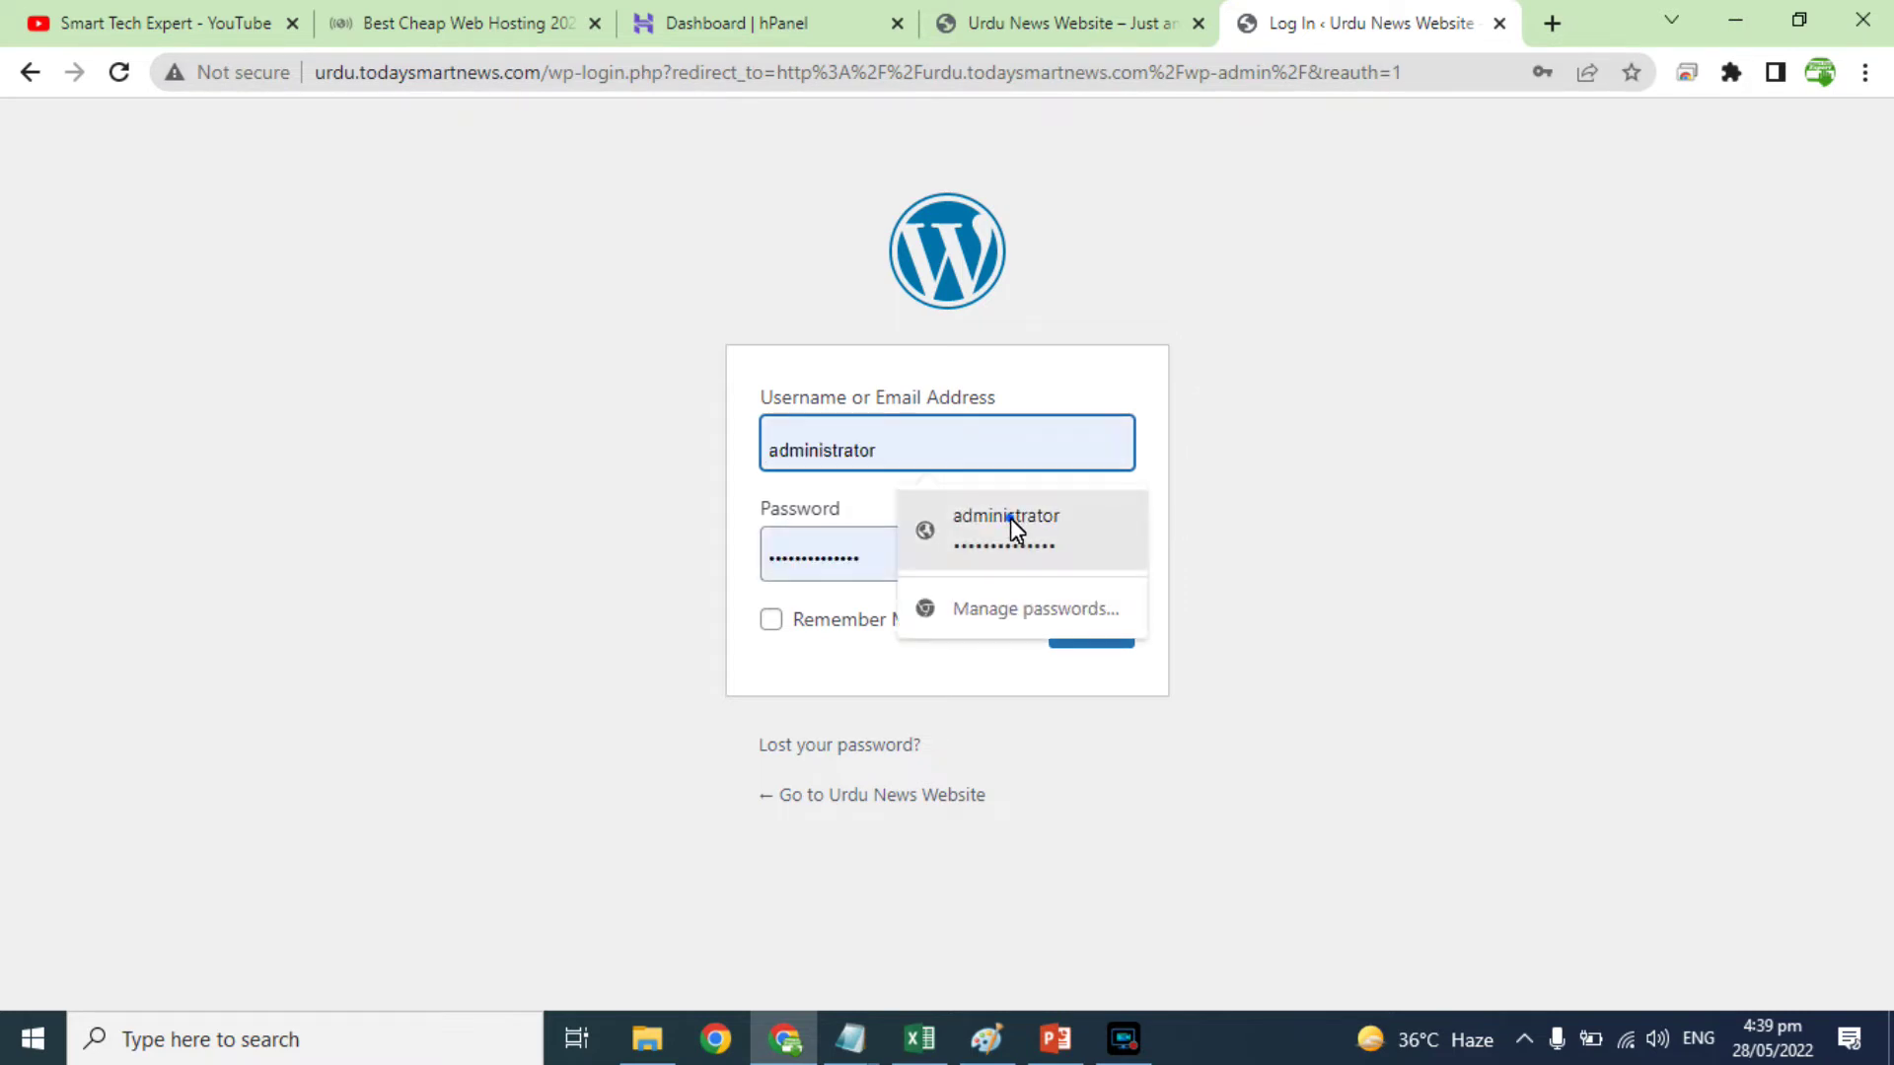
pyautogui.click(1009, 518)
pyautogui.doubleClick(887, 562)
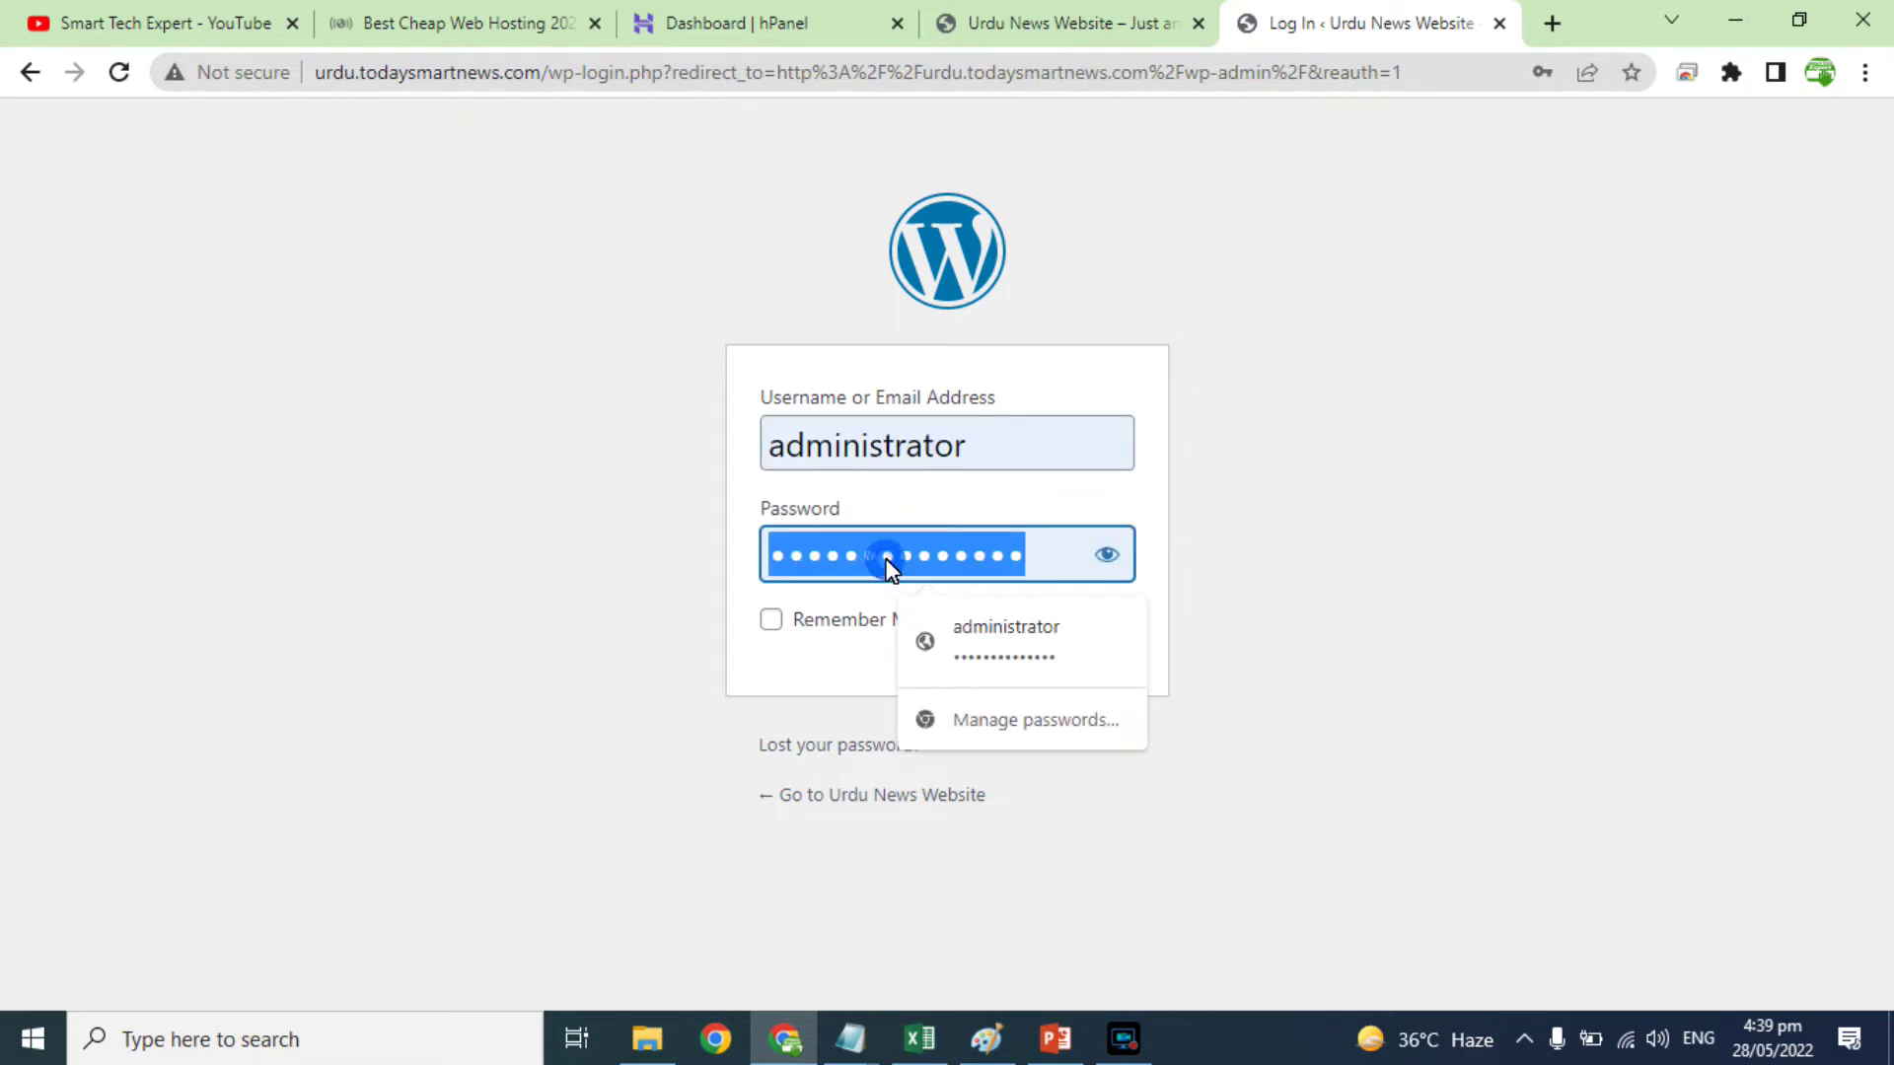
pyautogui.write('••••')
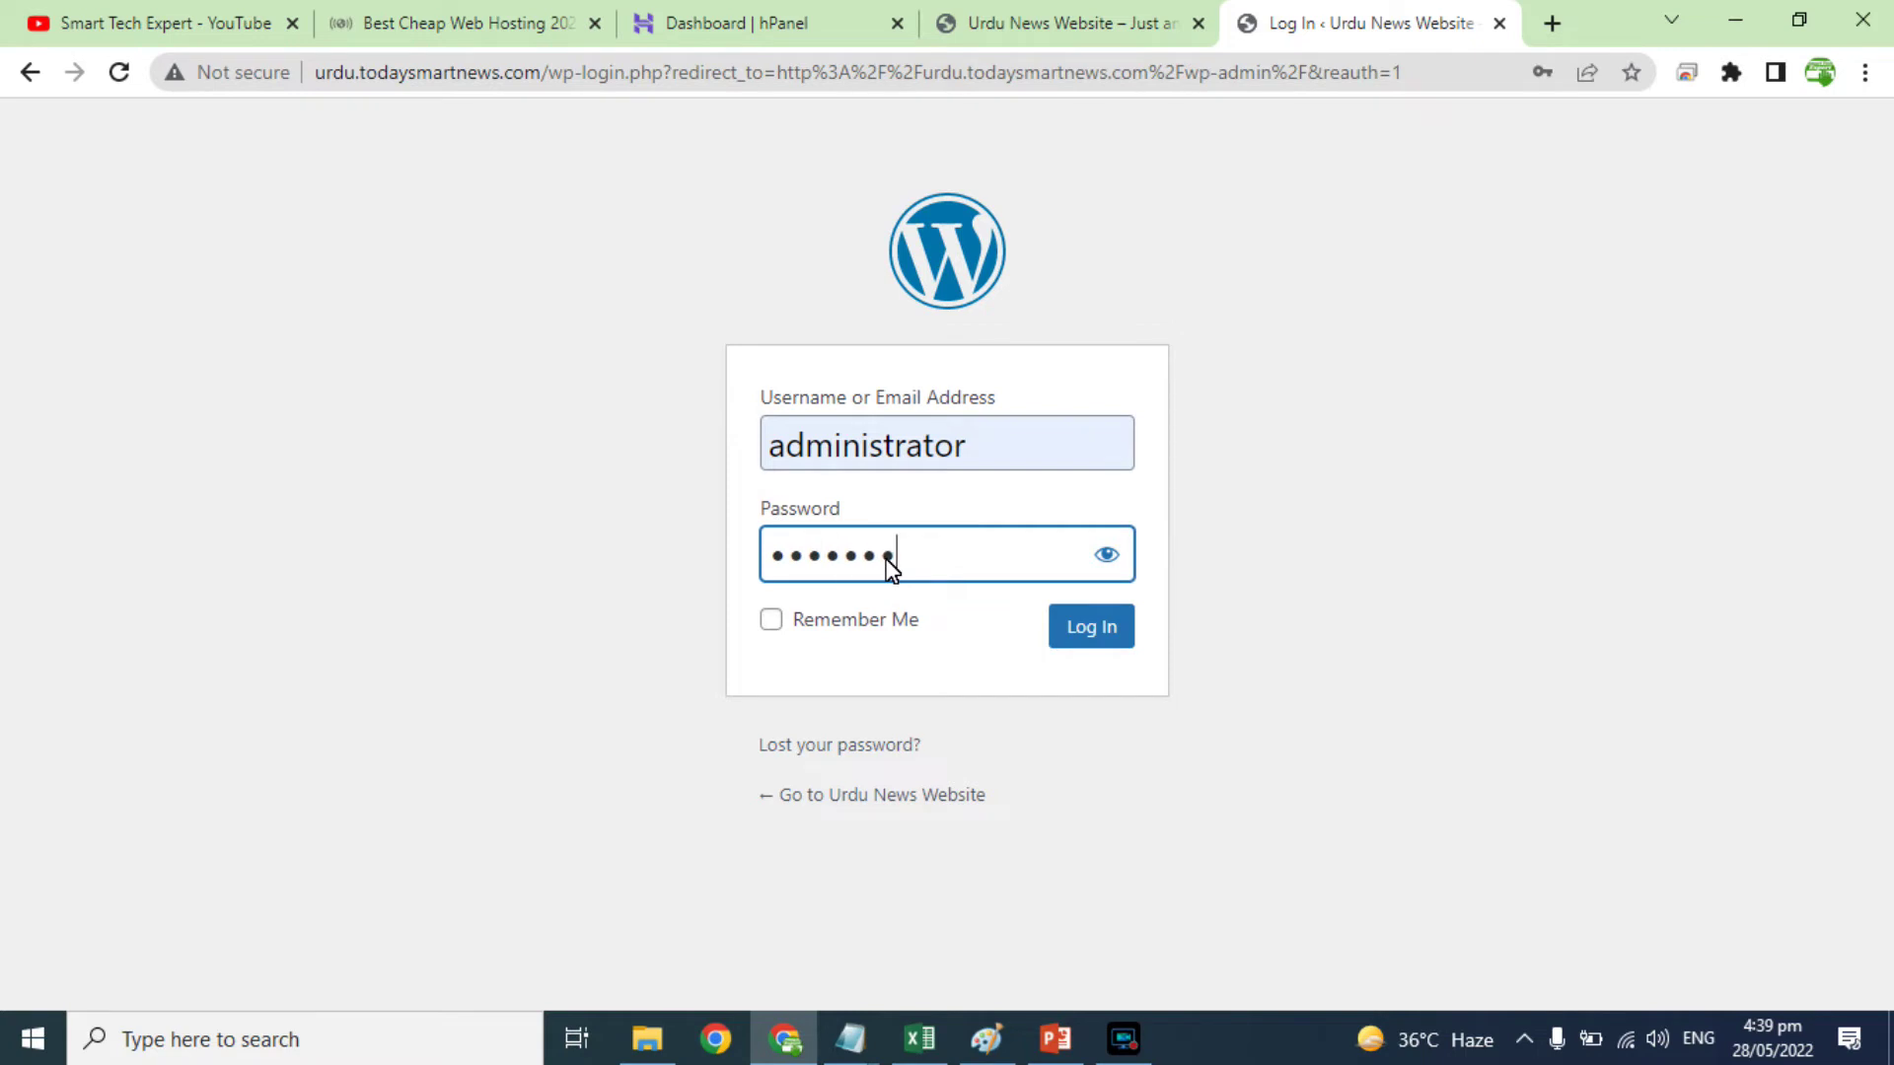
pyautogui.write('••••••••••')
pyautogui.click(848, 621)
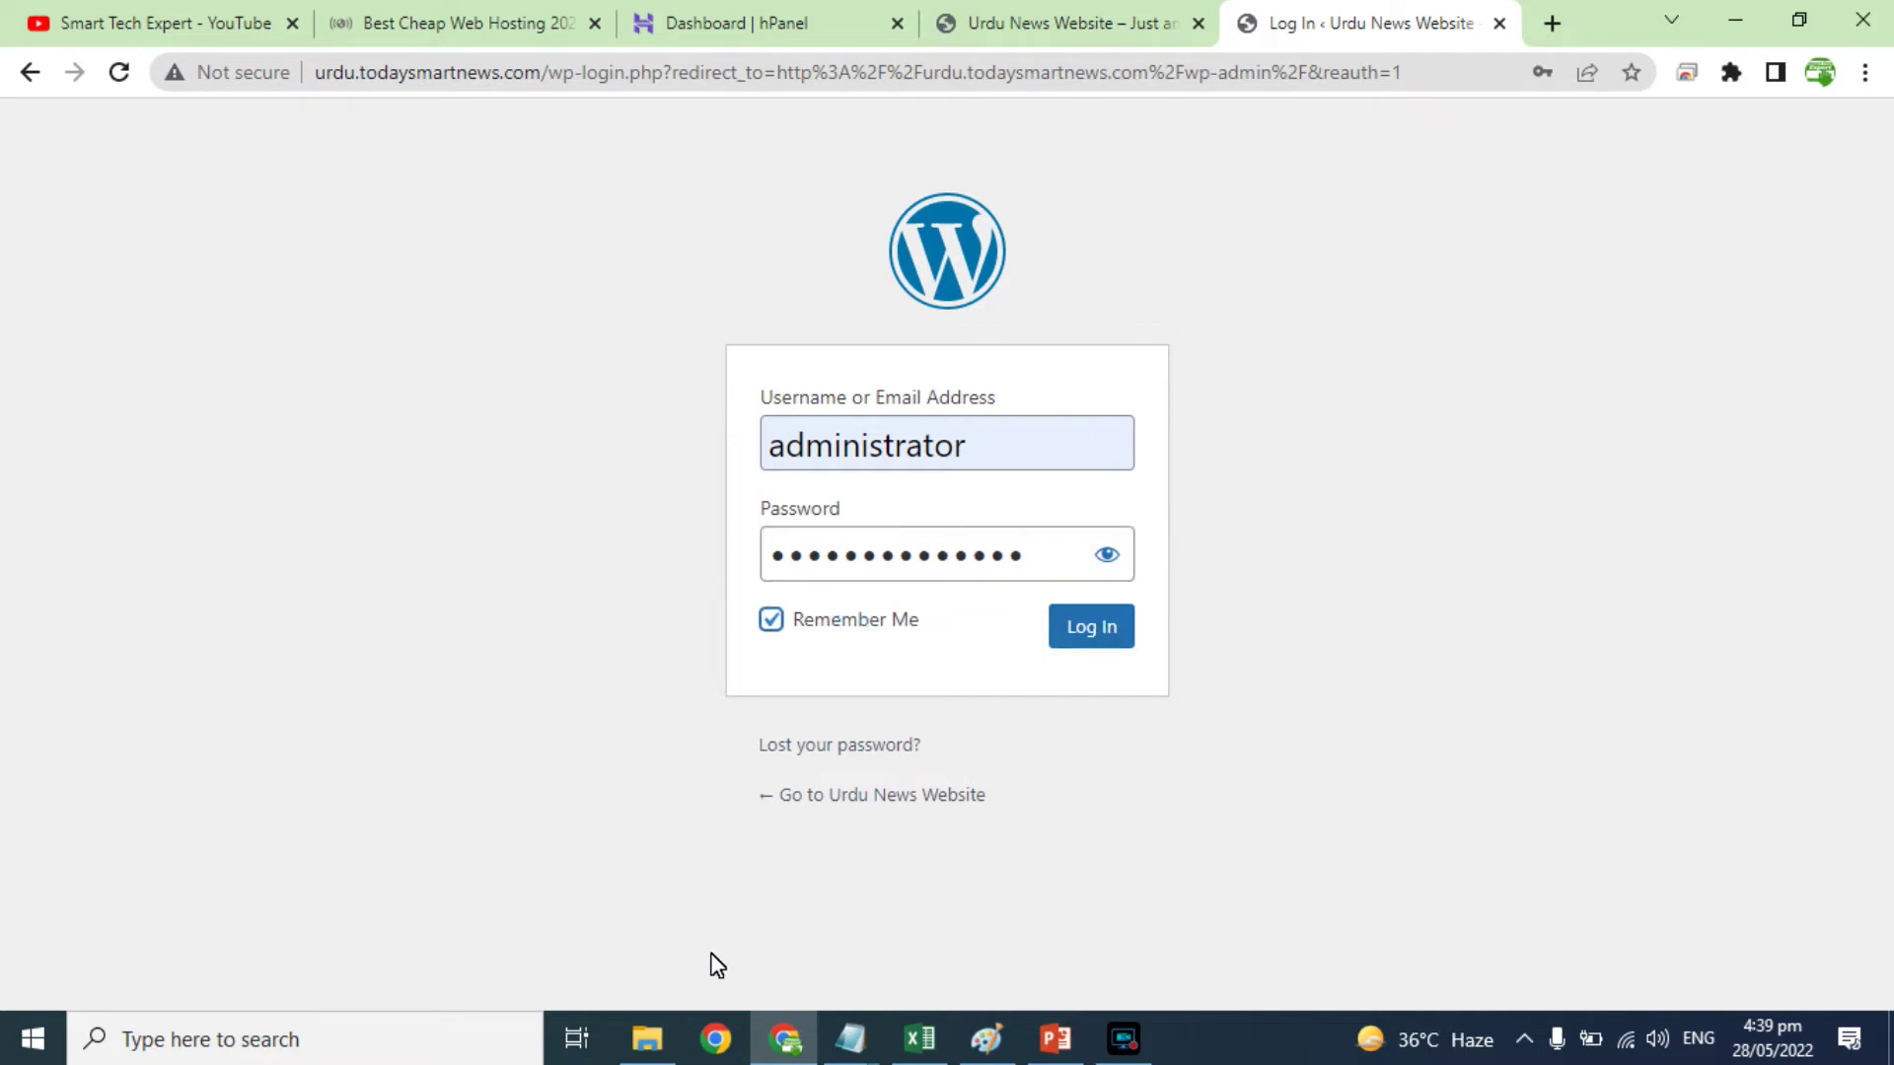
pyautogui.click(1084, 634)
pyautogui.click(1078, 42)
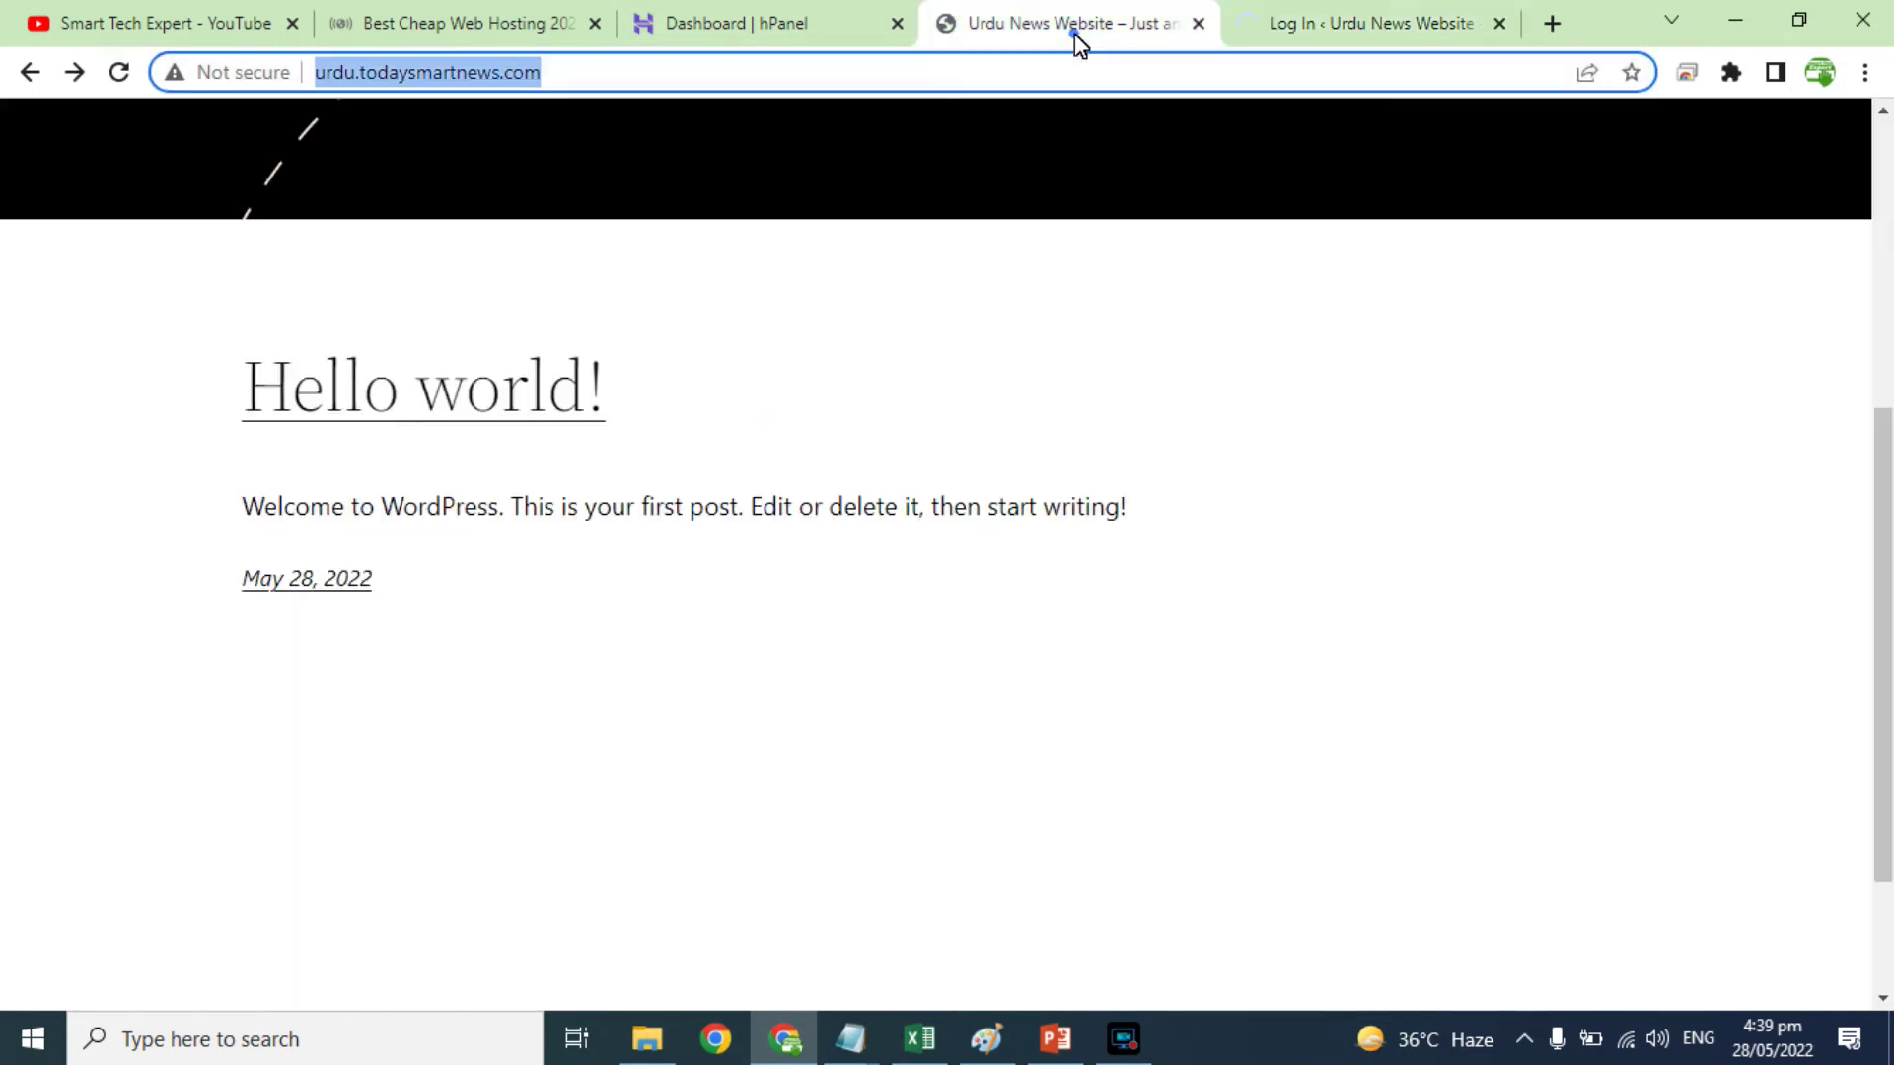
pyautogui.click(1345, 37)
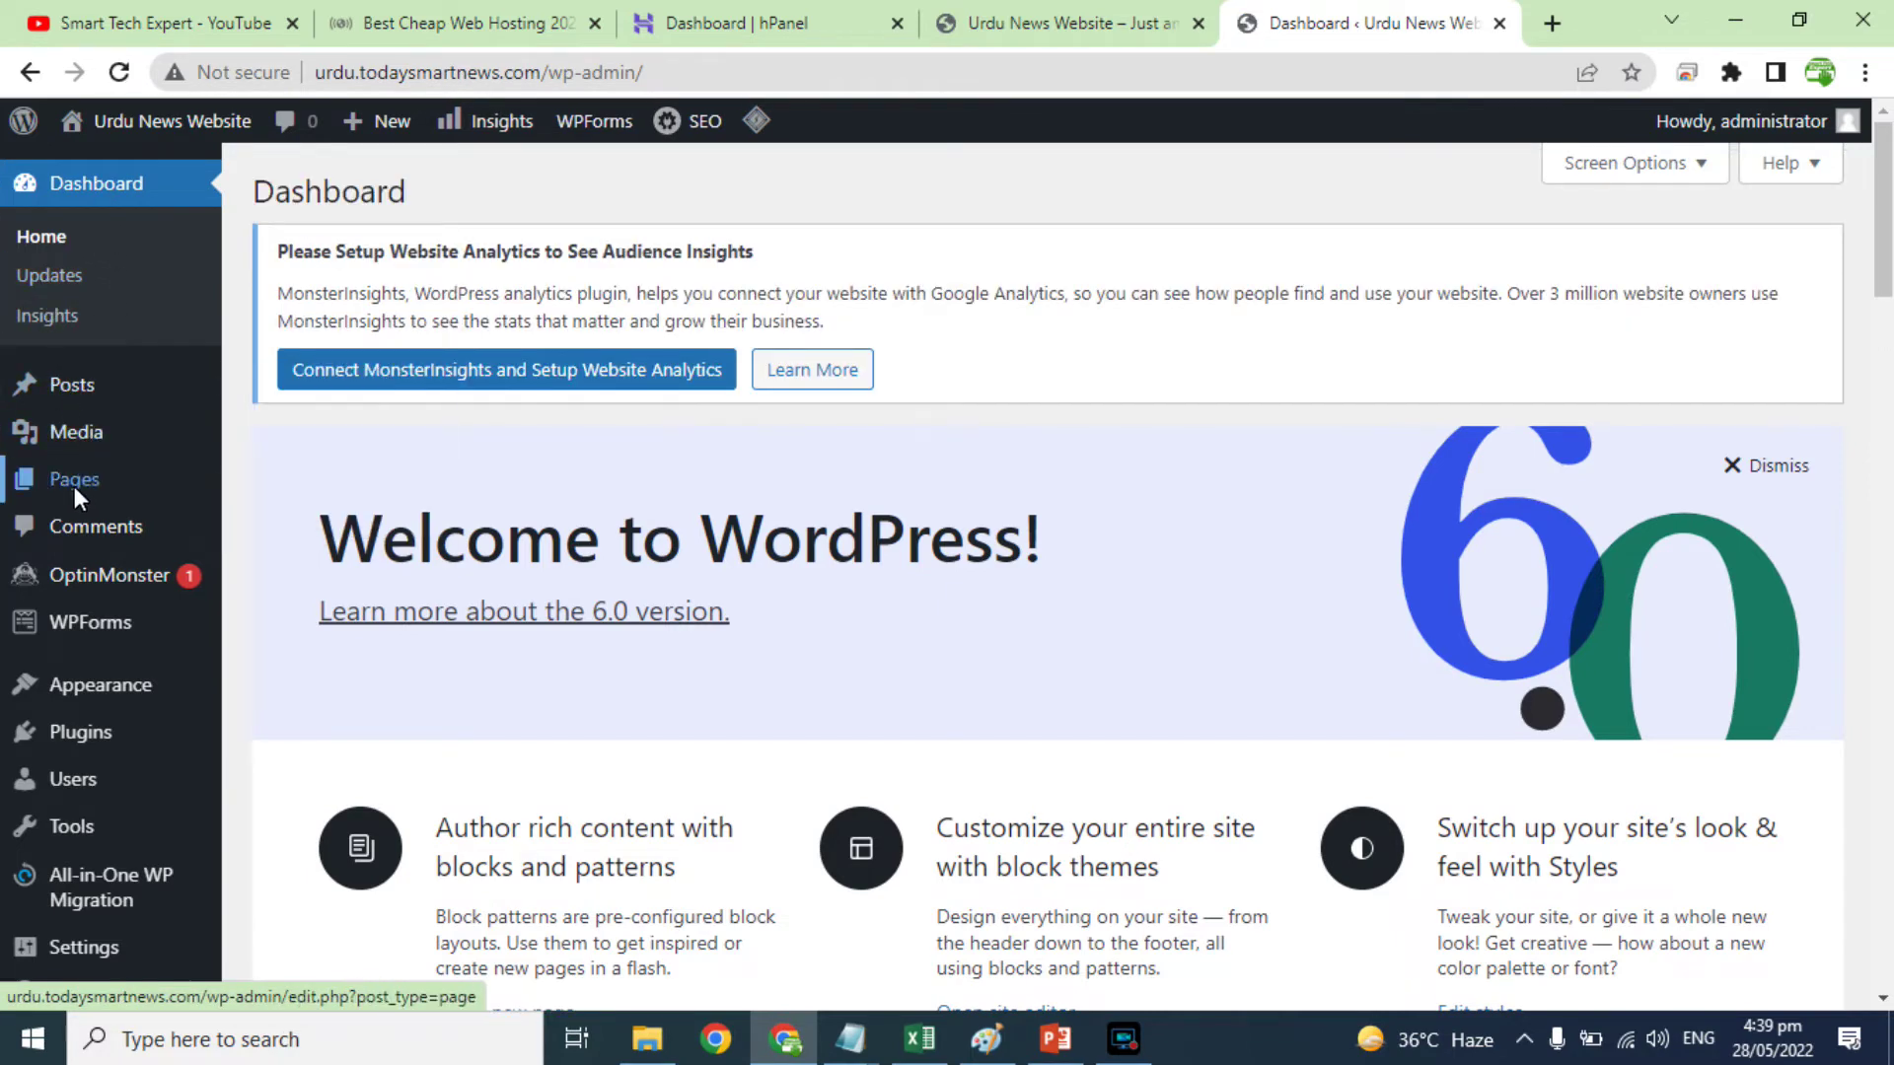
# Step: Dismiss the Welcome to WordPress panel and scroll through the remaining dashboard widgets
pyautogui.moveTo(85, 619)
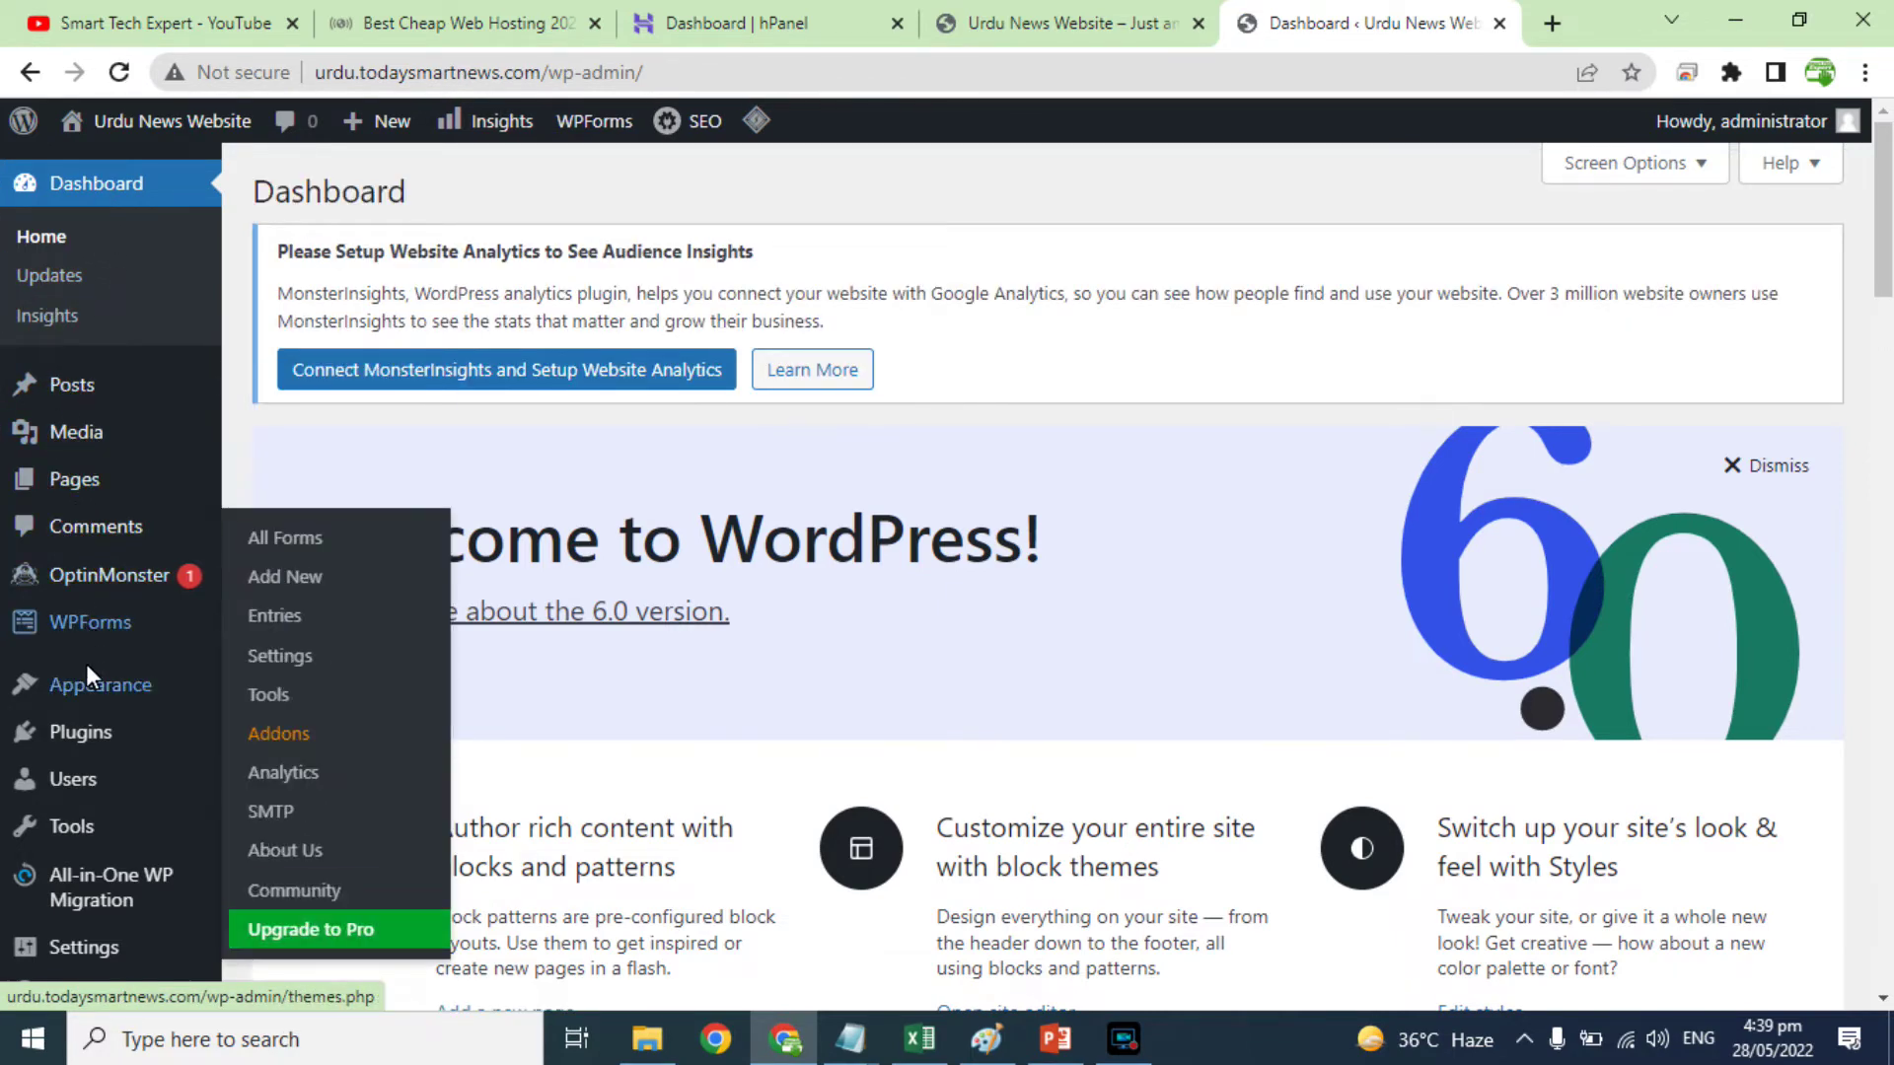
pyautogui.moveTo(81, 749)
pyautogui.scroll(-3, 80, 750)
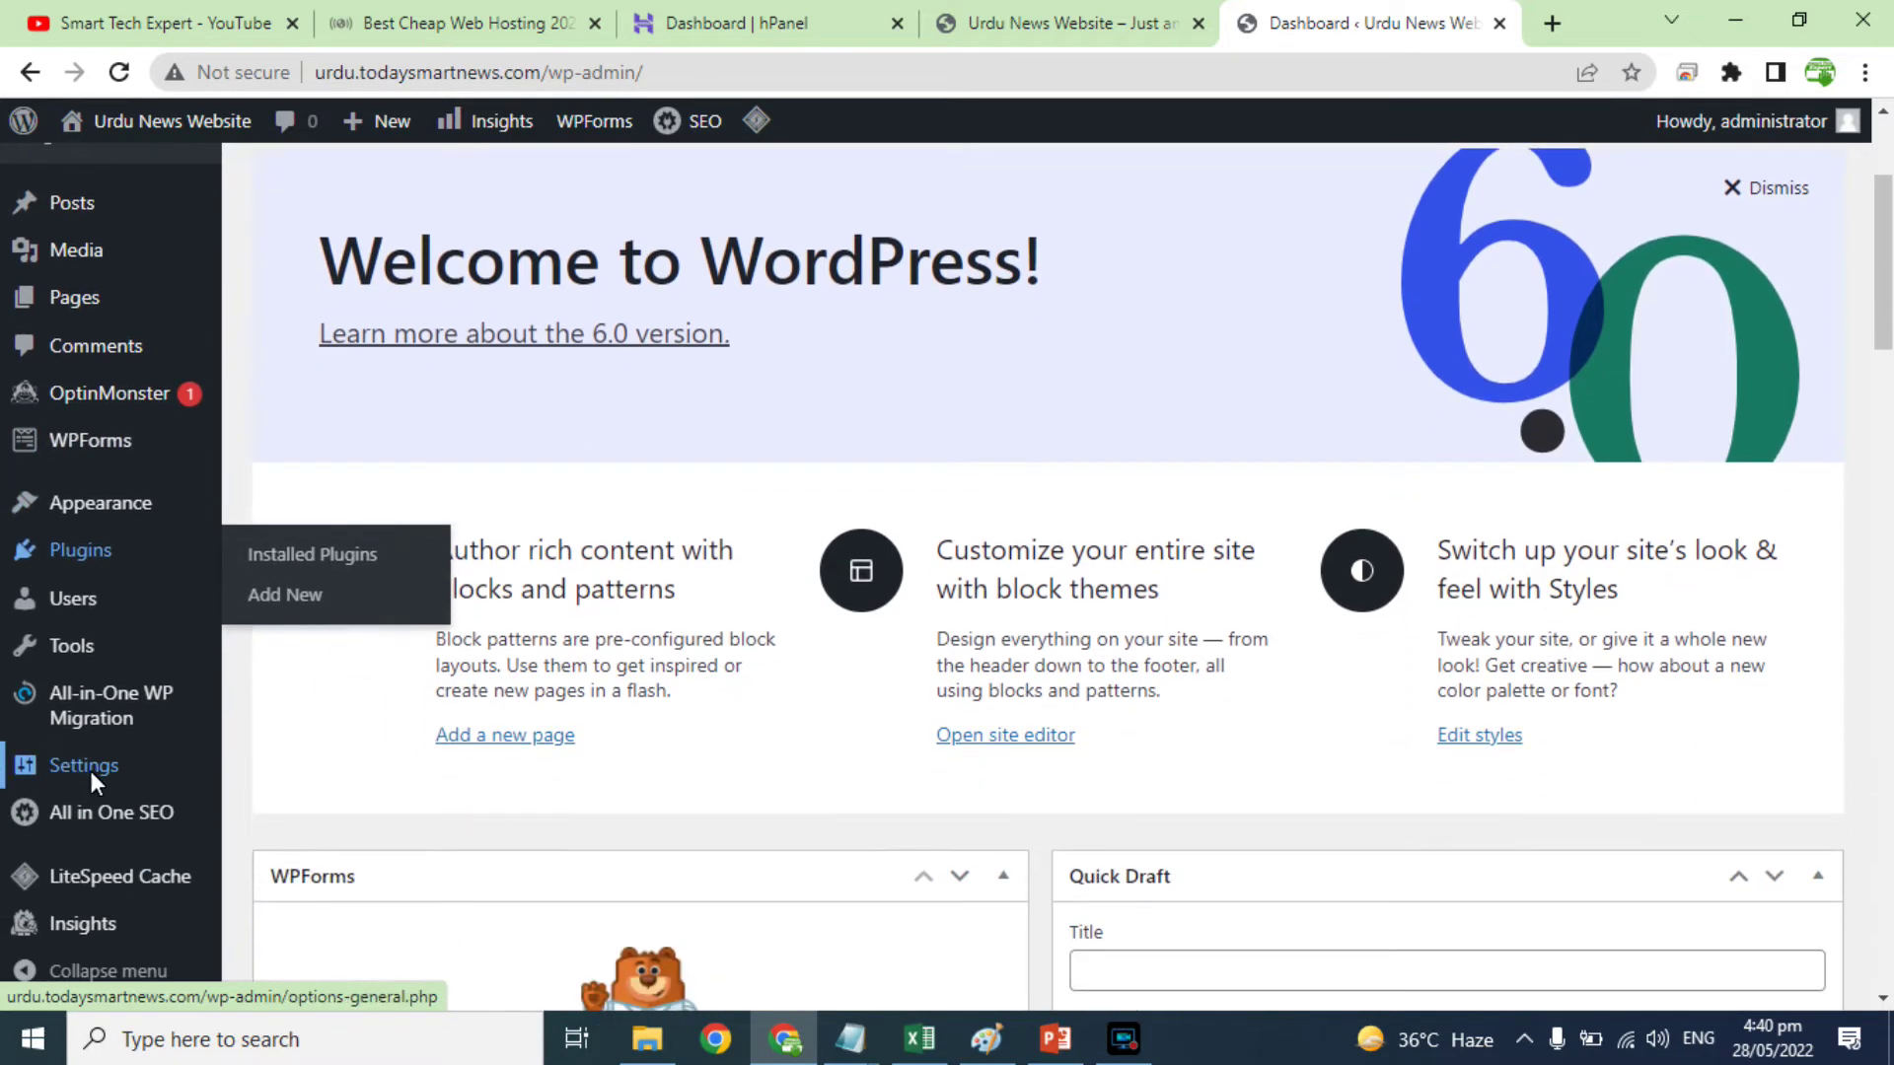
pyautogui.moveTo(77, 814)
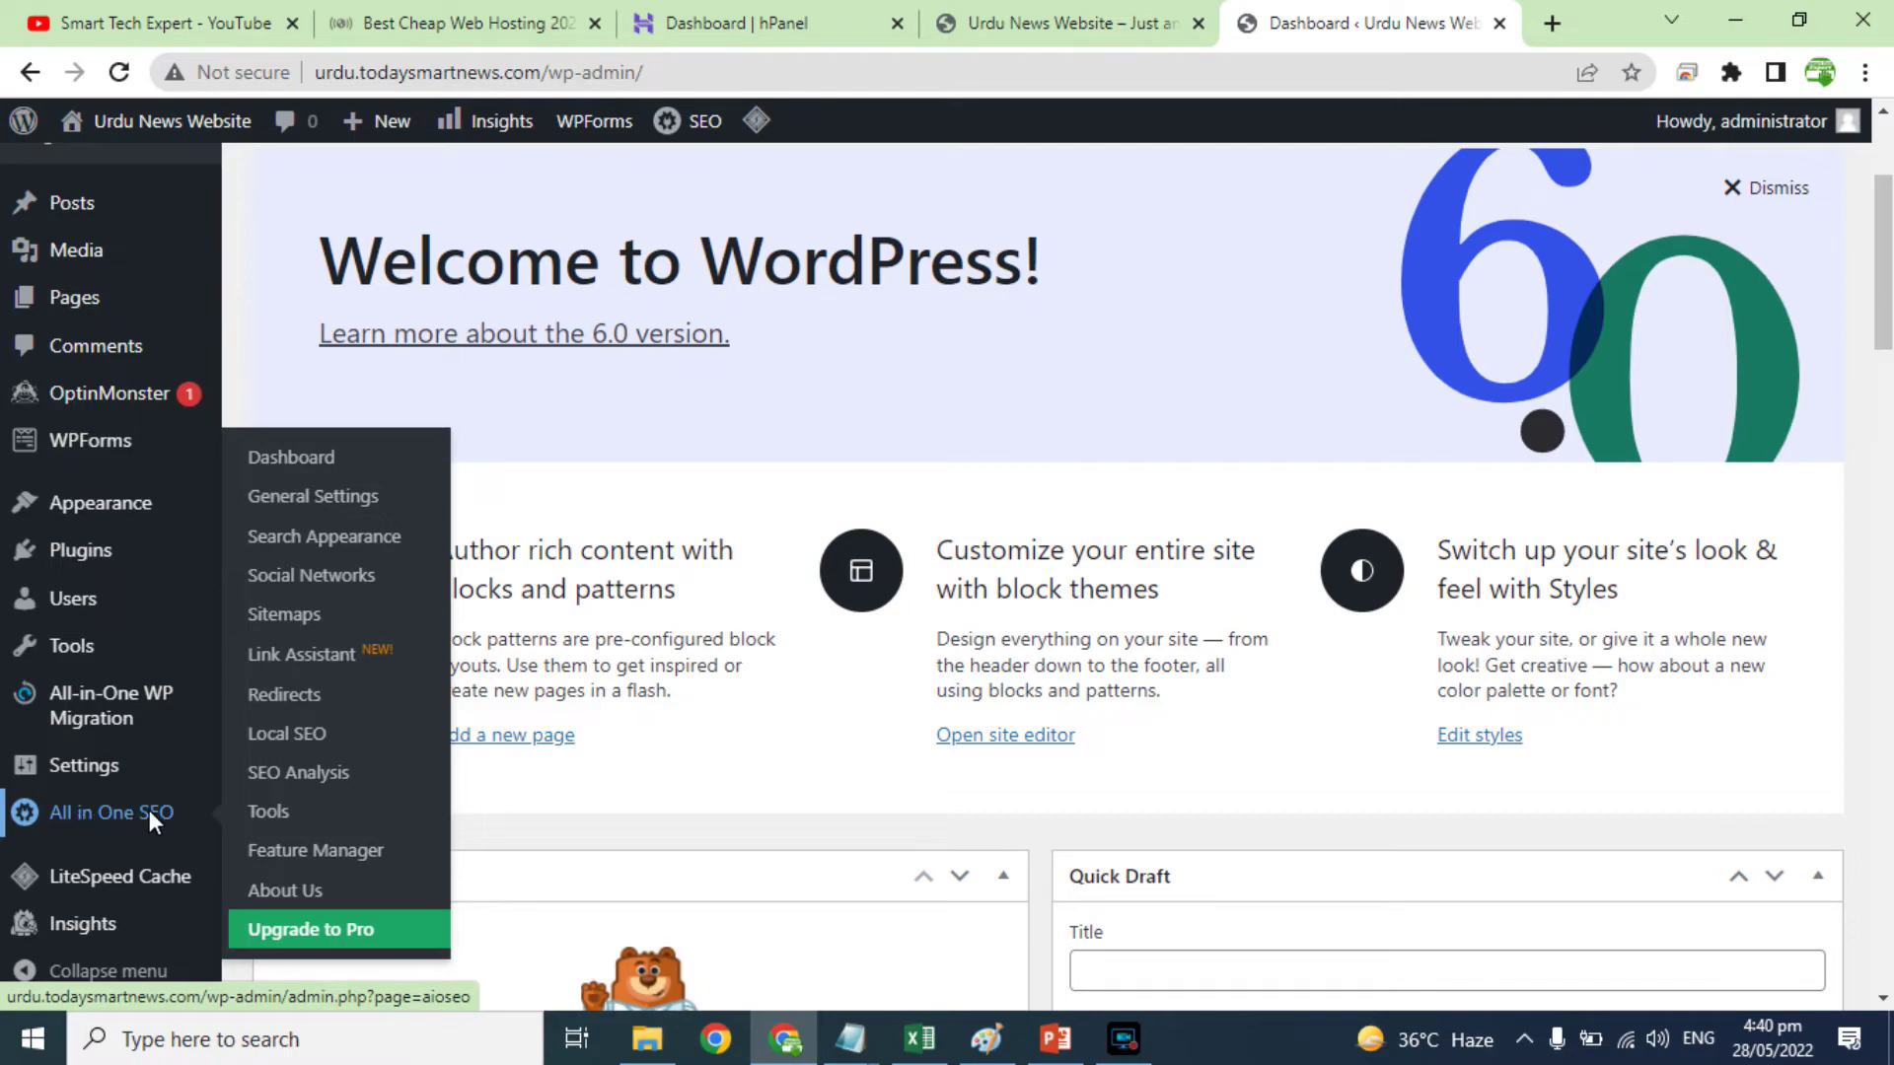
pyautogui.scroll(-5, 133, 918)
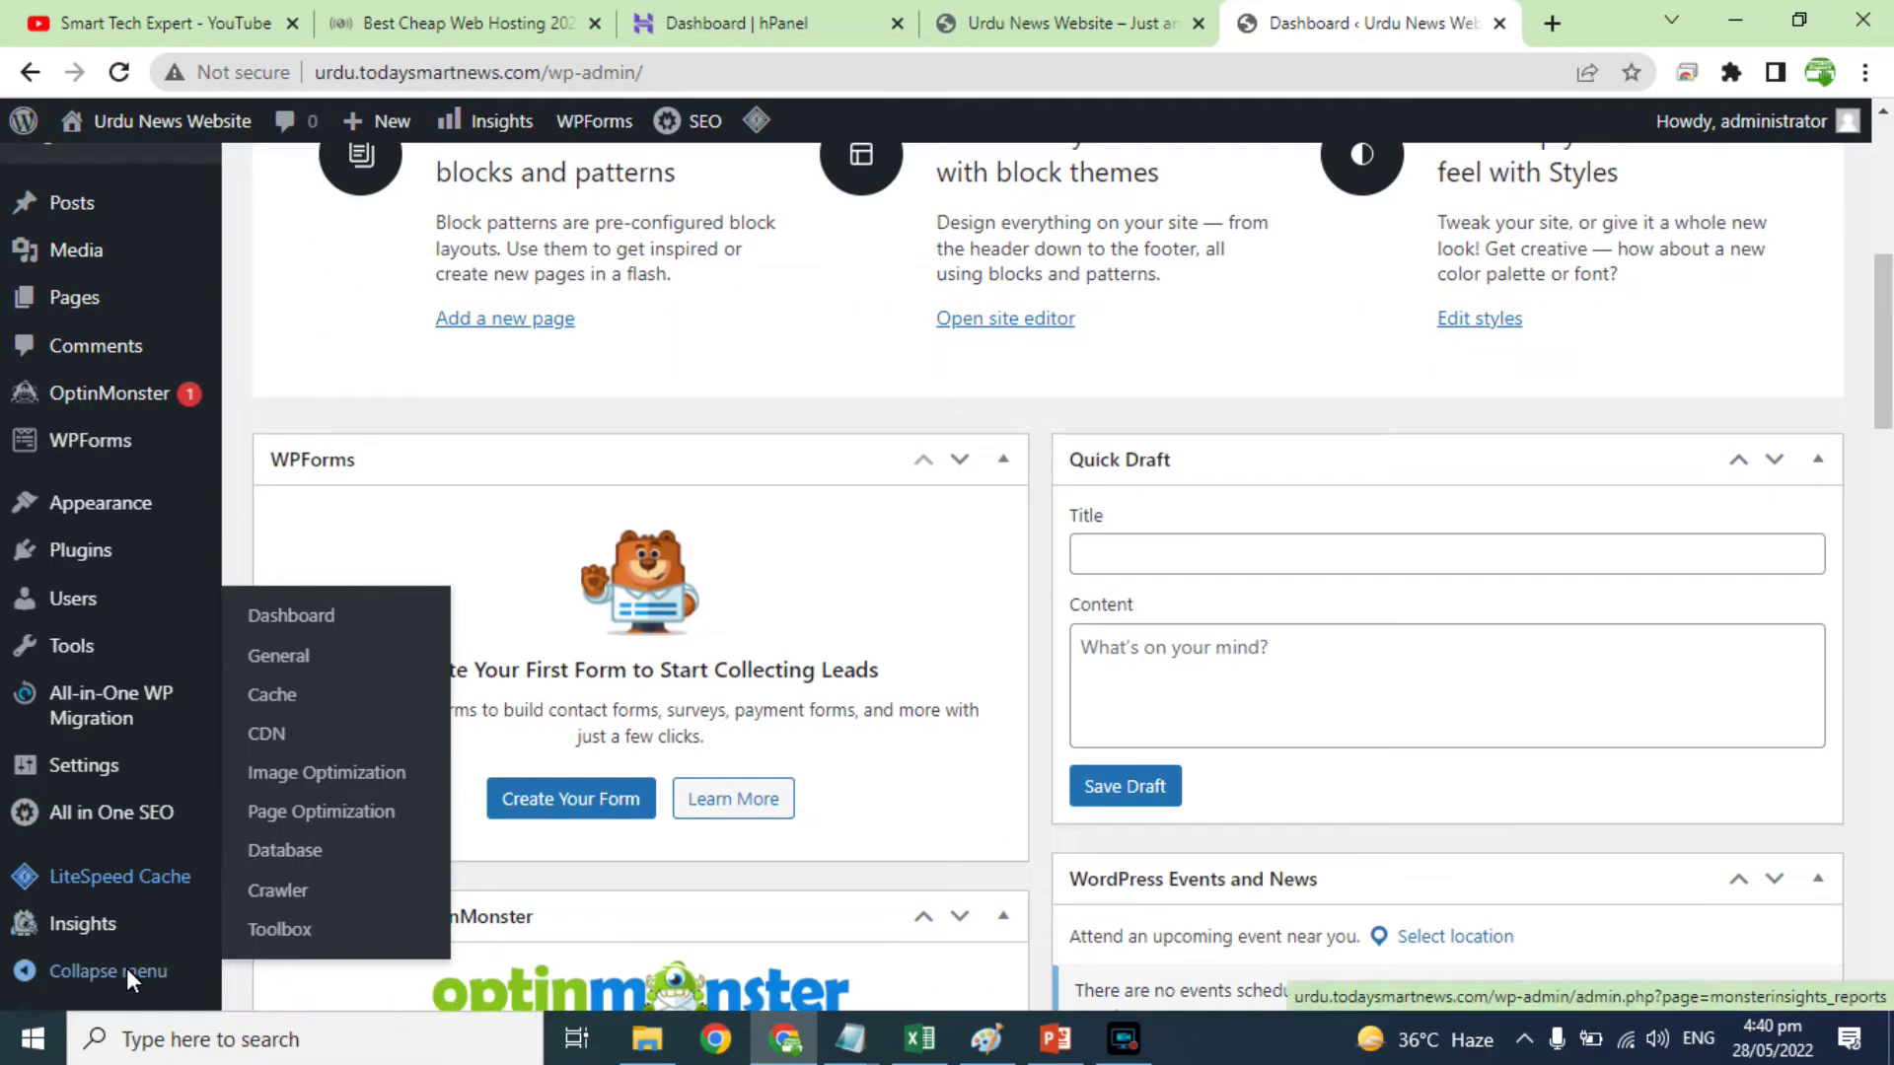
pyautogui.scroll(8, 771, 591)
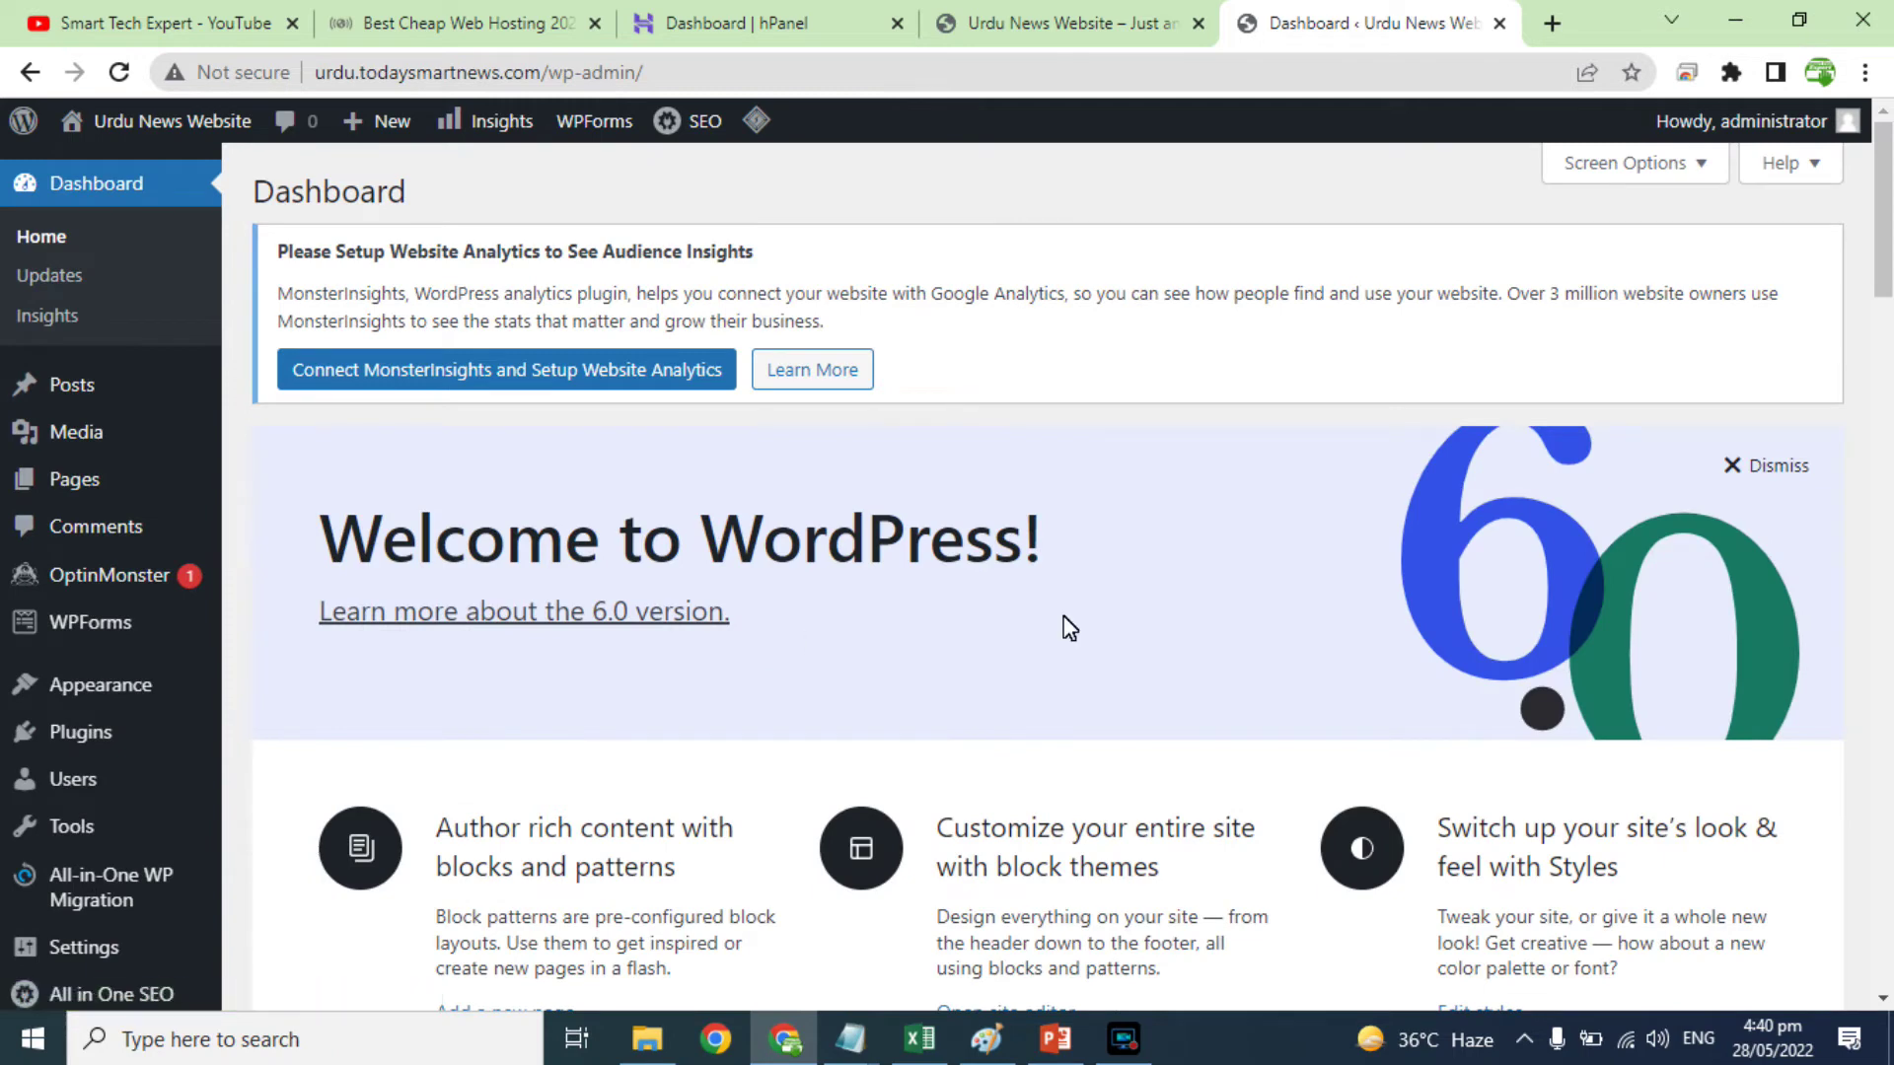
pyautogui.click(1765, 473)
pyautogui.scroll(-5, 1326, 523)
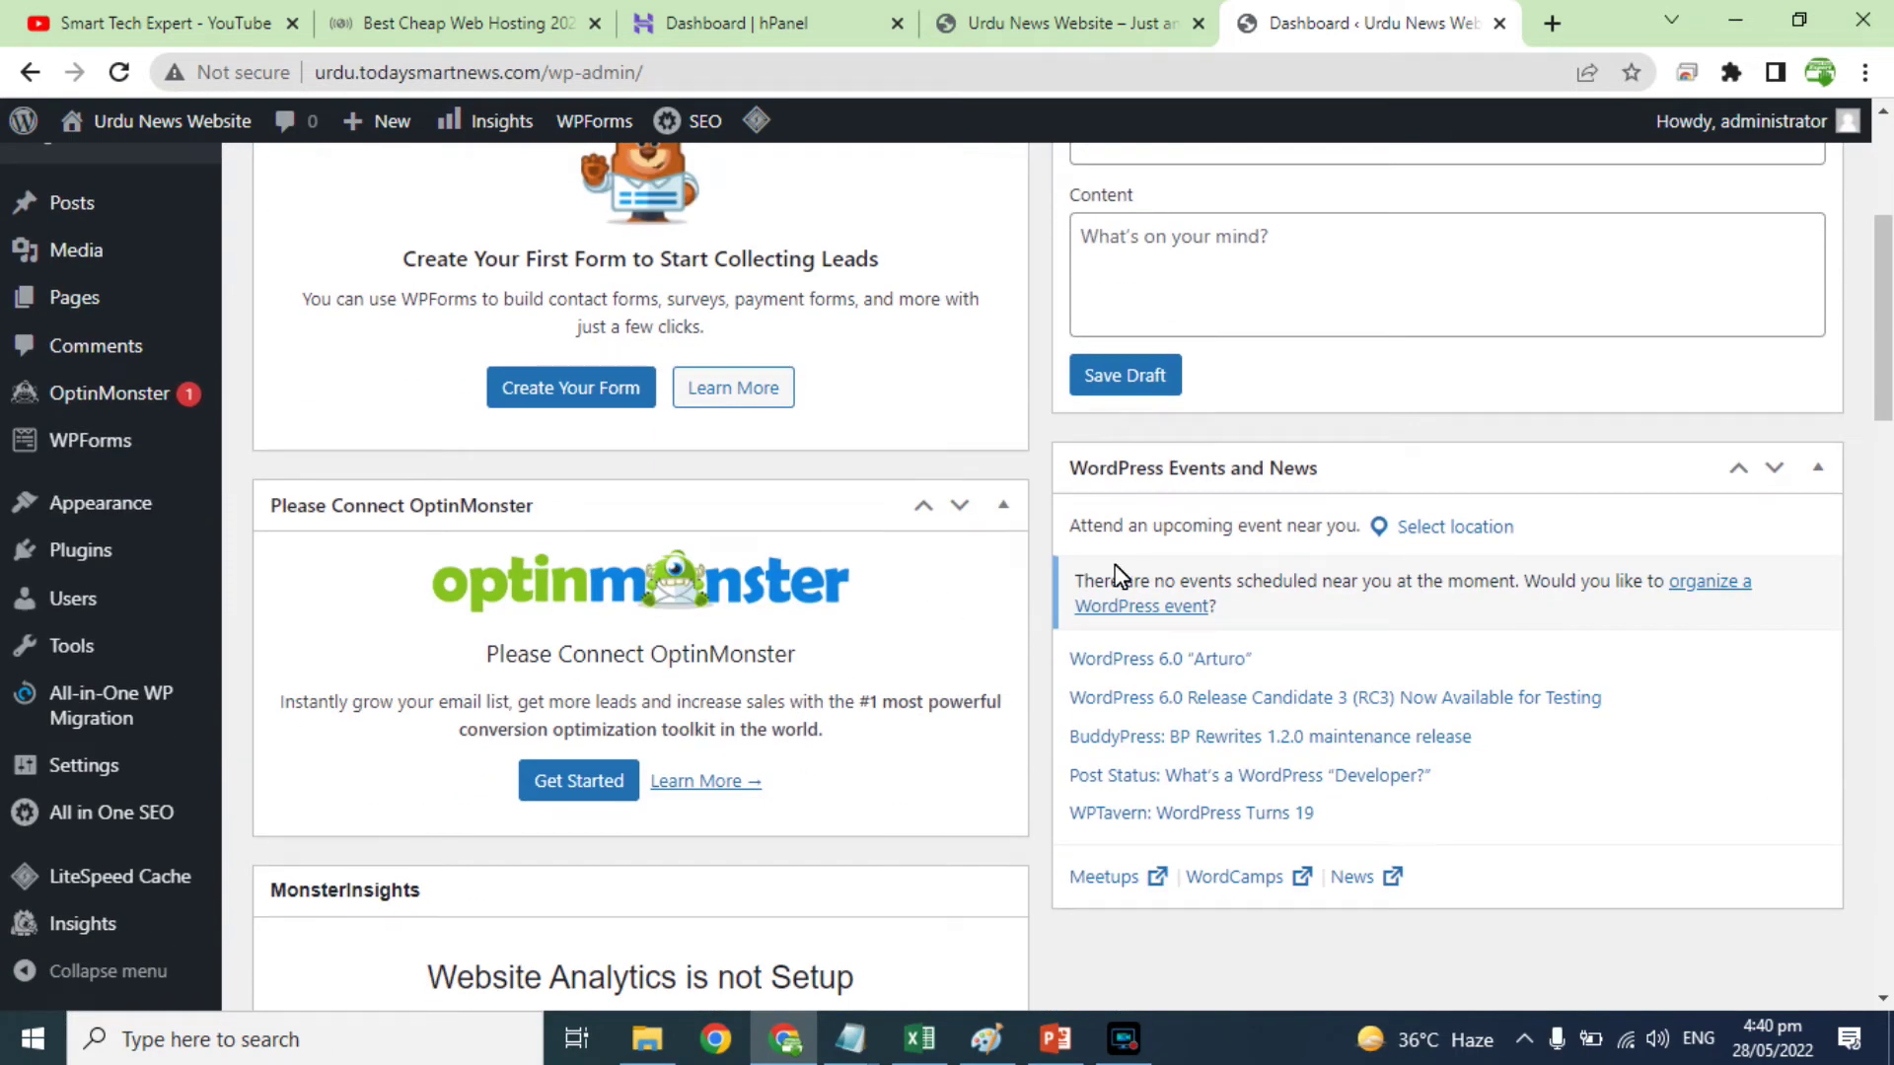
pyautogui.scroll(5, 951, 655)
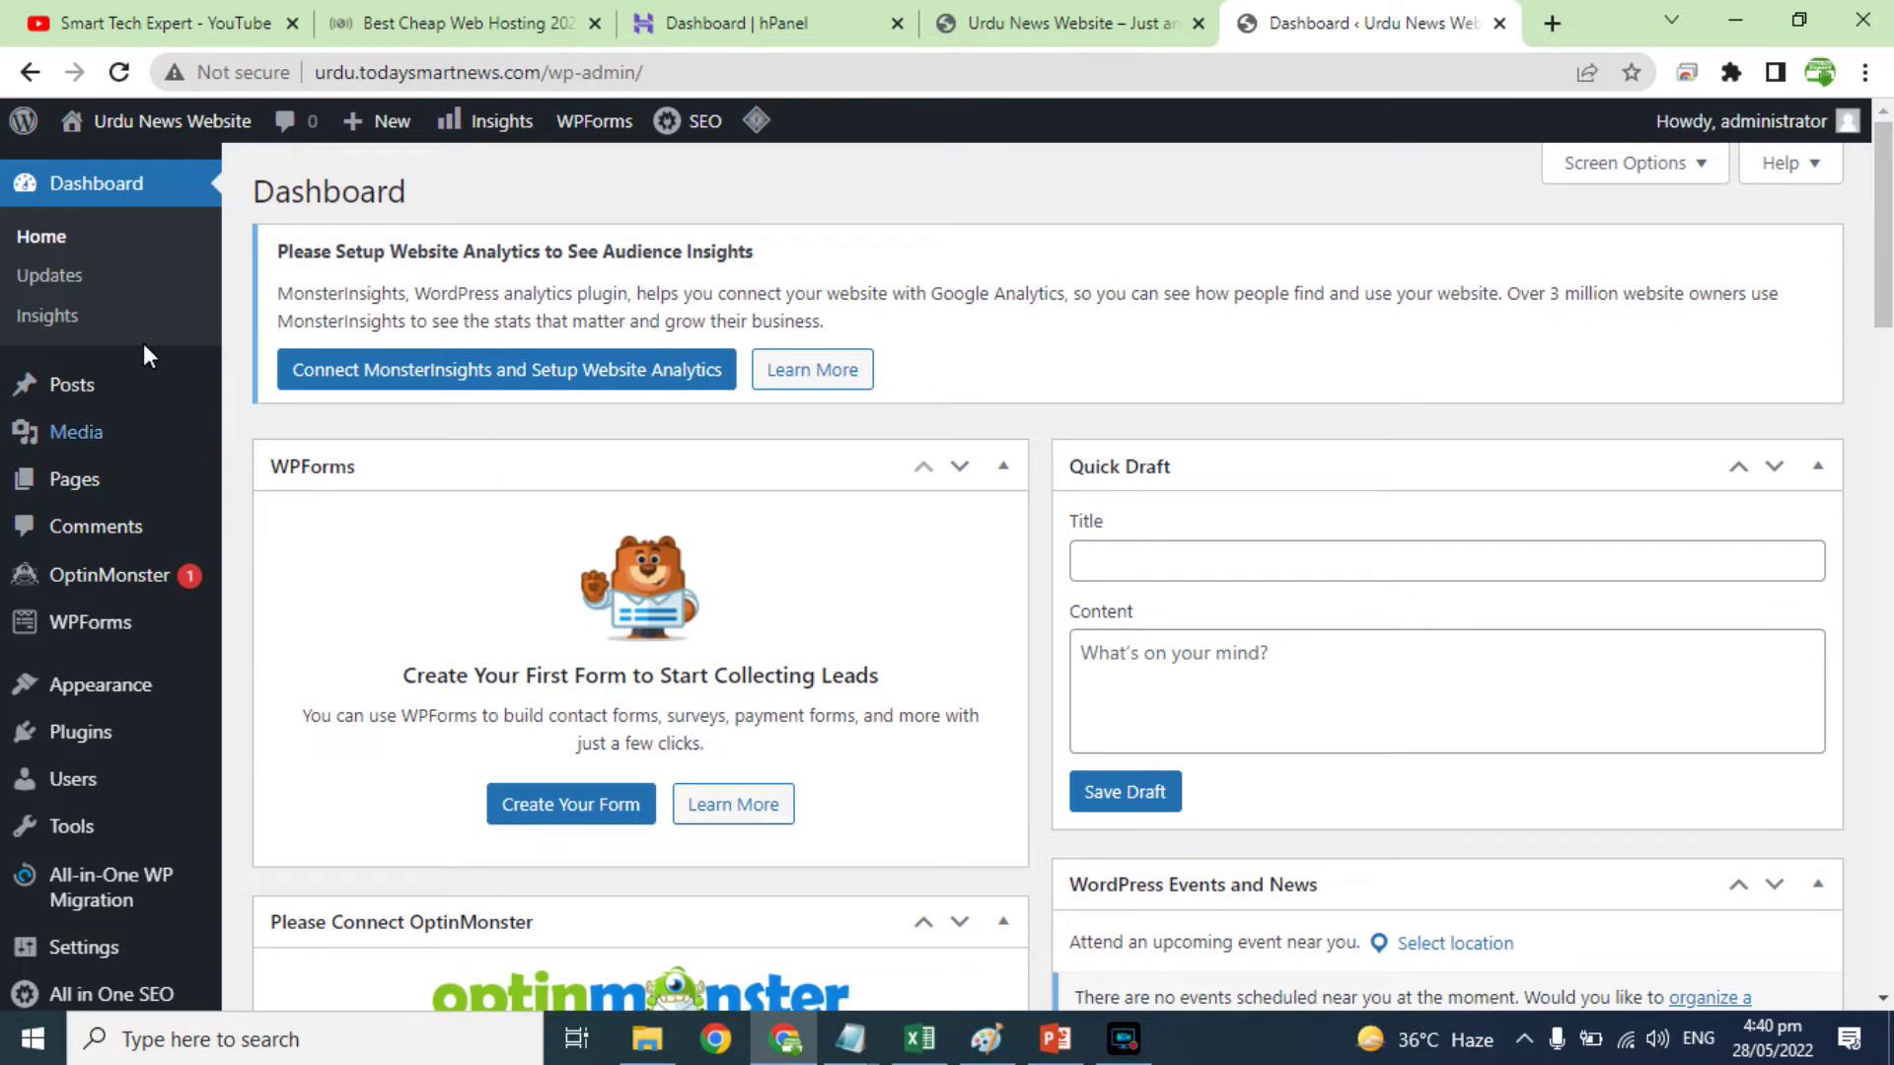
pyautogui.moveTo(71, 388)
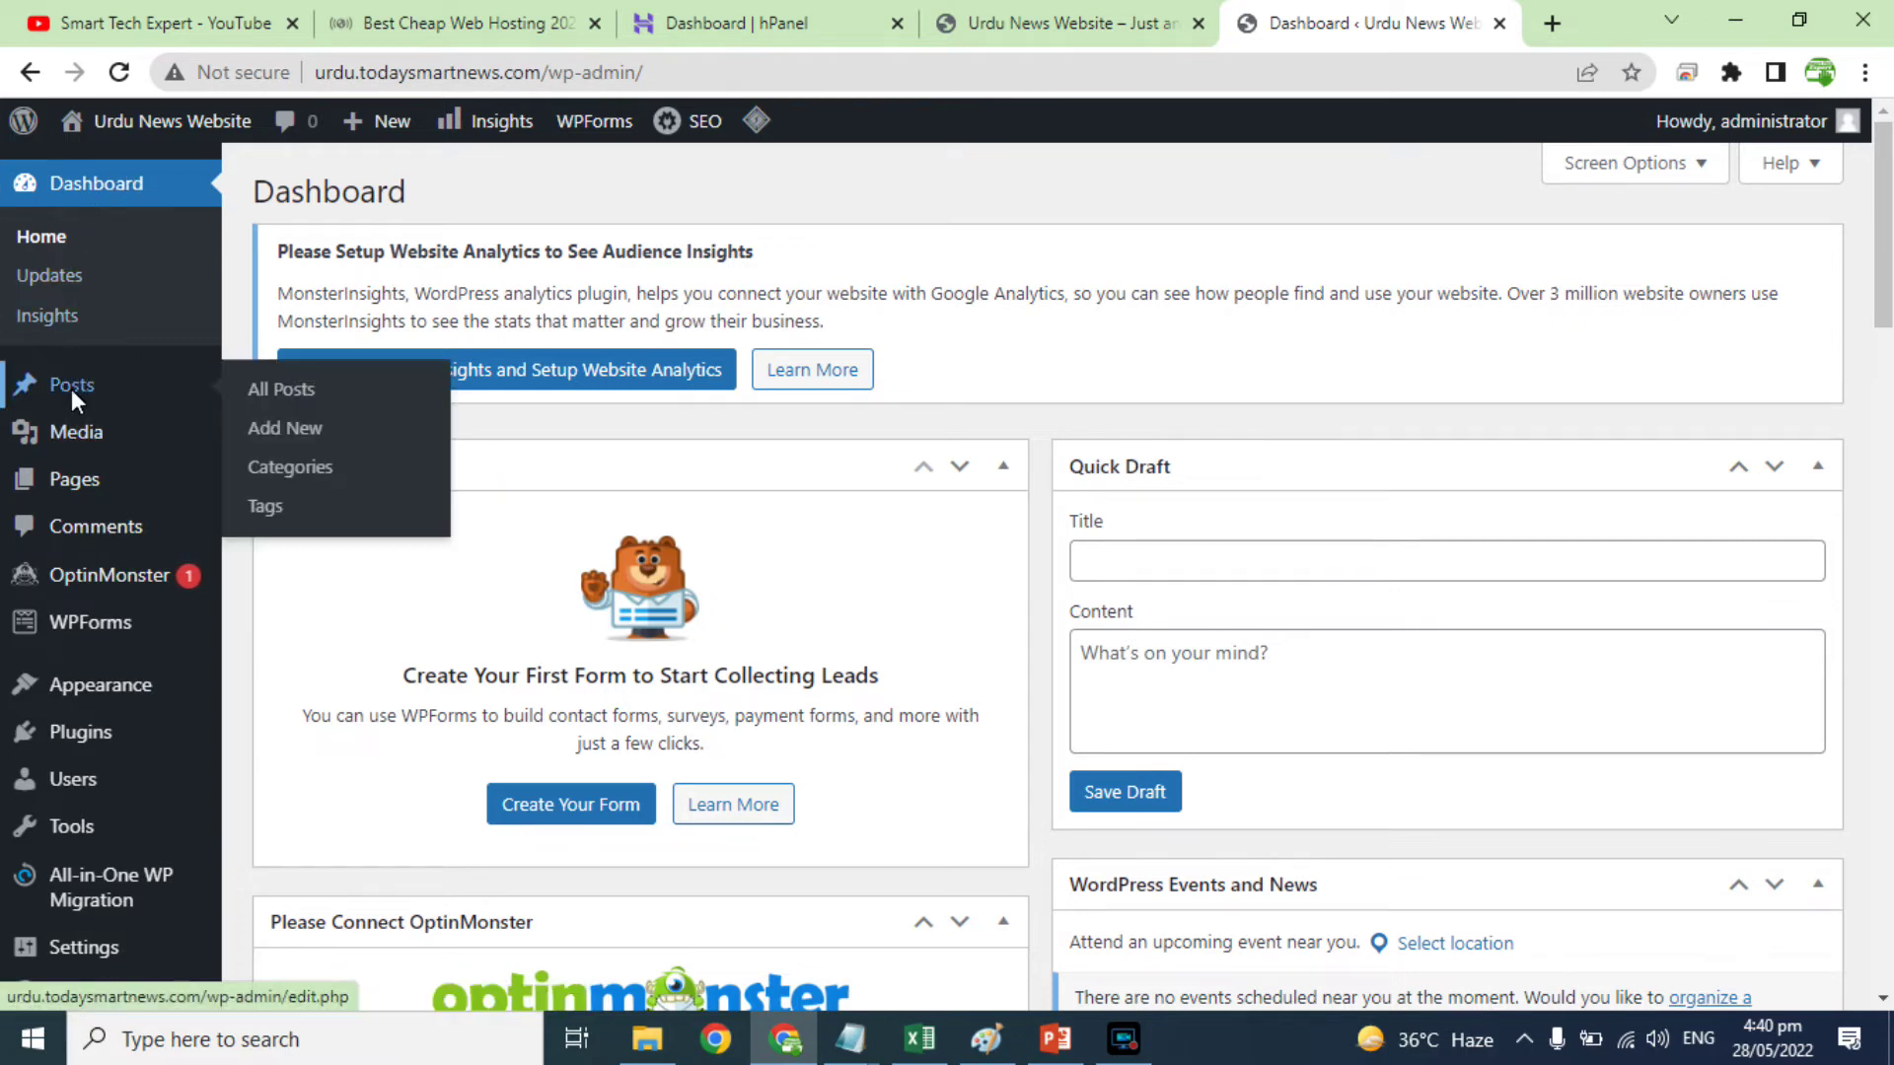
pyautogui.click(300, 389)
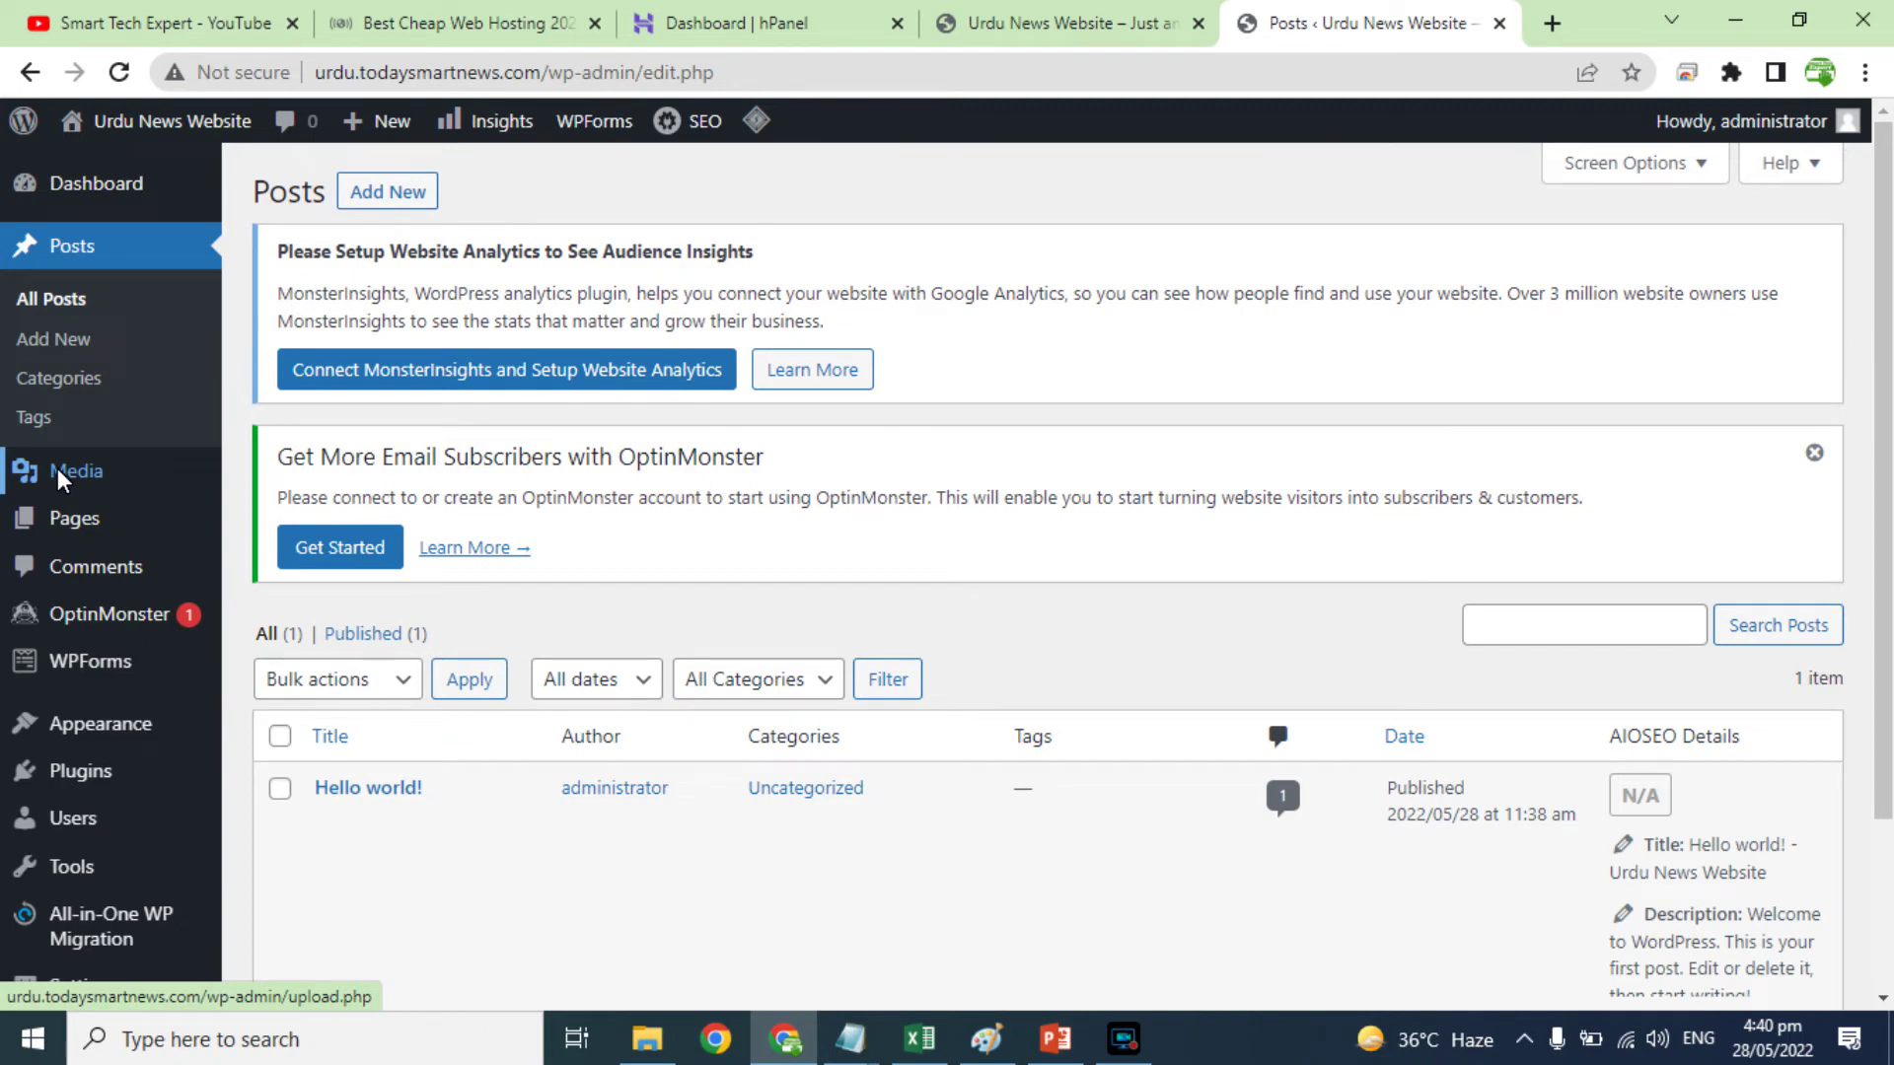
# Step: Check the empty Media Library and look over the other admin sidebar menus
pyautogui.click(74, 465)
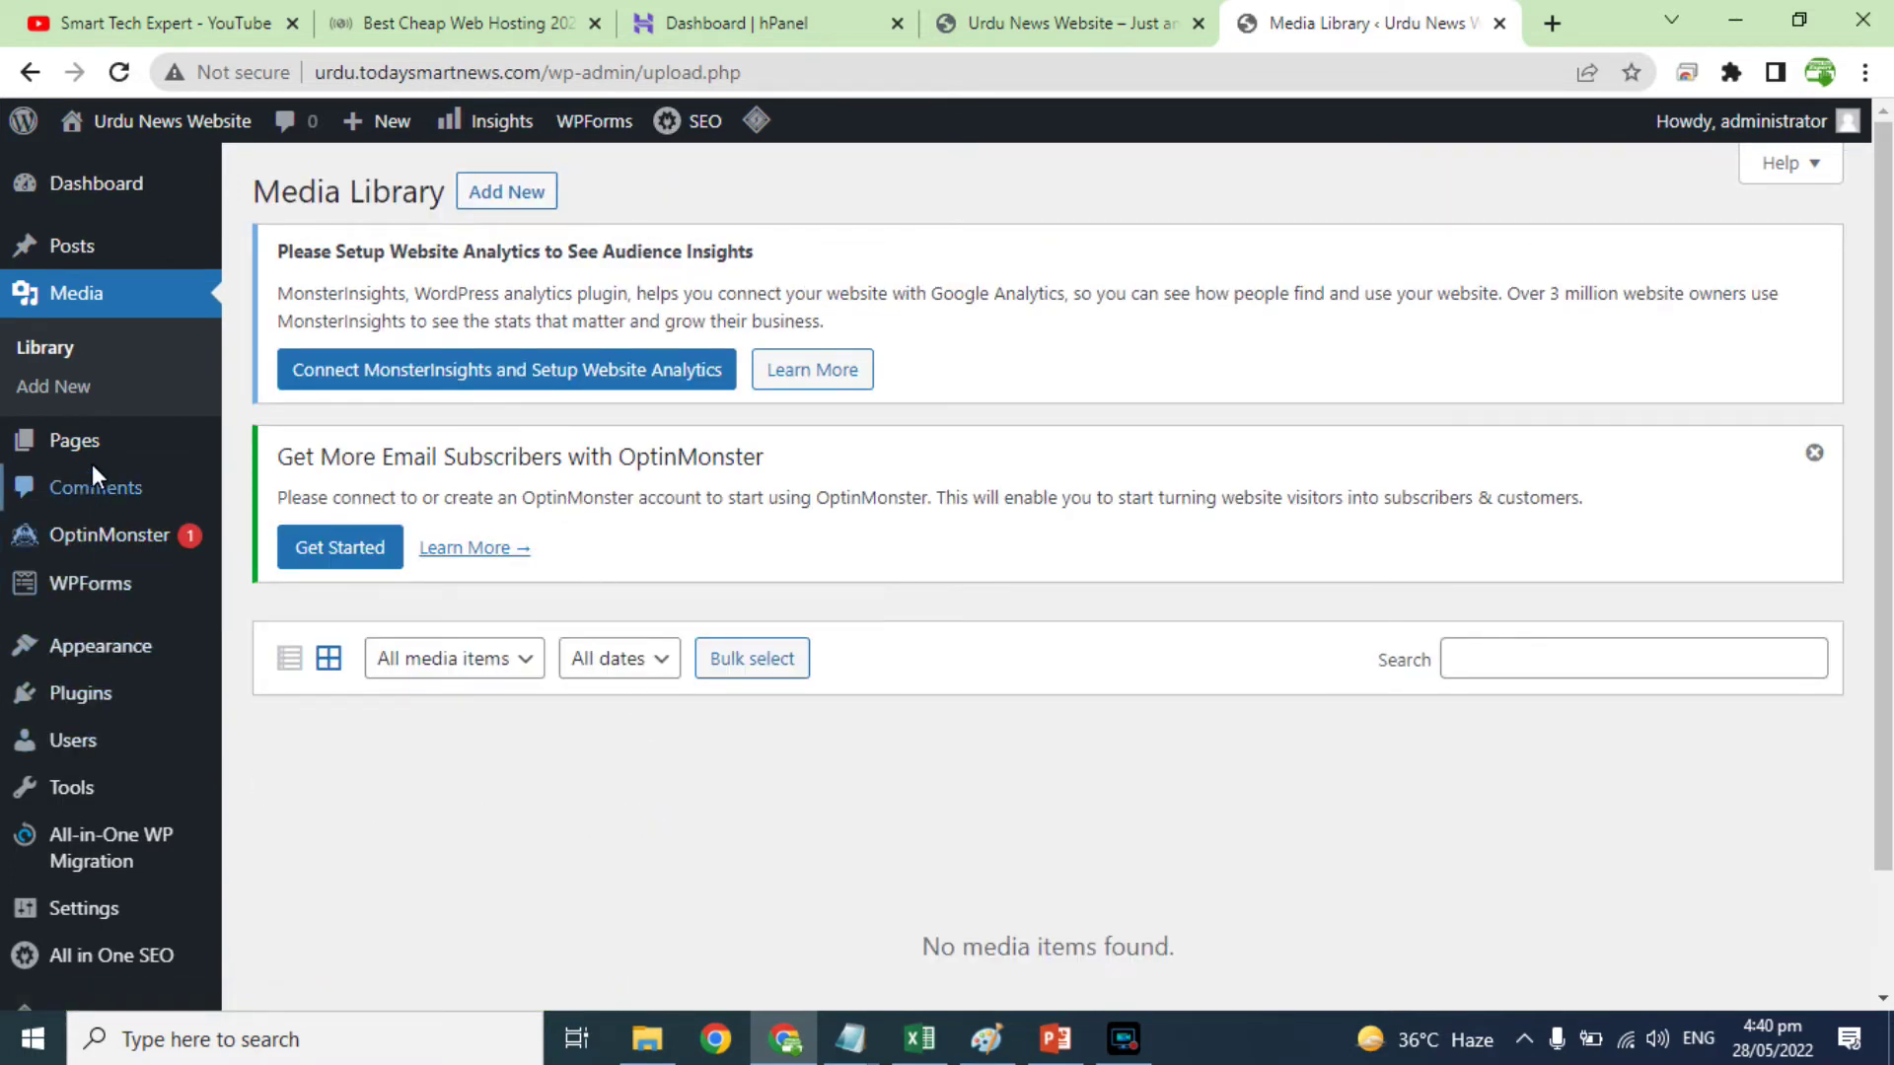
pyautogui.moveTo(75, 440)
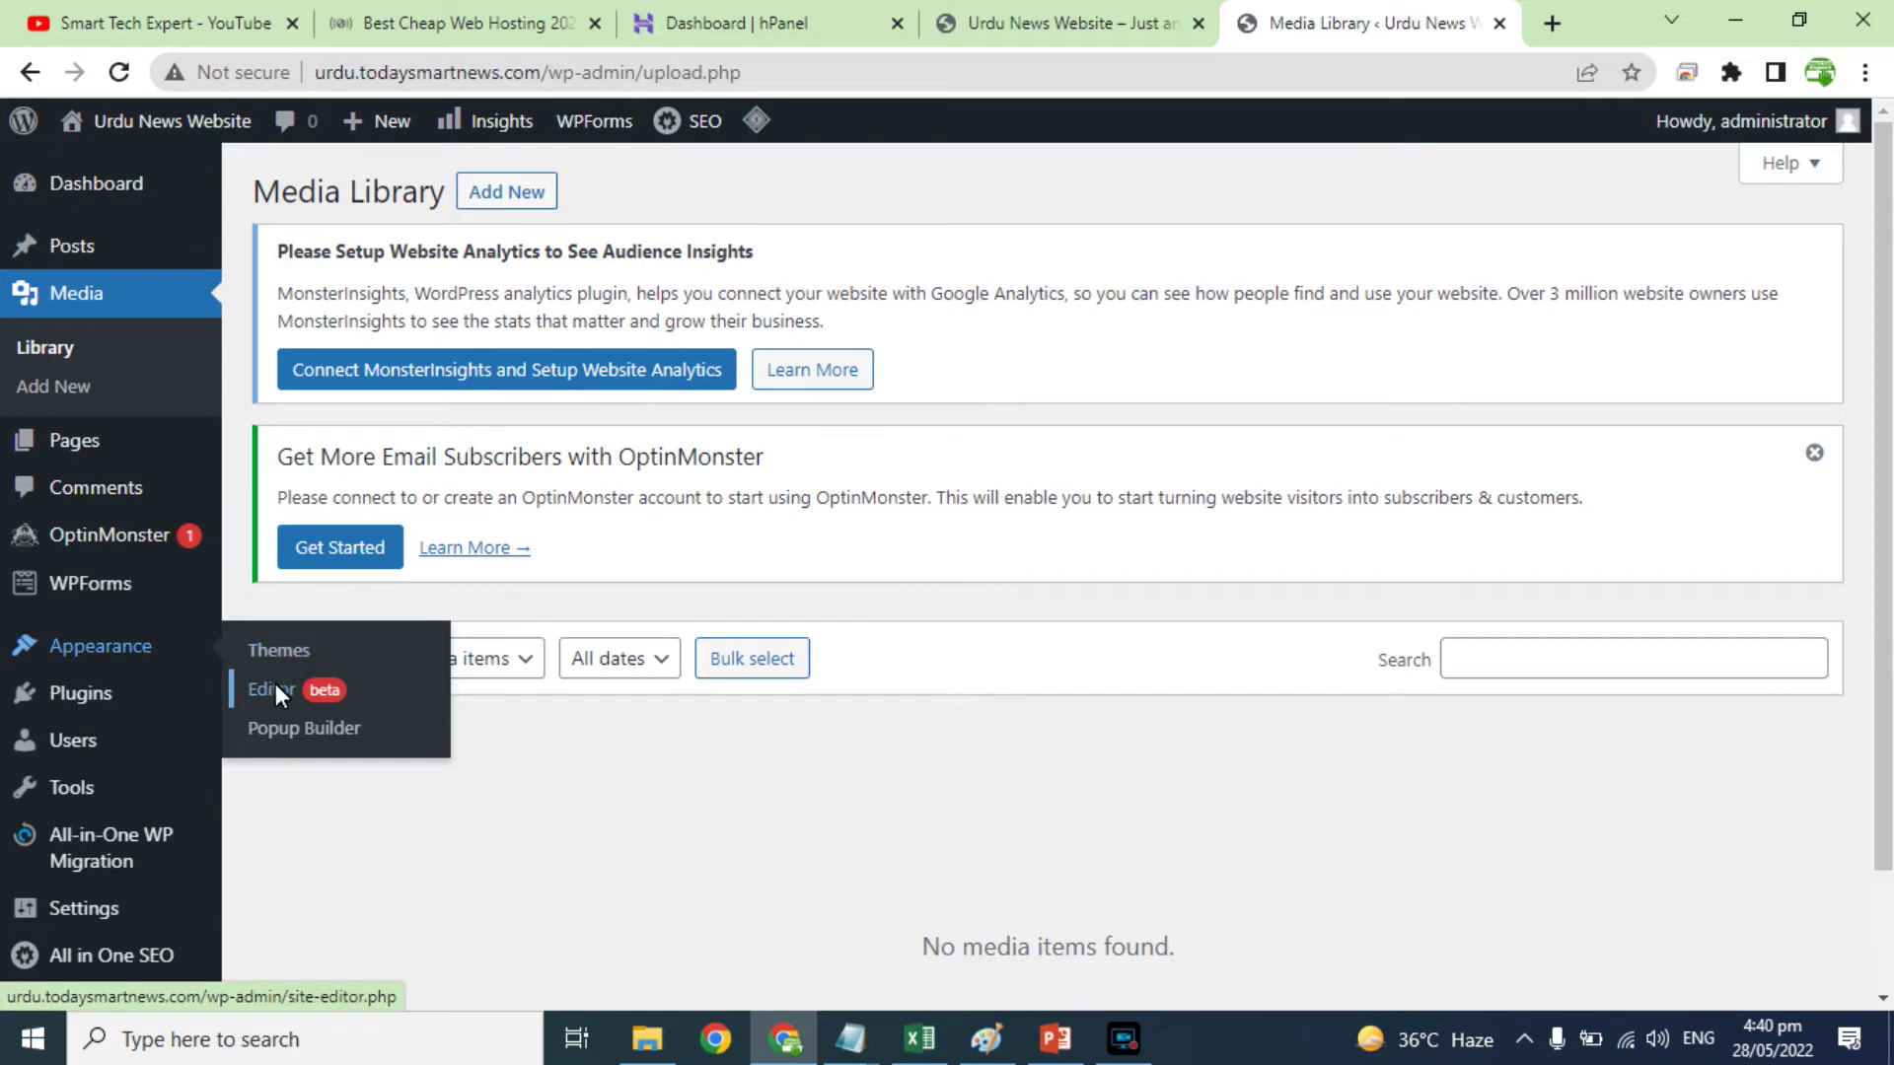
pyautogui.moveTo(132, 702)
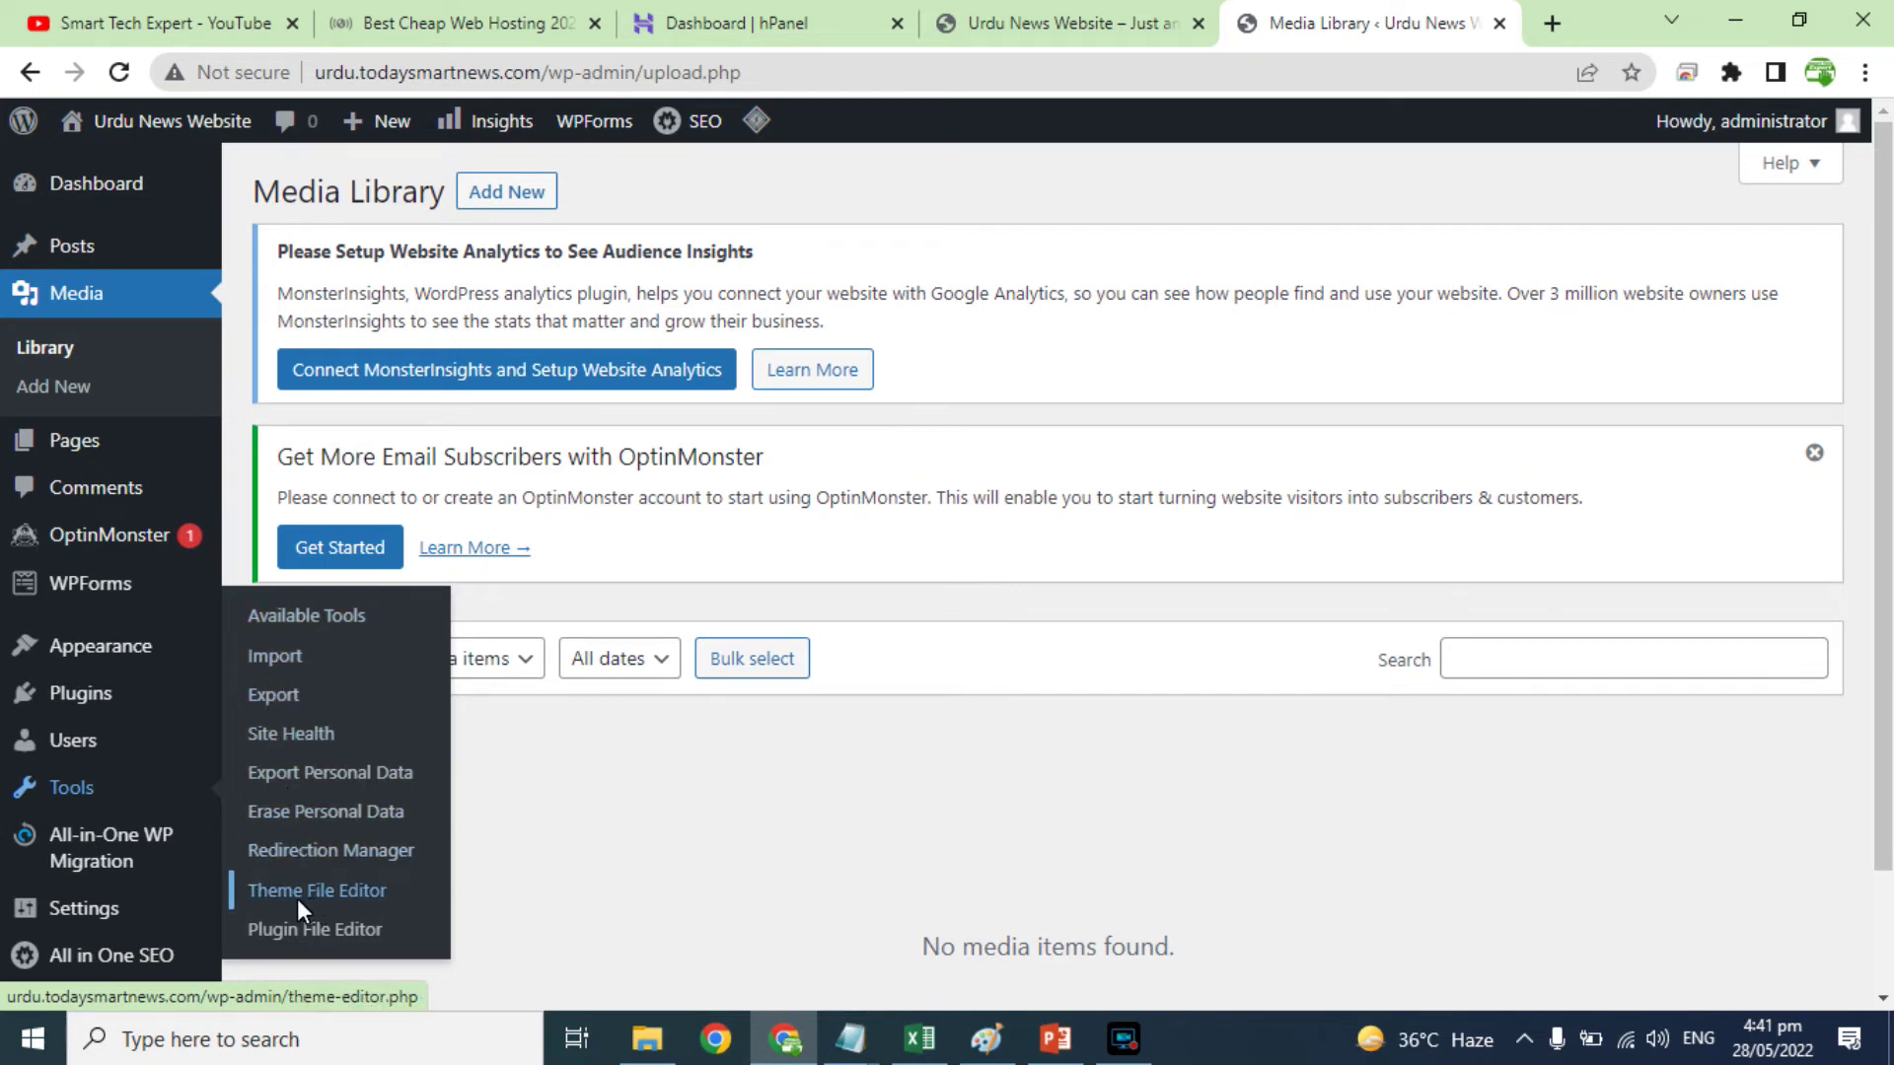
pyautogui.moveTo(110, 875)
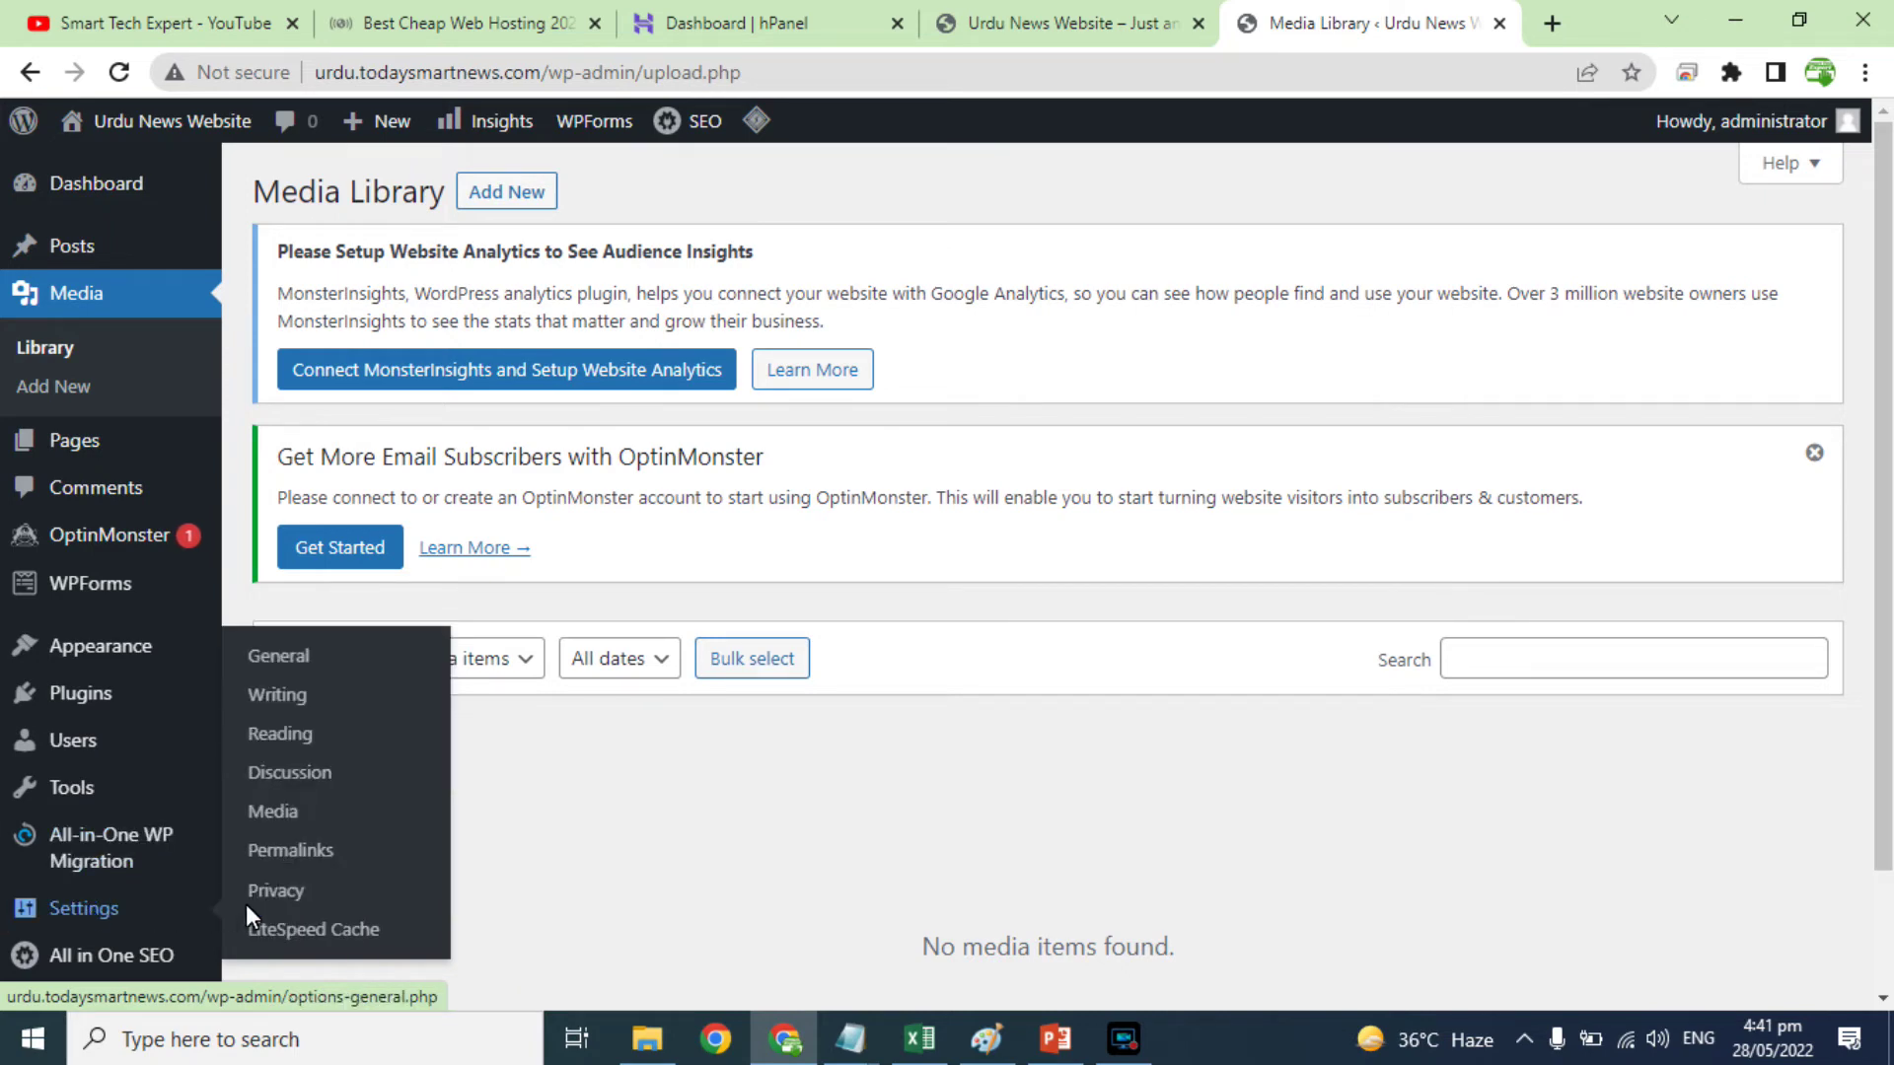
pyautogui.click(280, 655)
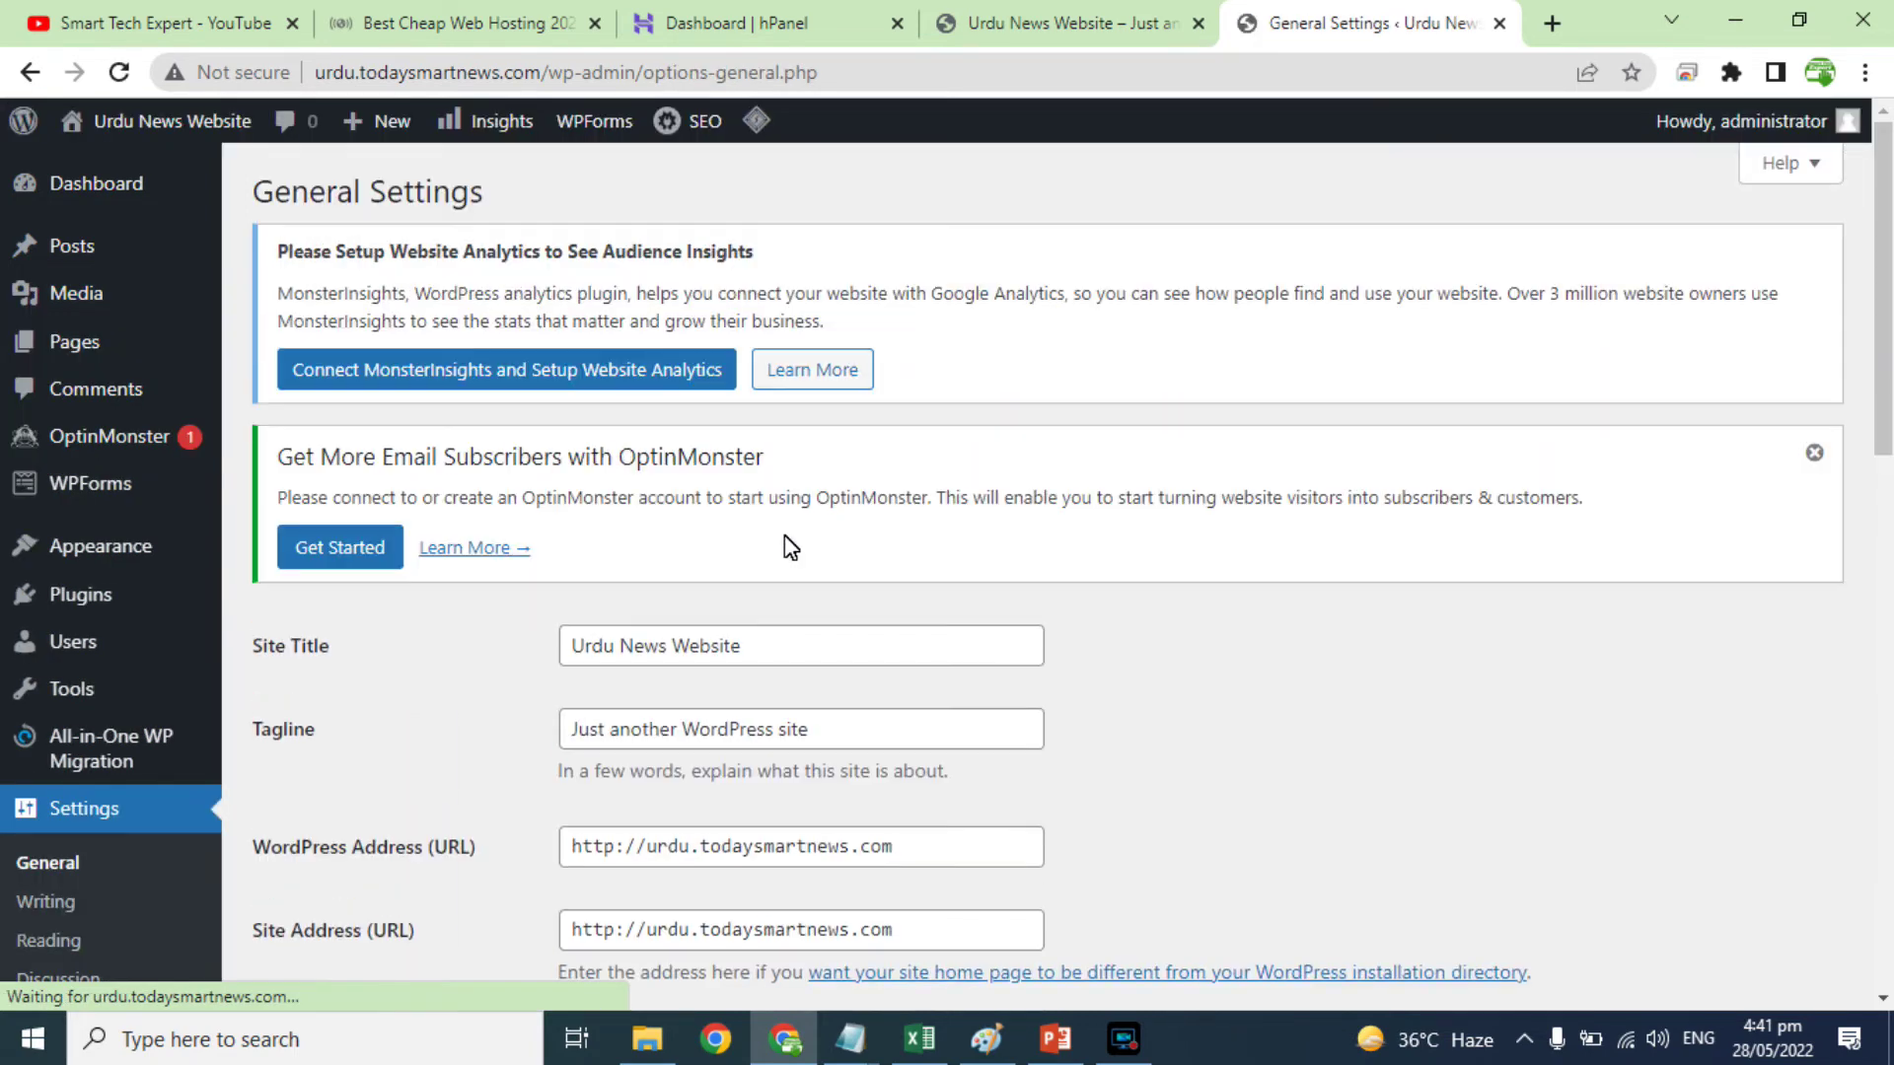
# Step: Copy the site title 'Urdu News Website' into the Tagline, replacing 'Just another WordPress site'
pyautogui.scroll(-4, 784, 535)
pyautogui.moveTo(620, 369); pyautogui.dragTo(761, 371)
pyautogui.moveTo(631, 452); pyautogui.dragTo(765, 455)
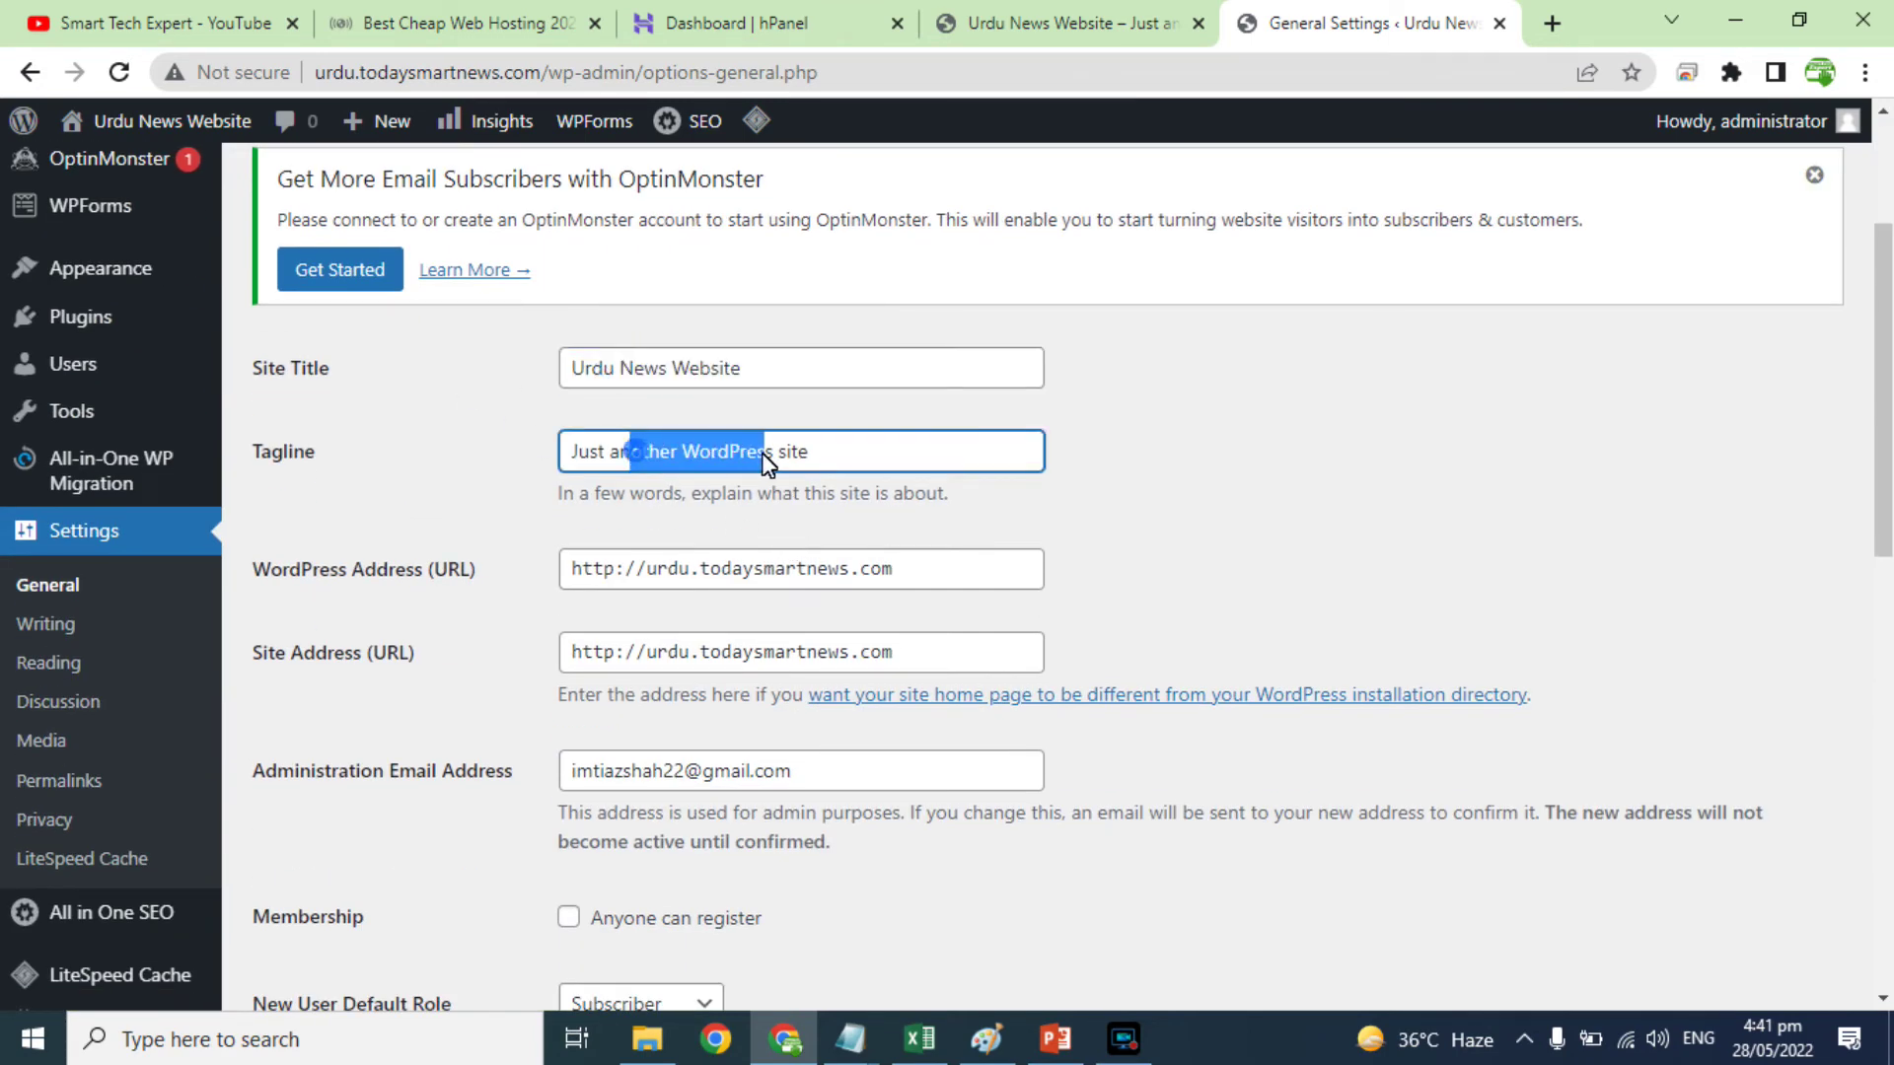
pyautogui.tripleClick(719, 376)
pyautogui.hotkey('ctrl', 'c')
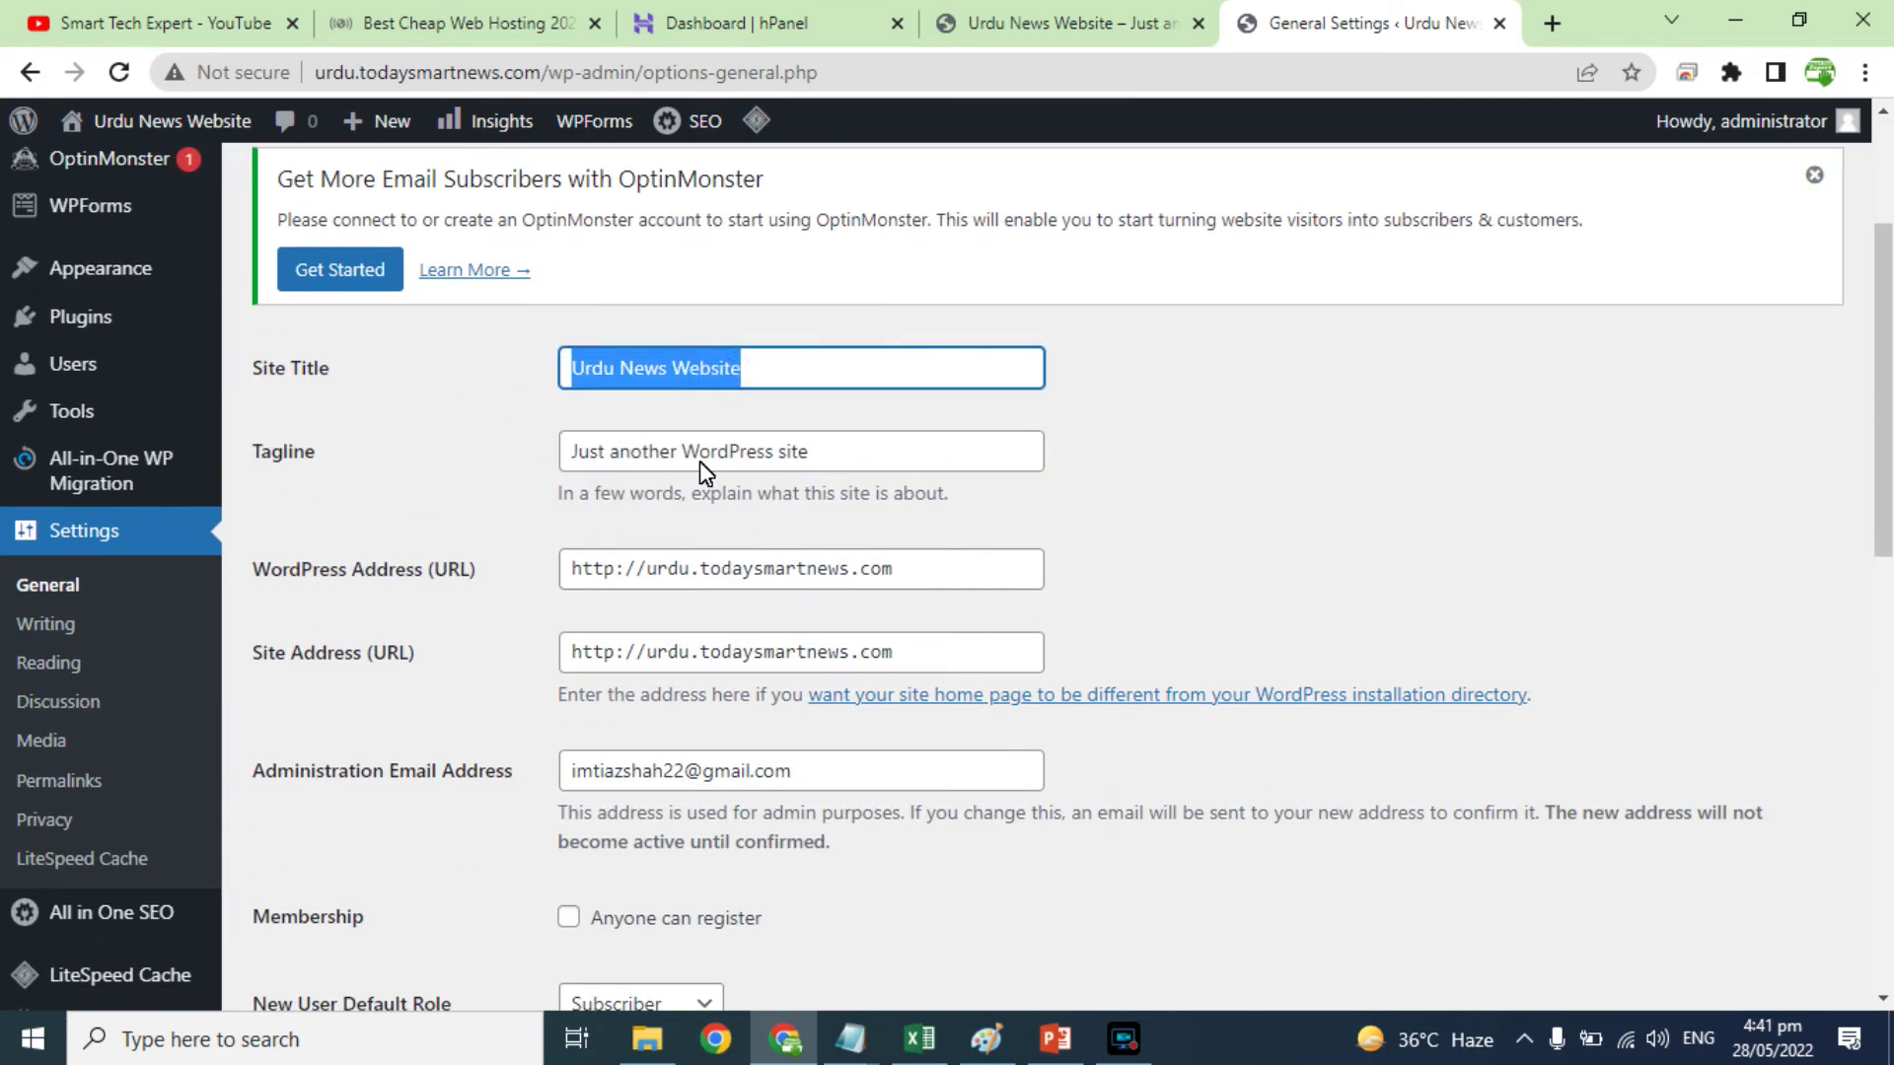
pyautogui.tripleClick(700, 459)
pyautogui.hotkey('ctrl', 'v')
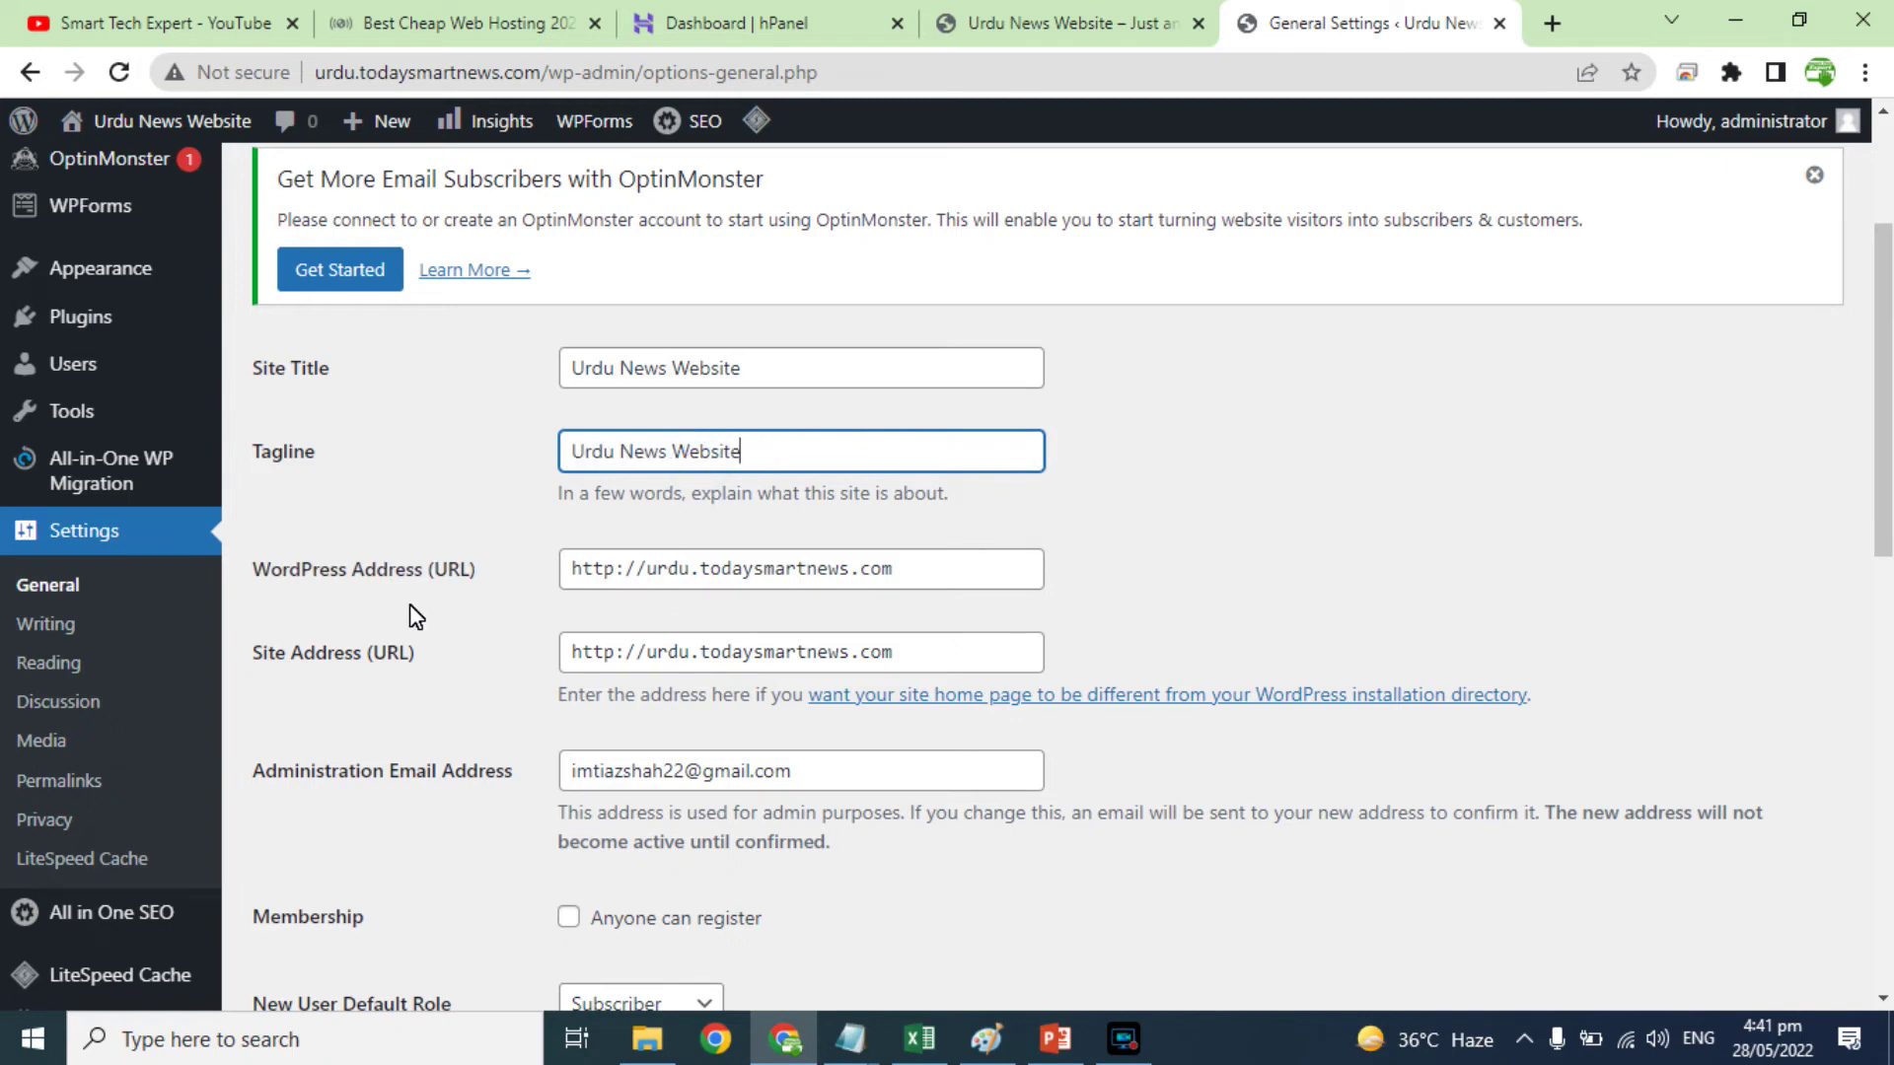
pyautogui.scroll(-5, 795, 646)
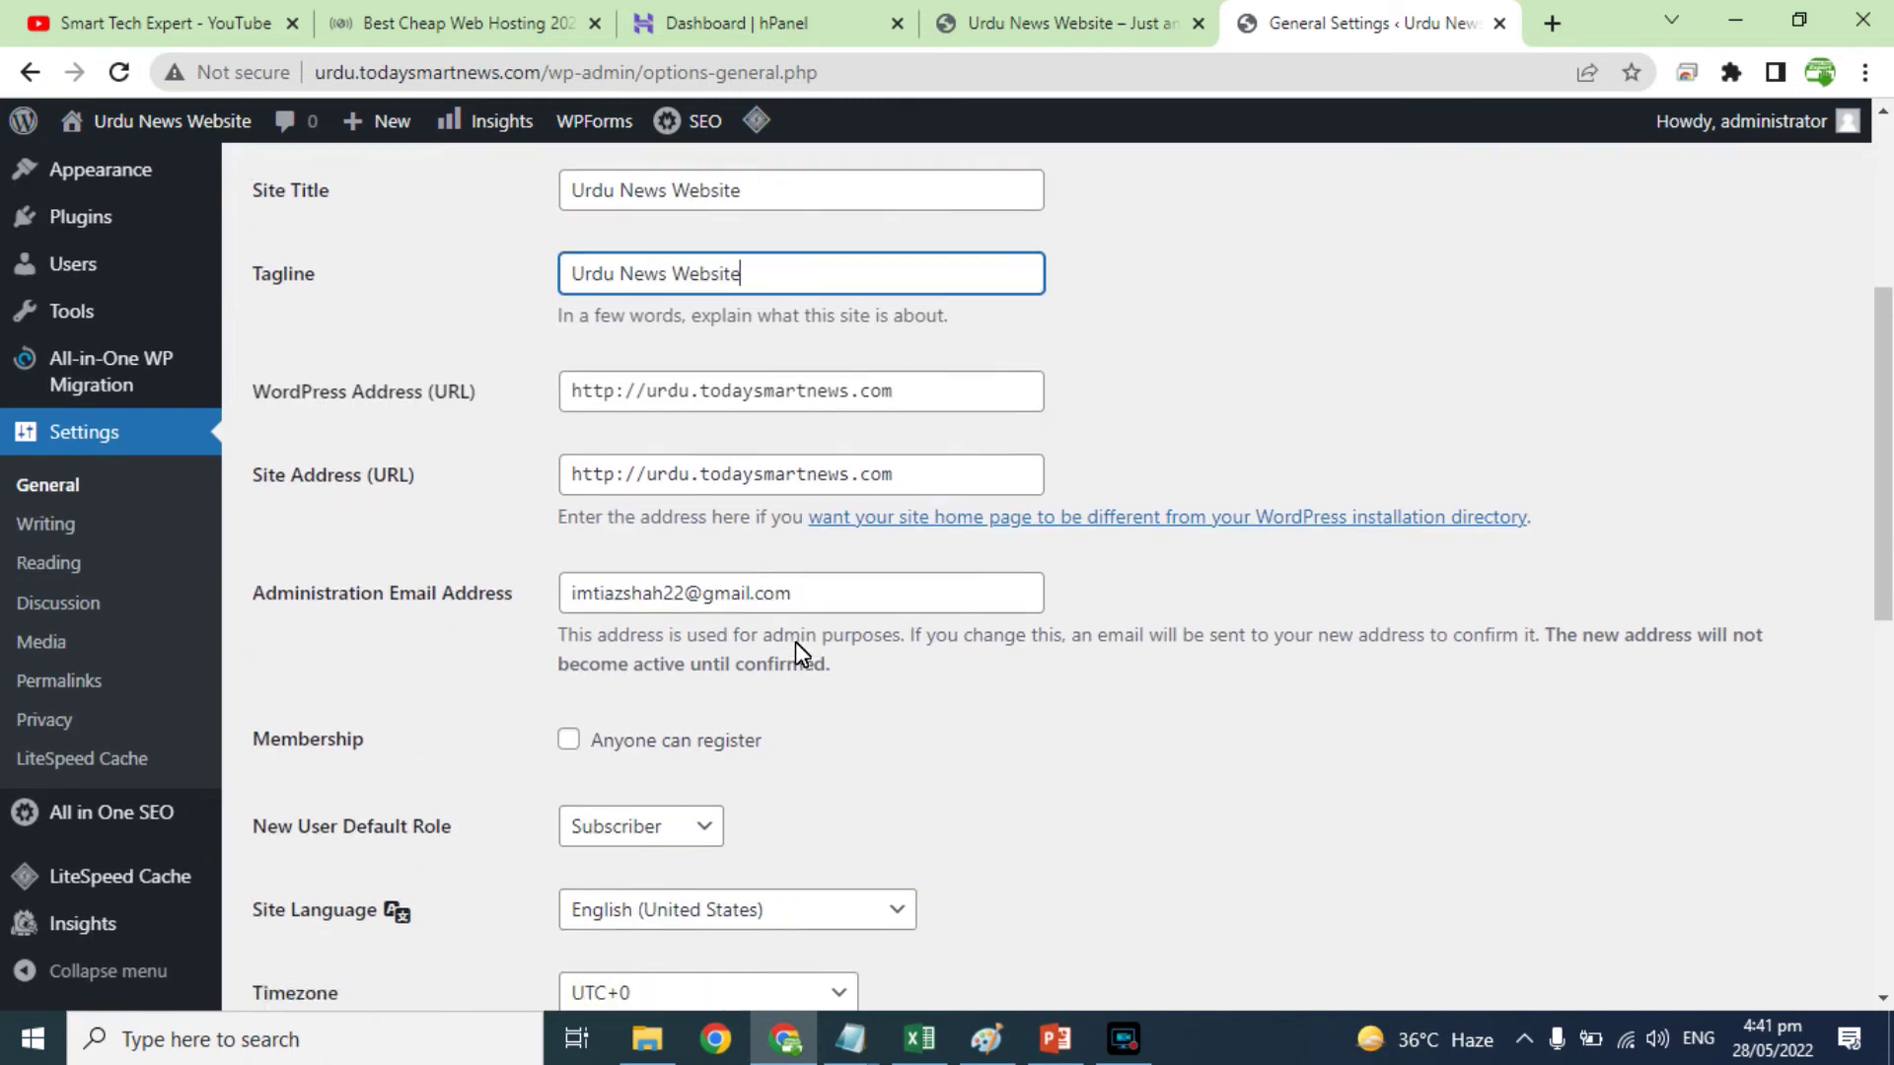
pyautogui.scroll(-5, 738, 480)
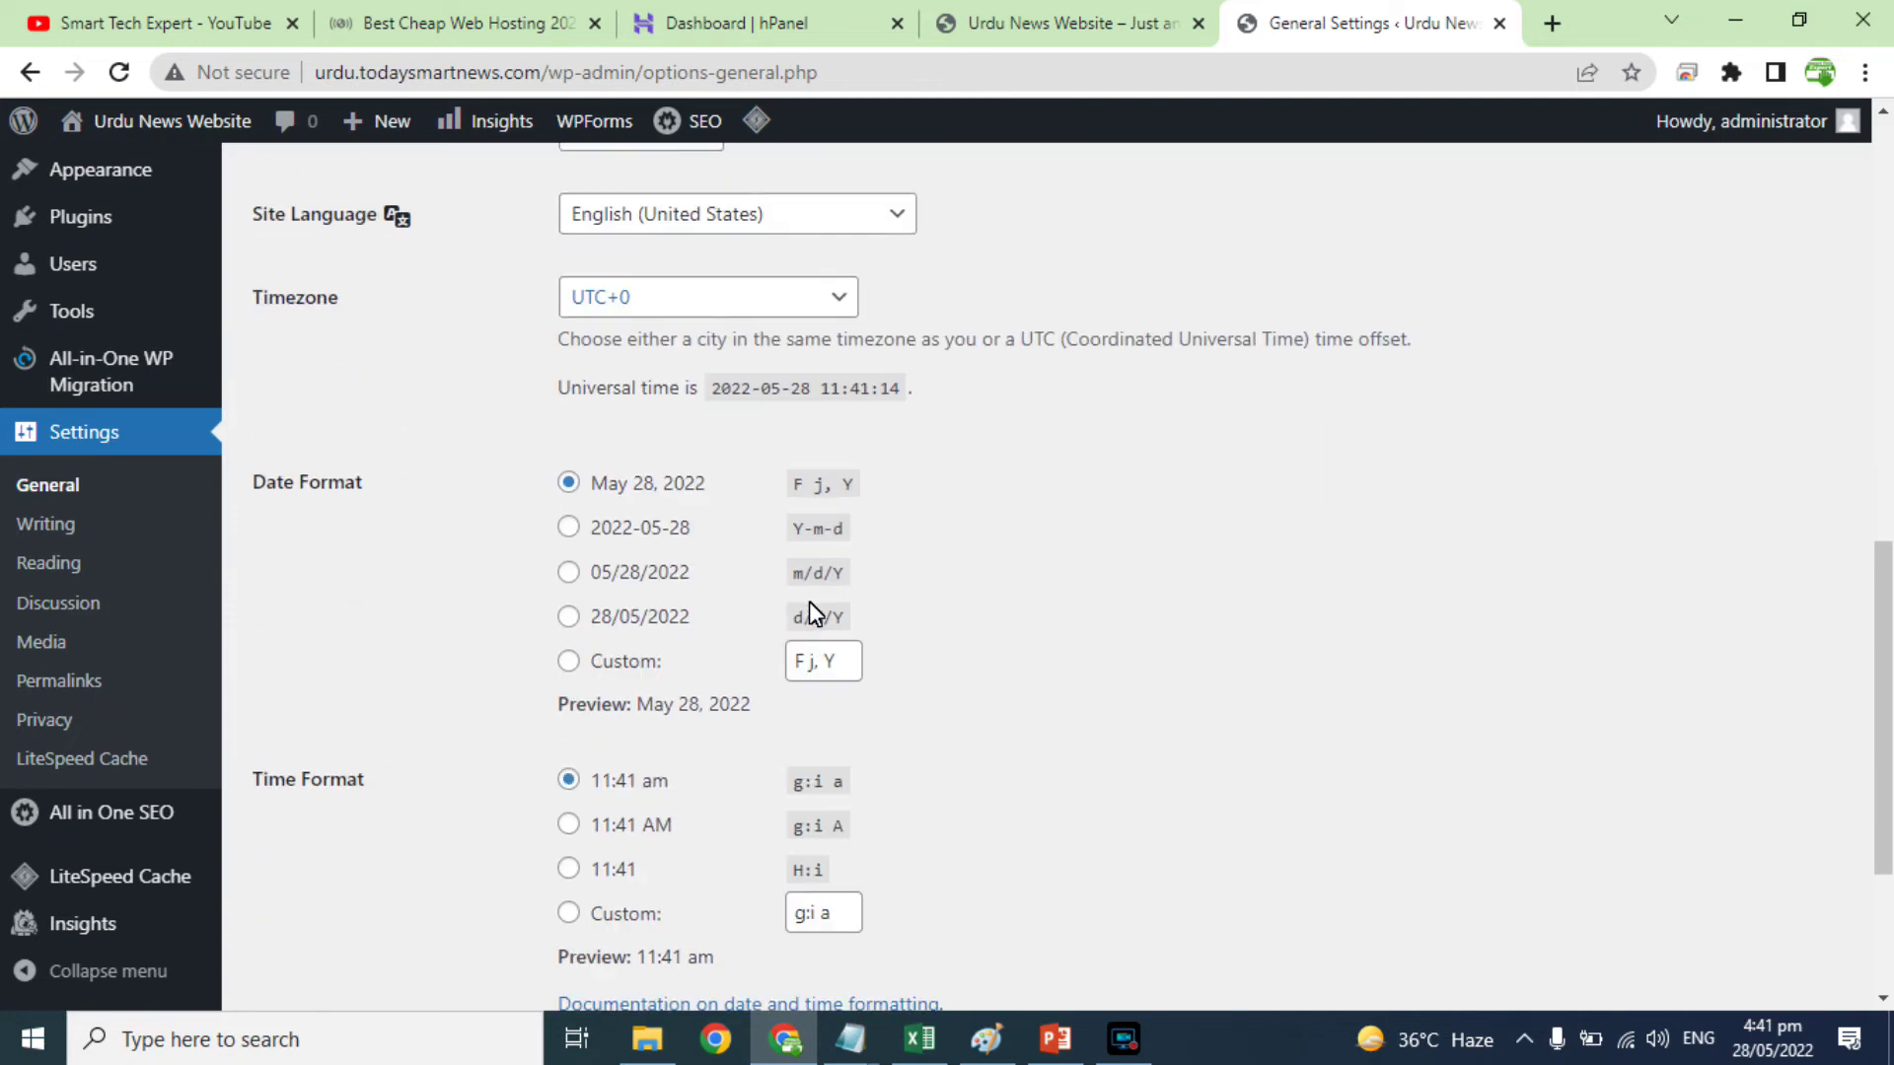
pyautogui.click(55, 521)
# Step: Look through the Writing and Reading settings and glance at the live site's front page
pyautogui.scroll(-5, 883, 696)
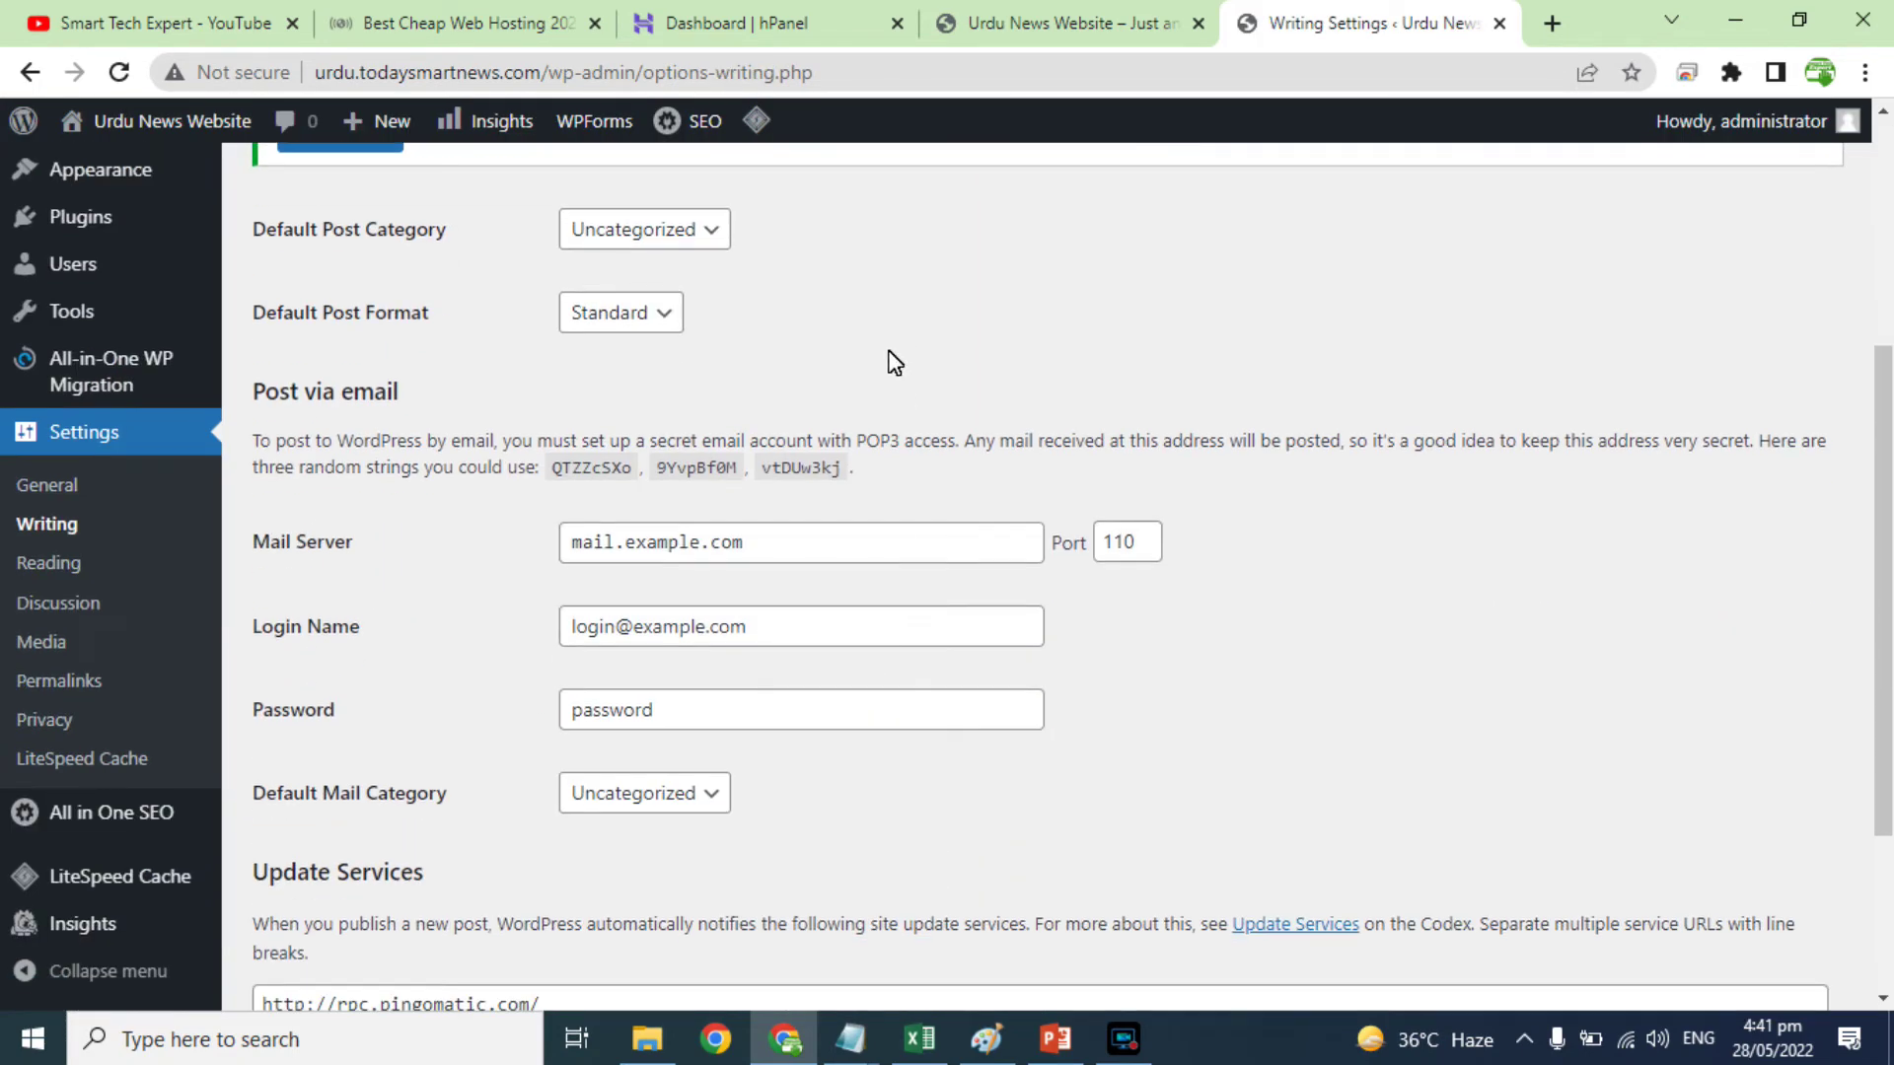
pyautogui.click(55, 562)
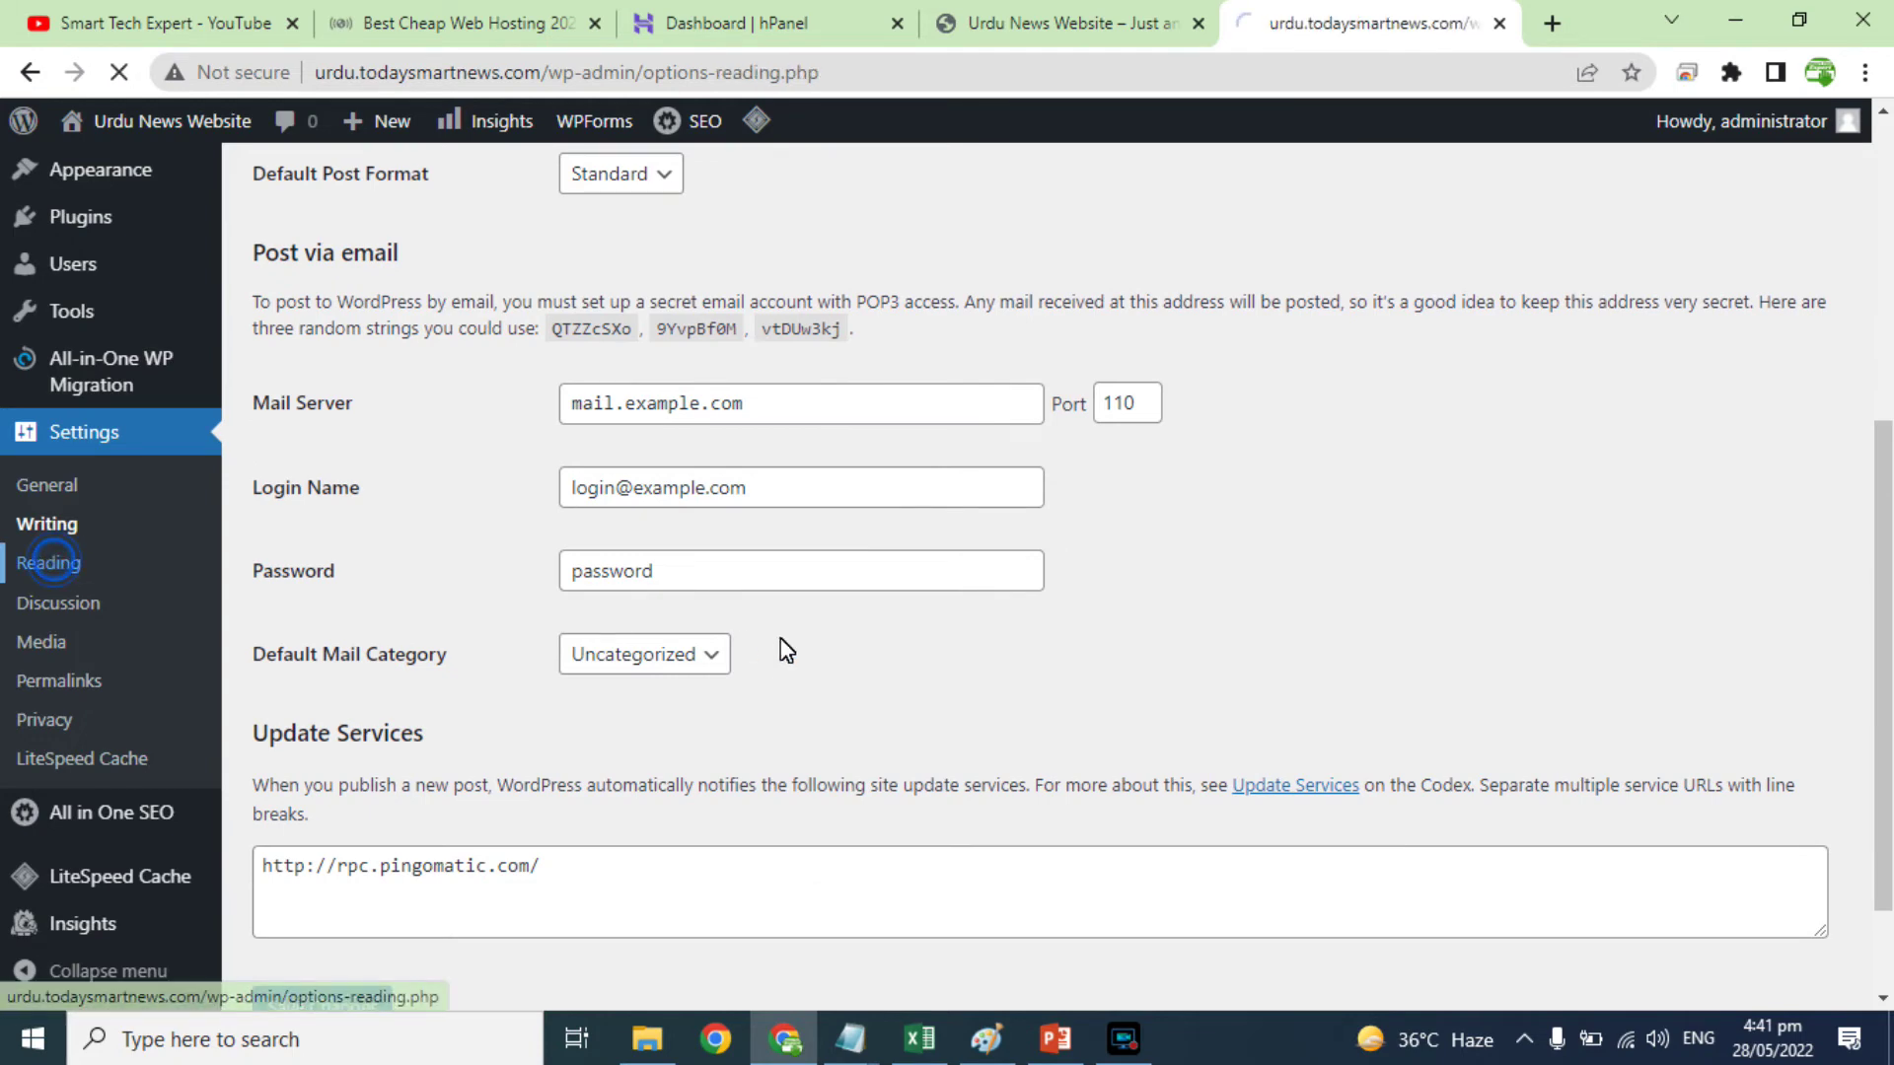
pyautogui.scroll(-3, 778, 646)
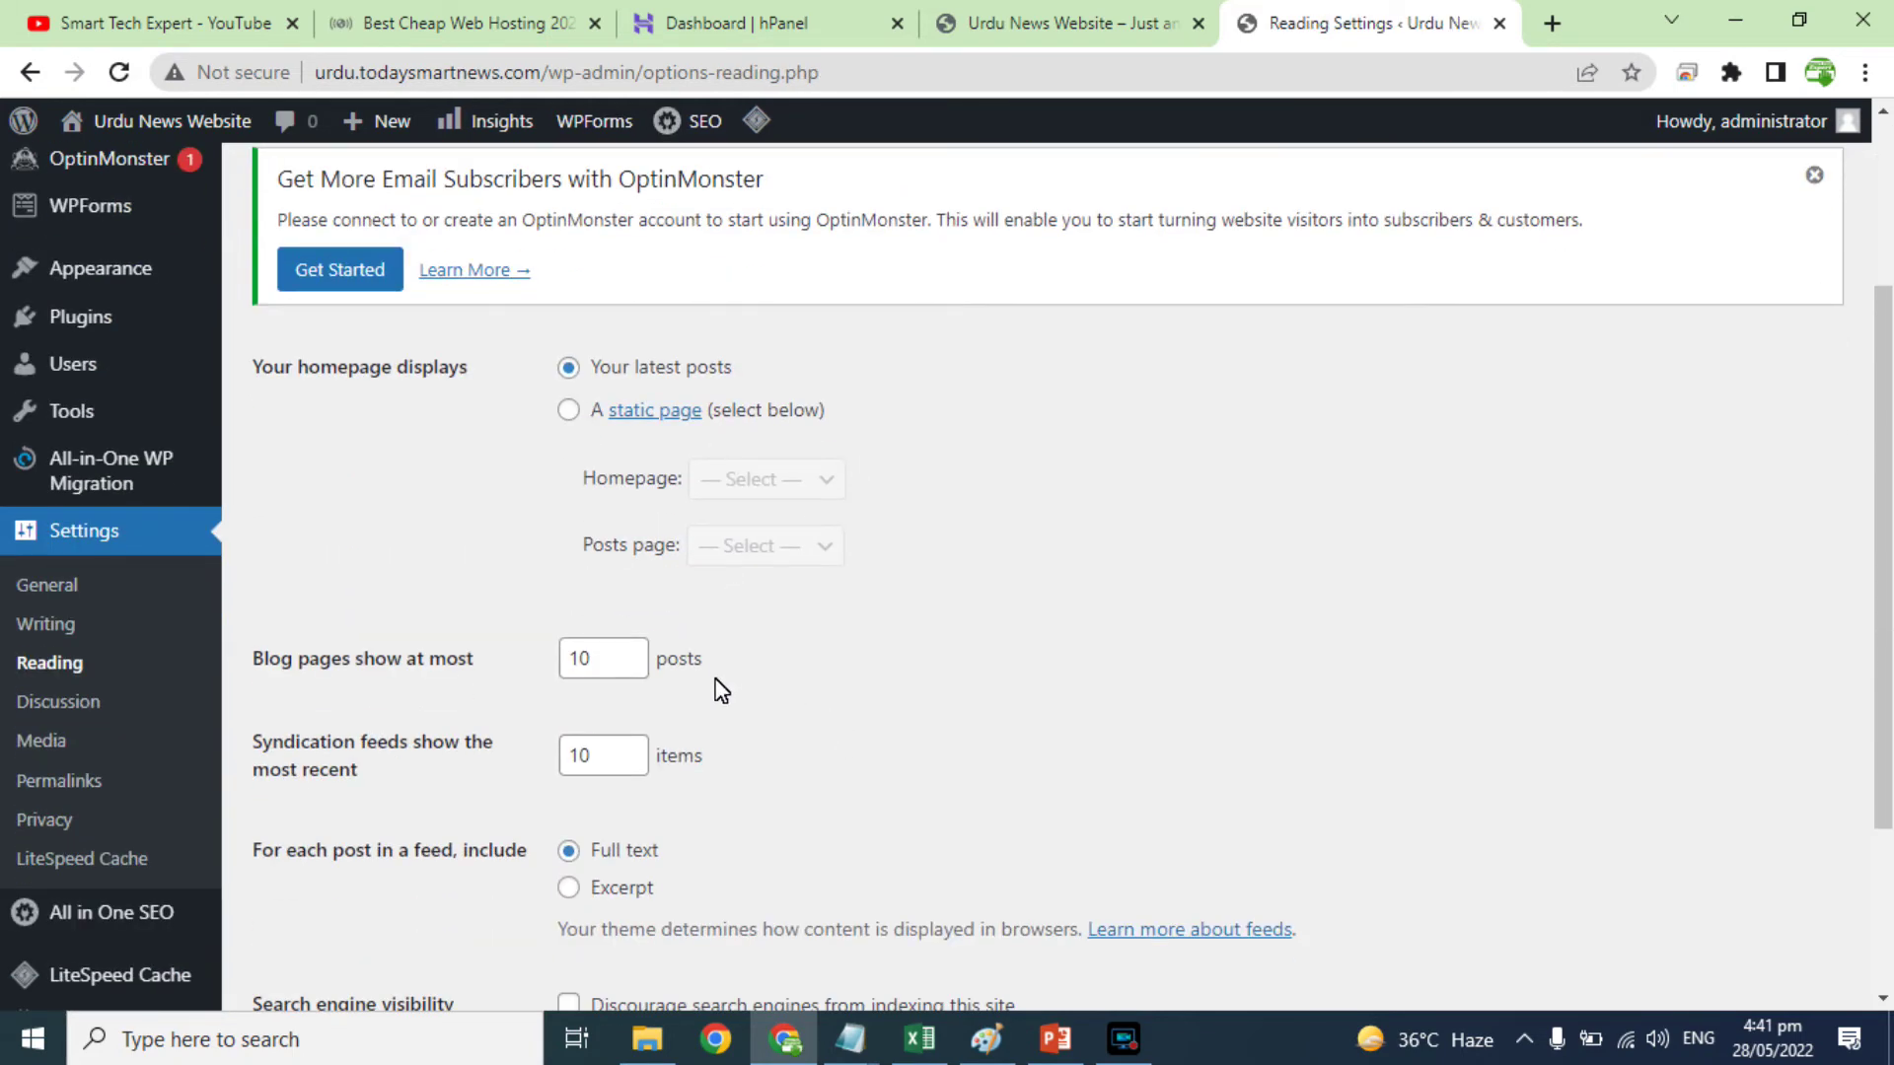
pyautogui.click(1072, 29)
pyautogui.hotkey('ctrl', 'Tab')
# Step: Review the Discussion and Media settings, then go to Permalink Settings
pyautogui.click(39, 701)
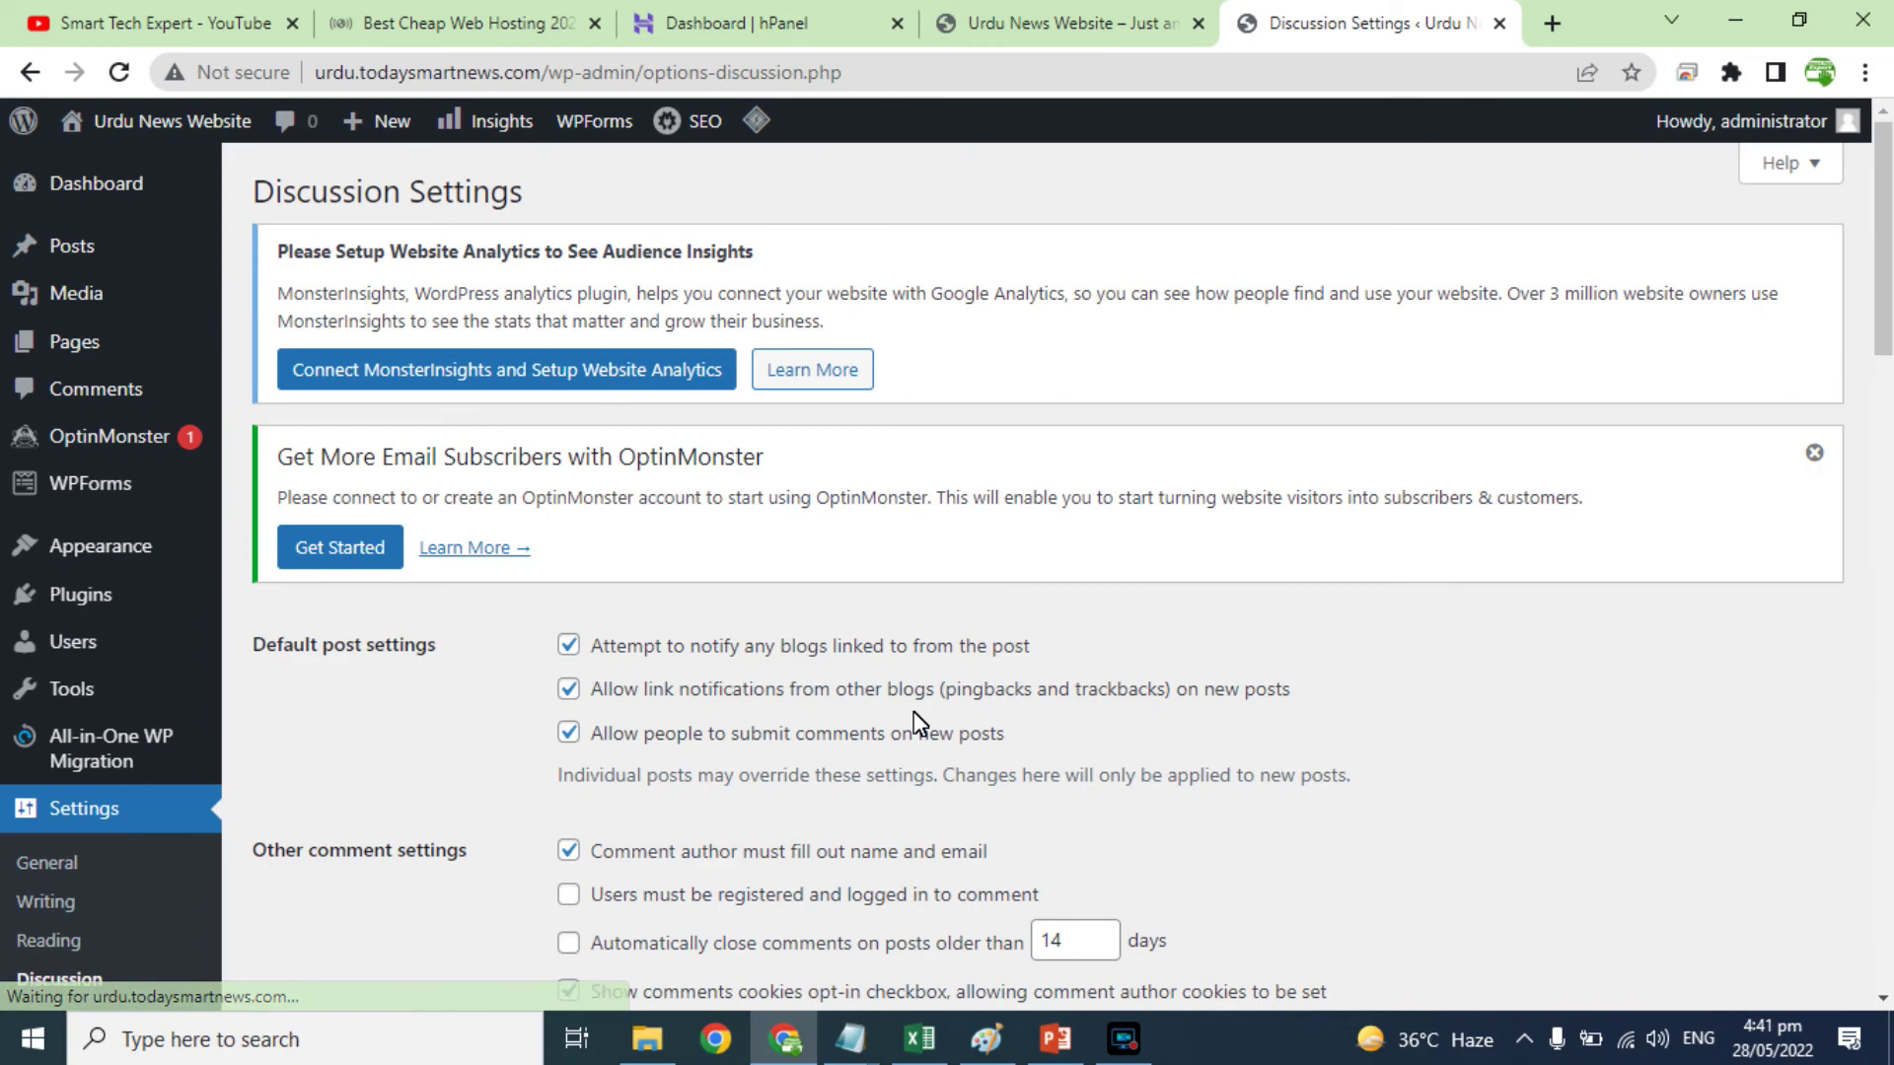
pyautogui.scroll(-5, 917, 725)
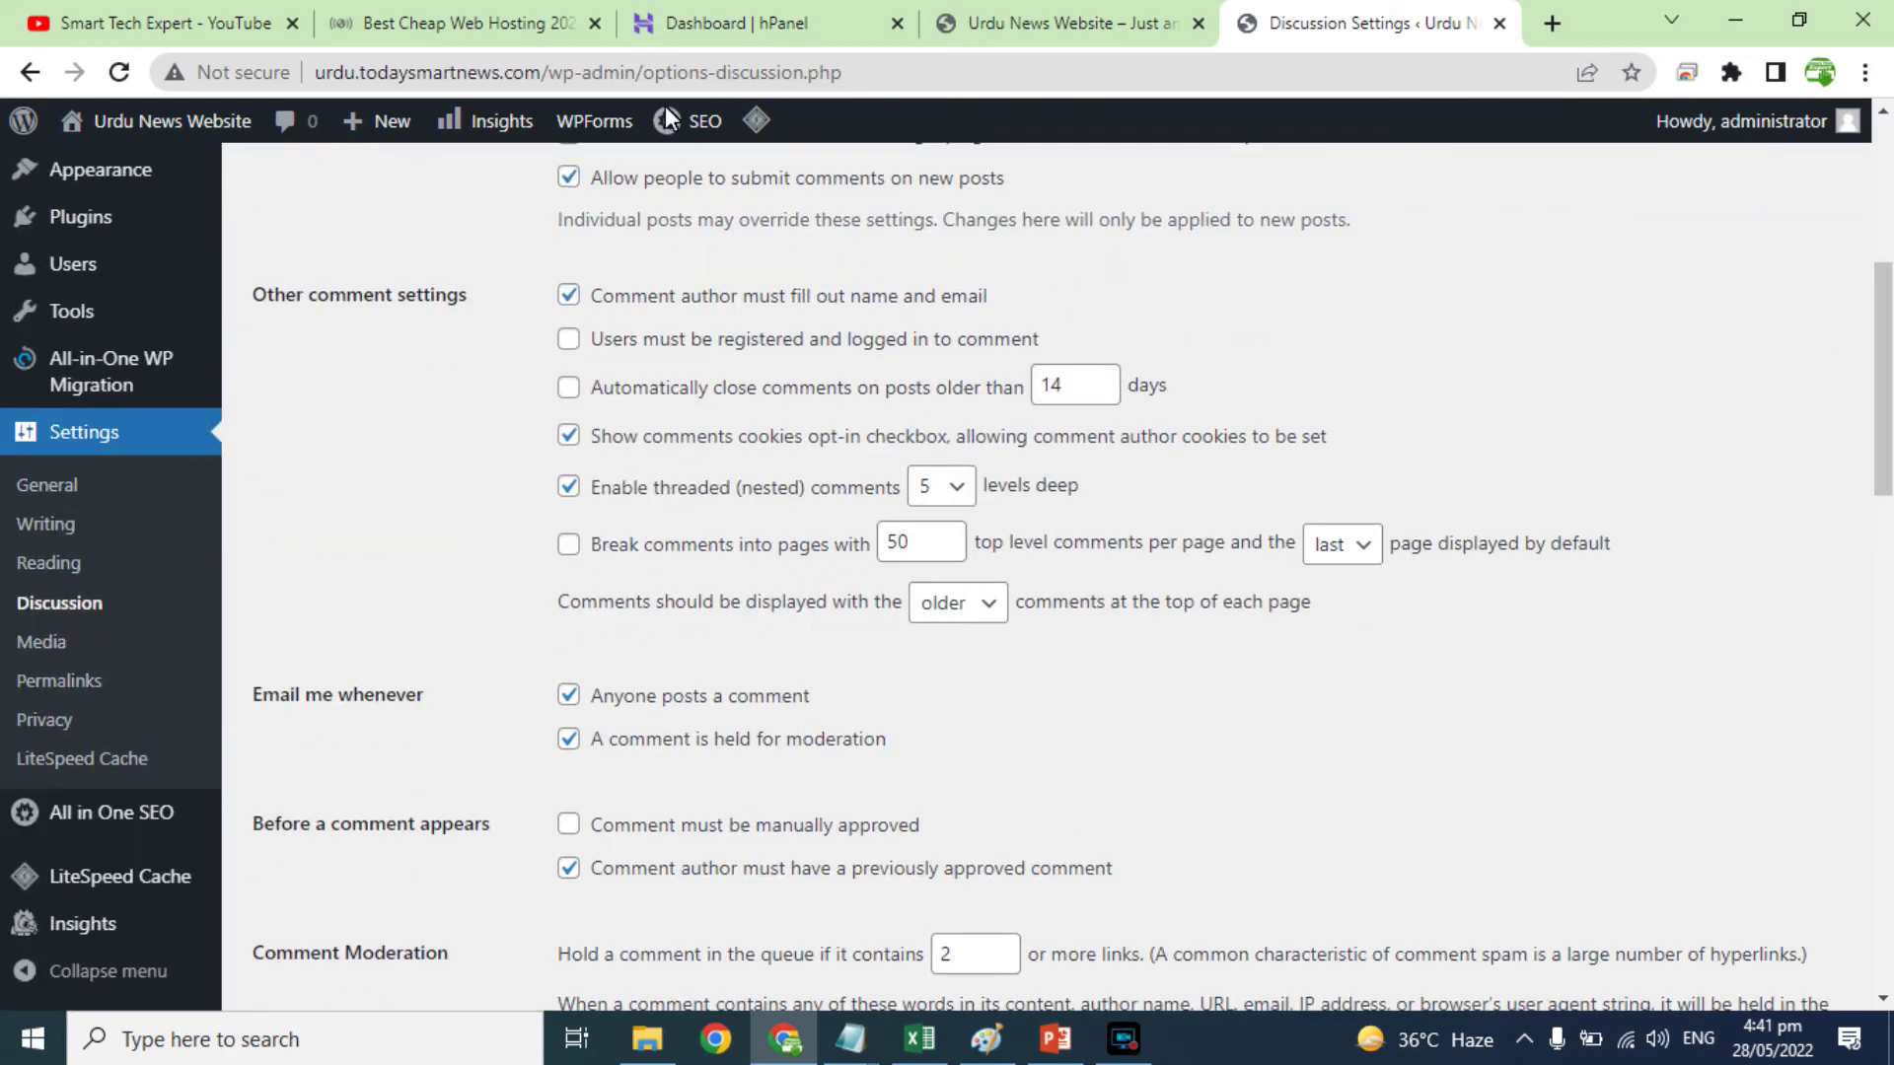
pyautogui.click(49, 639)
pyautogui.scroll(-4, 868, 727)
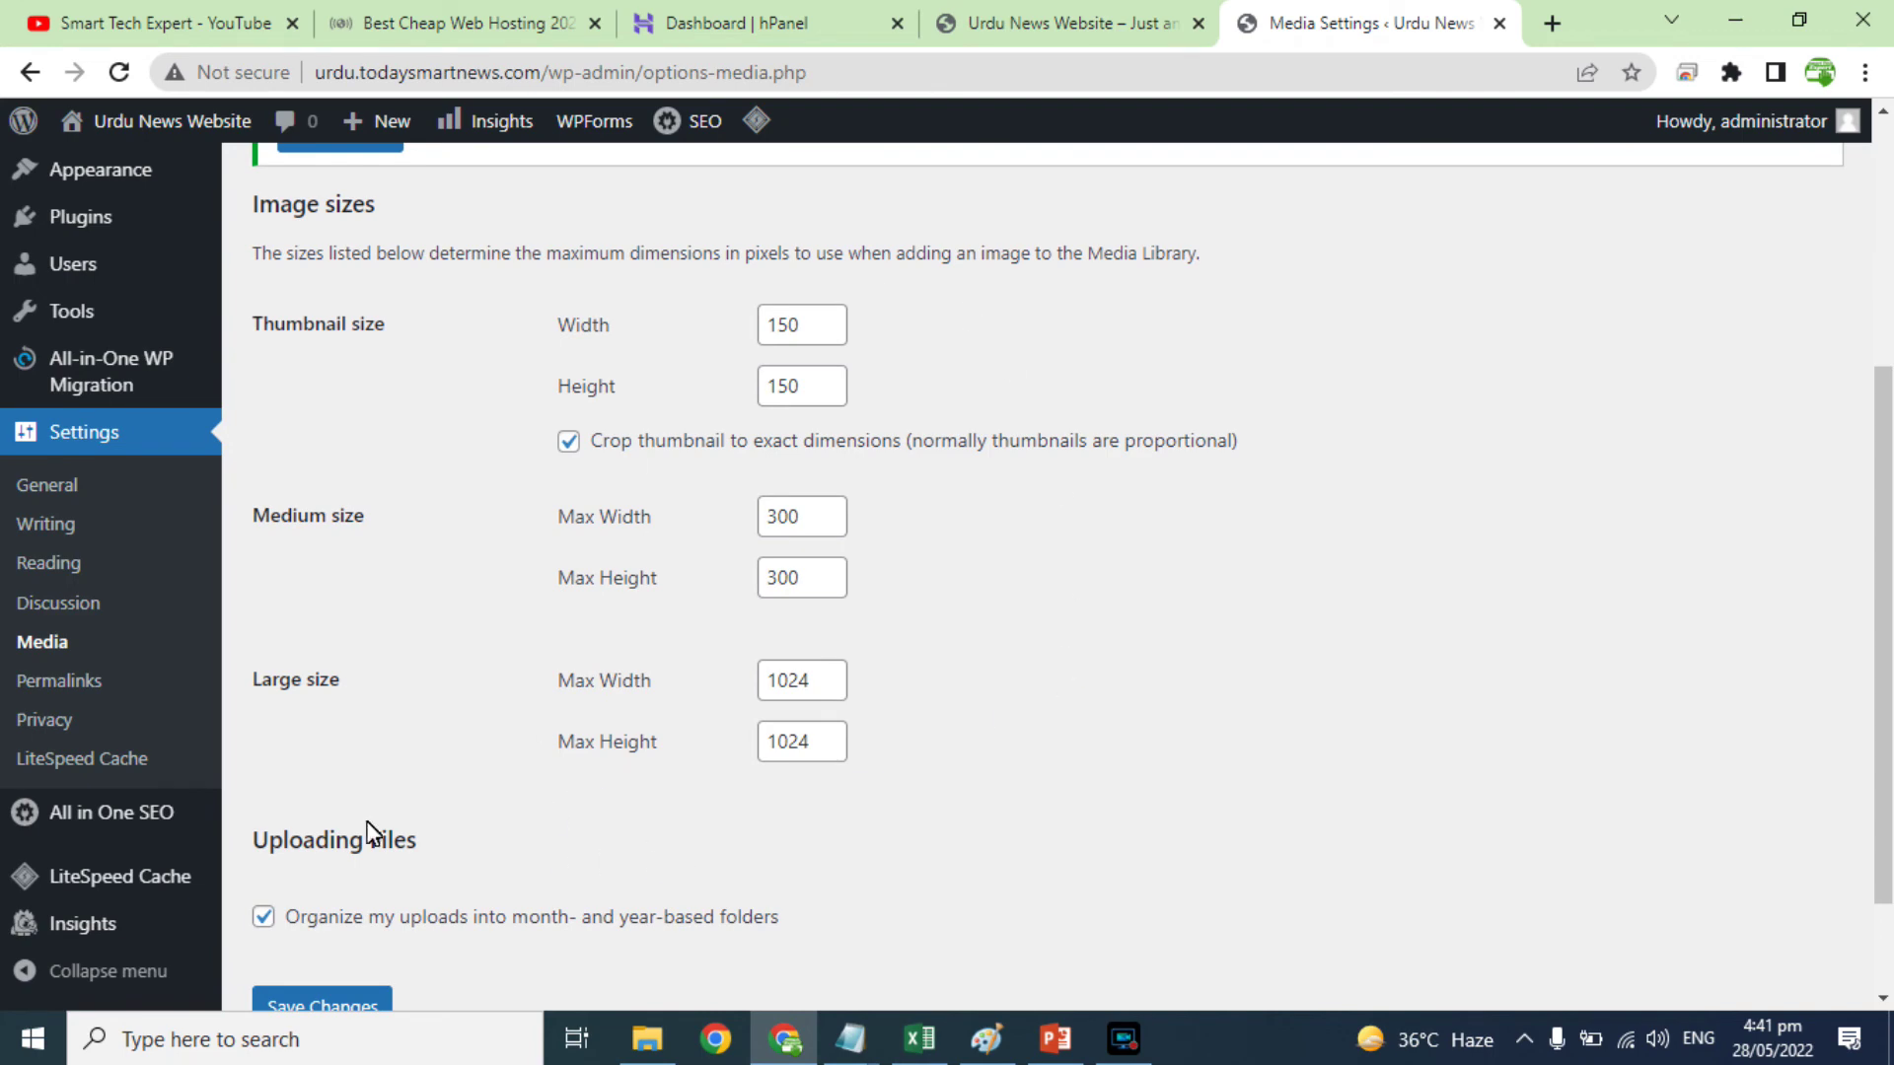
pyautogui.click(50, 678)
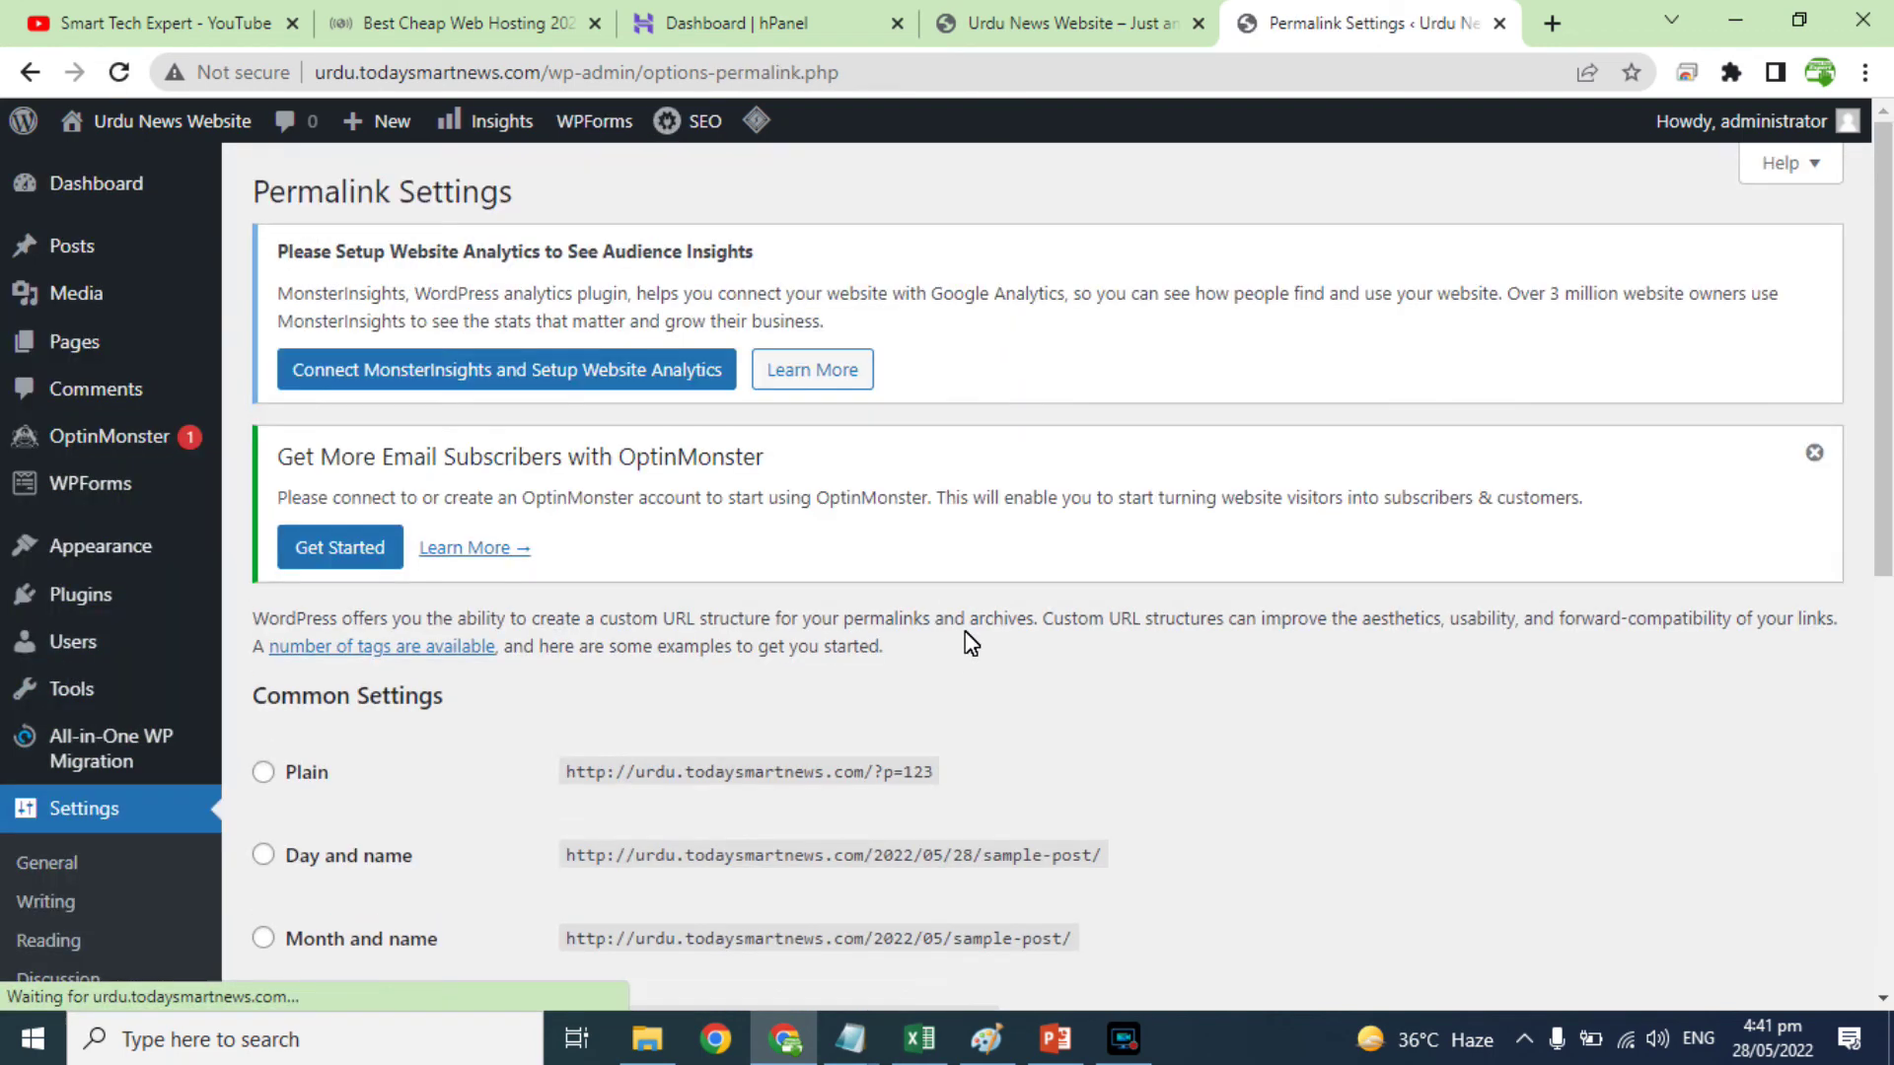
# Step: Compare the current custom permalink structure with the Hello world post's date-based address
pyautogui.scroll(-4, 1026, 763)
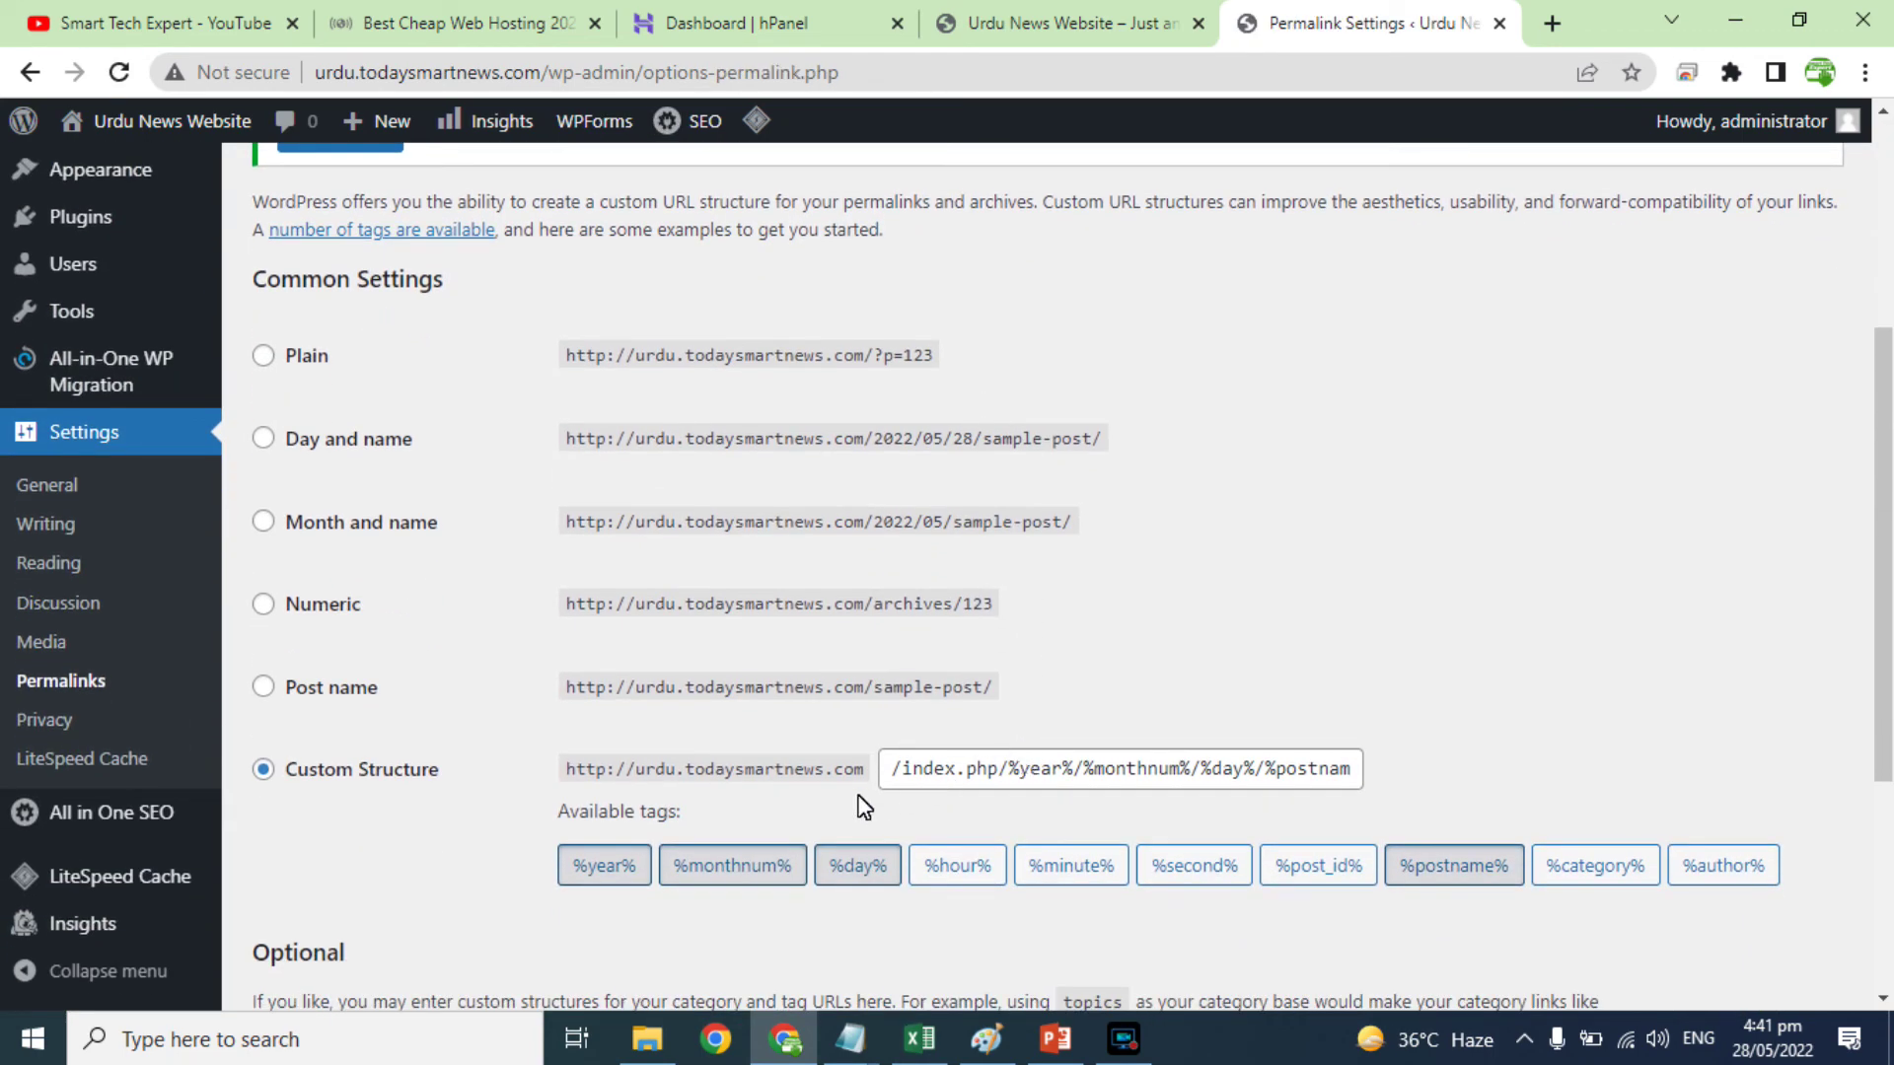
pyautogui.moveTo(945, 775); pyautogui.dragTo(1300, 772)
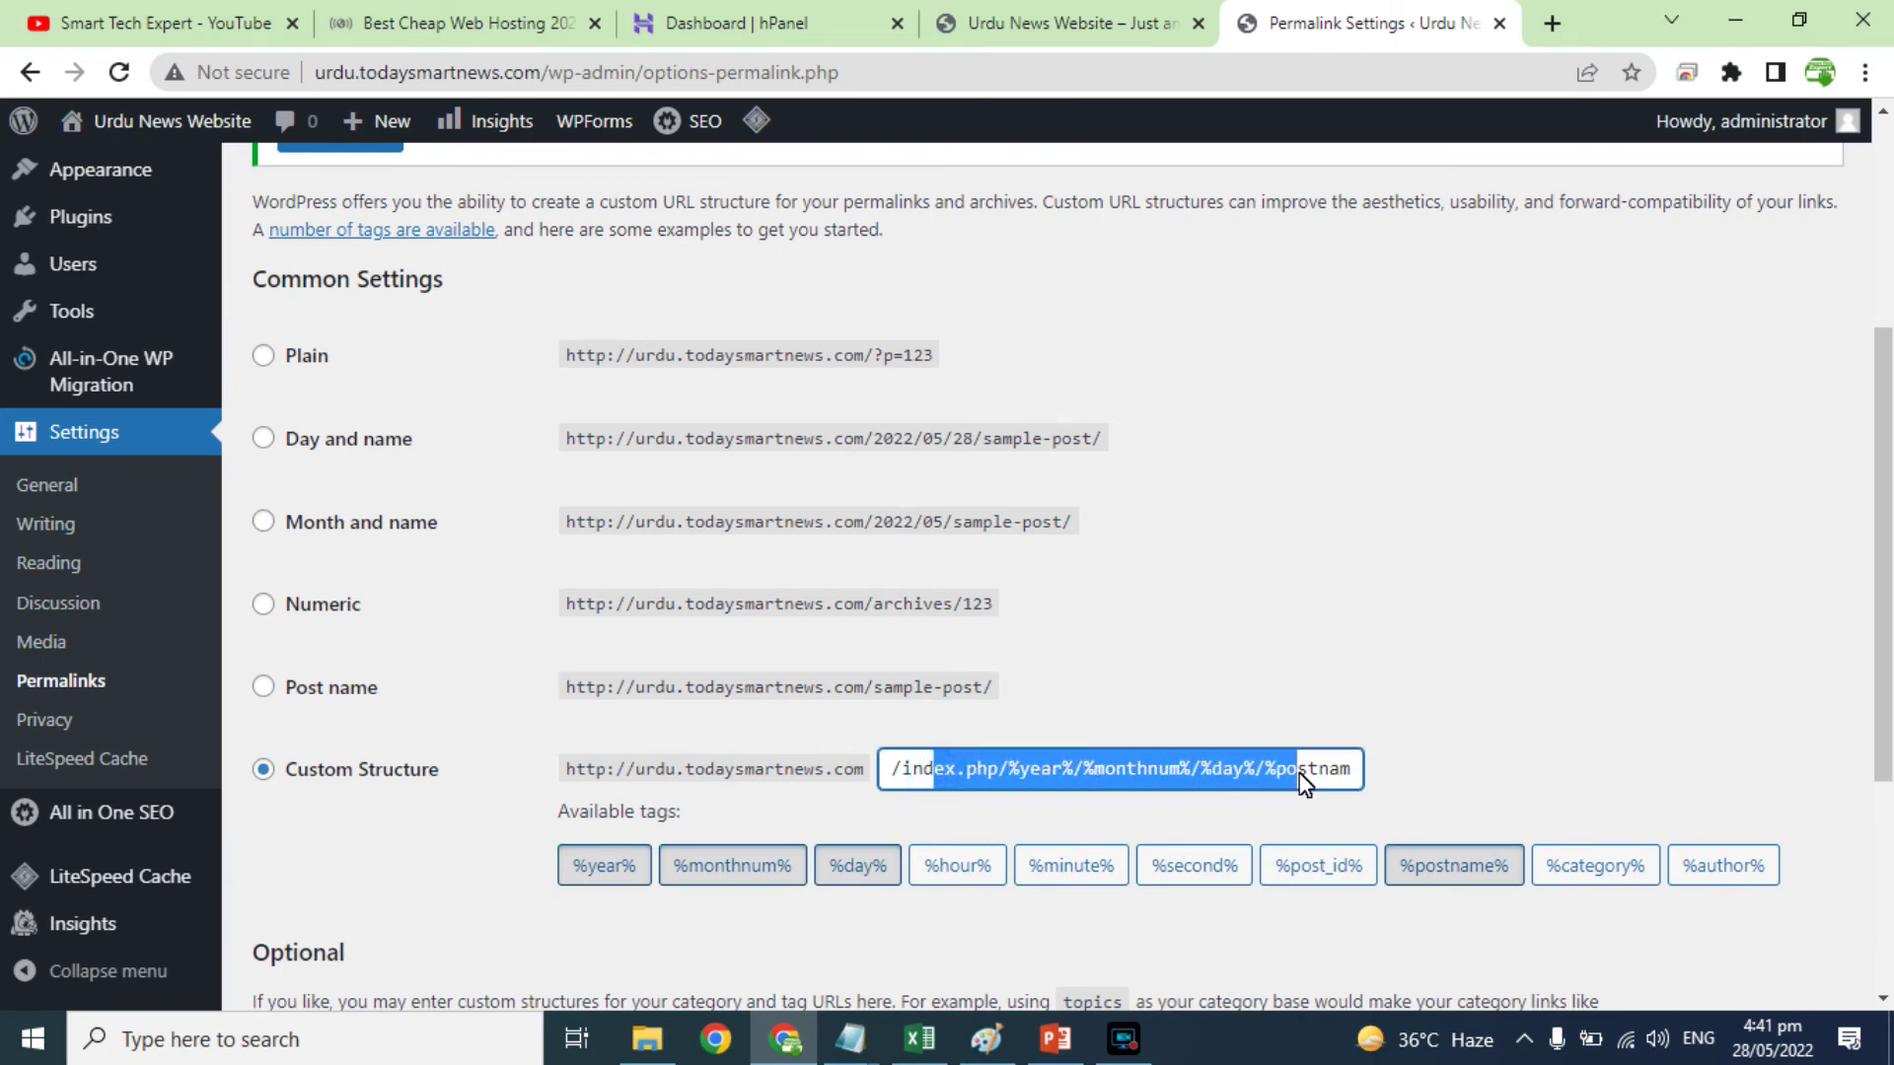
pyautogui.click(1060, 21)
pyautogui.click(429, 402)
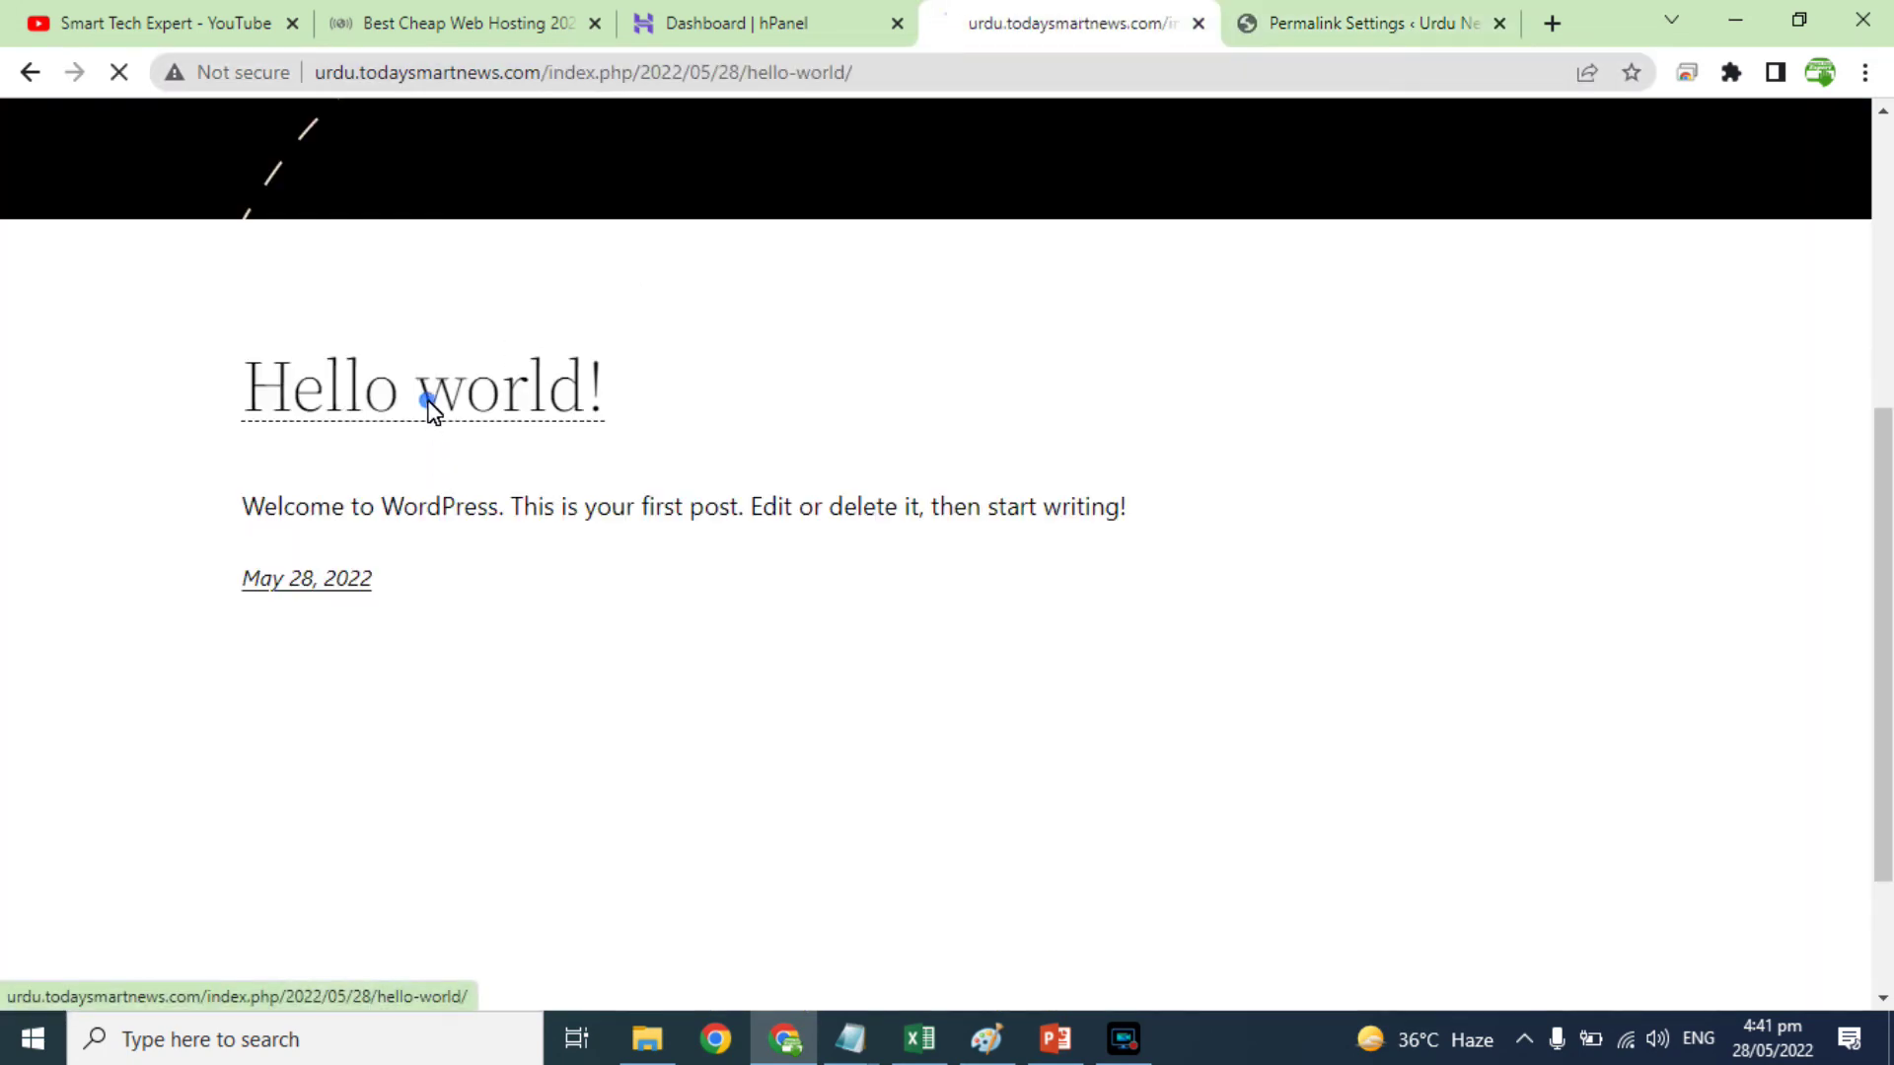
pyautogui.moveTo(569, 79); pyautogui.dragTo(838, 81)
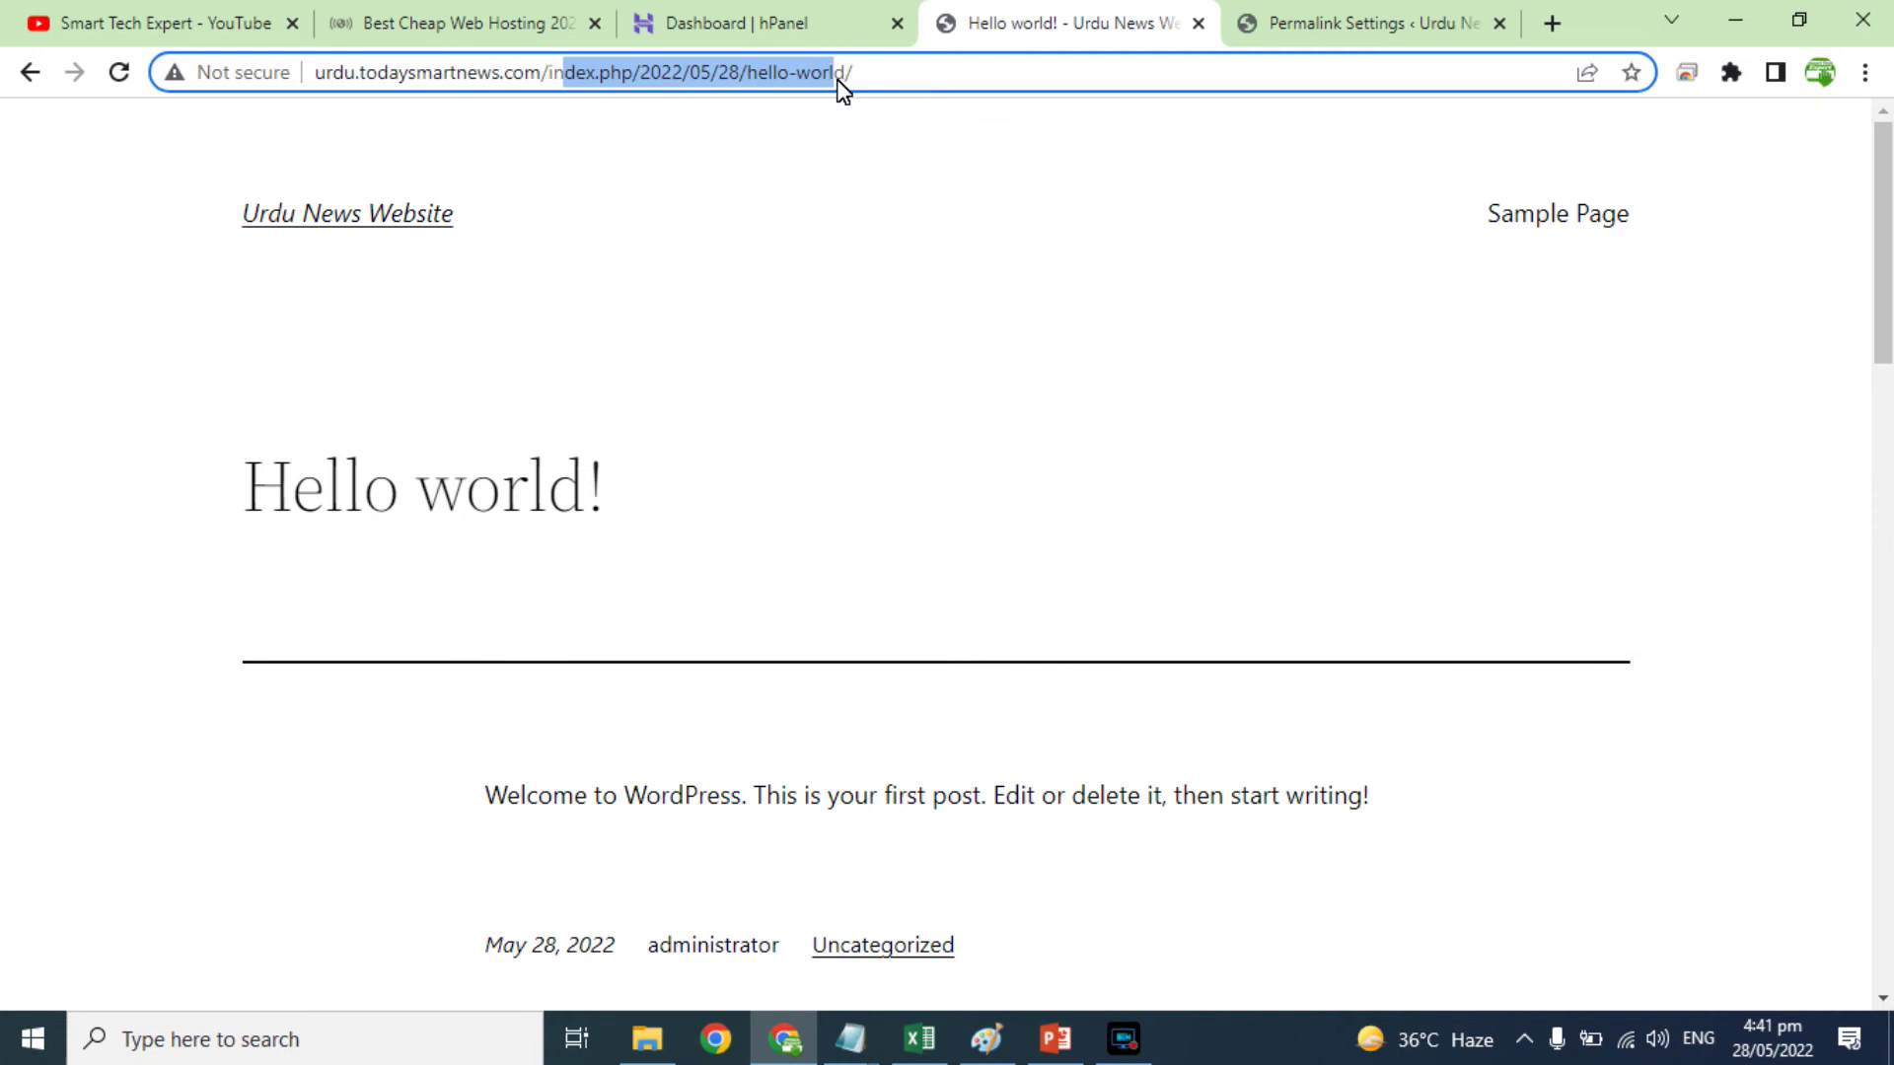
pyautogui.click(1294, 28)
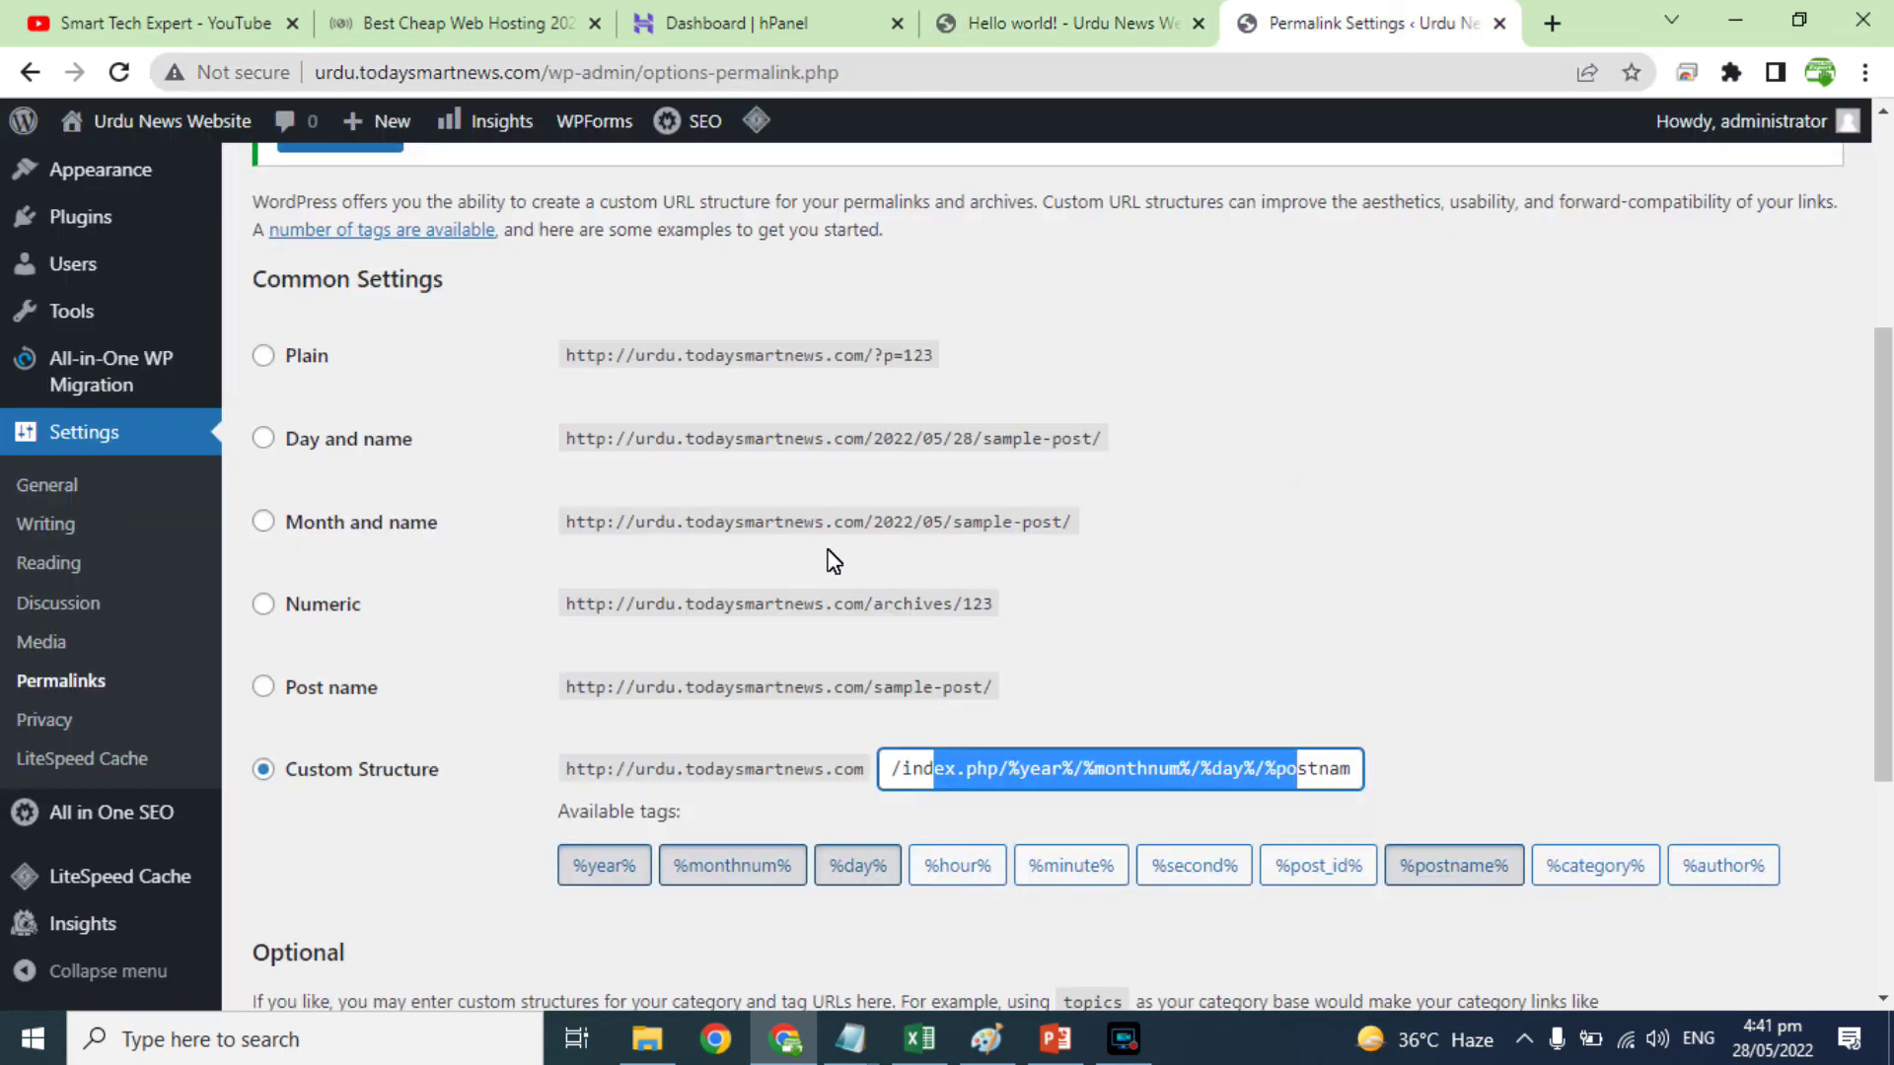
pyautogui.moveTo(858, 690); pyautogui.dragTo(784, 690)
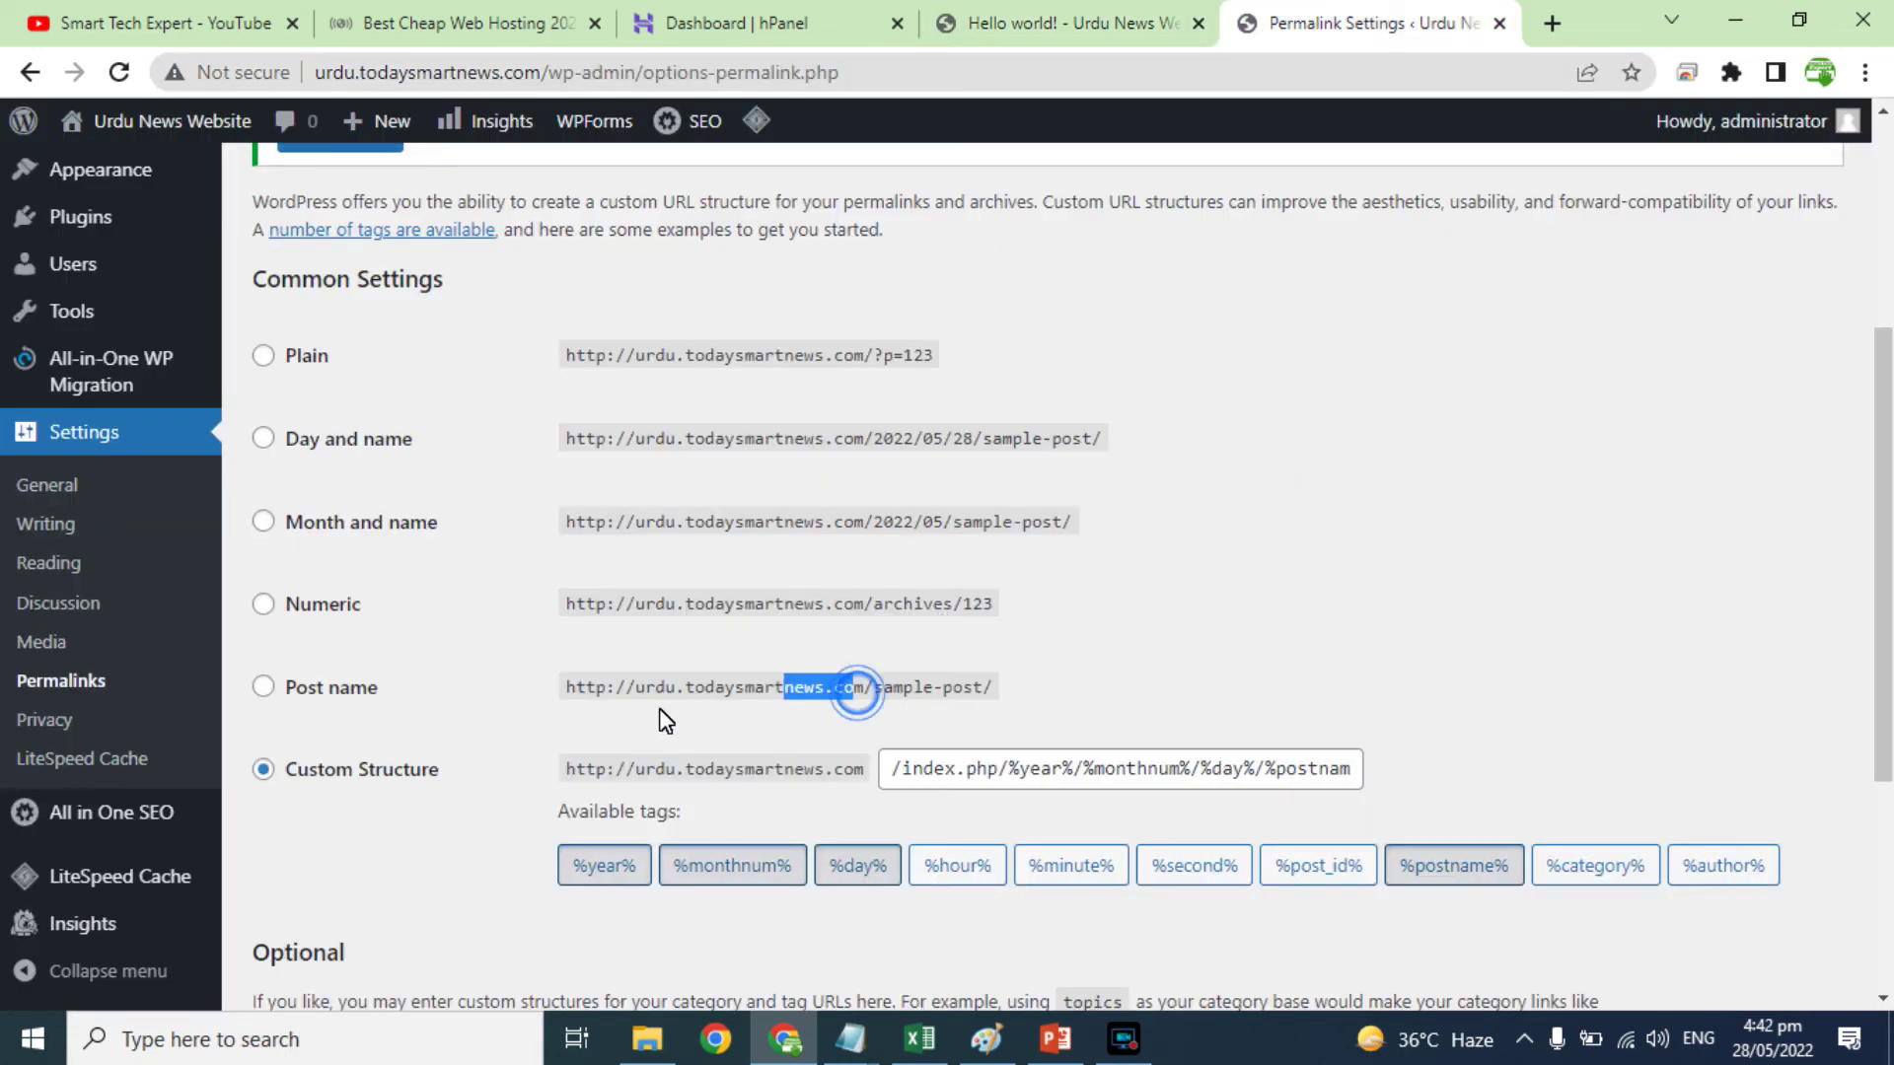
# Step: Choose the Post name permalink structure, save it, and reload the site homepage
pyautogui.click(259, 686)
pyautogui.scroll(-4, 572, 854)
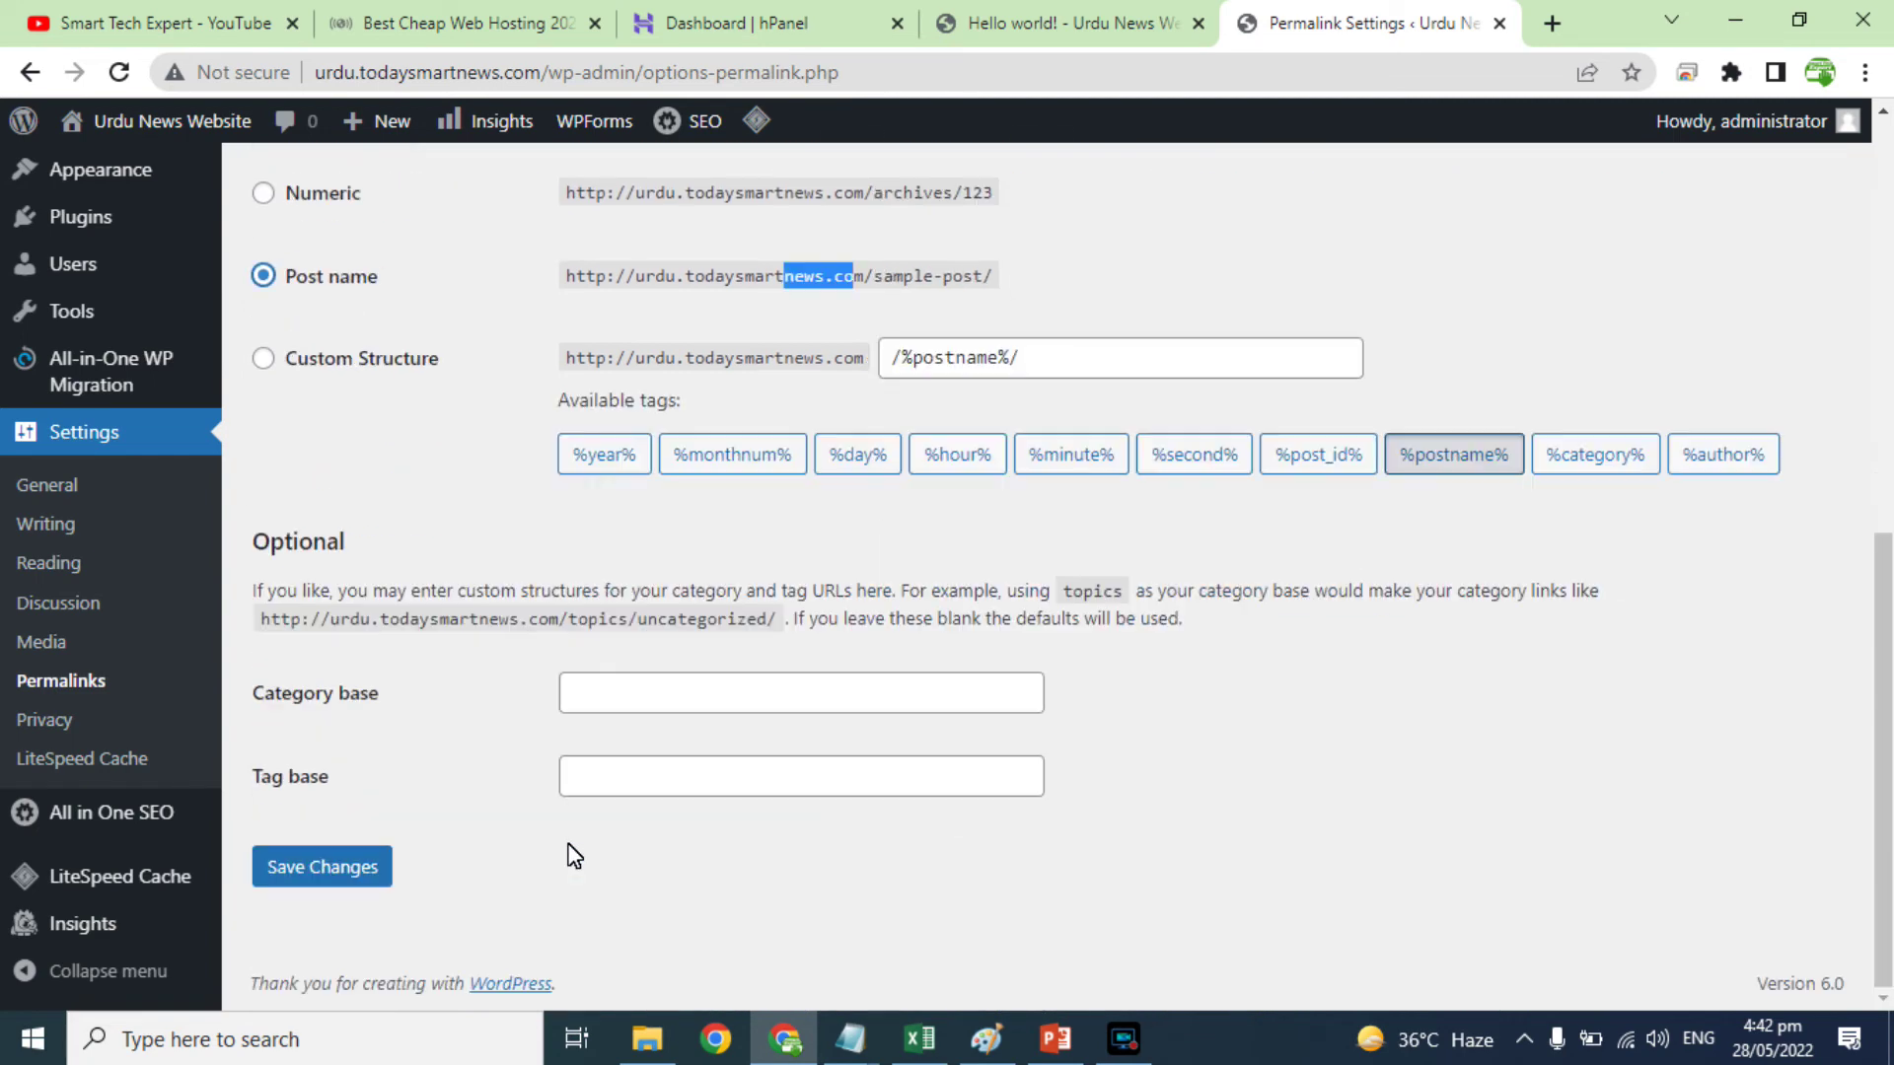
pyautogui.click(329, 867)
pyautogui.click(1061, 20)
pyautogui.click(29, 72)
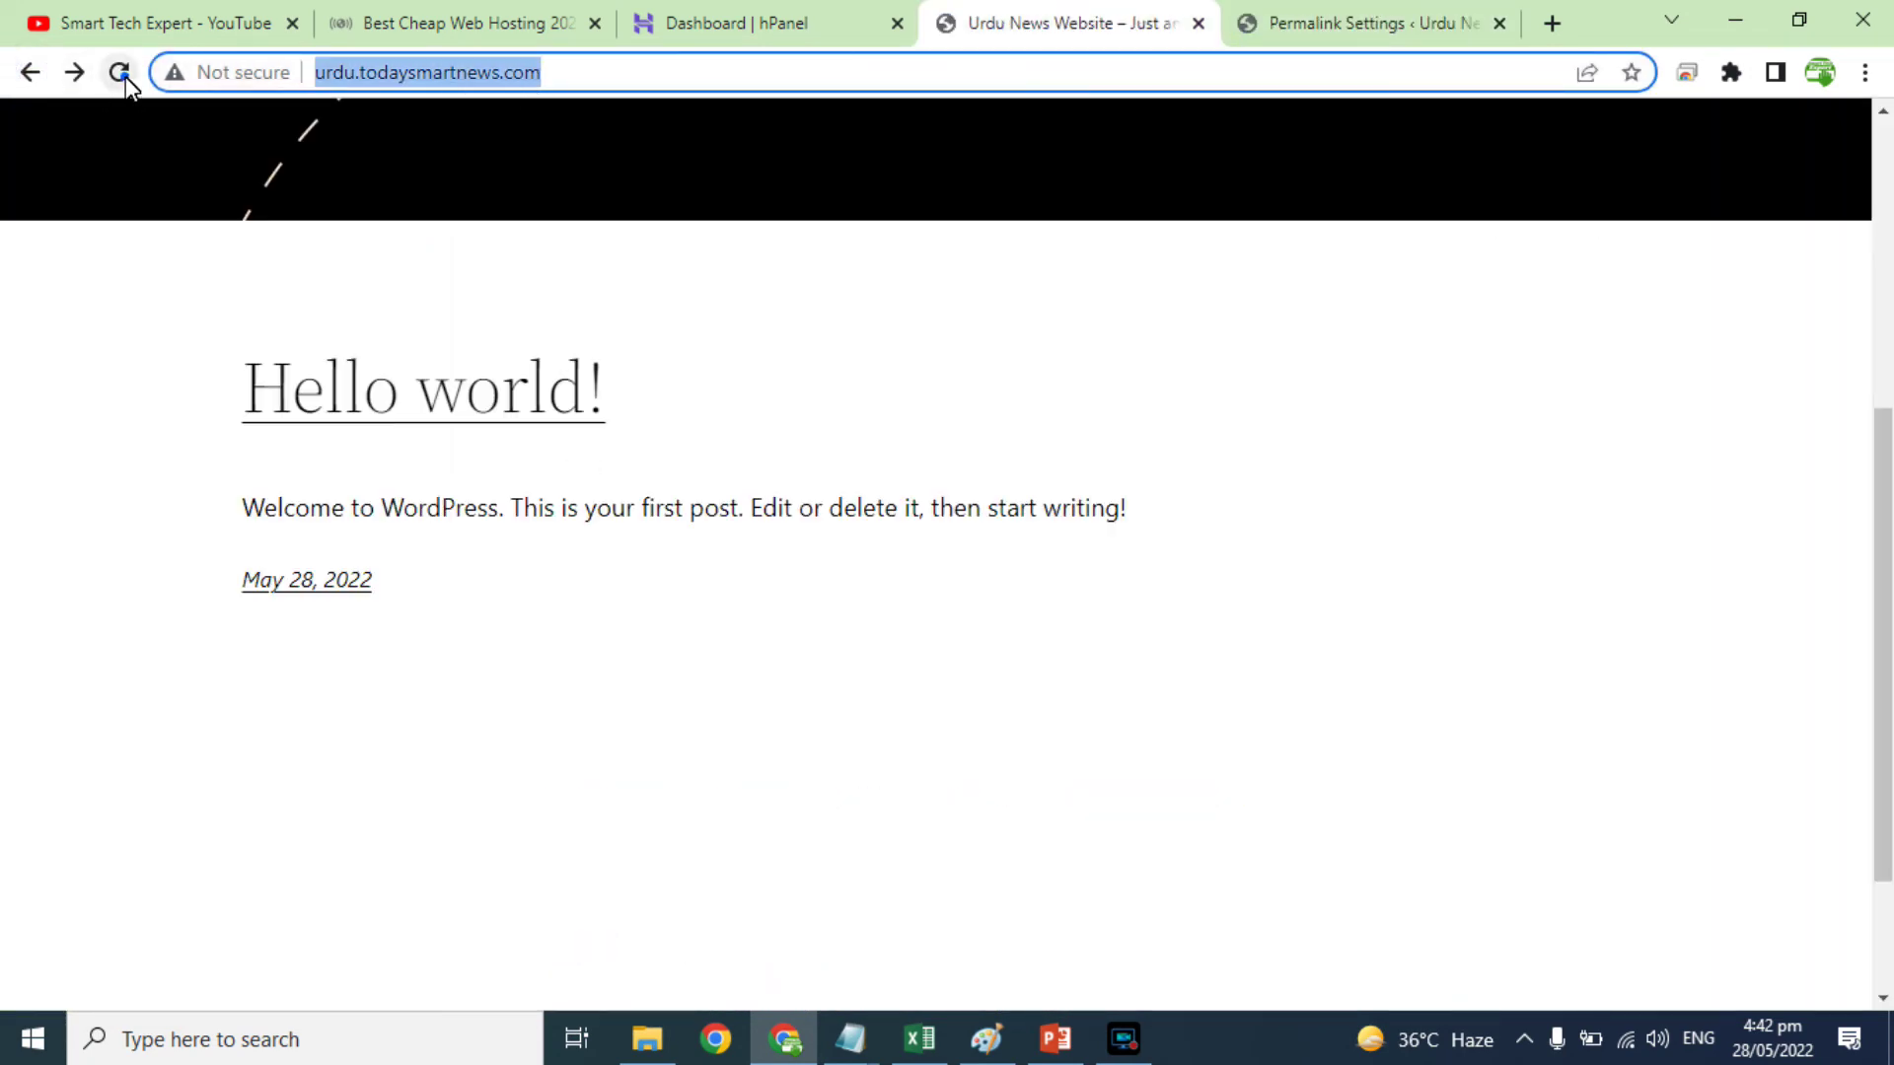
pyautogui.click(123, 73)
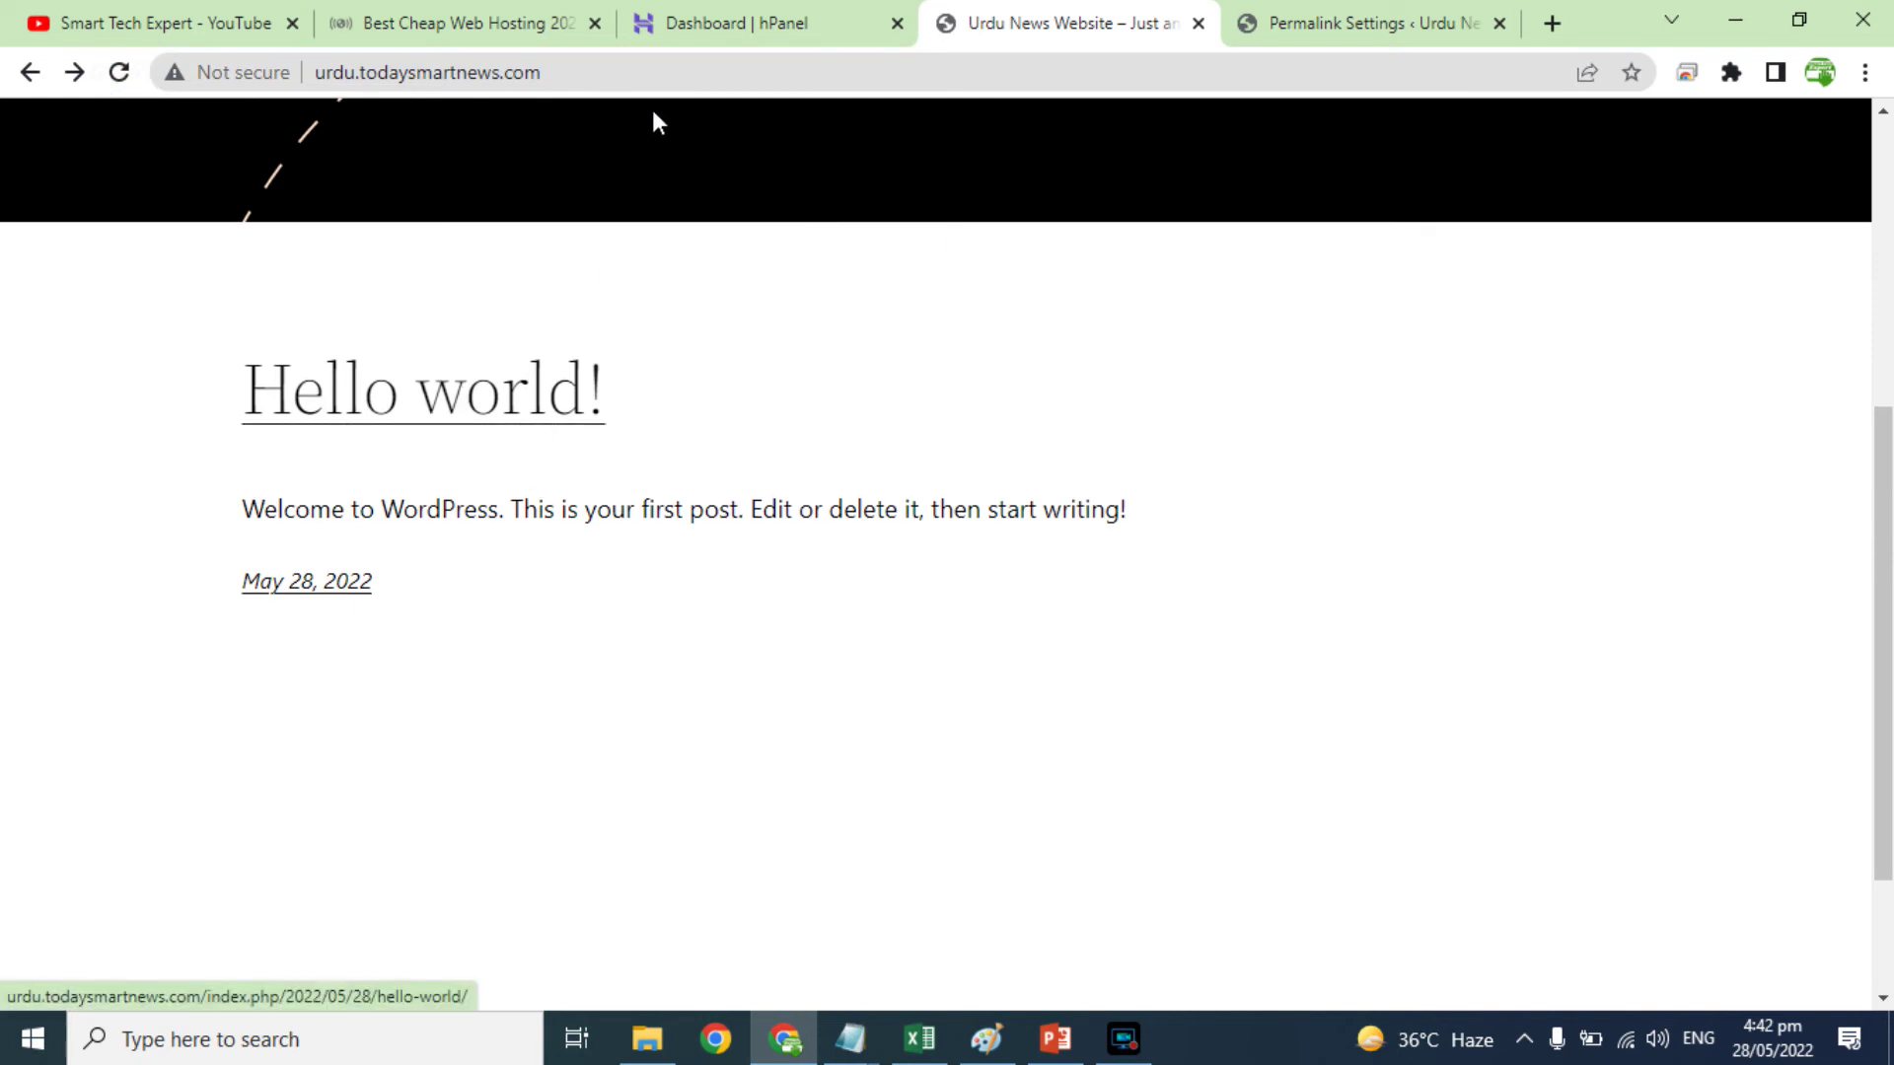
# Step: Save the Post name permalinks (/%postname%/) again and start a new post from Posts > Add New
pyautogui.click(1391, 22)
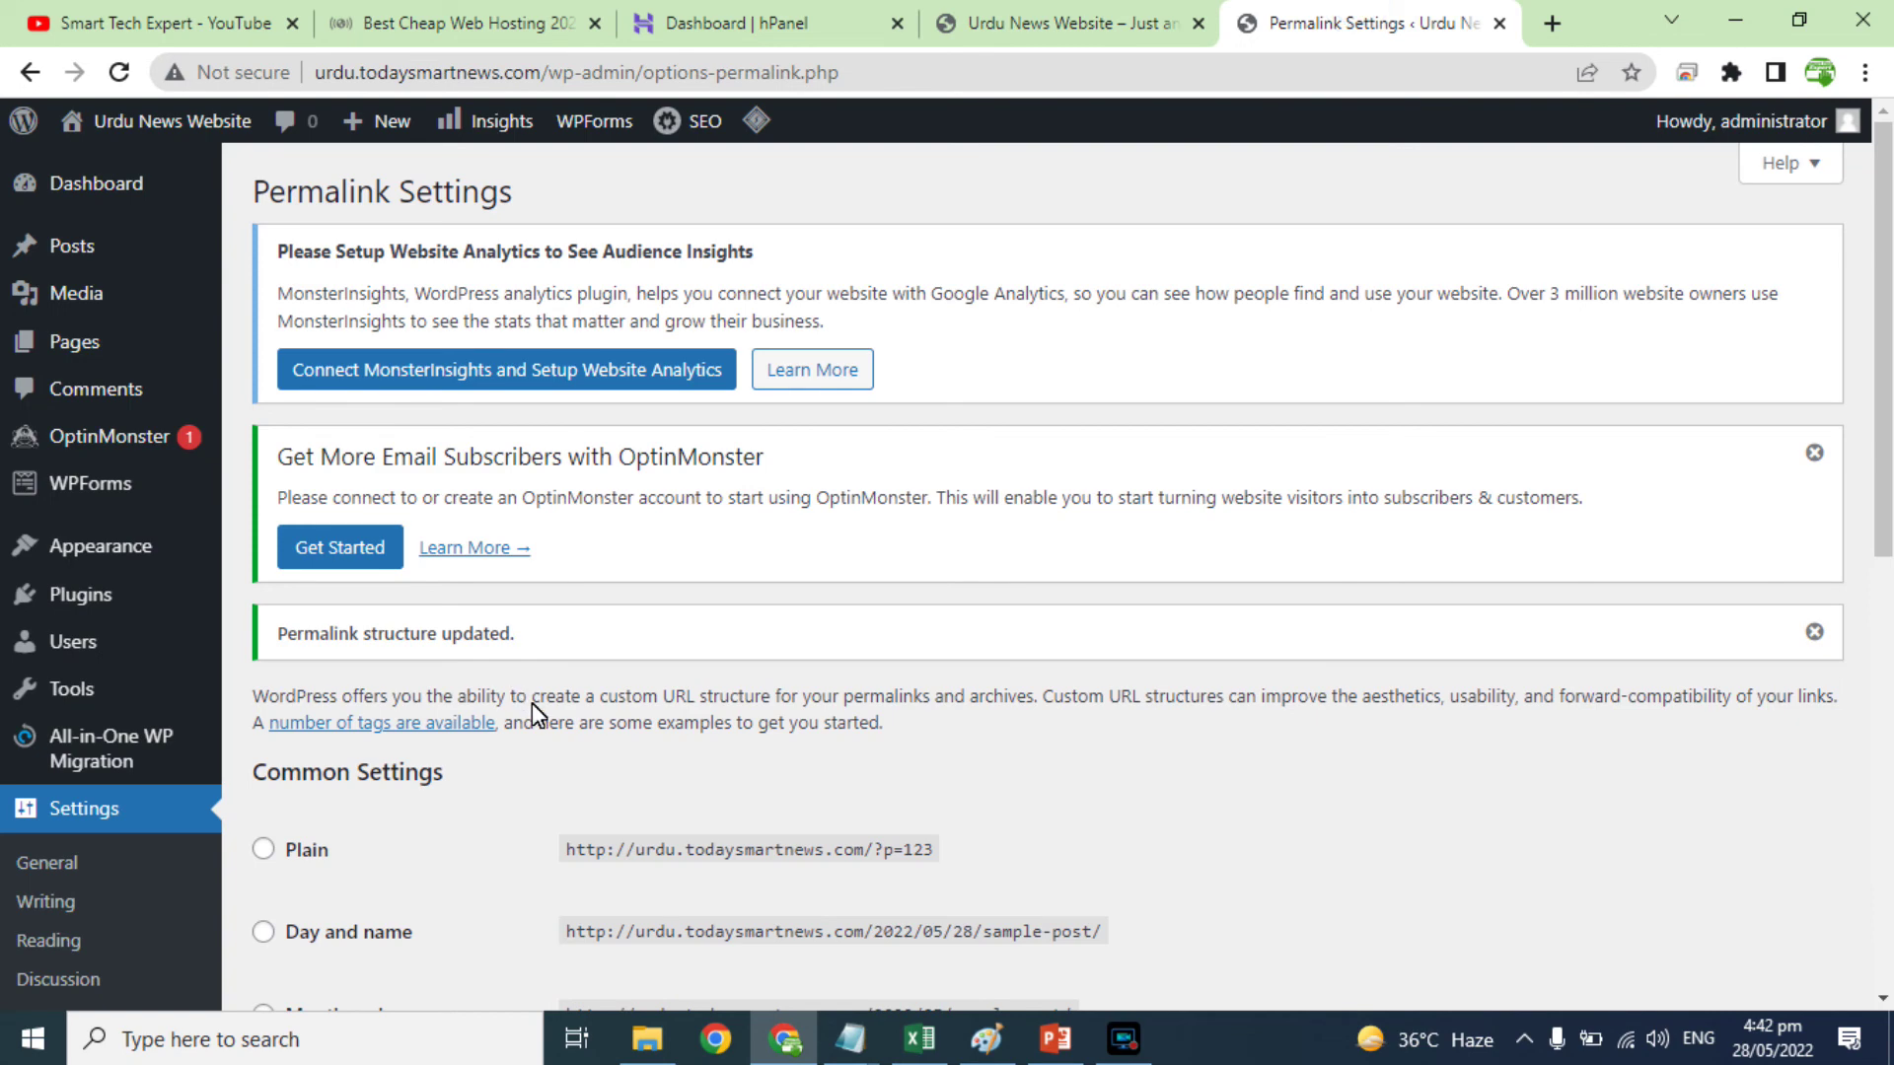
pyautogui.scroll(-8, 537, 708)
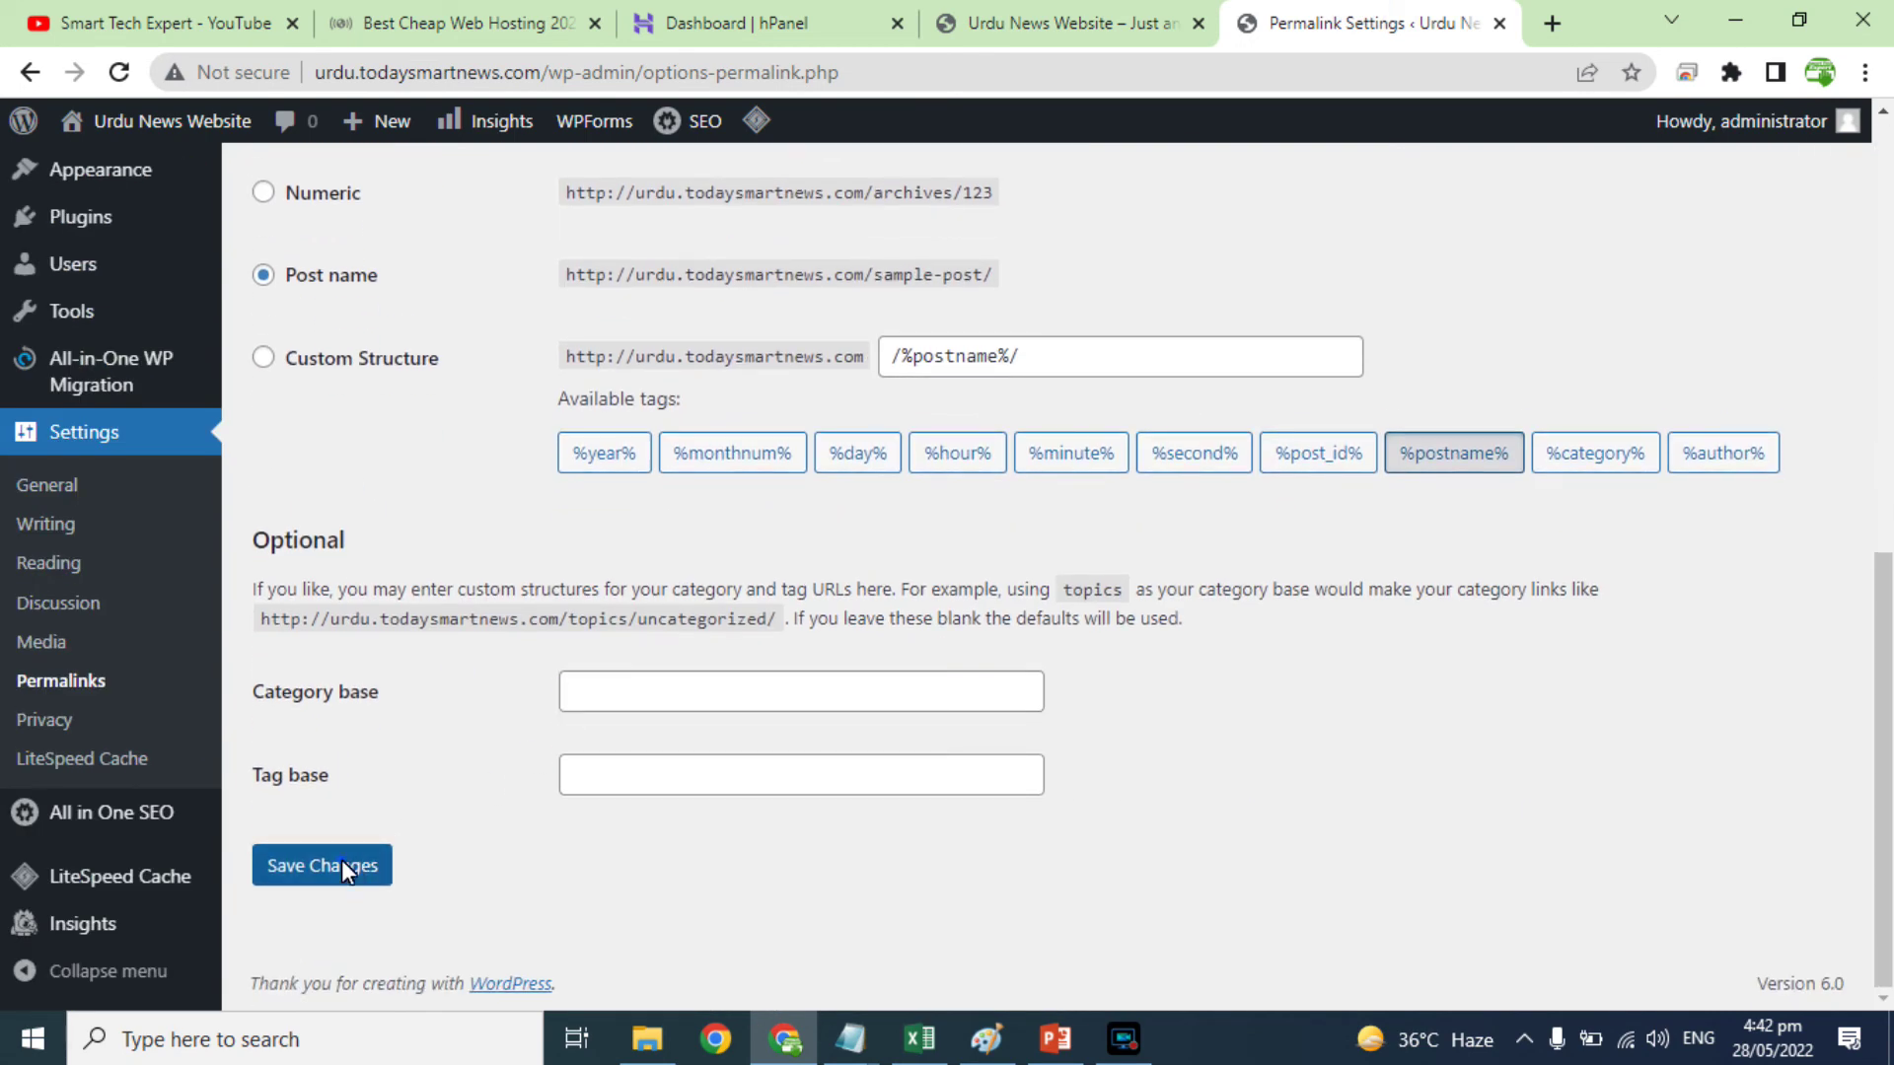
pyautogui.click(341, 865)
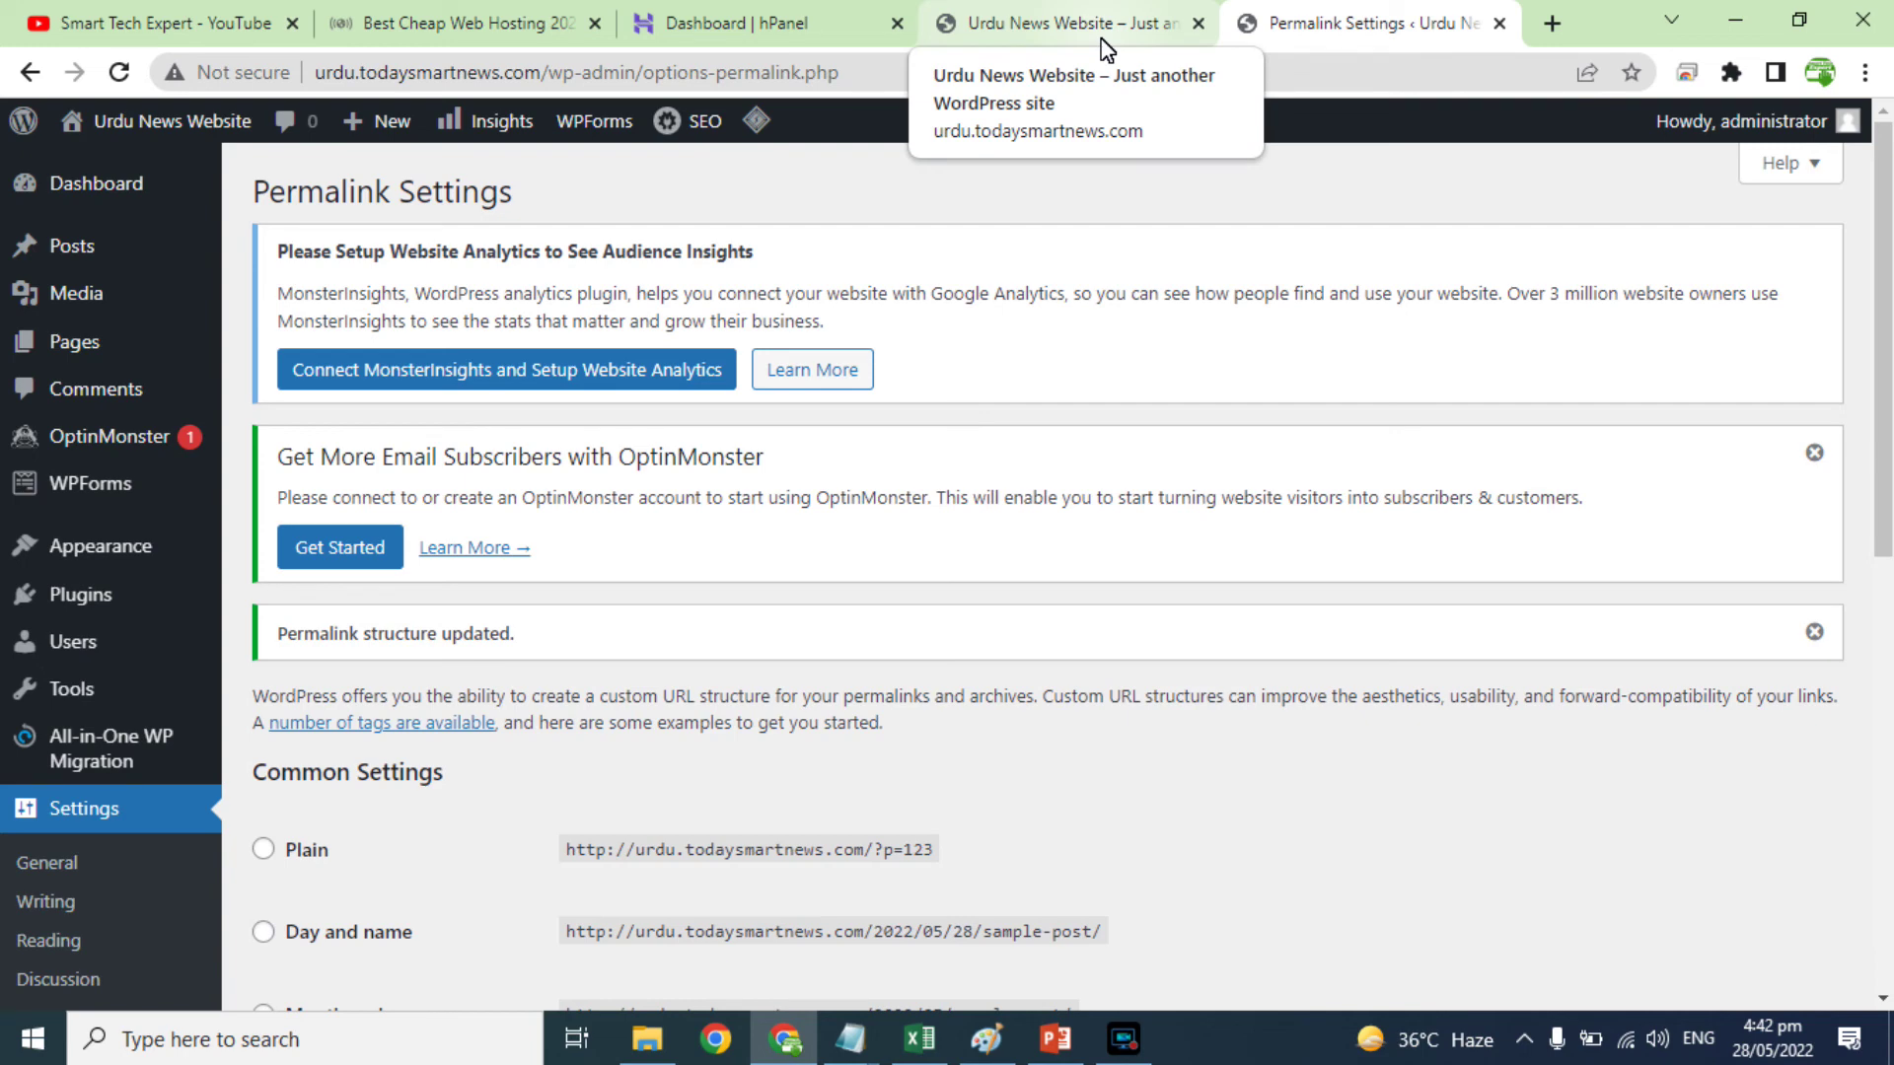
pyautogui.moveTo(89, 241)
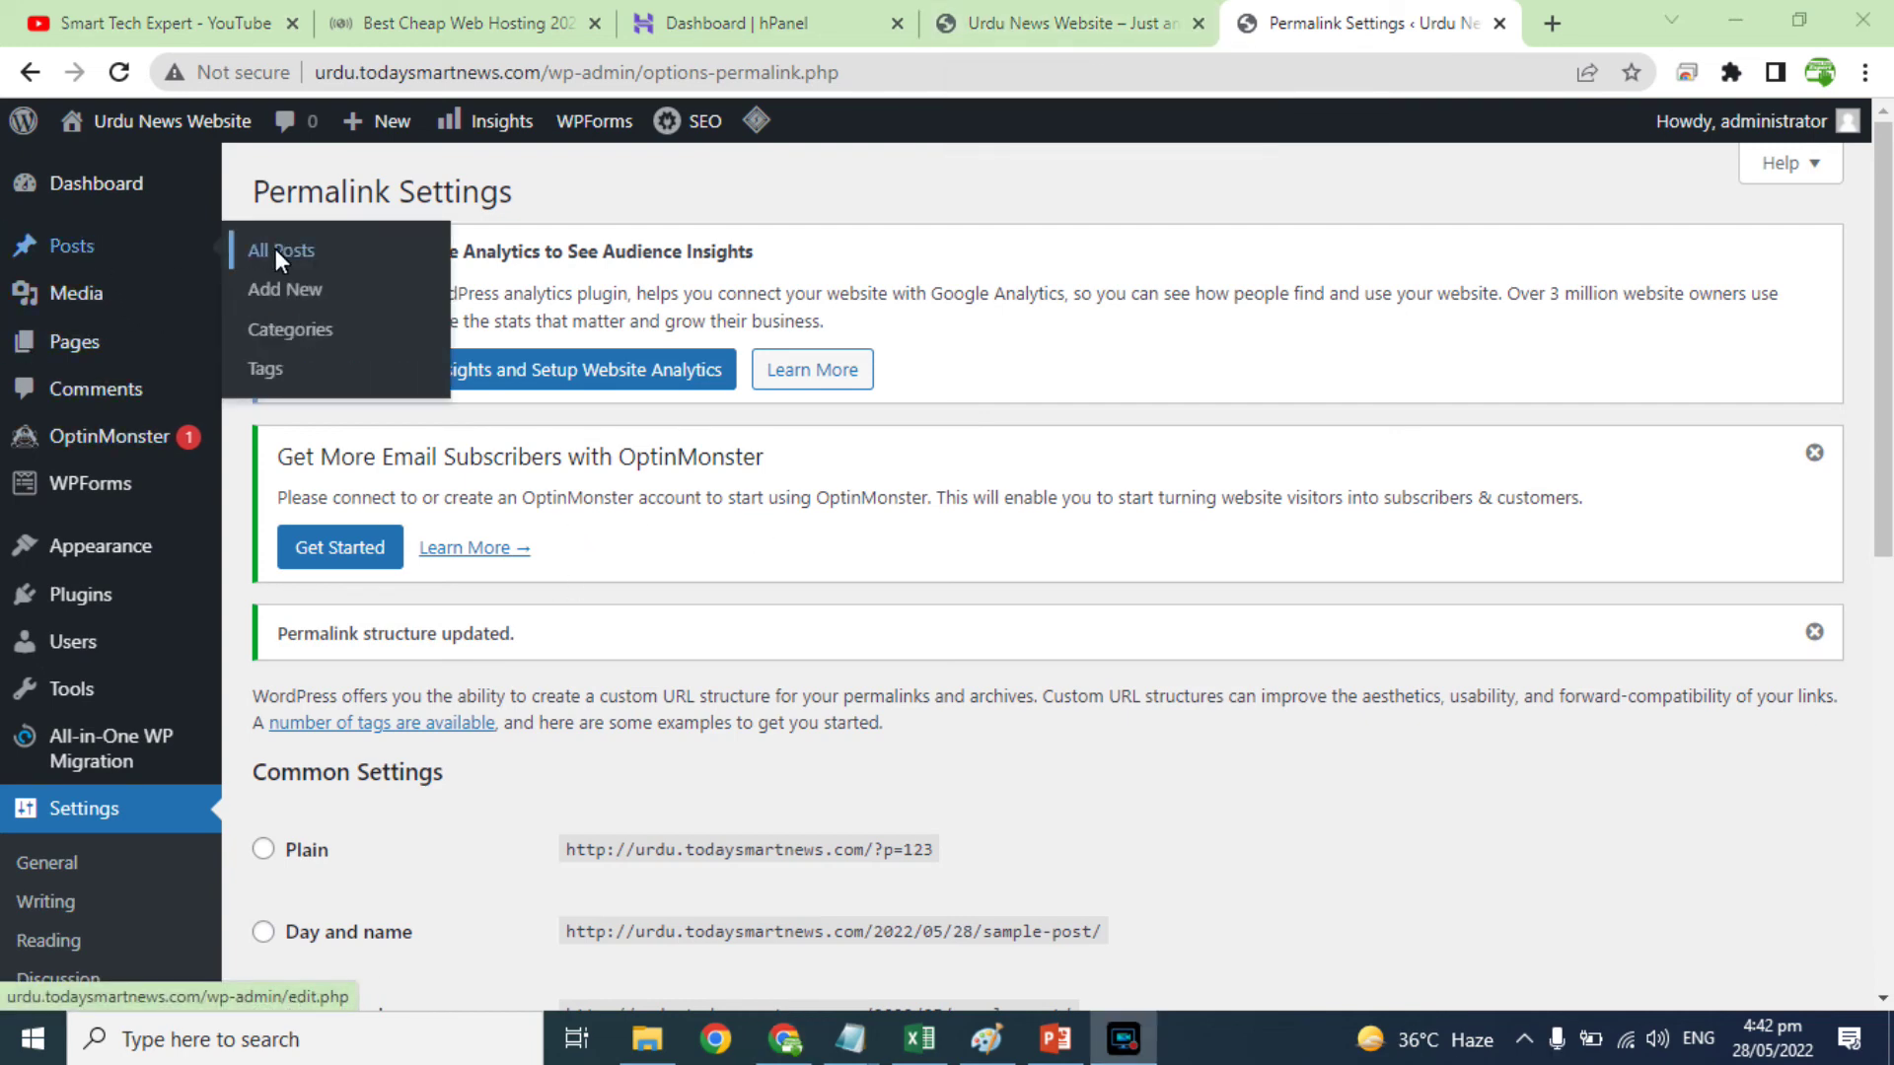
pyautogui.click(287, 286)
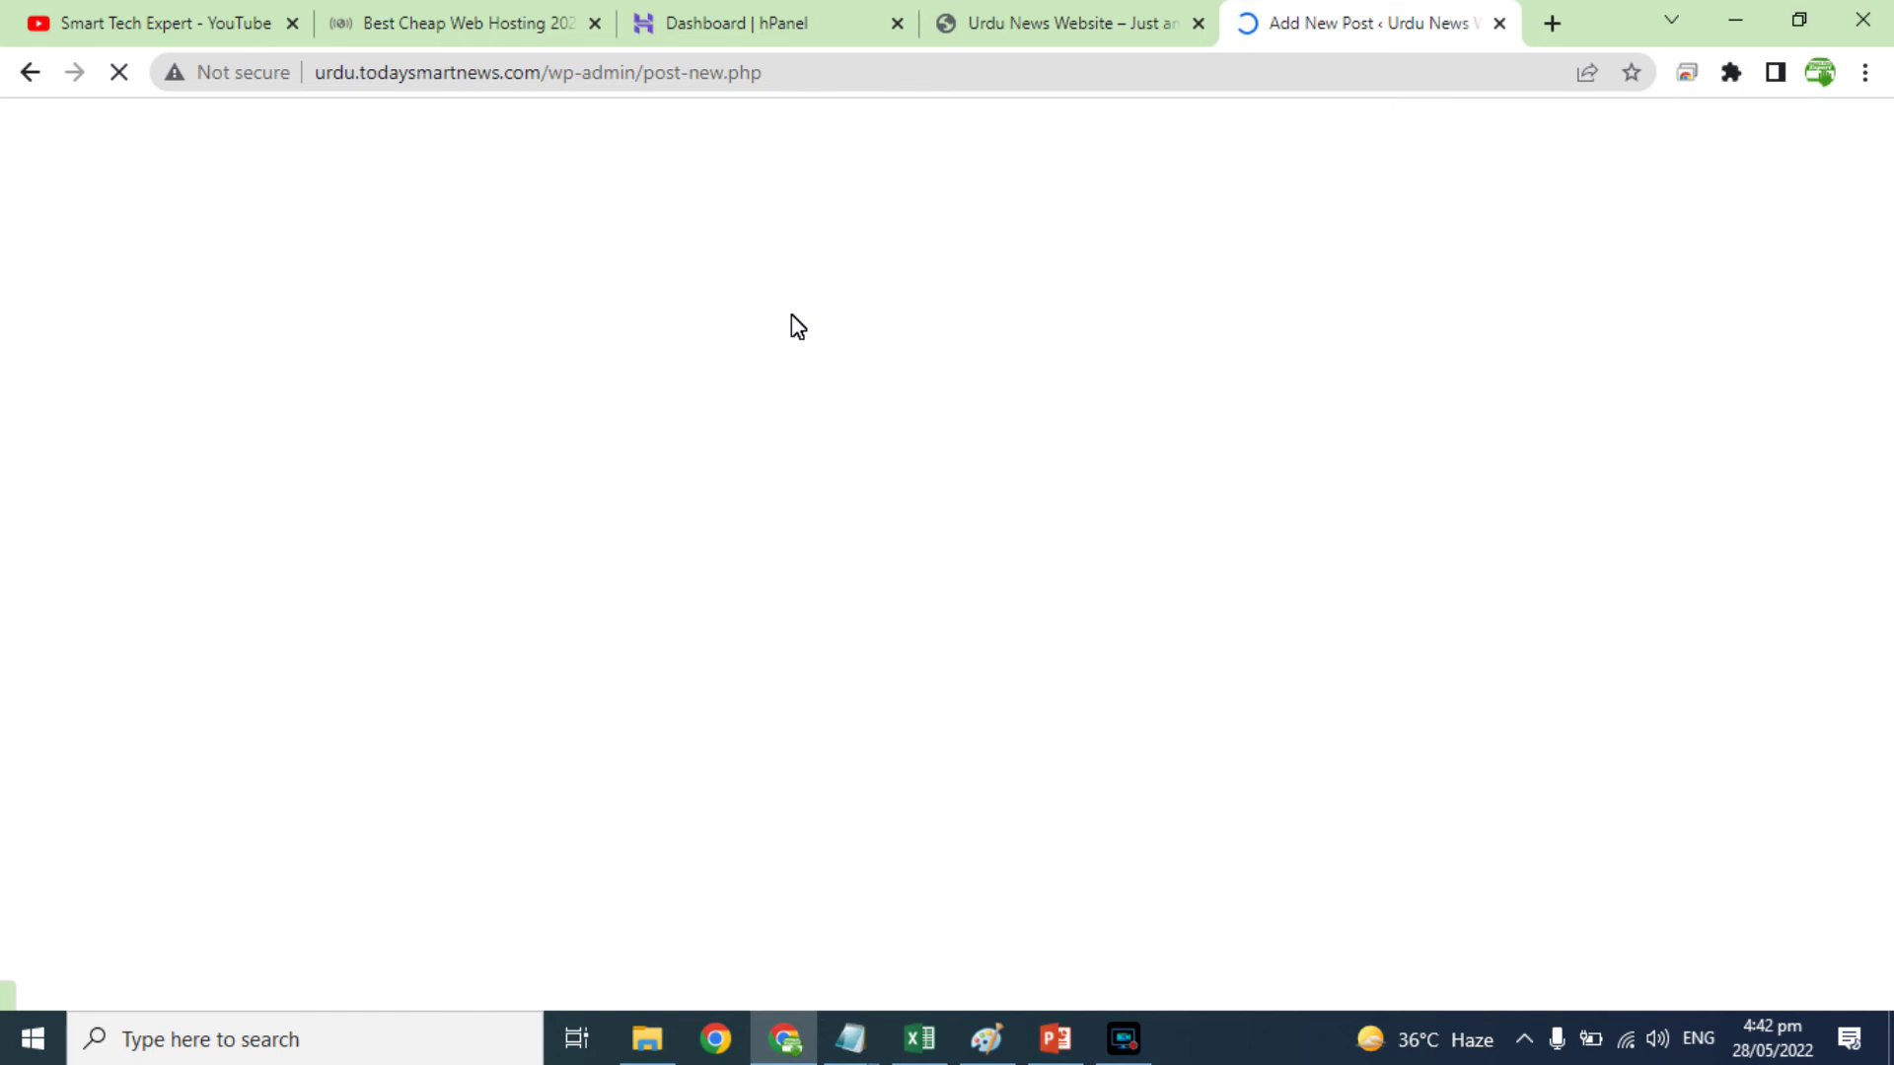
# Step: Check the site homepage, then enter 'Test Post' as the new post's title
pyautogui.click(1106, 24)
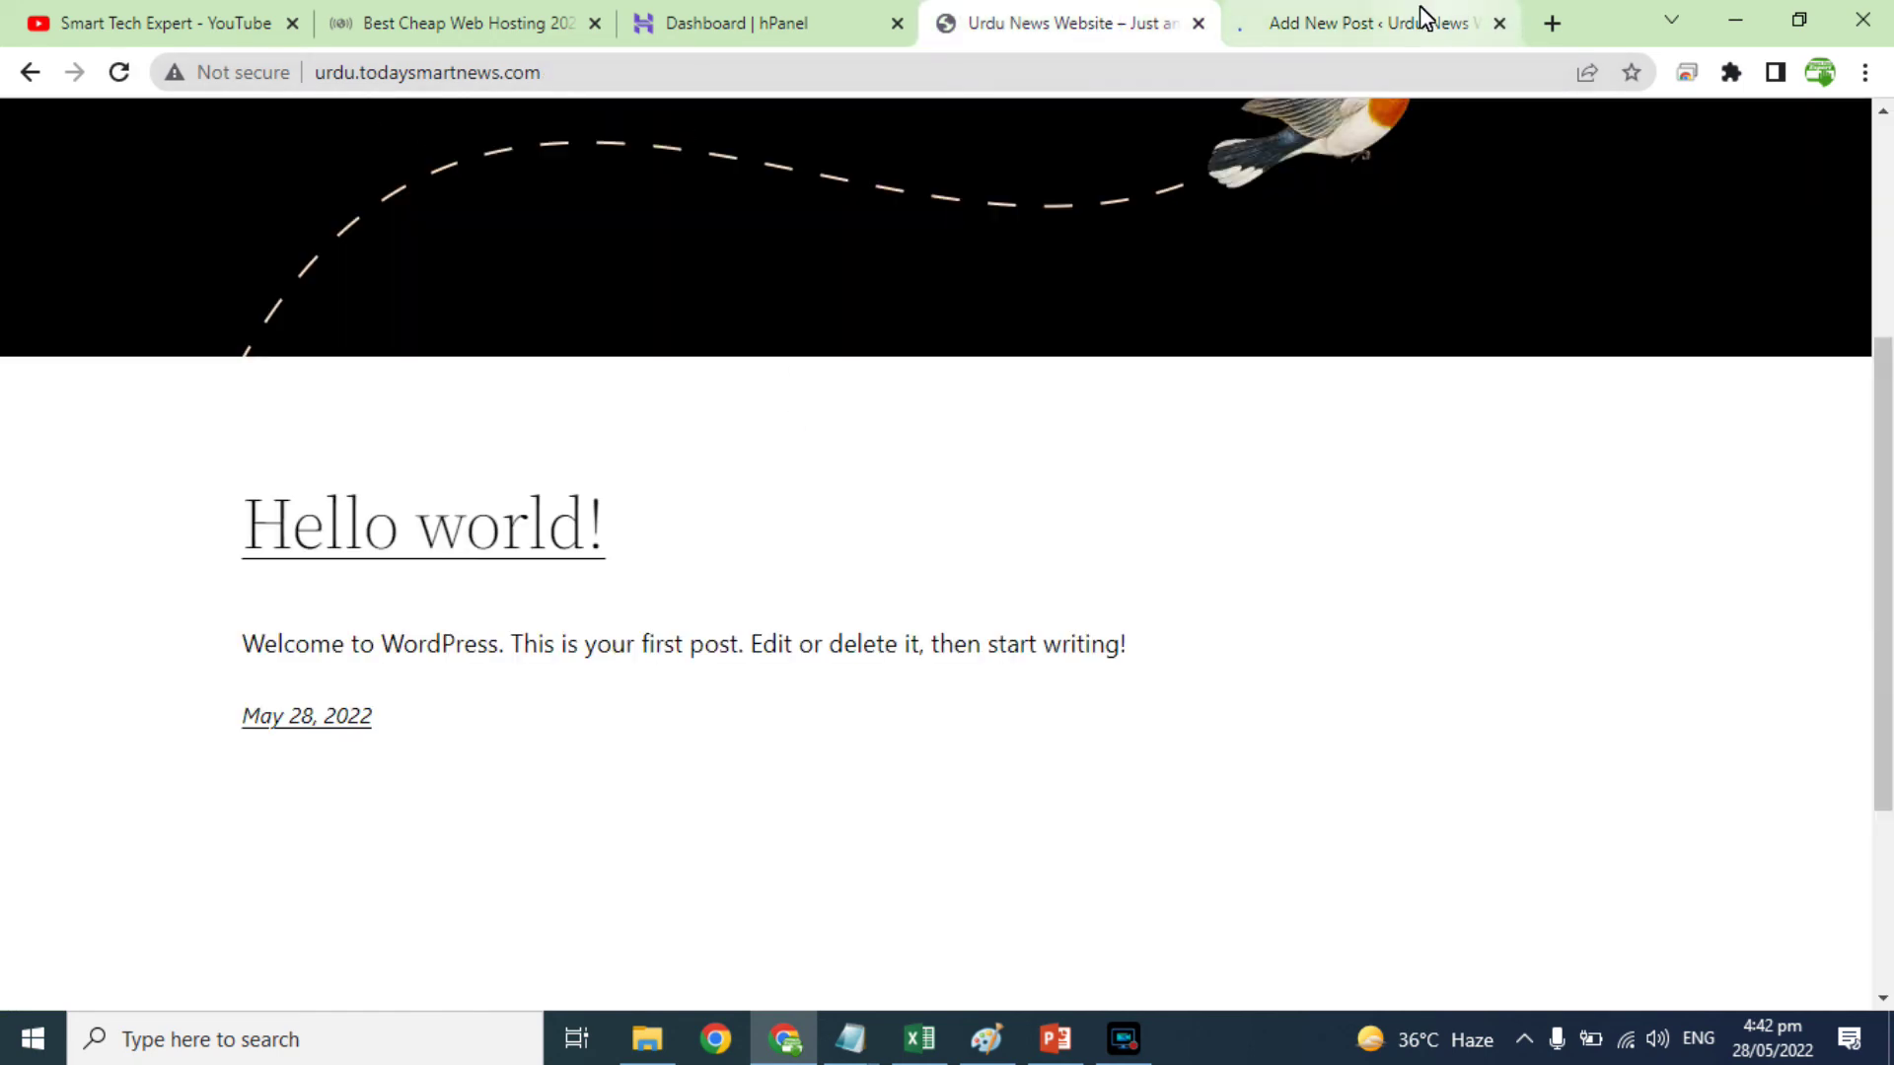
pyautogui.click(1398, 18)
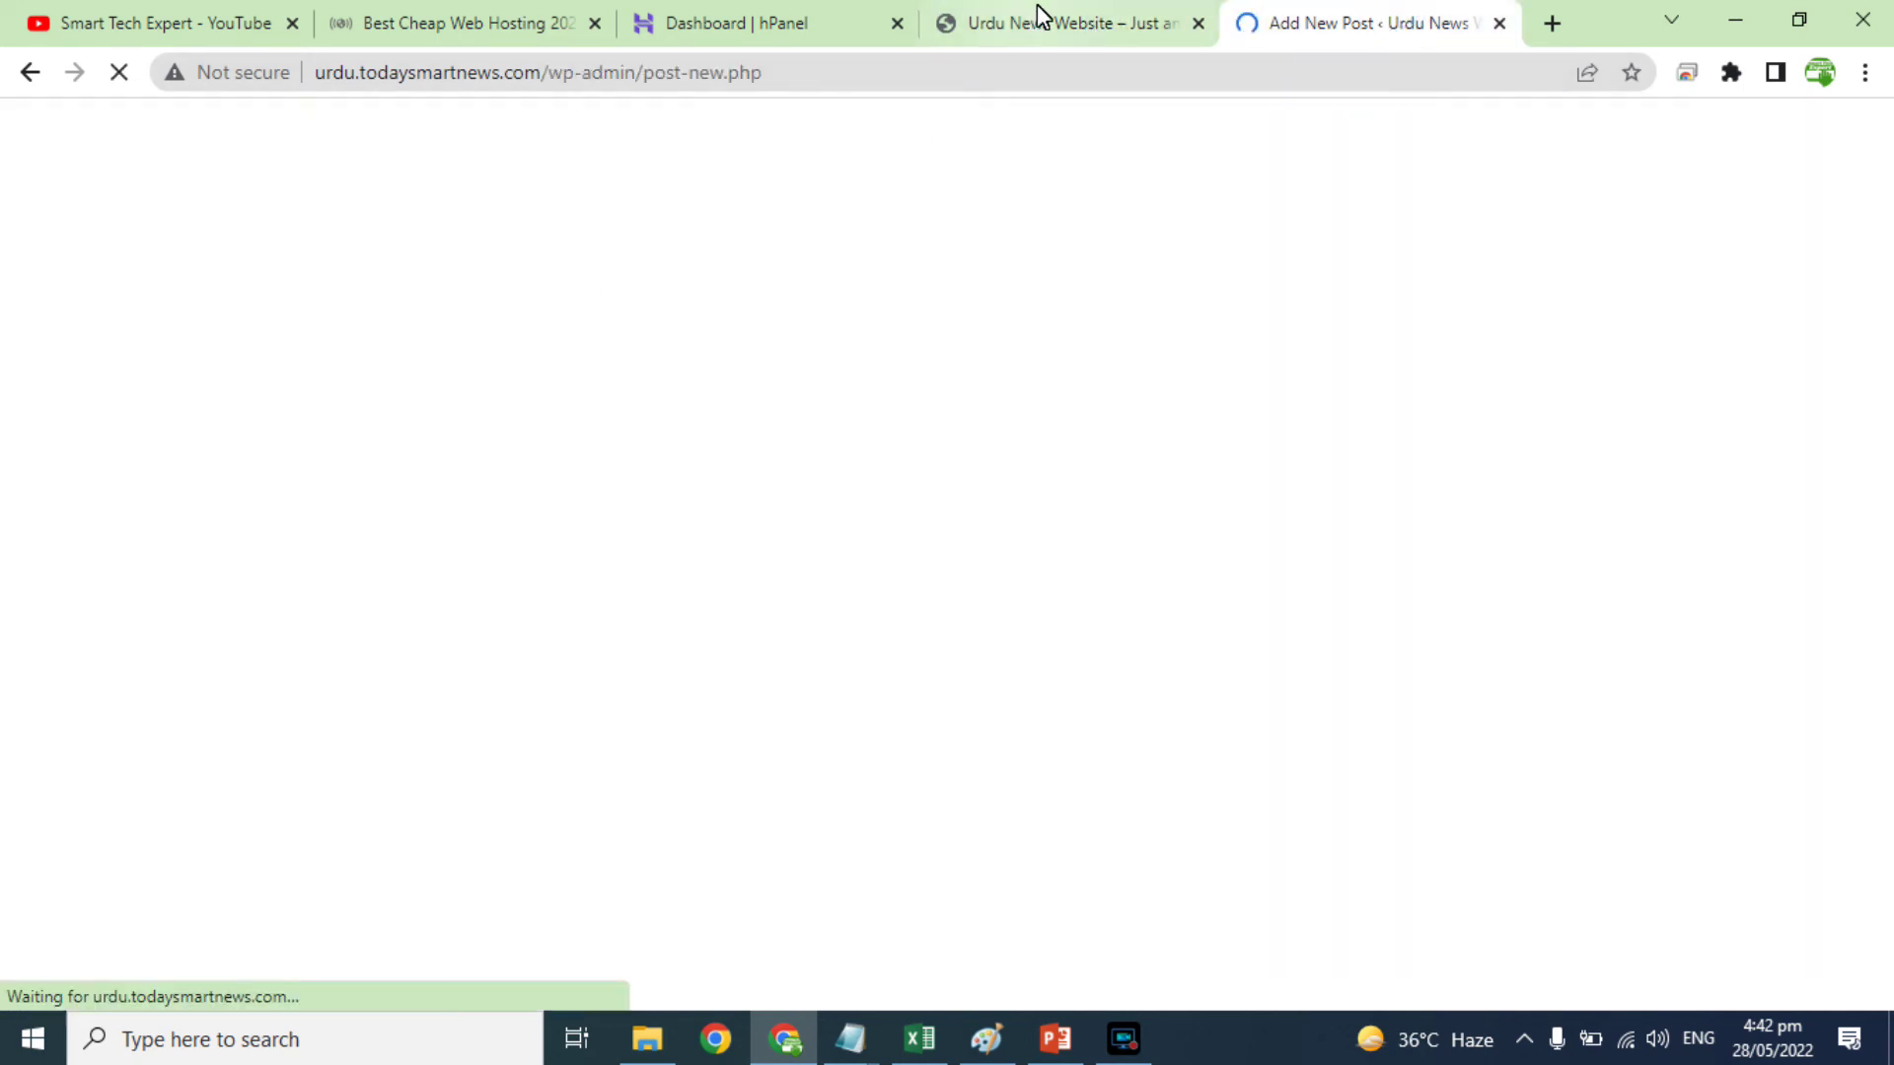
pyautogui.click(1081, 18)
pyautogui.click(1374, 34)
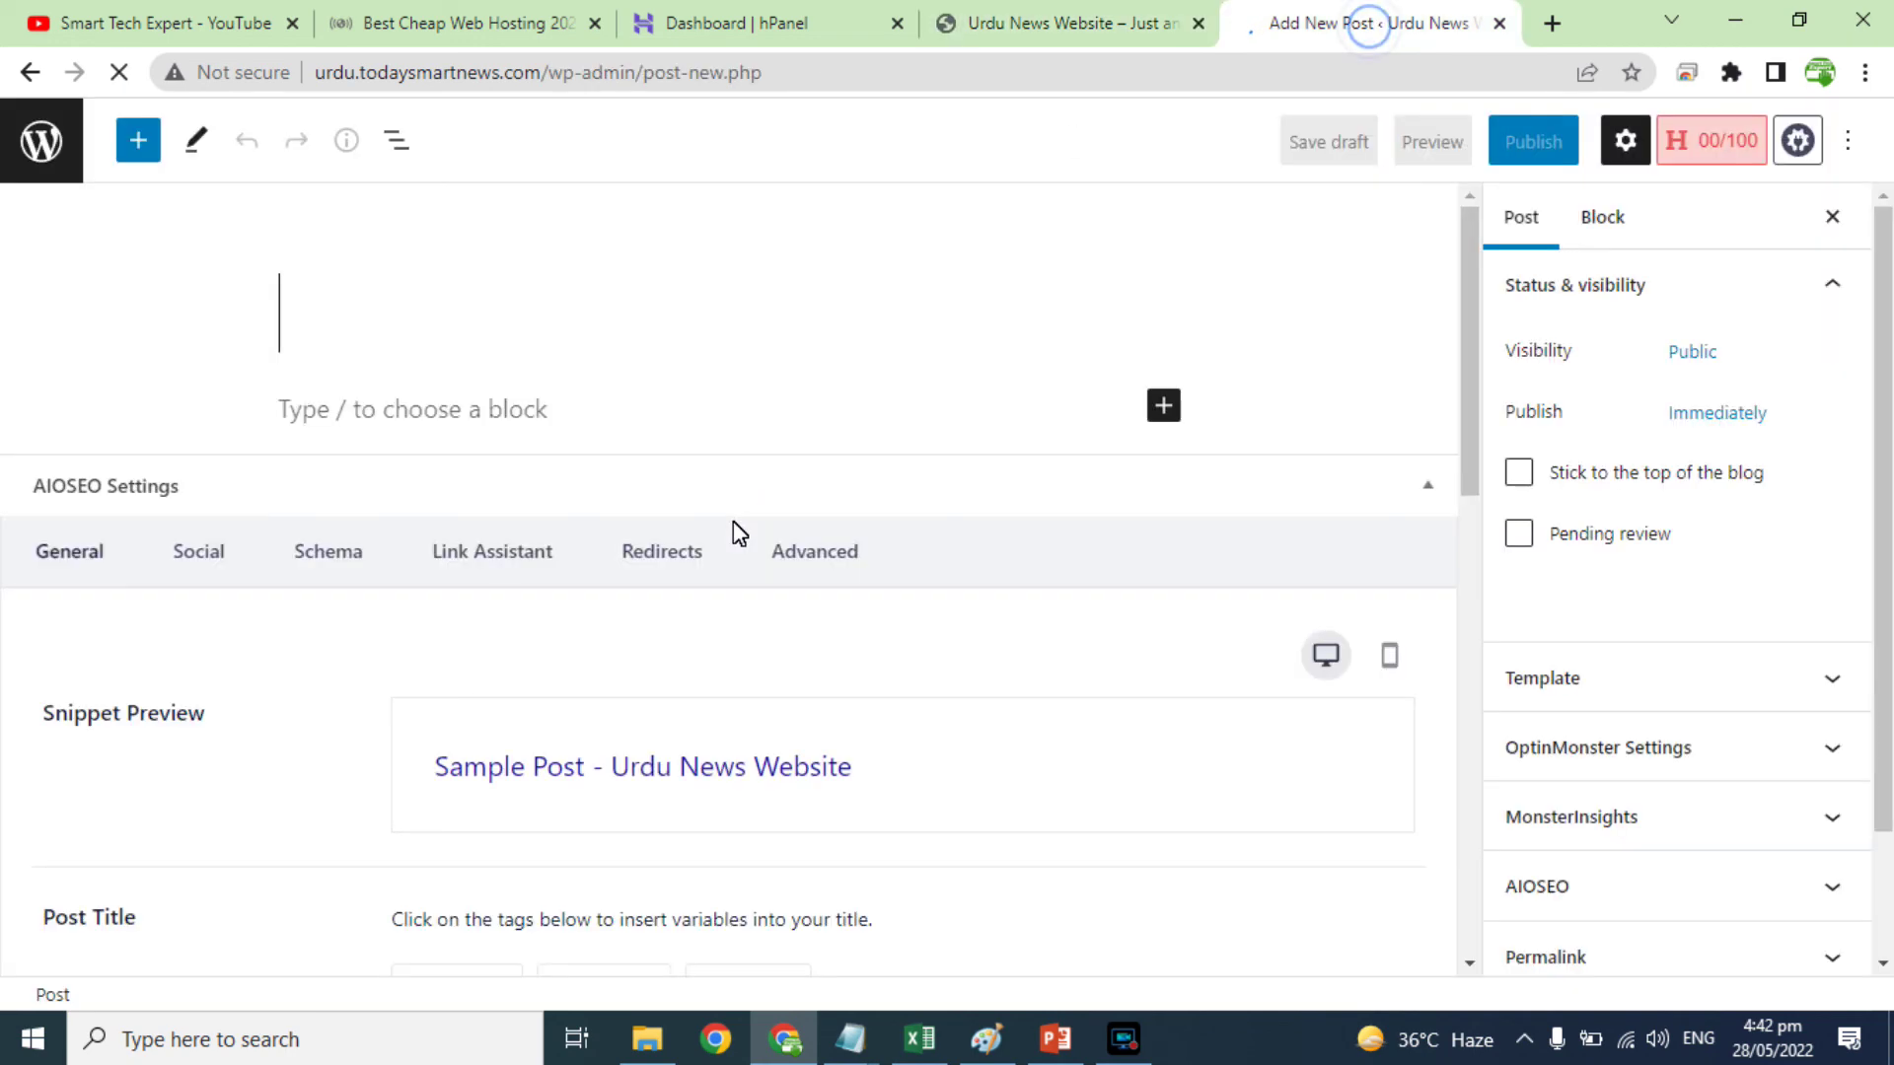
pyautogui.click(316, 309)
pyautogui.write('Test Post')
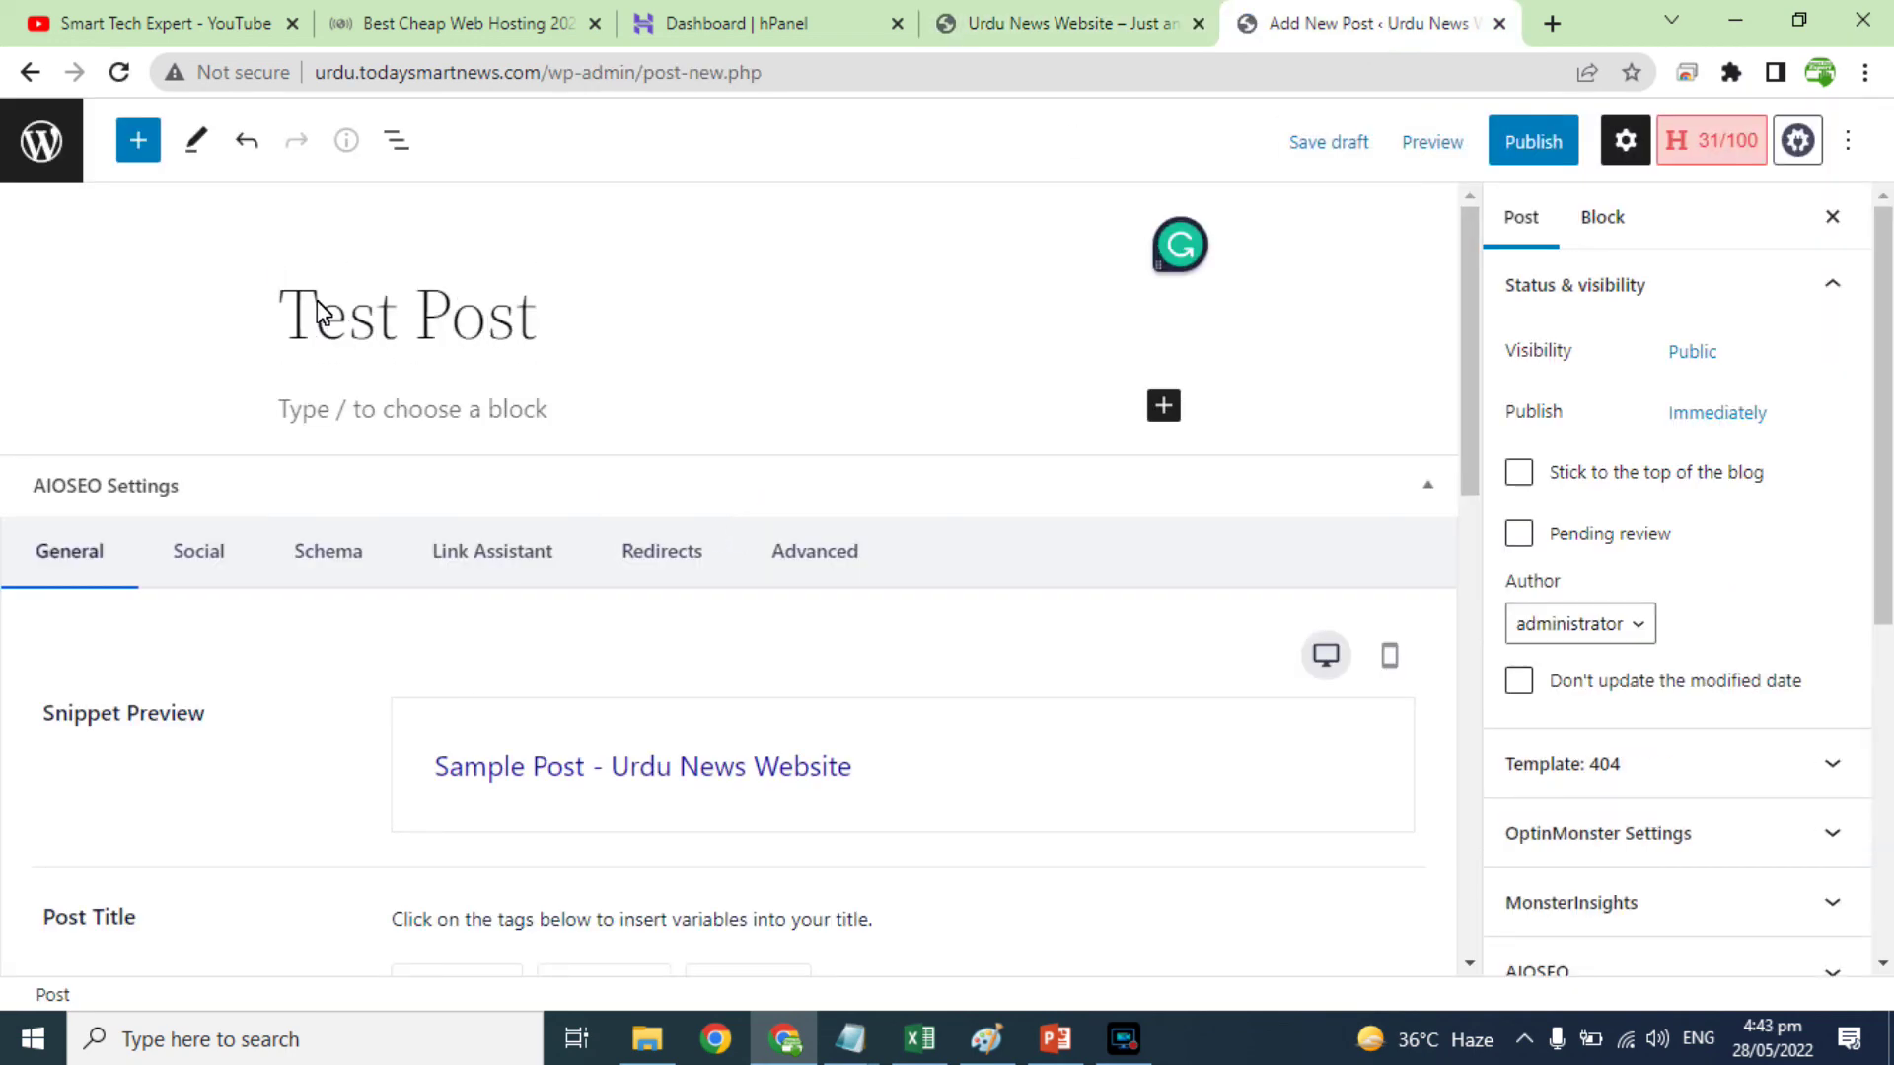
# Step: Put 'Test Post' into the body paragraph and publish the post
pyautogui.tripleClick(317, 308)
pyautogui.hotkey('ctrl', 'c')
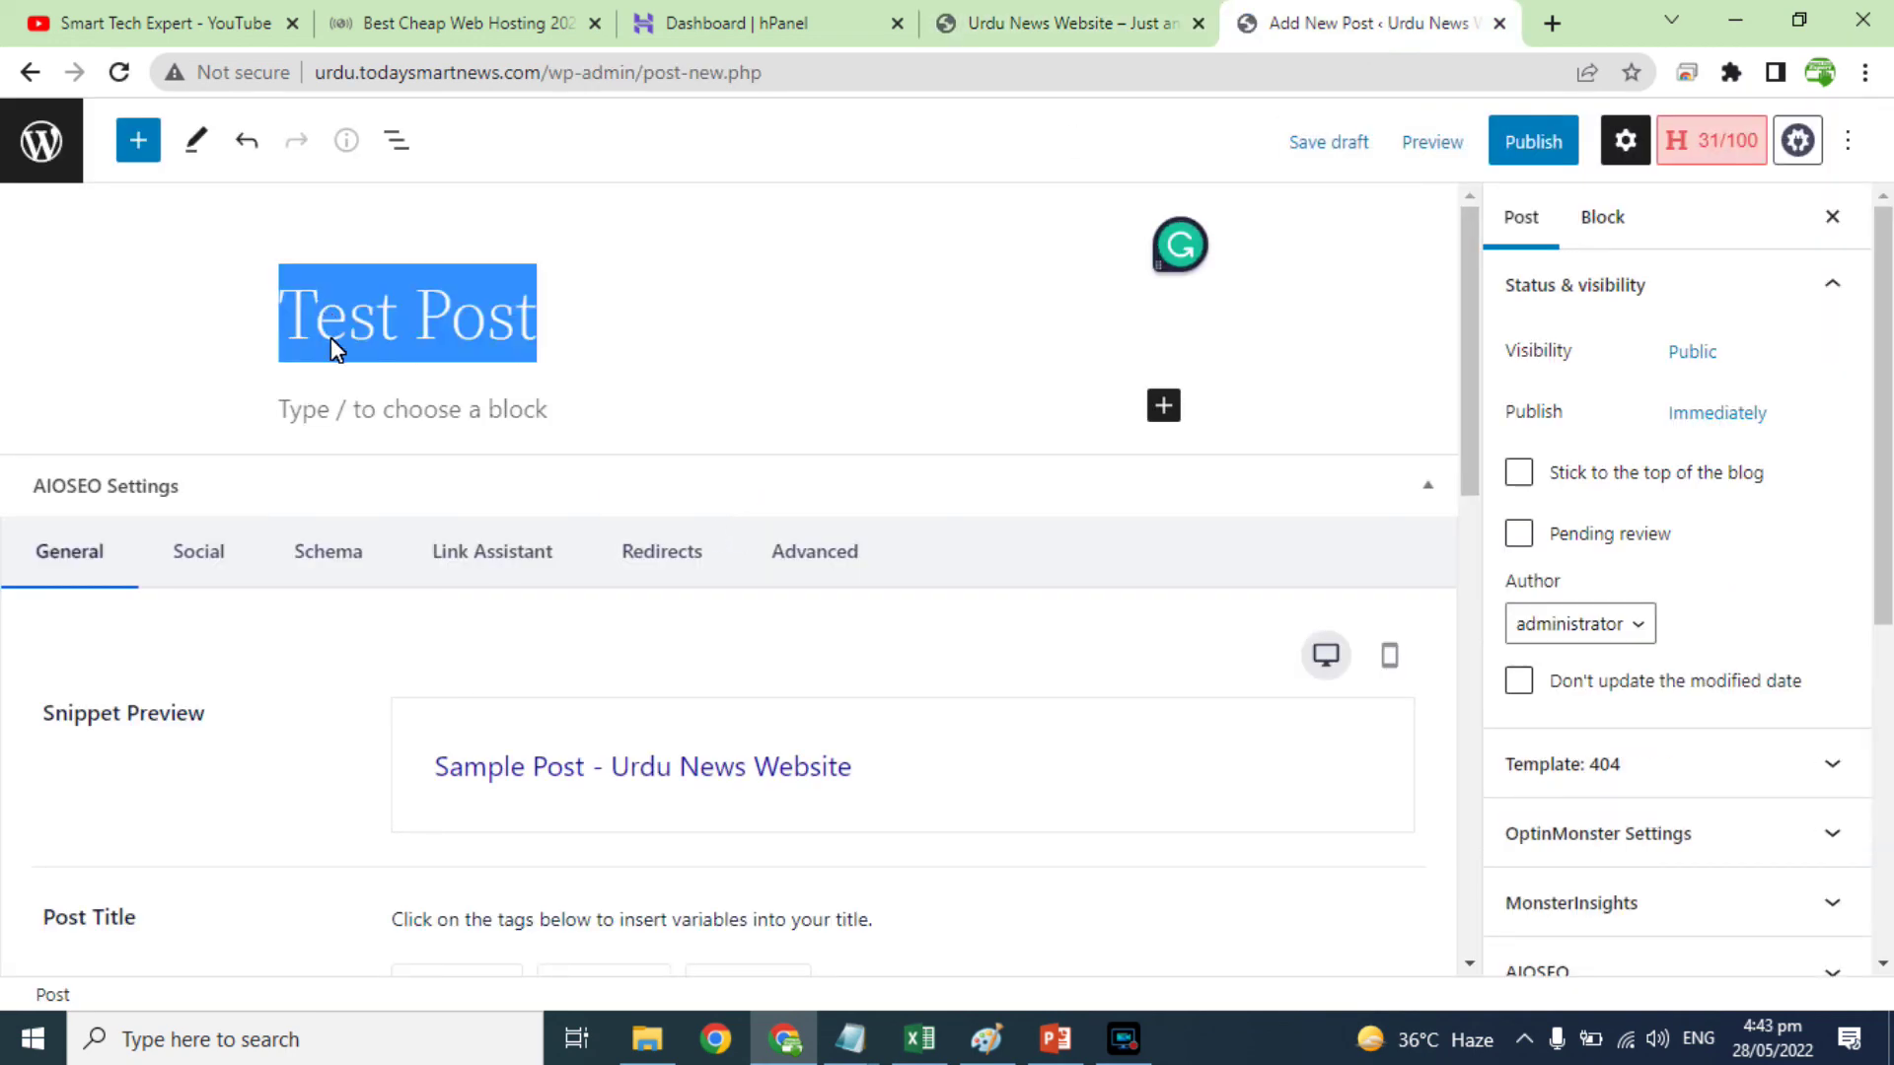
pyautogui.click(331, 407)
pyautogui.hotkey('ctrl', 'v')
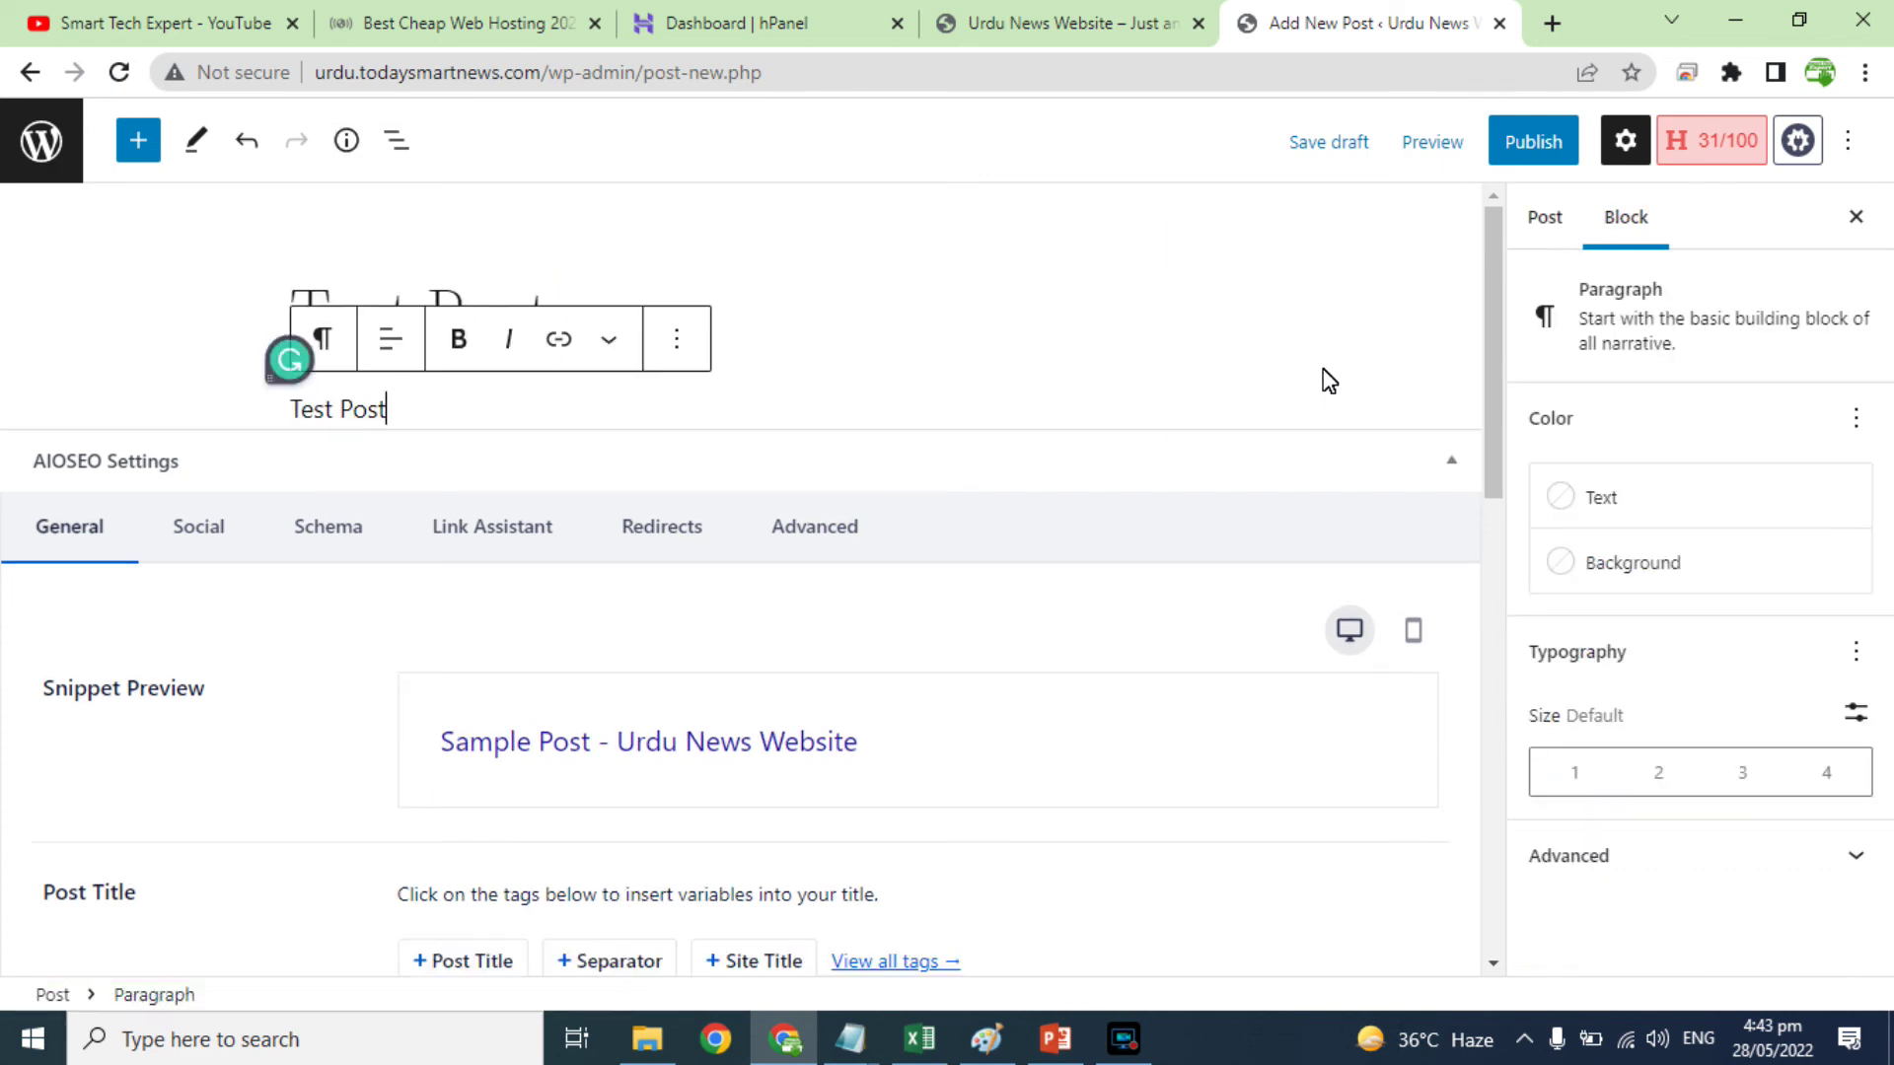
pyautogui.click(1536, 140)
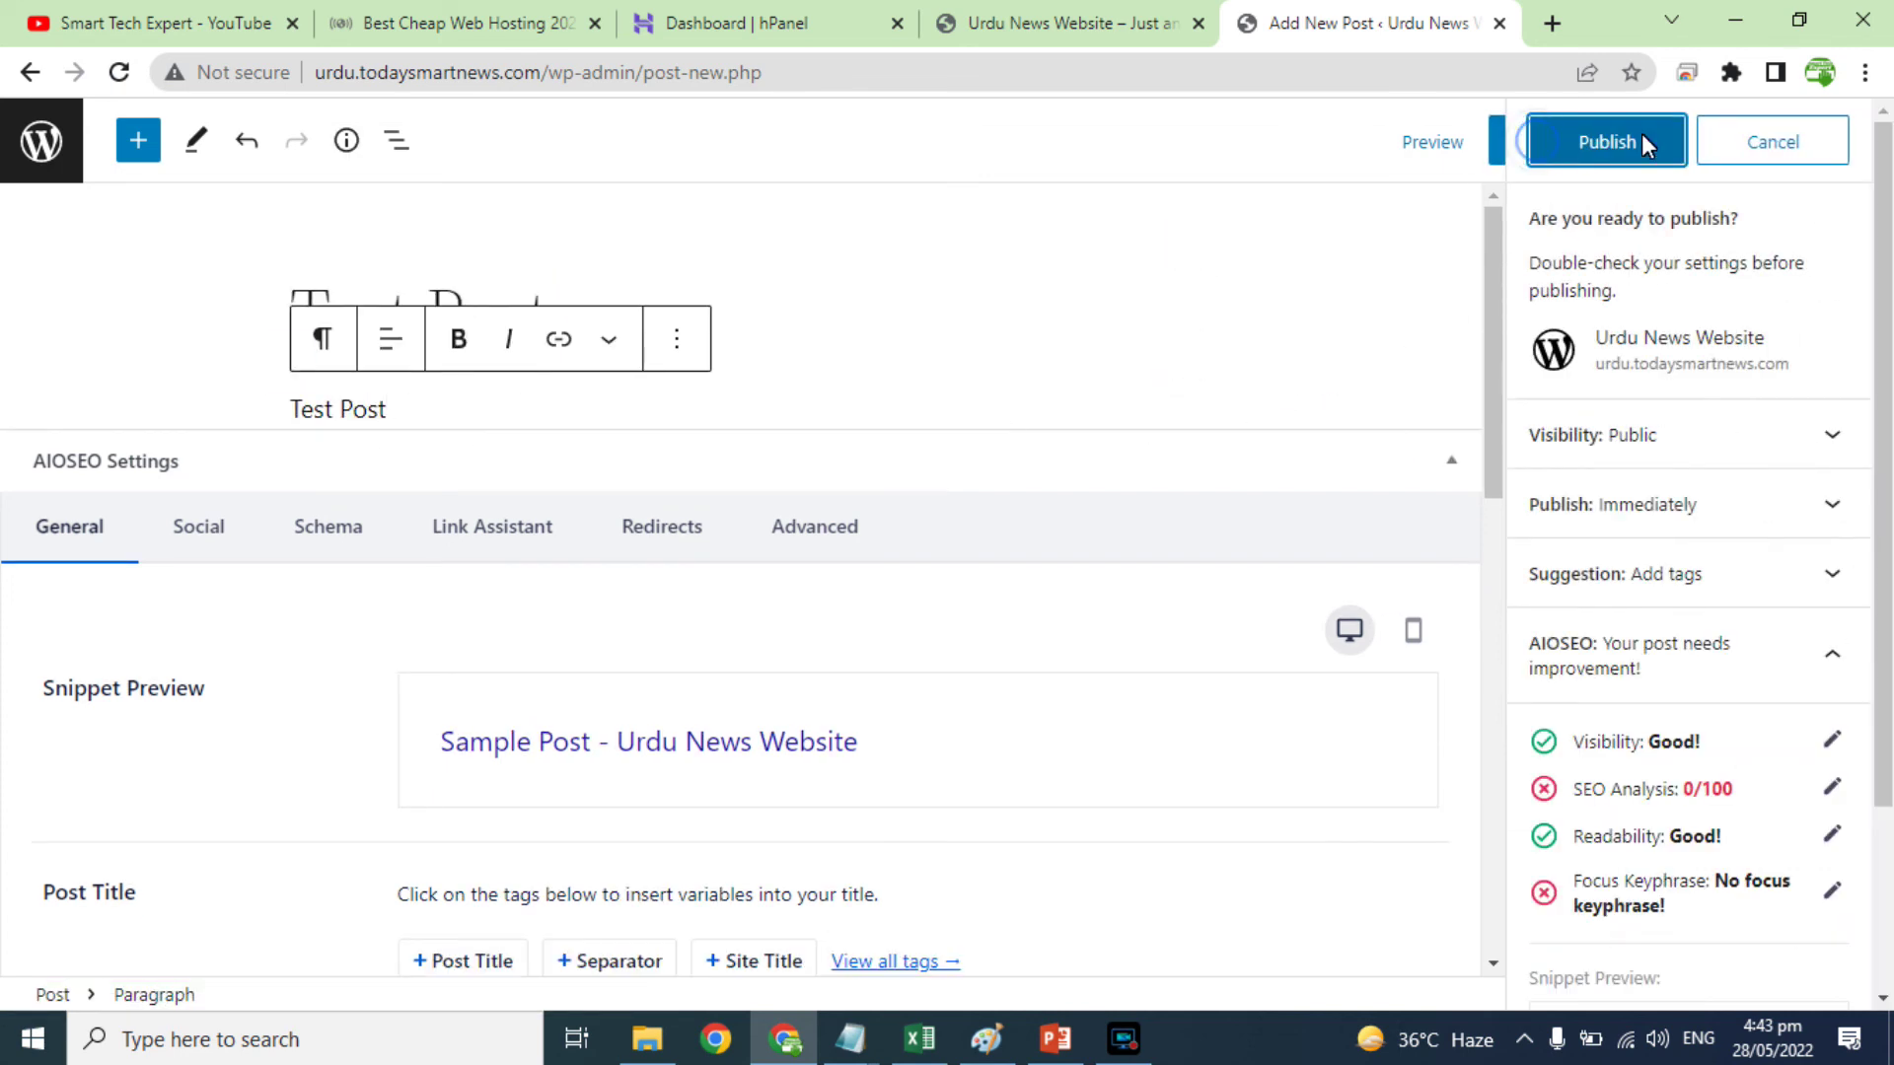
pyautogui.click(1637, 138)
# Step: Reload the homepage, open Test Post to confirm its /test-post/ address, then view all posts
pyautogui.click(1092, 14)
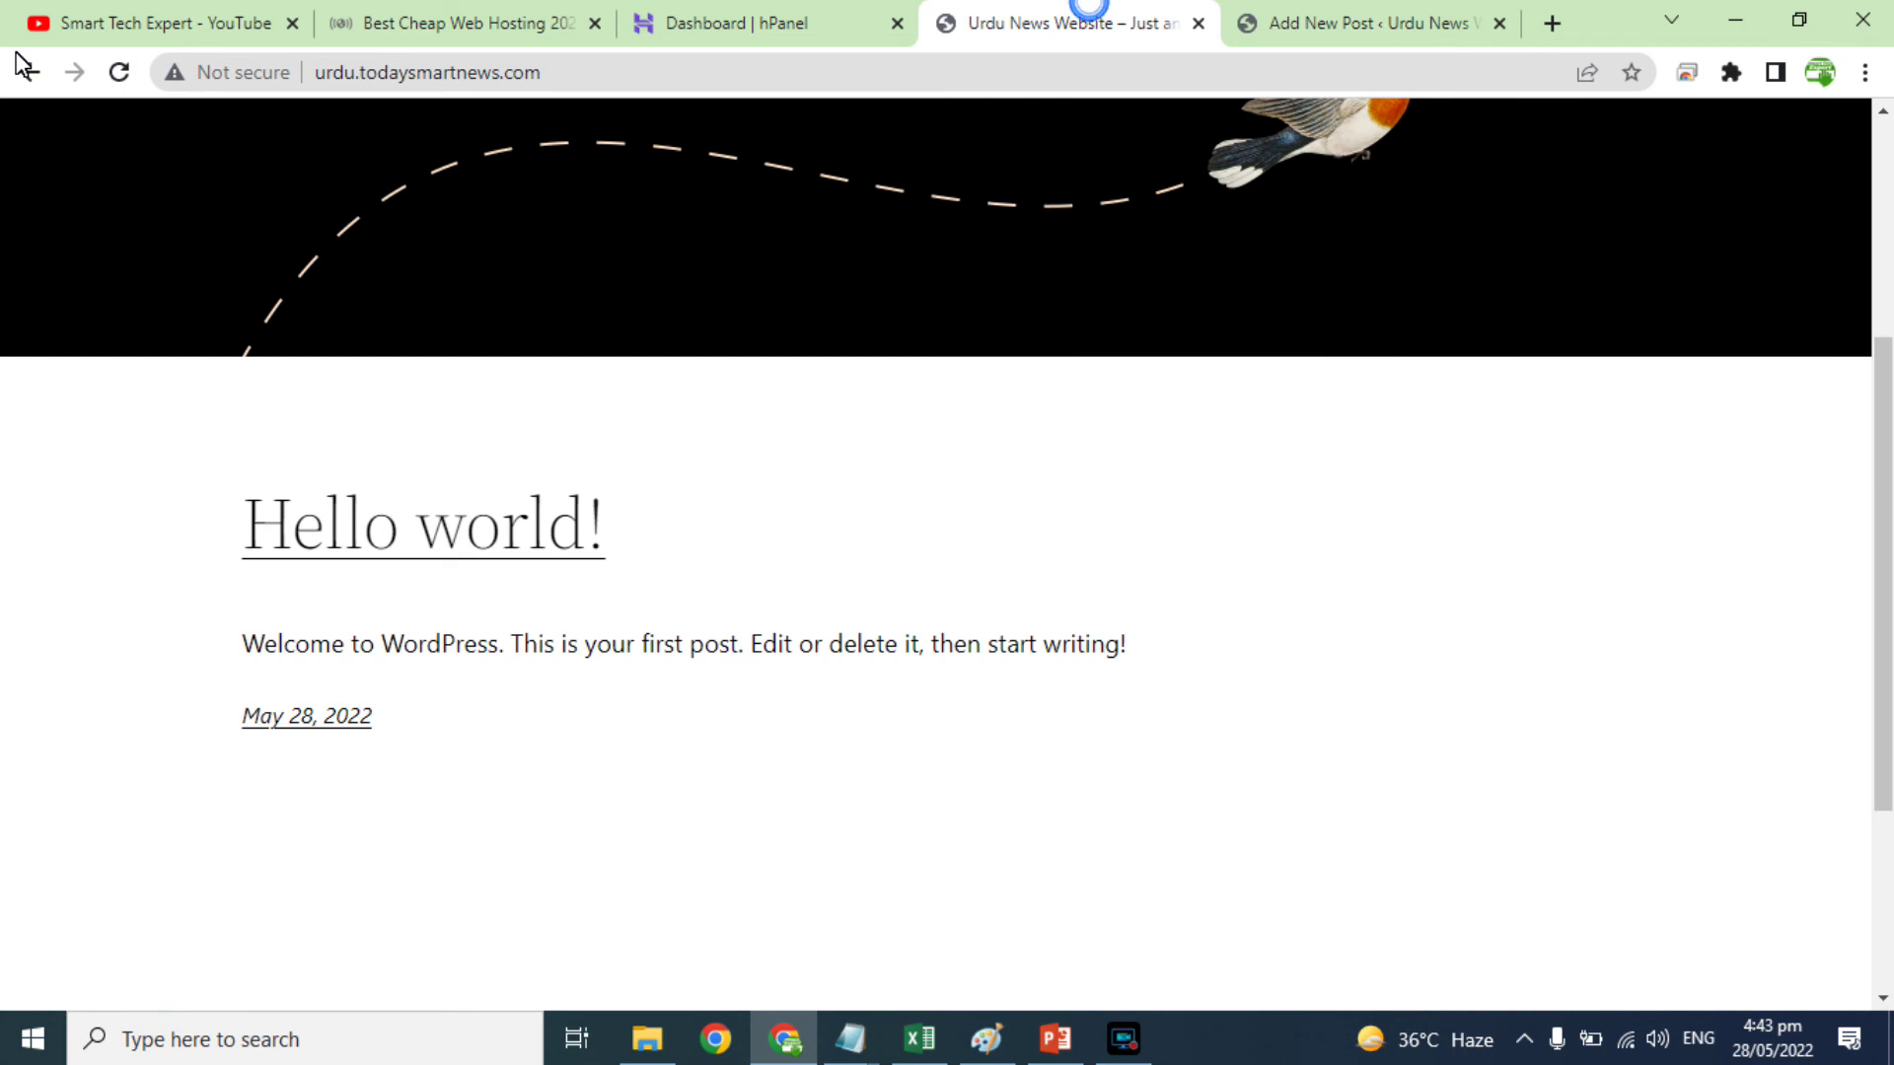
pyautogui.click(119, 72)
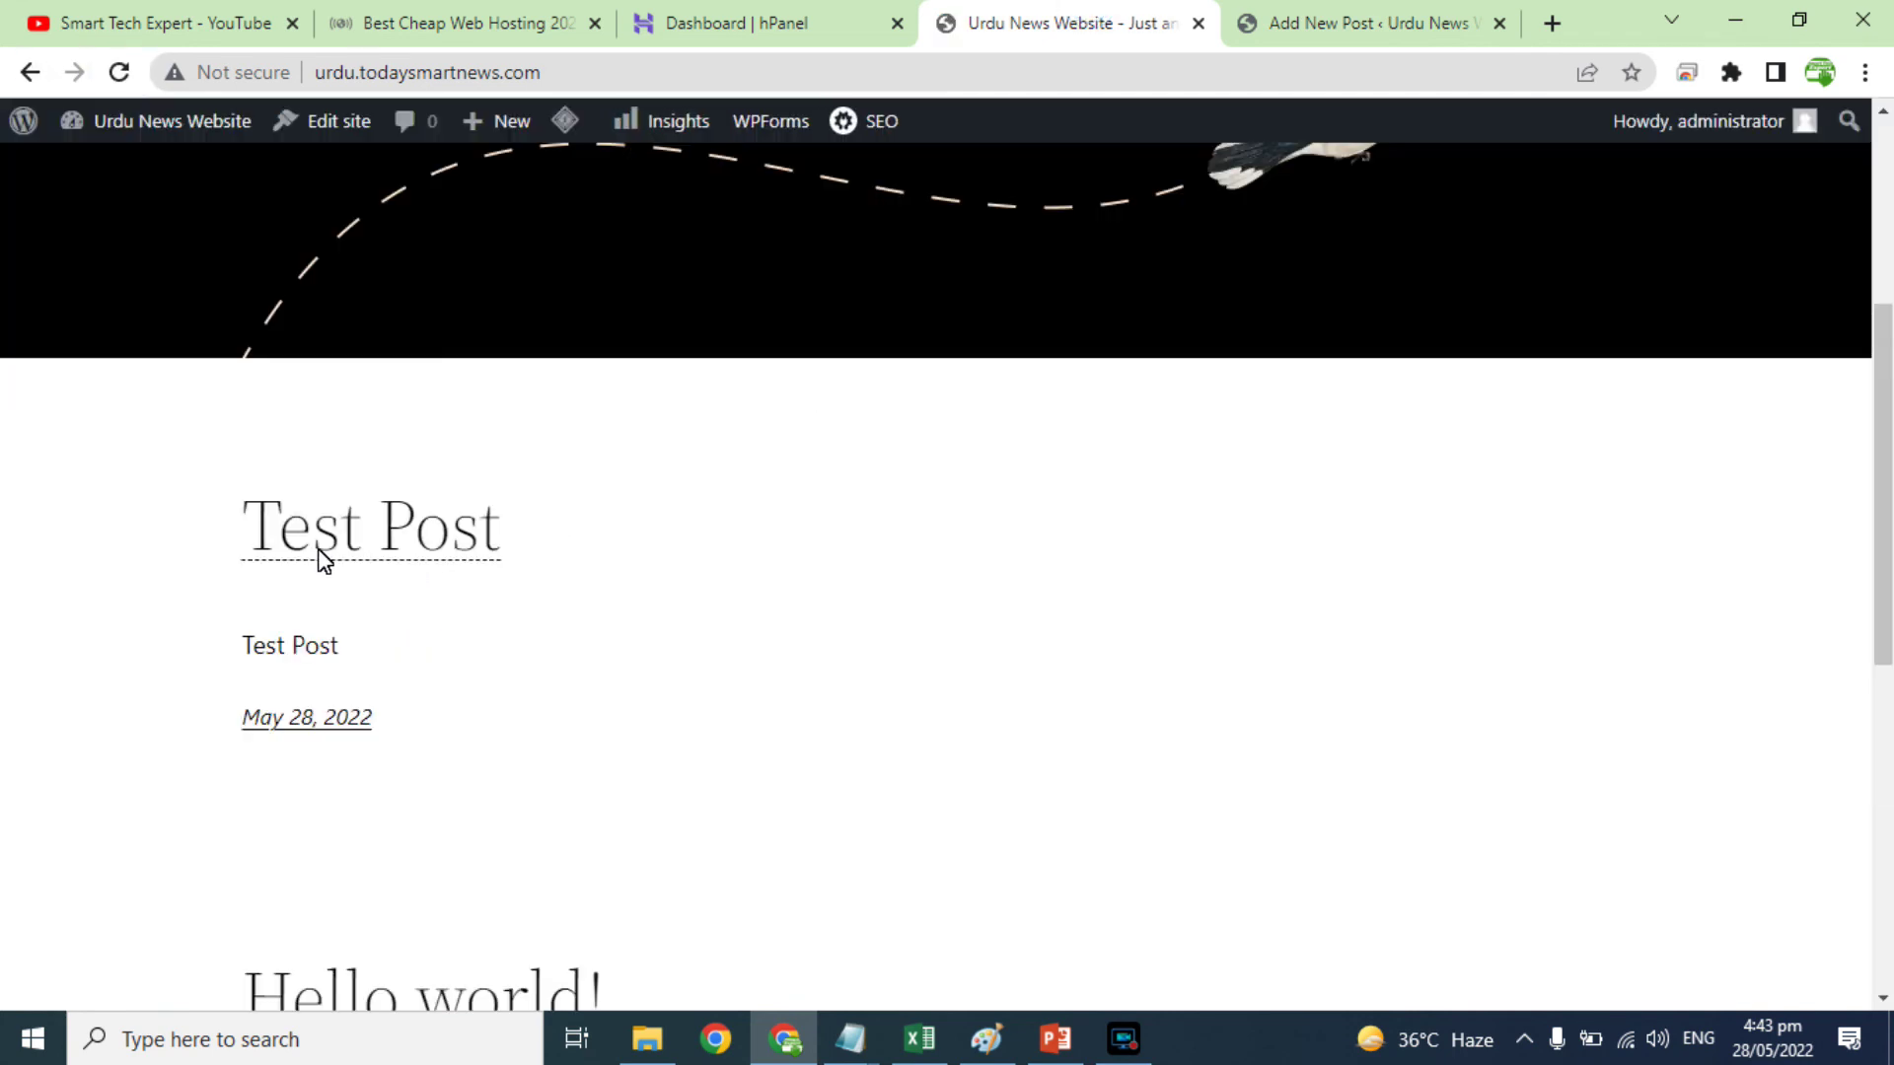
pyautogui.click(353, 542)
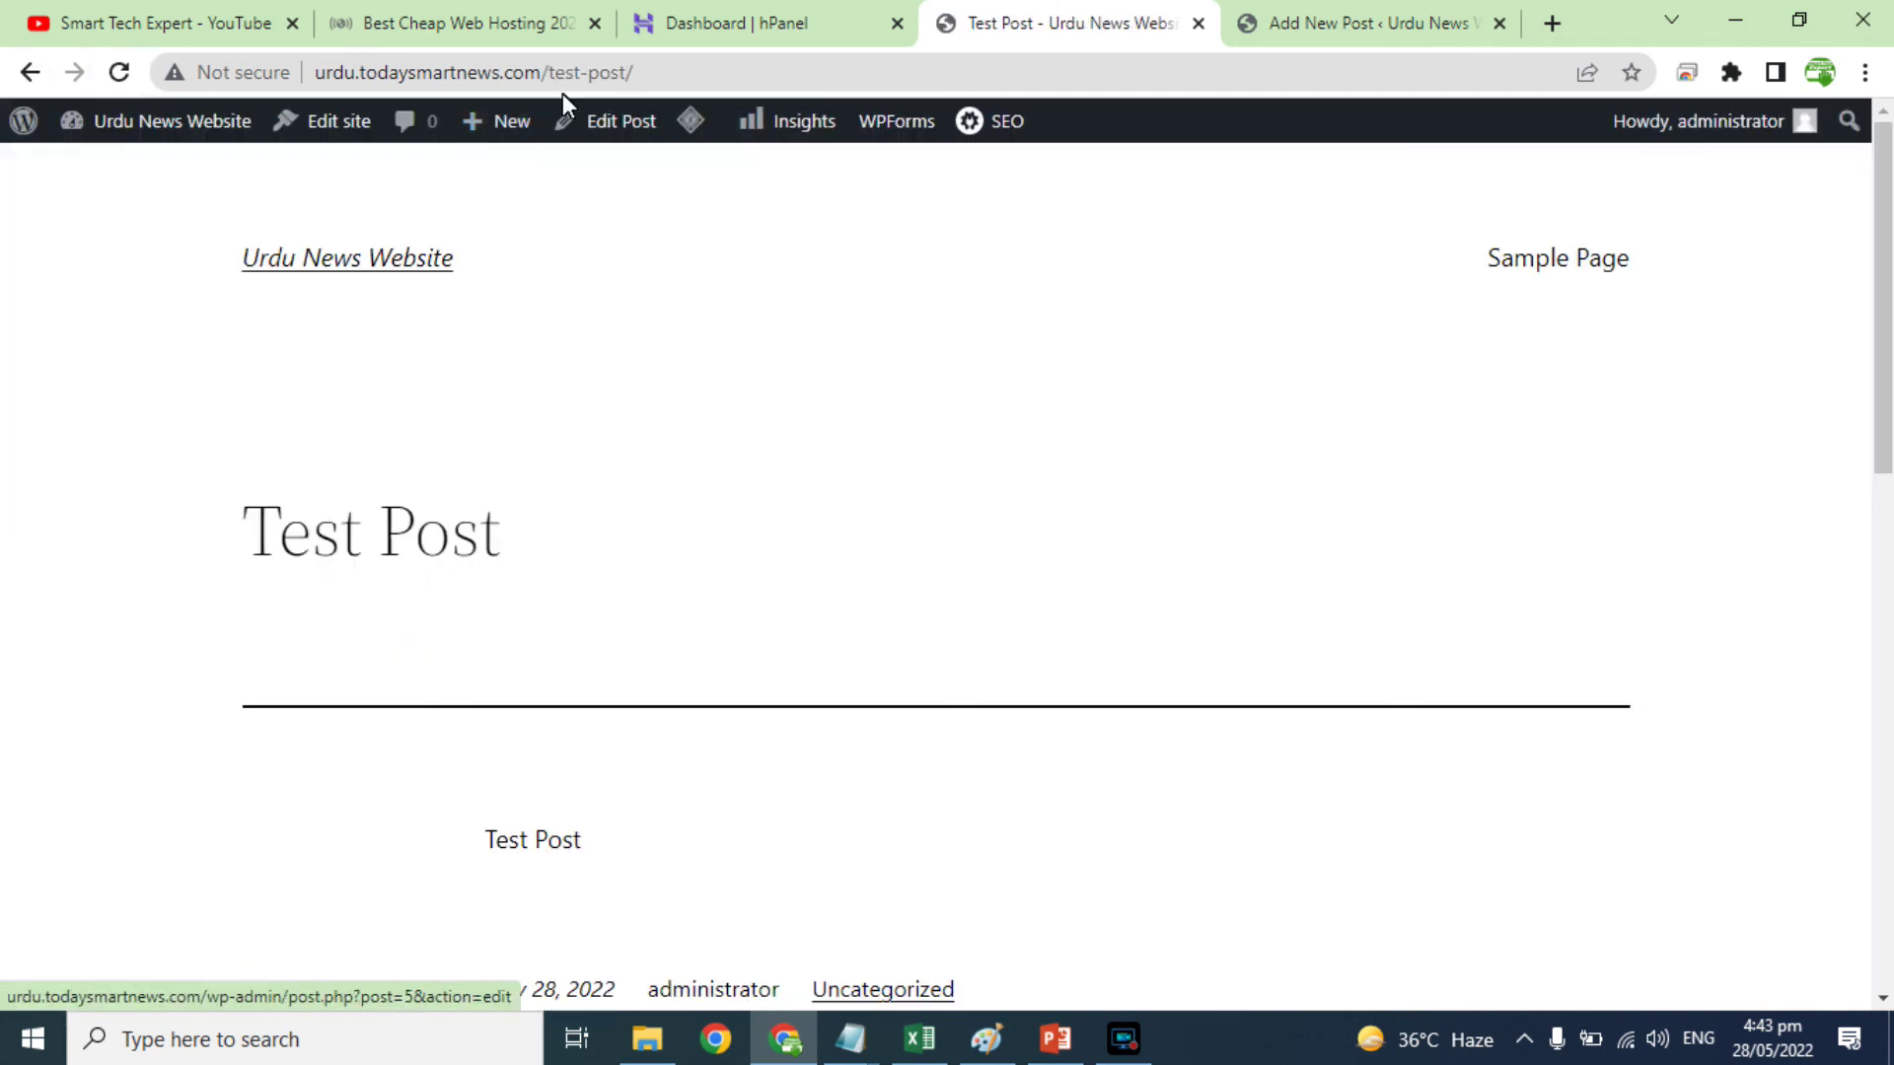
pyautogui.moveTo(546, 80); pyautogui.dragTo(699, 88)
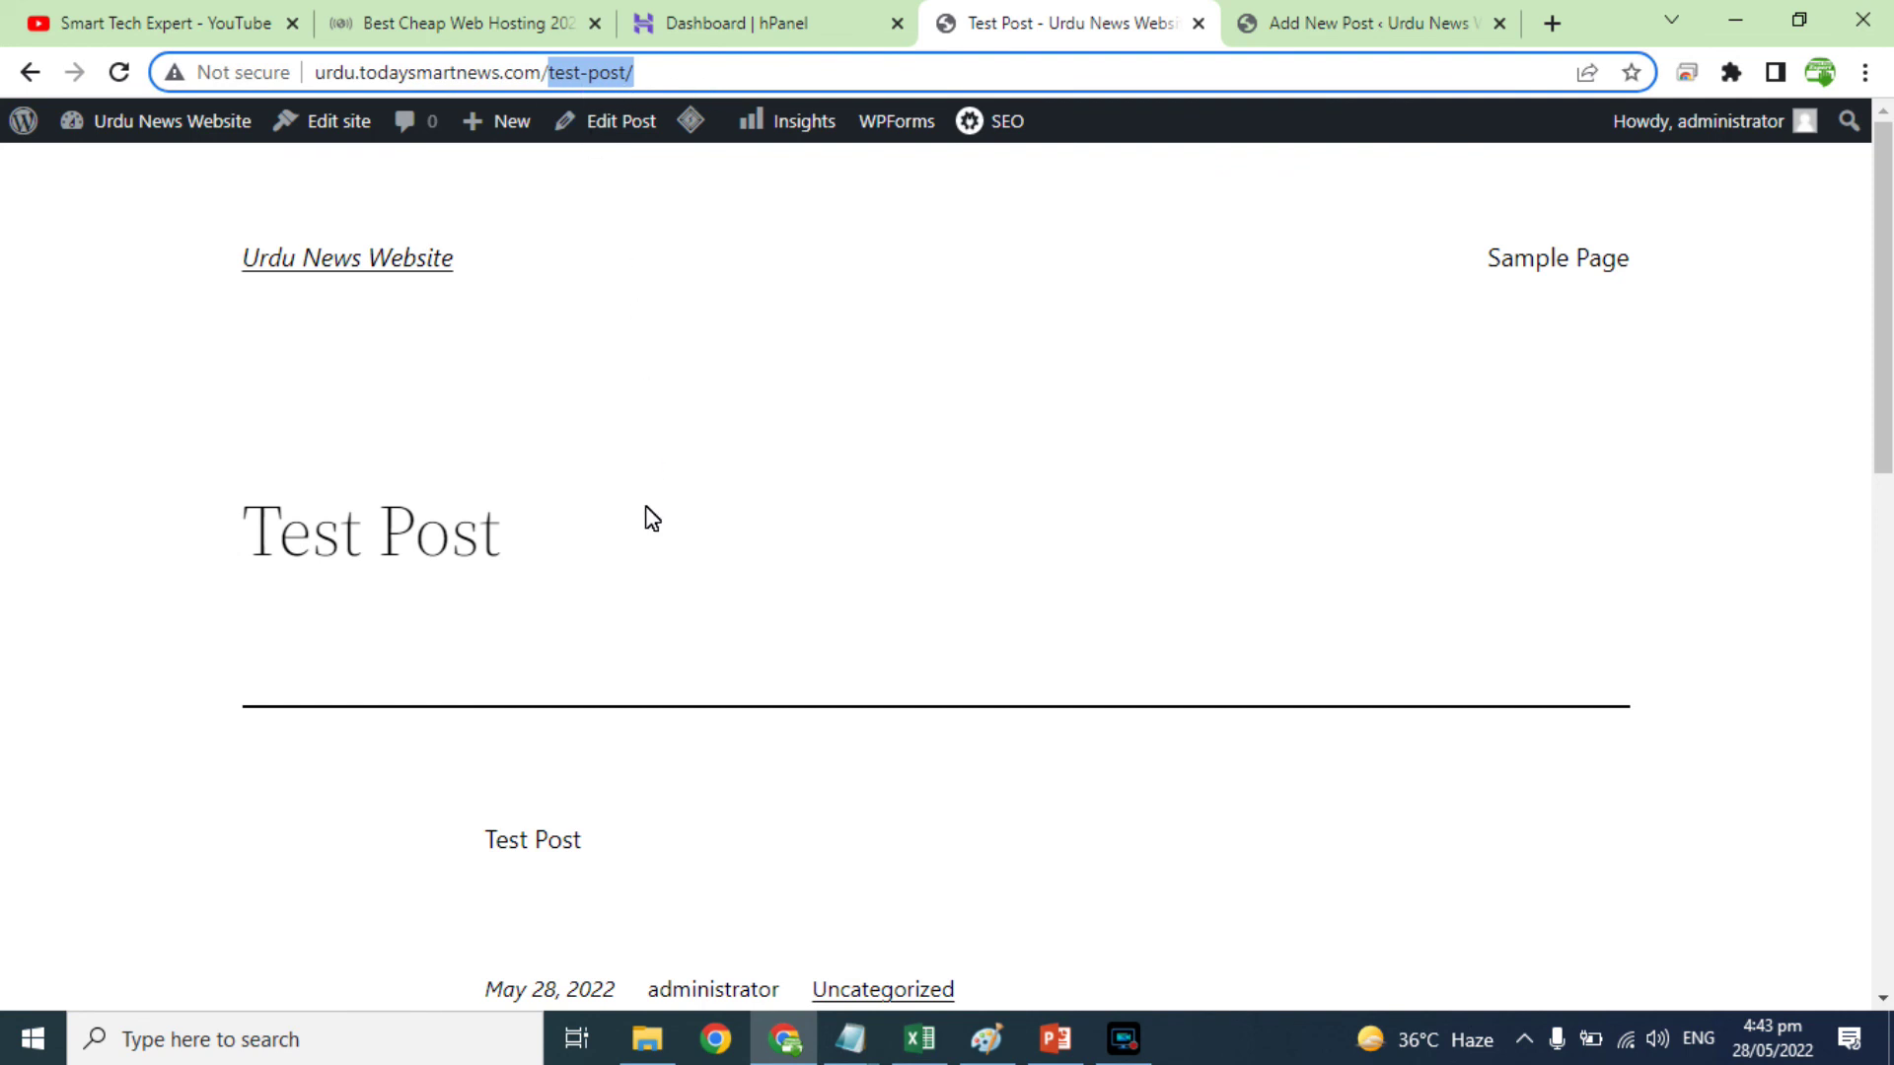
pyautogui.click(1393, 22)
pyautogui.click(41, 140)
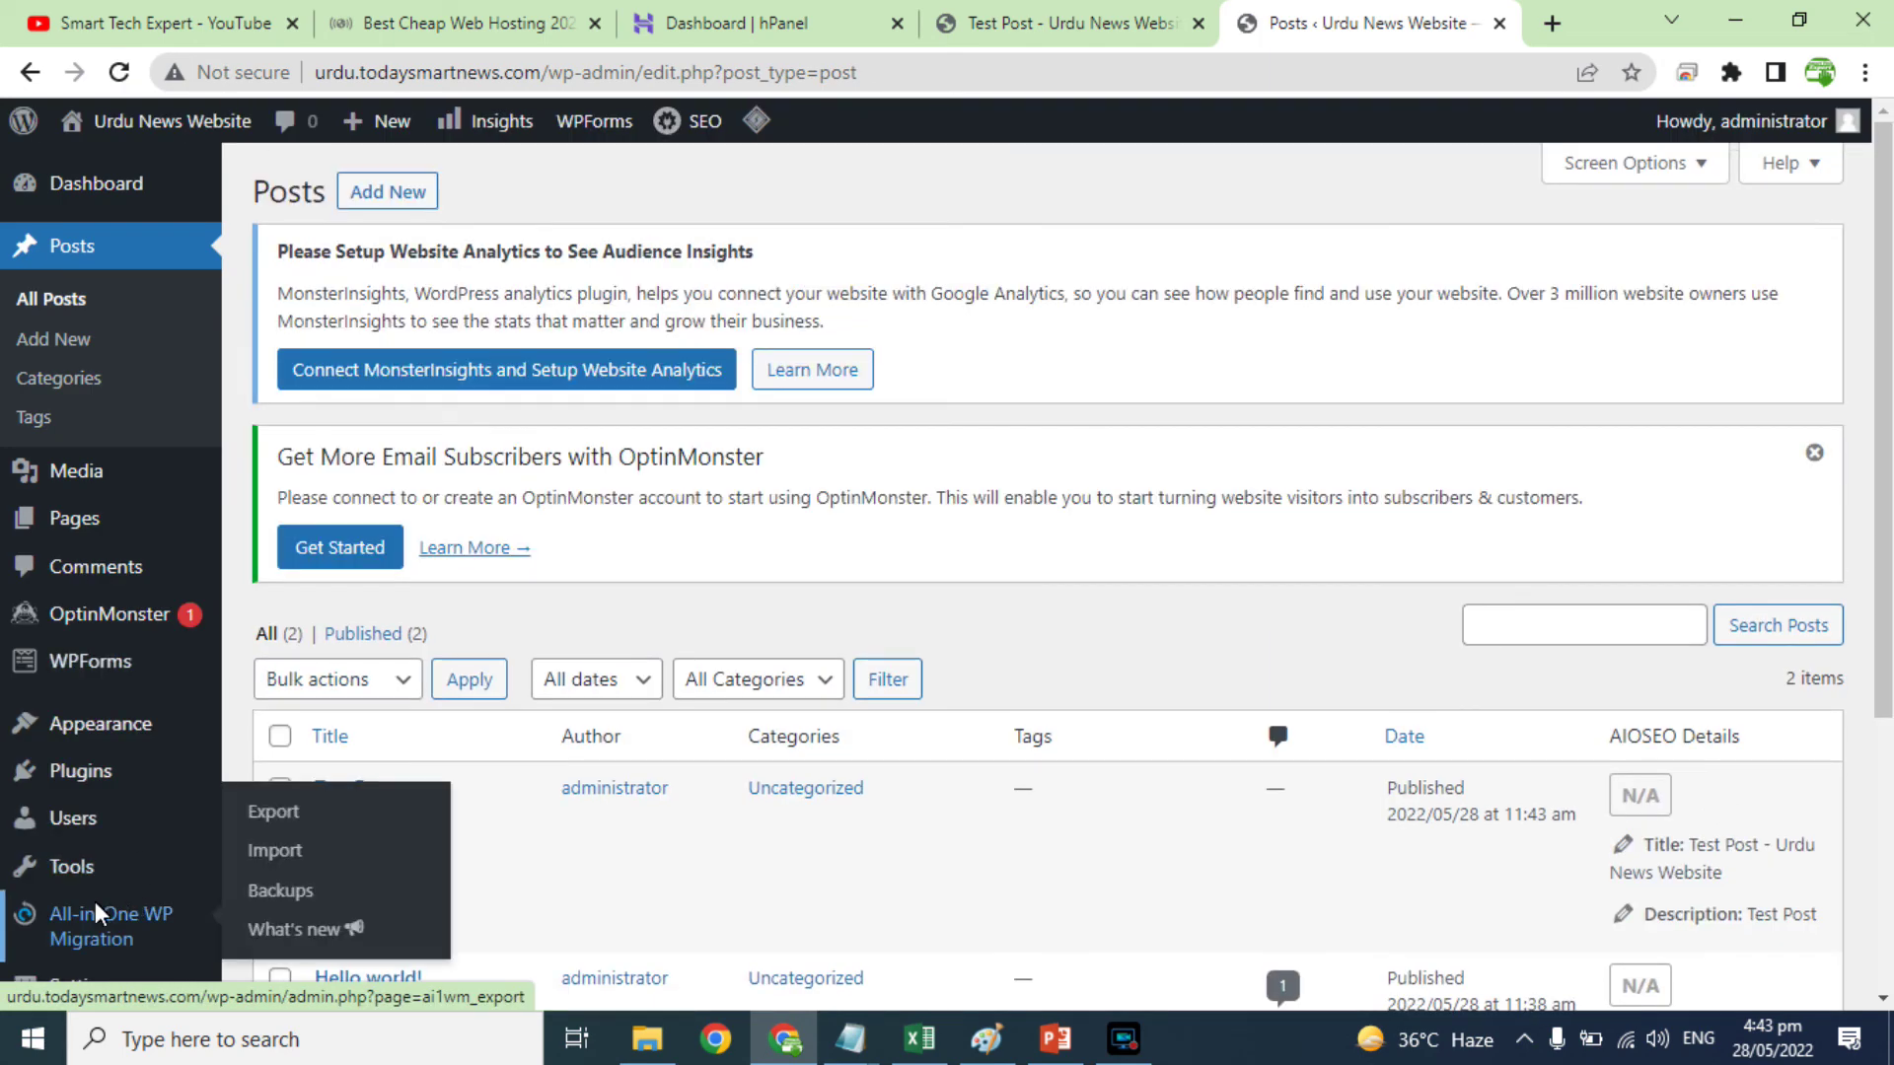
# Step: Confirm Test Post is published in the posts list and appears first on the homepage
pyautogui.scroll(-3, 93, 947)
pyautogui.moveTo(94, 947)
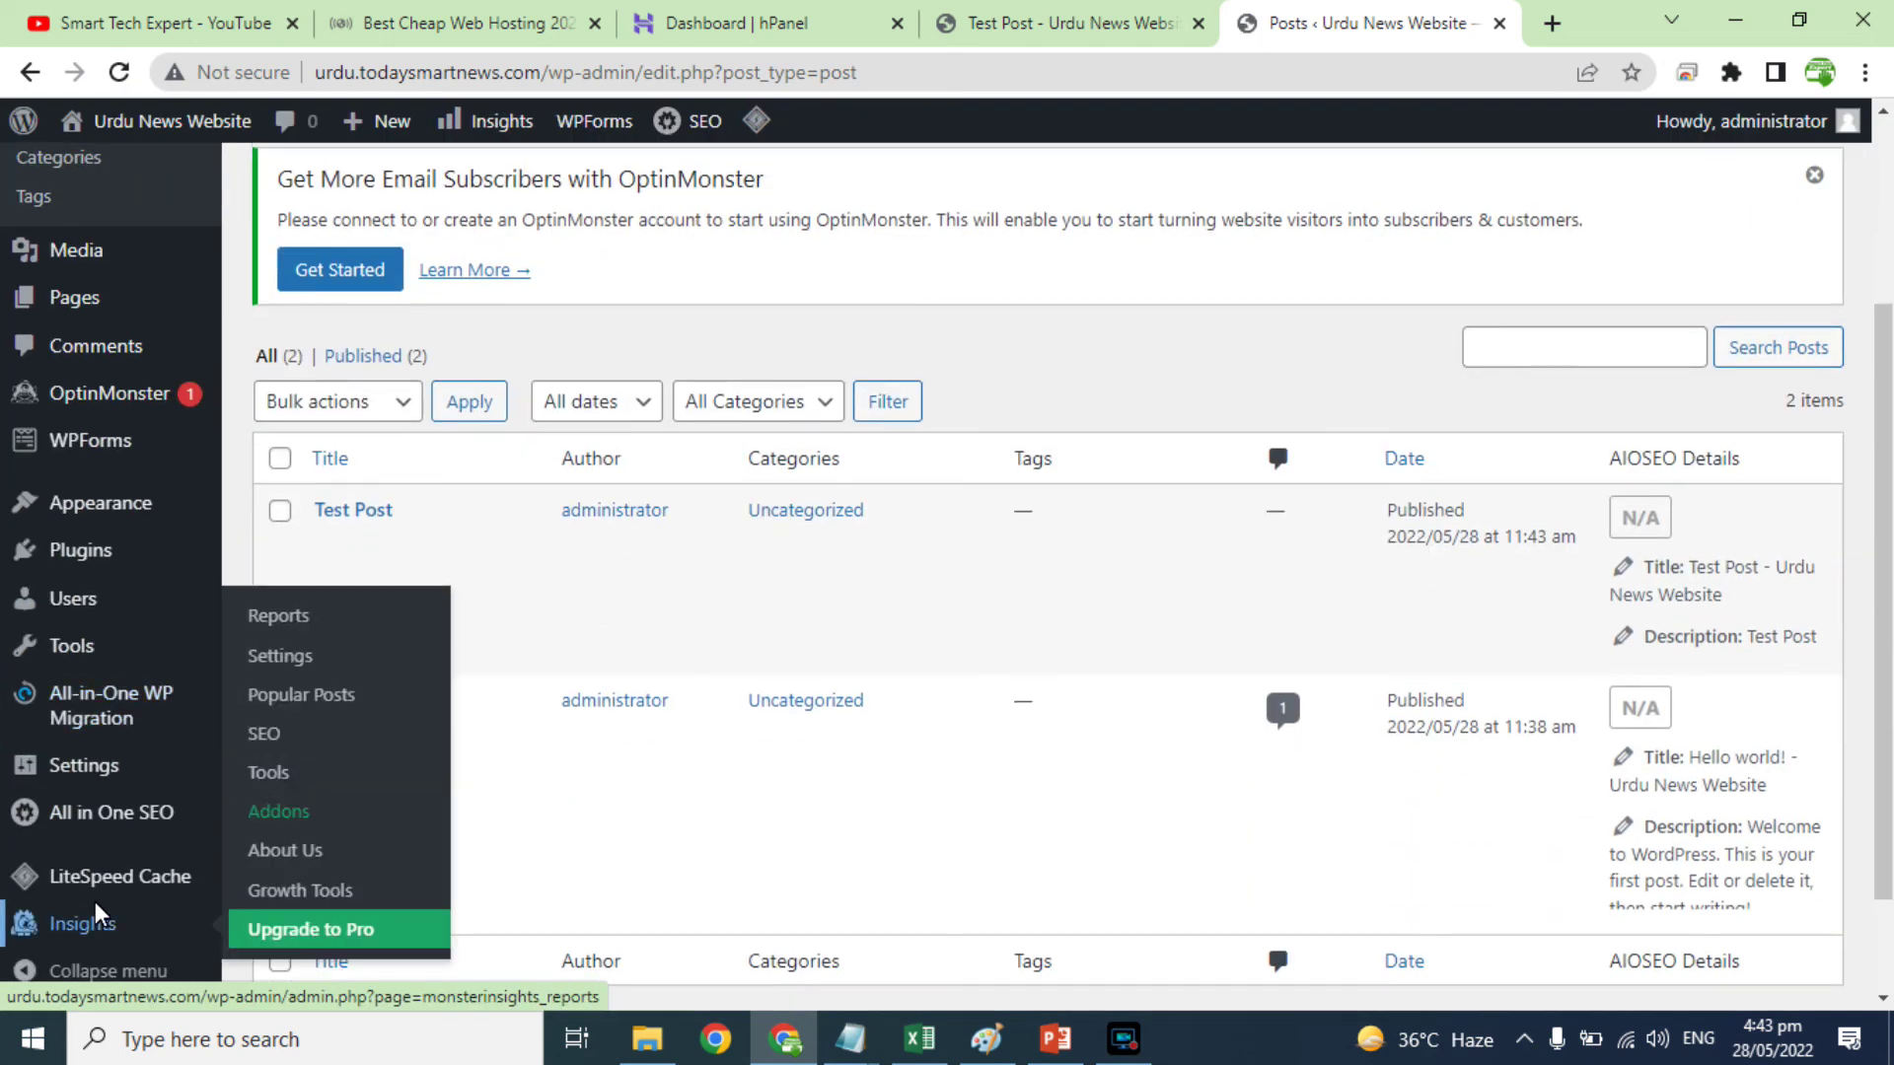
pyautogui.scroll(-2, 93, 955)
pyautogui.moveTo(85, 769)
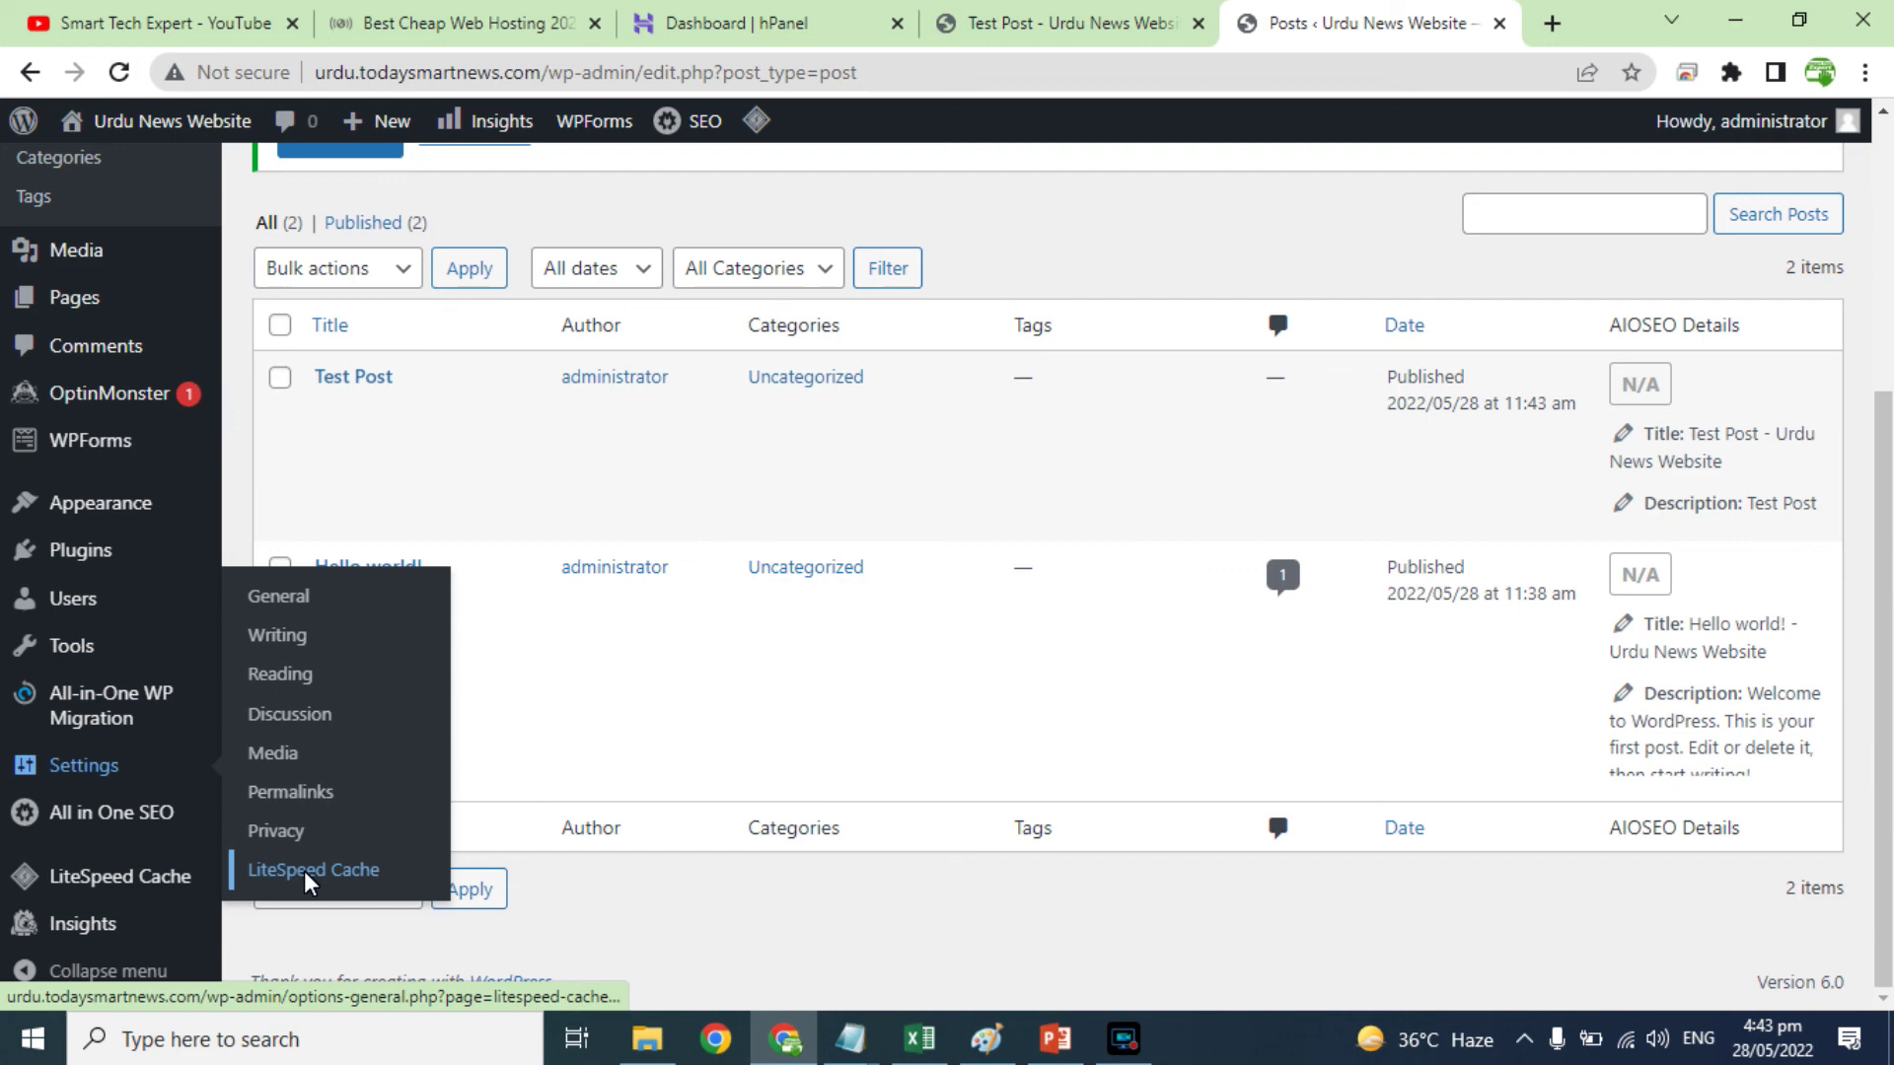
pyautogui.scroll(5, 639, 764)
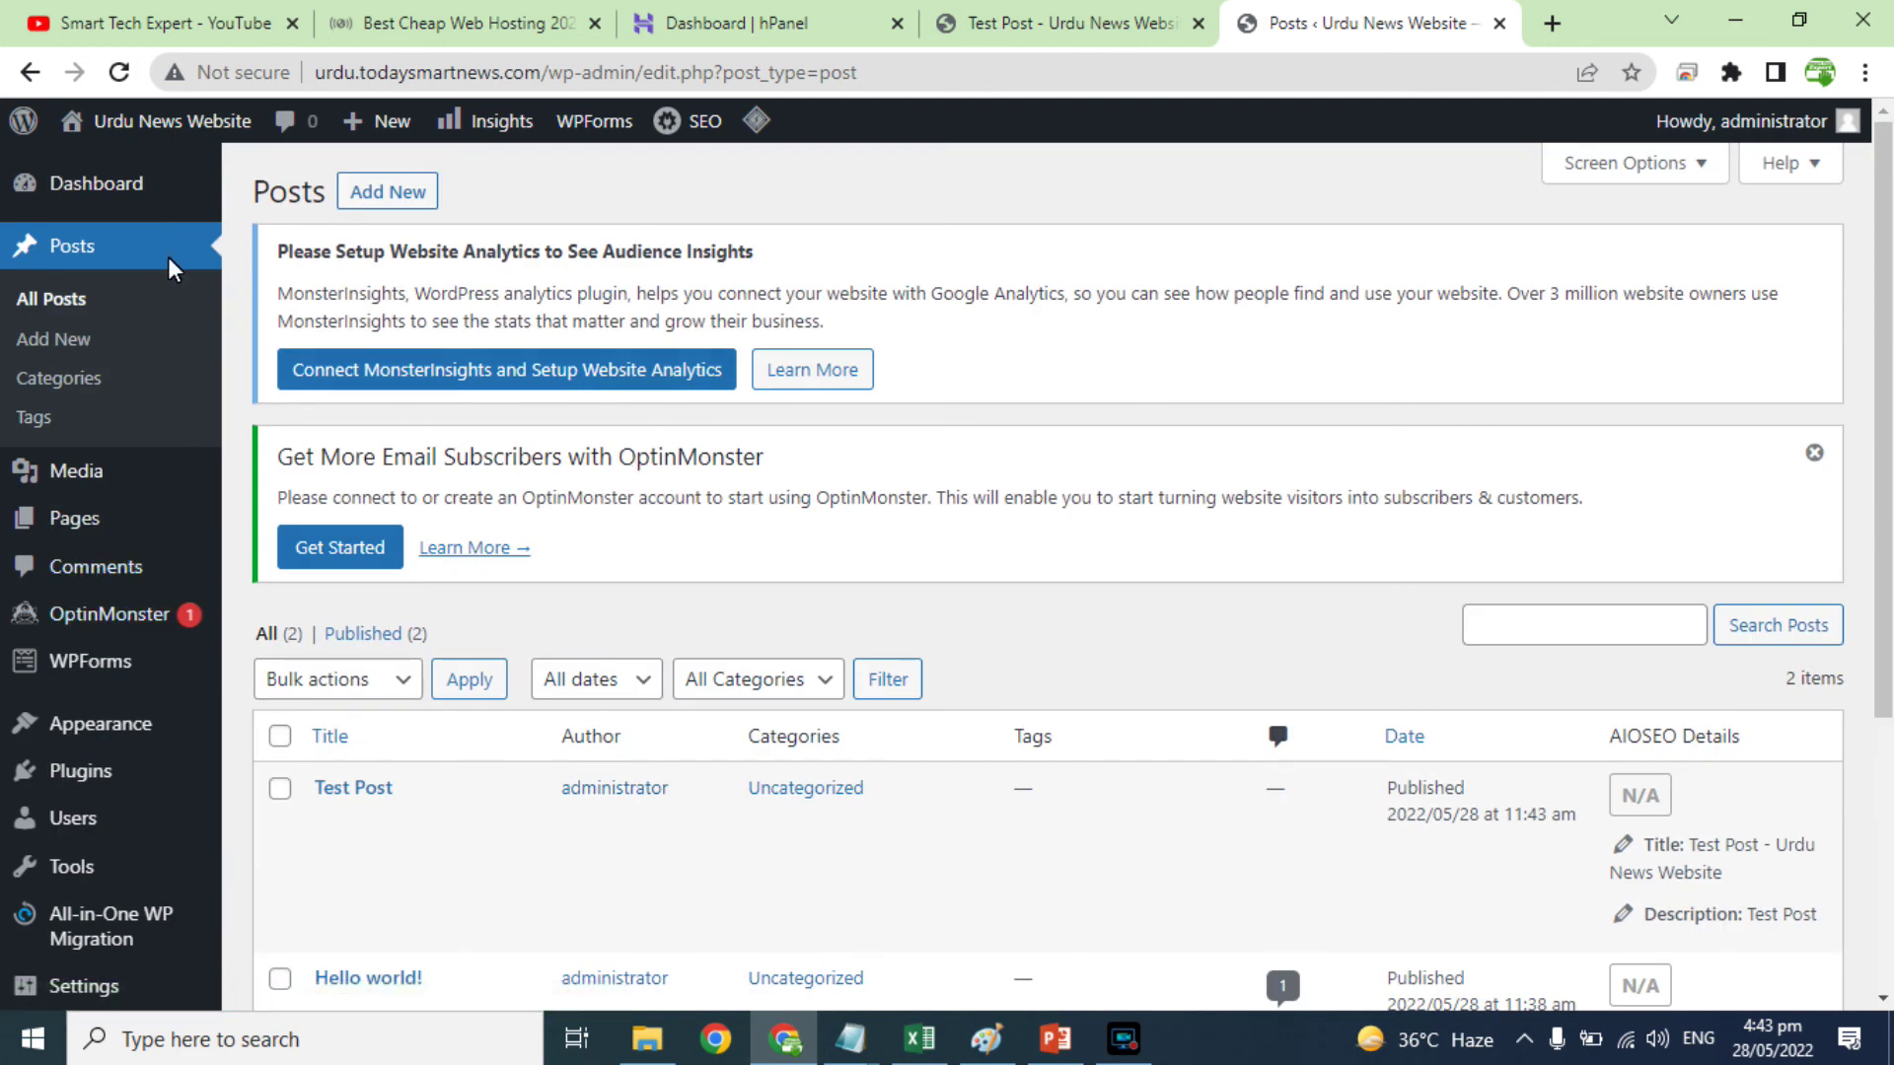
pyautogui.click(94, 185)
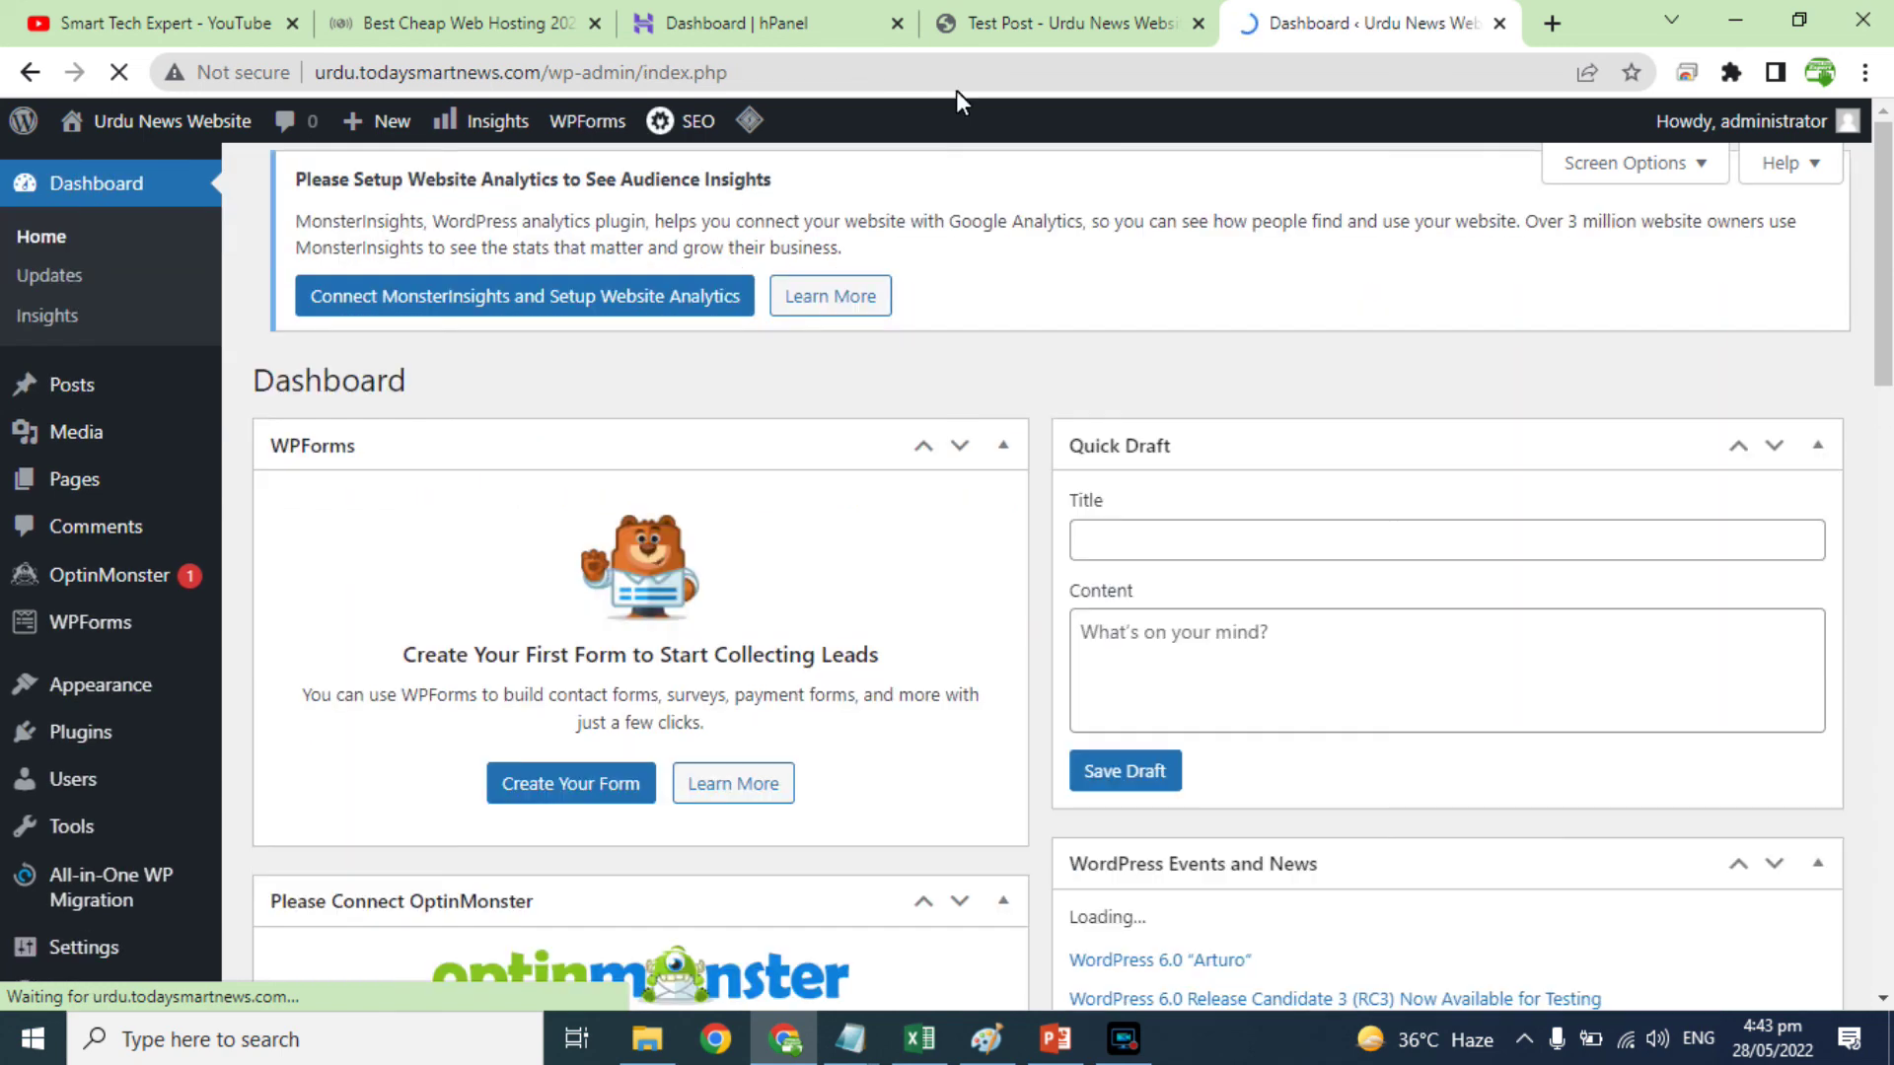
pyautogui.click(1075, 22)
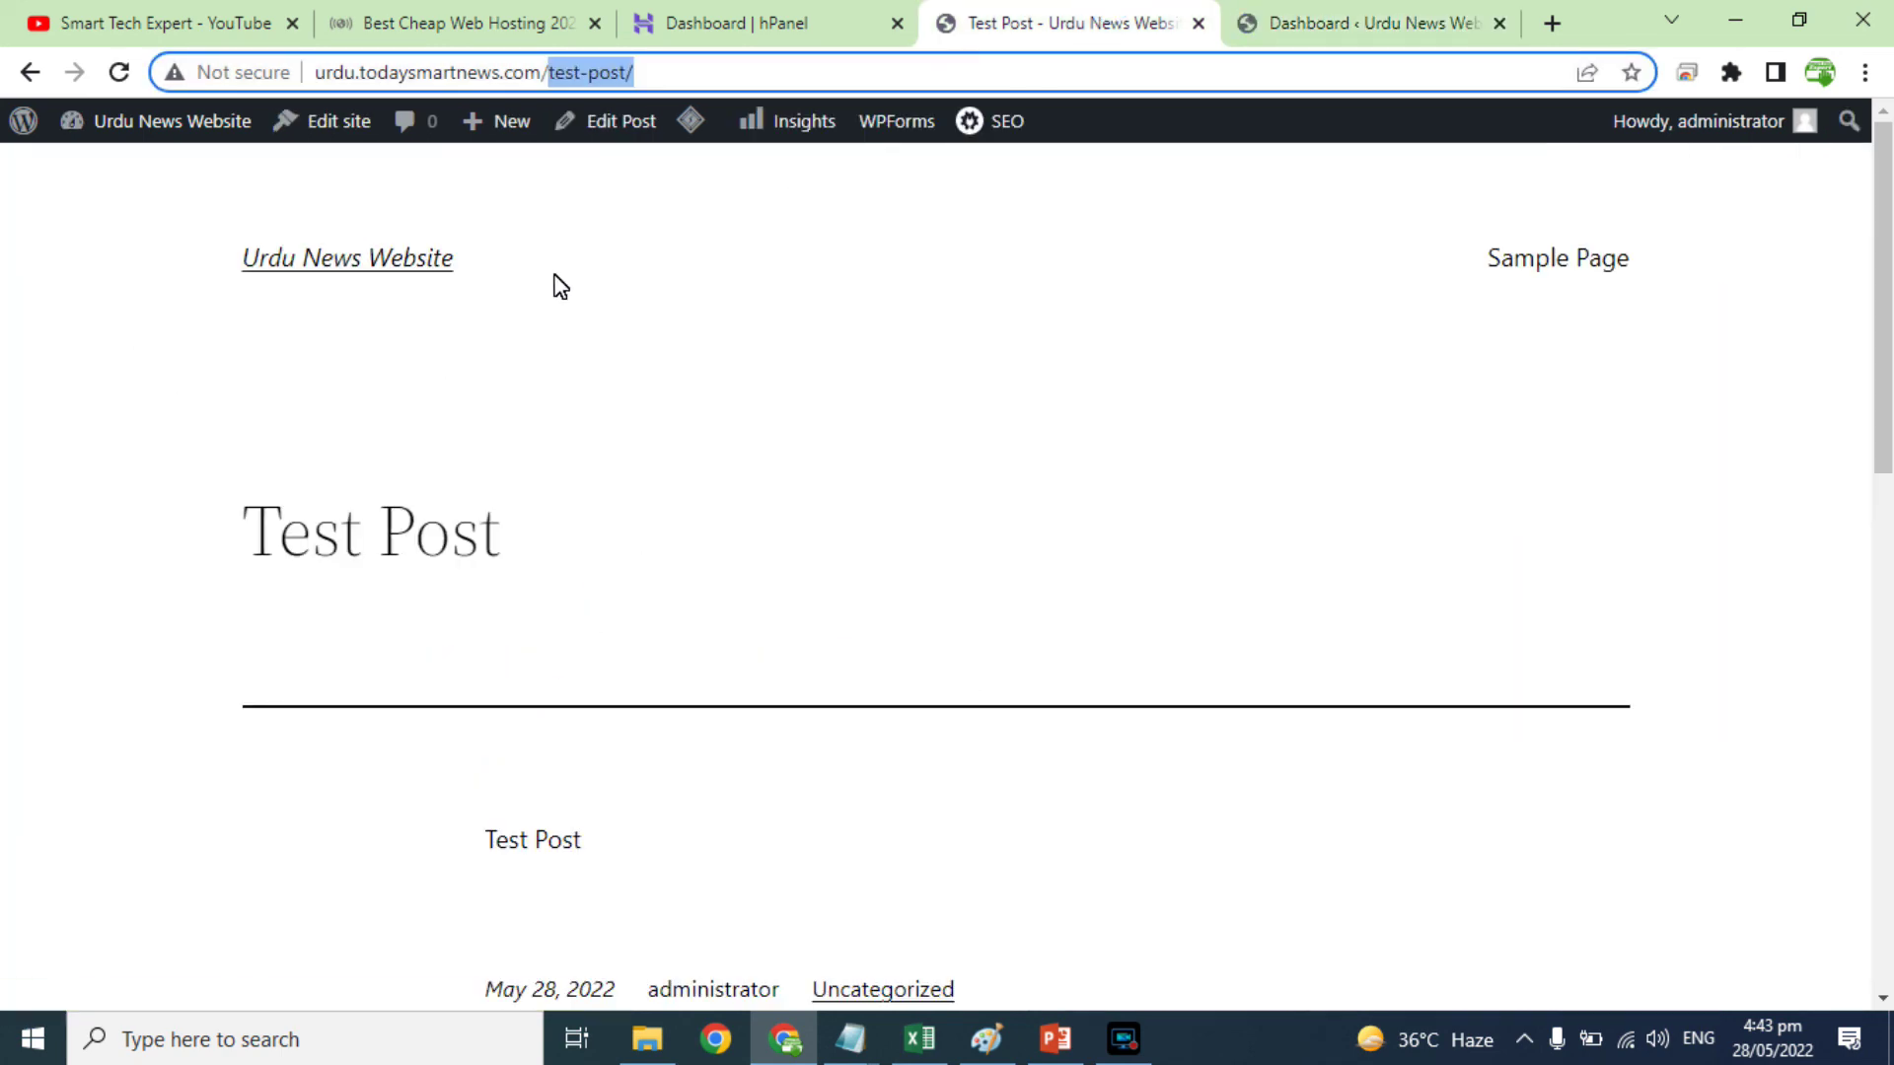
pyautogui.click(29, 75)
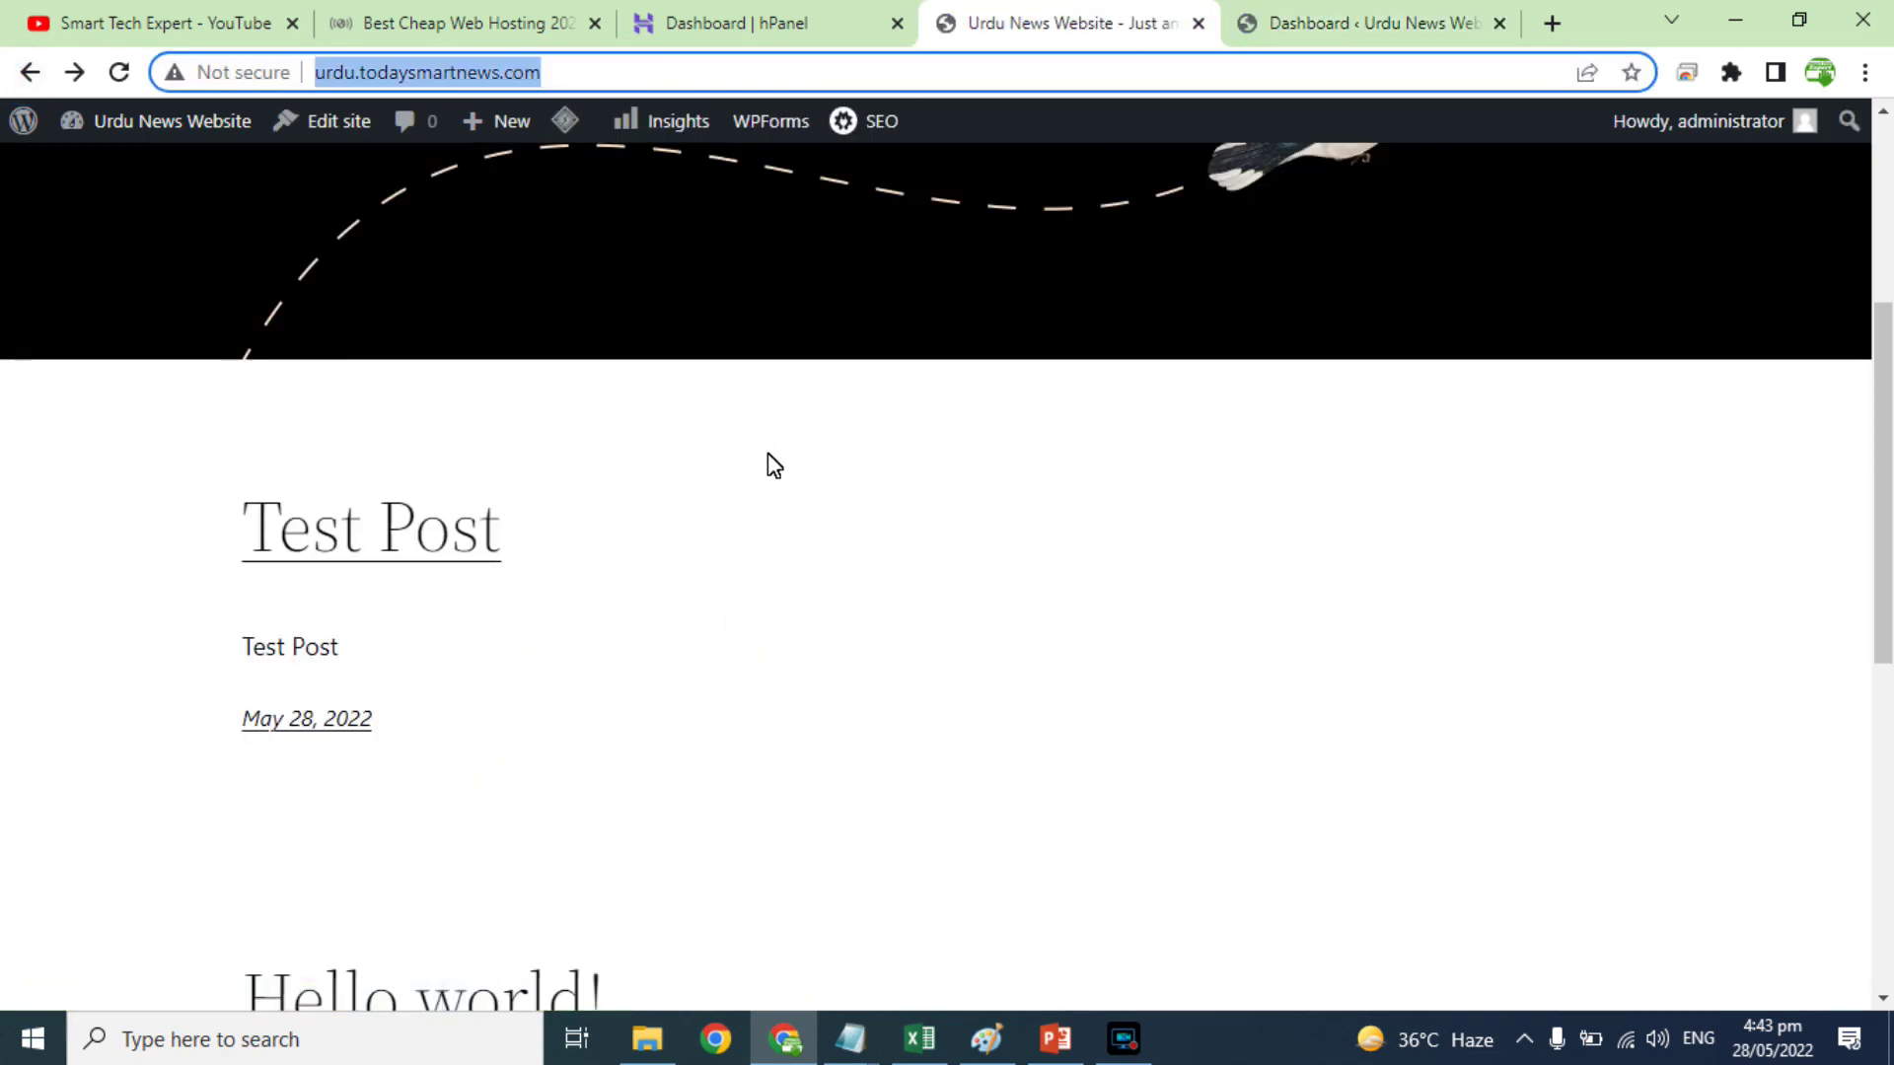
pyautogui.scroll(4, 767, 456)
pyautogui.scroll(1, 767, 456)
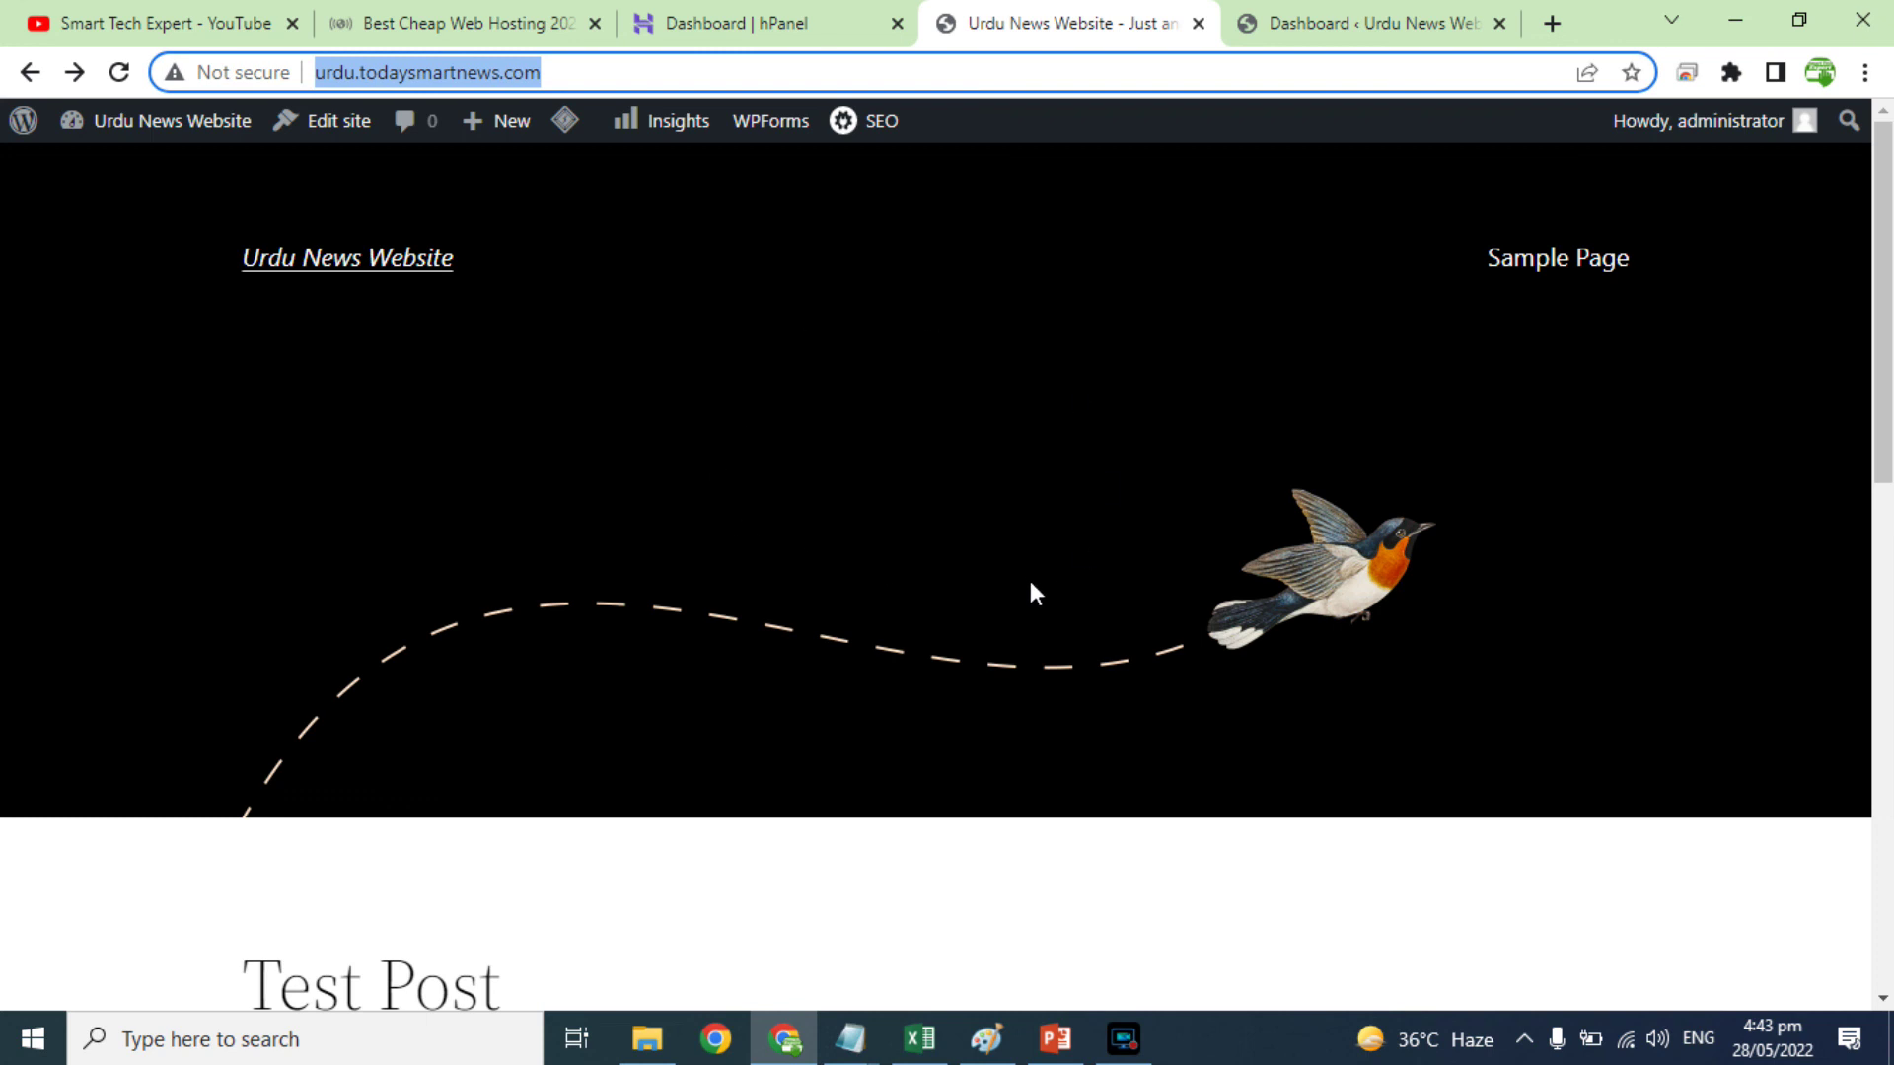
# Step: Move to the Smart Tech Expert YouTube channel page and highlight part of the channel name
pyautogui.click(187, 22)
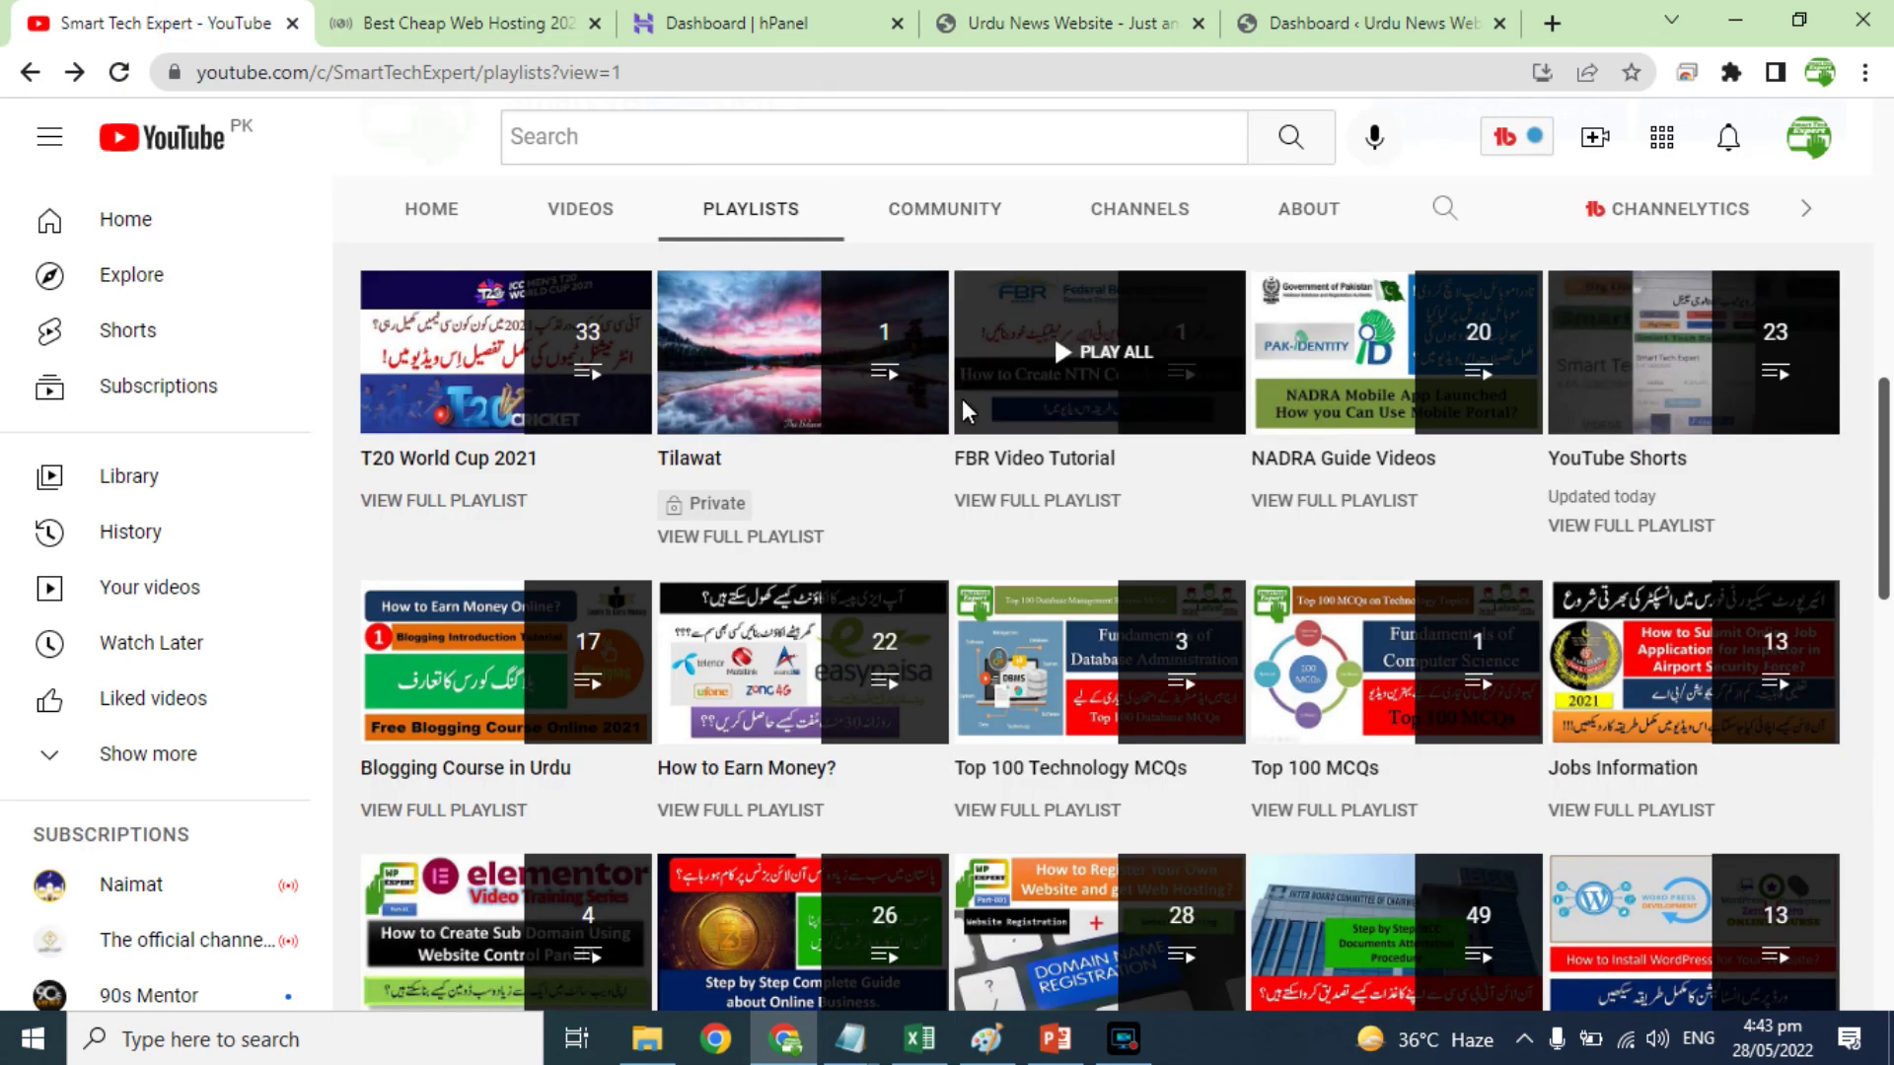
pyautogui.scroll(2, 947, 414)
pyautogui.scroll(3, 925, 503)
pyautogui.click(577, 503)
pyautogui.moveTo(577, 503); pyautogui.dragTo(769, 508)
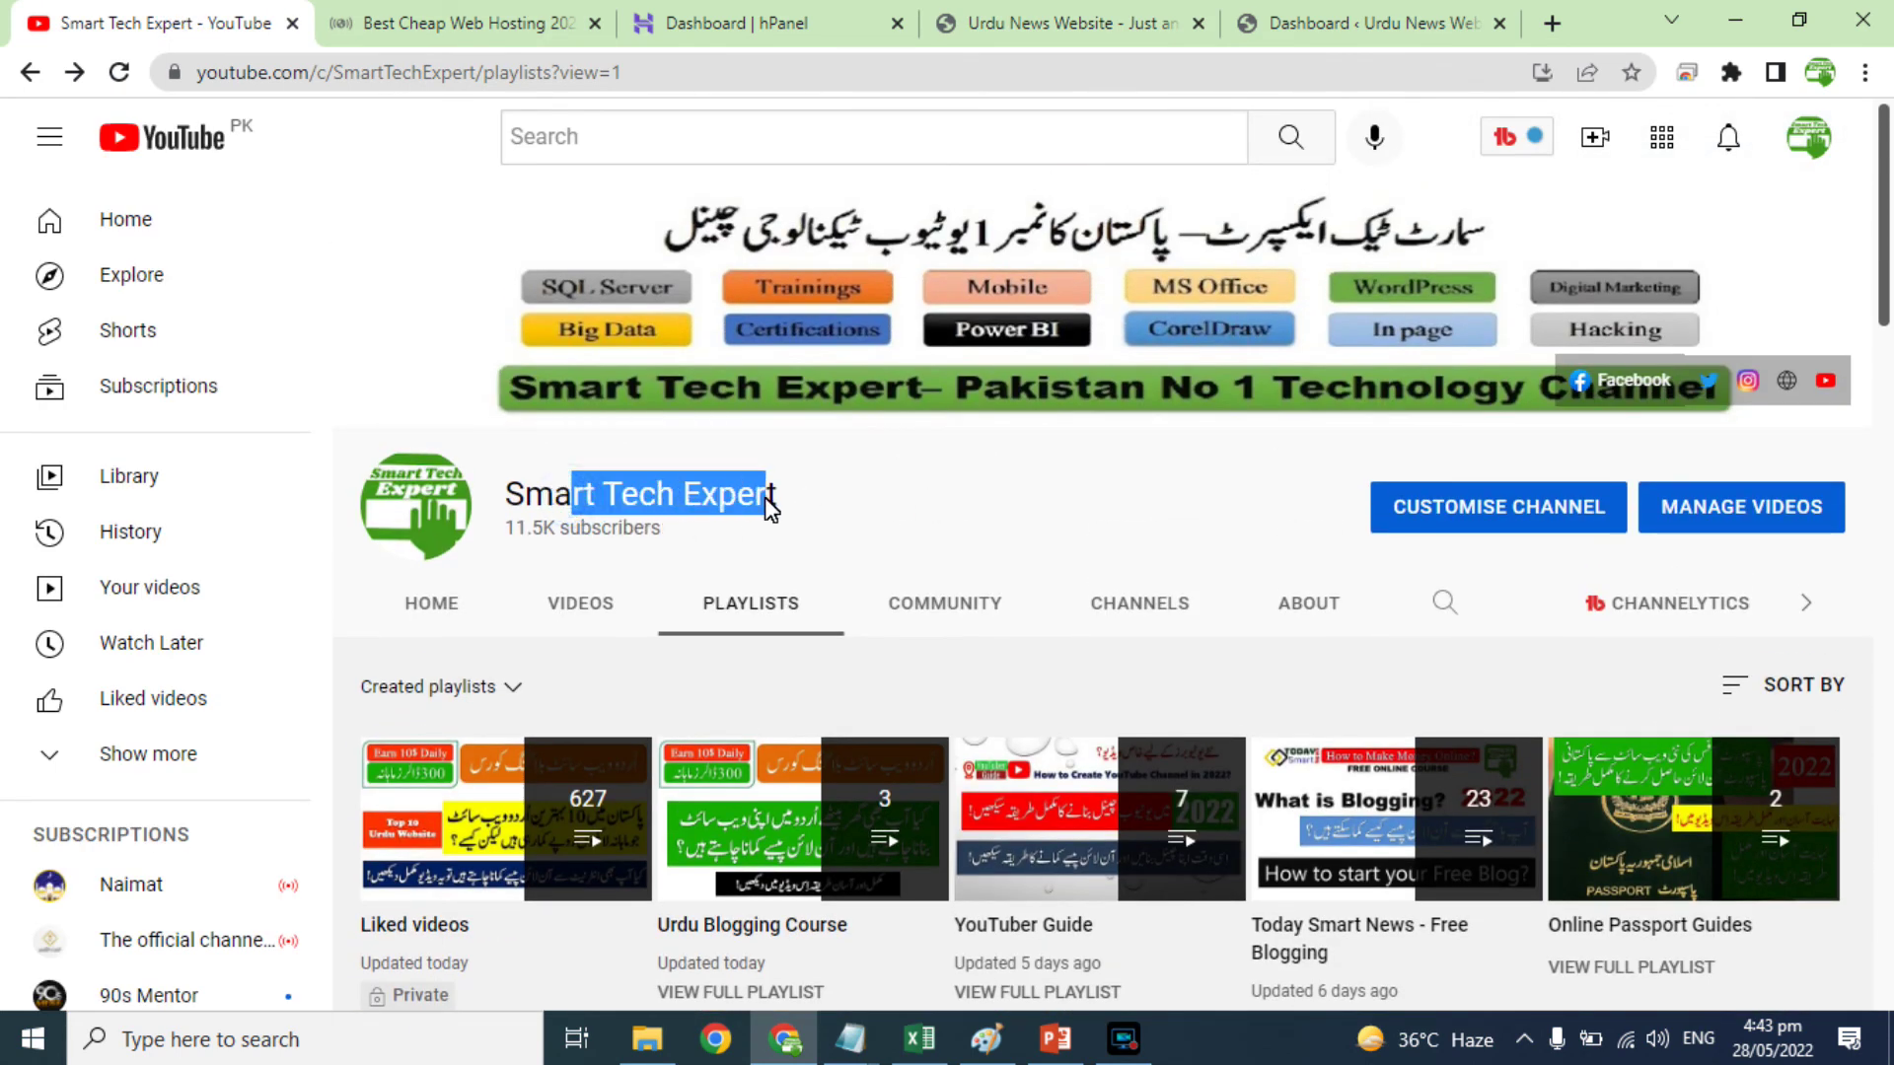